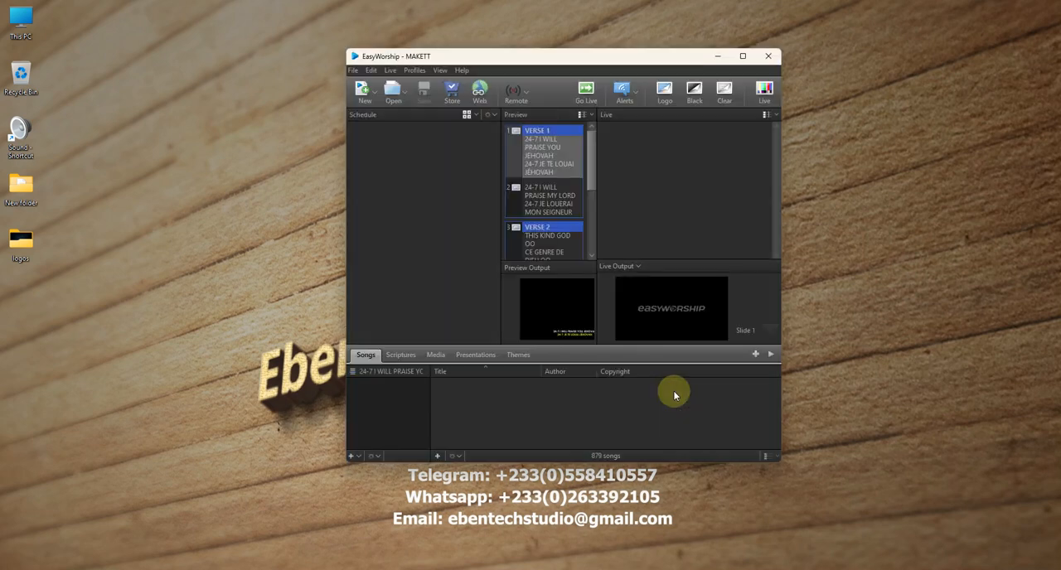
- Maximize the window, enlarge the resource library area and start creating a new feed in the media feeds
{"action": "left_click", "coordinate": [743, 55]}
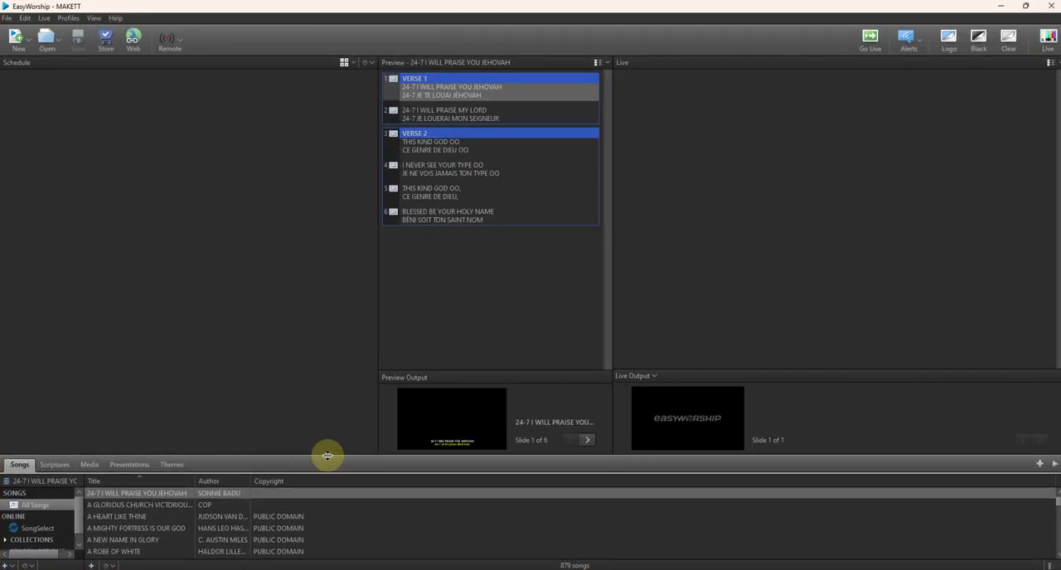
{"action": "left_click_drag", "start_coordinate": [324, 454], "coordinate": [324, 326]}
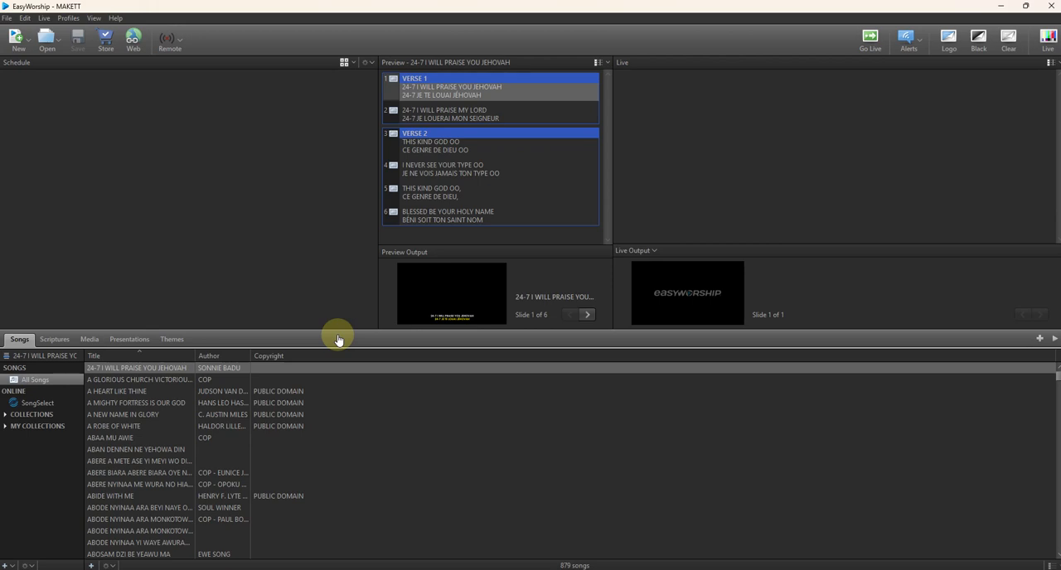
{"action": "left_click", "coordinate": [93, 340]}
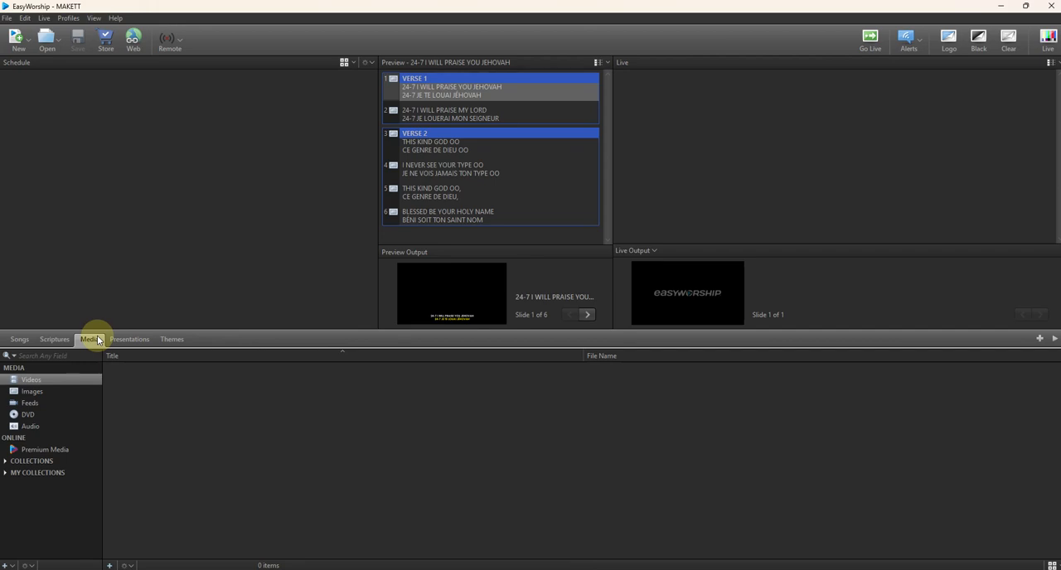
{"action": "left_click", "coordinate": [29, 403]}
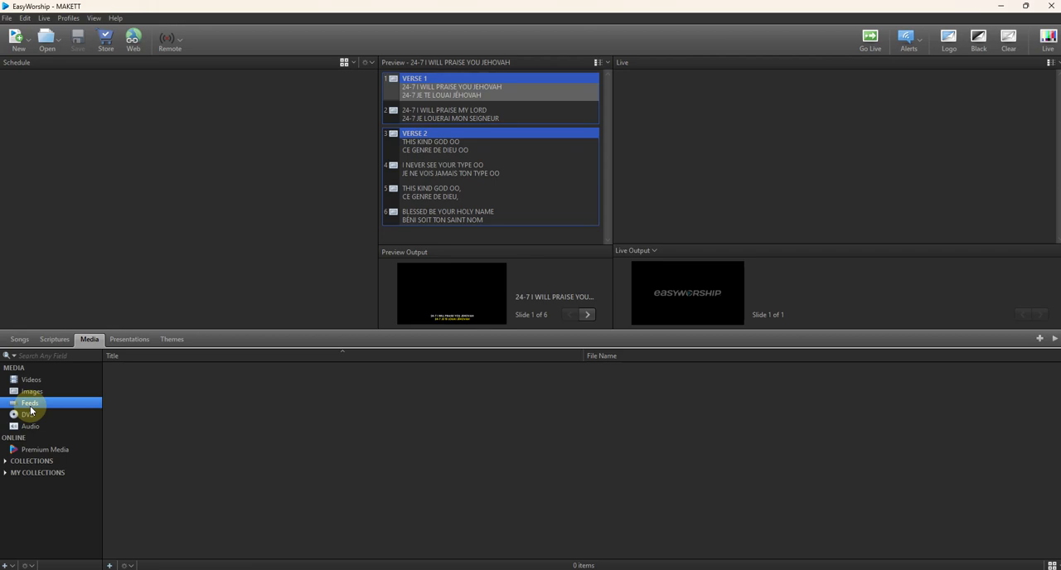
{"action": "left_click", "coordinate": [109, 565]}
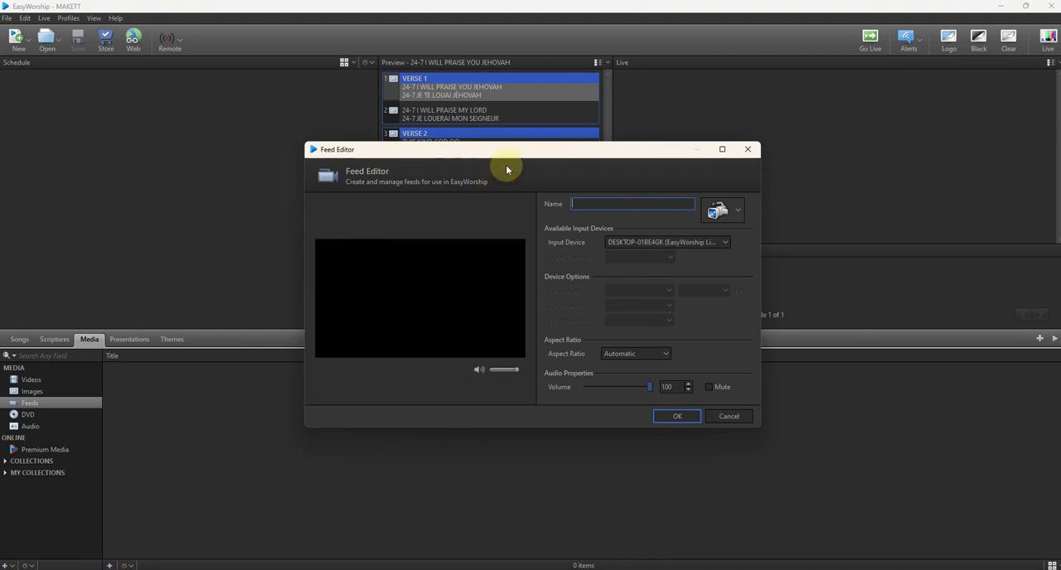
- Set the feed's input device to Logi C310 HD WebCam (DirectShow) with HD 720 resolution
{"action": "left_click_drag", "start_coordinate": [511, 152], "coordinate": [498, 159]}
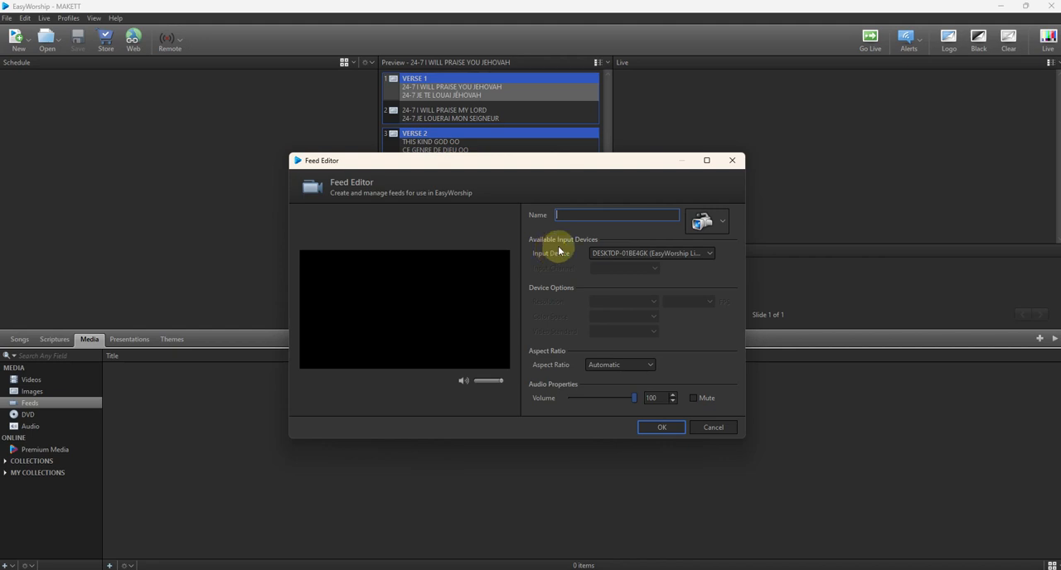
{"action": "left_click", "coordinate": [628, 254]}
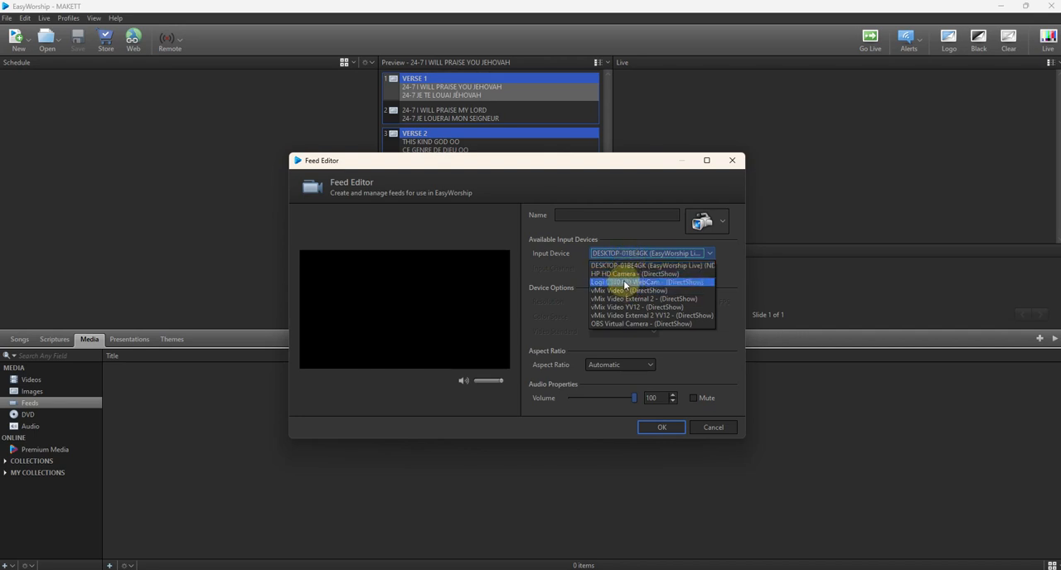
{"action": "left_click", "coordinate": [623, 282]}
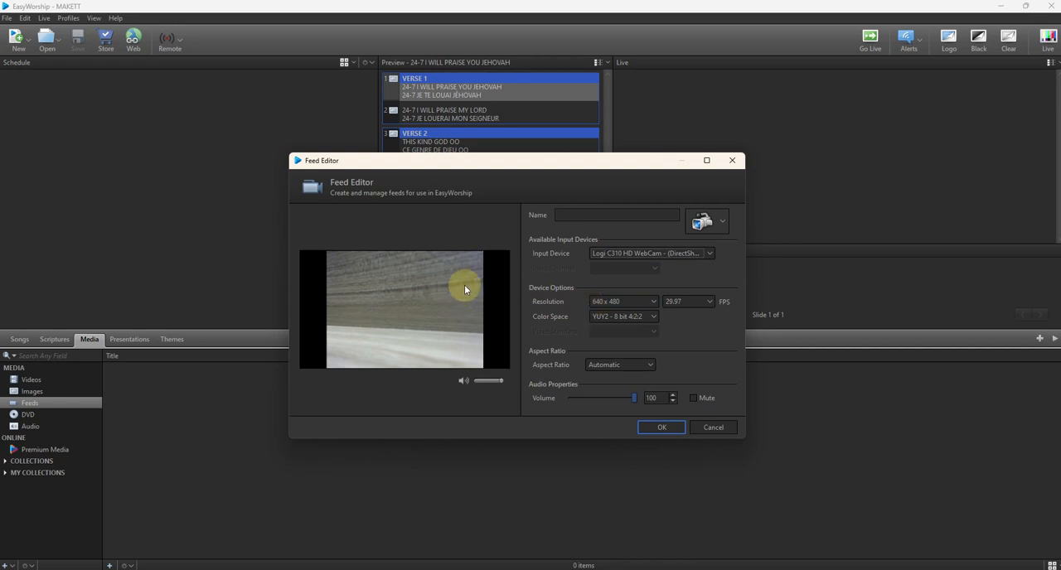
{"action": "left_click", "coordinate": [609, 301]}
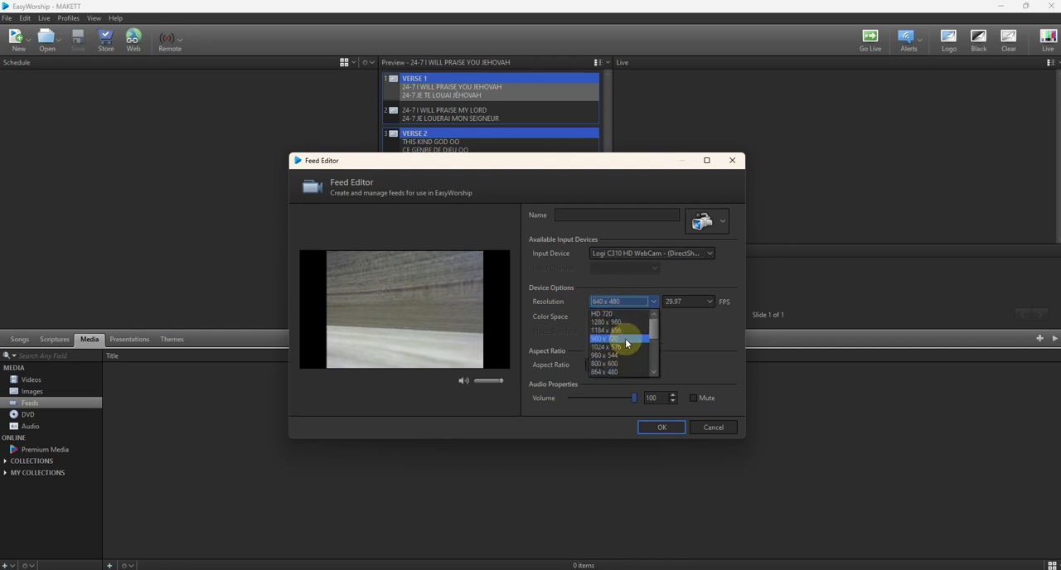
{"action": "left_click", "coordinate": [616, 315]}
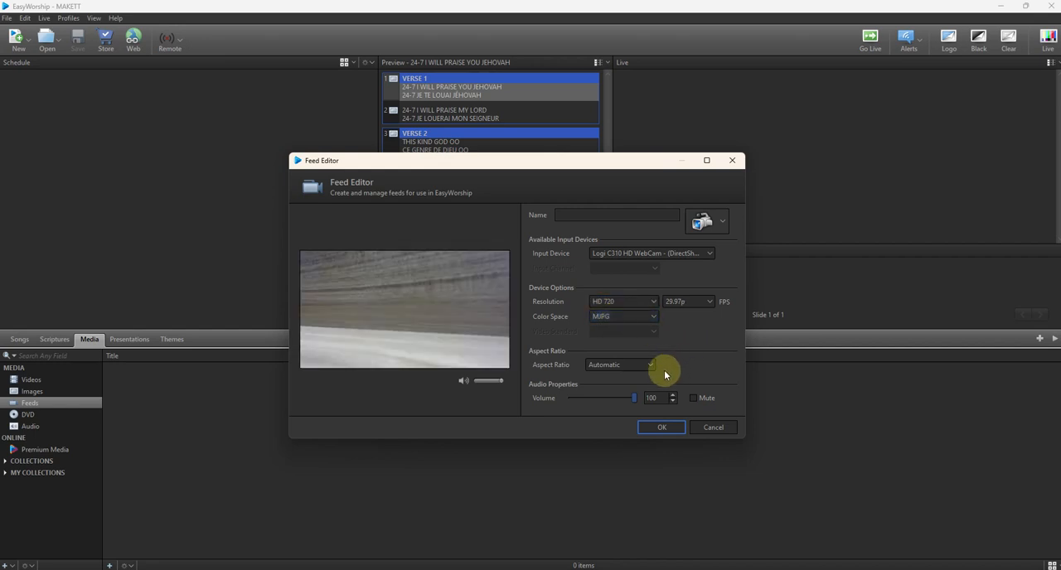
- Name the new feed CAMERA and save it
{"action": "left_click", "coordinate": [573, 216]}
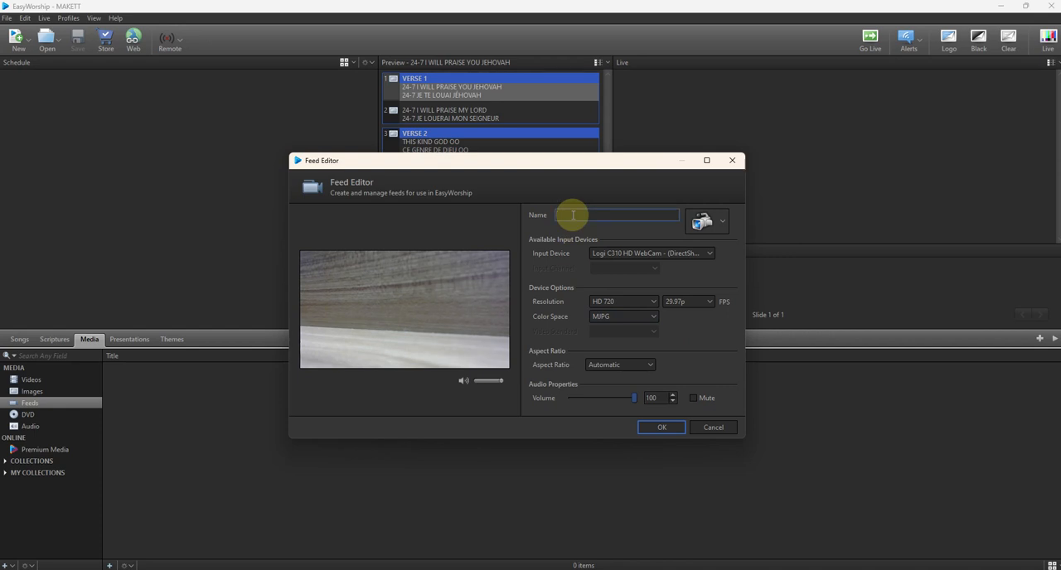
{"action": "type", "text": "CAMERA"}
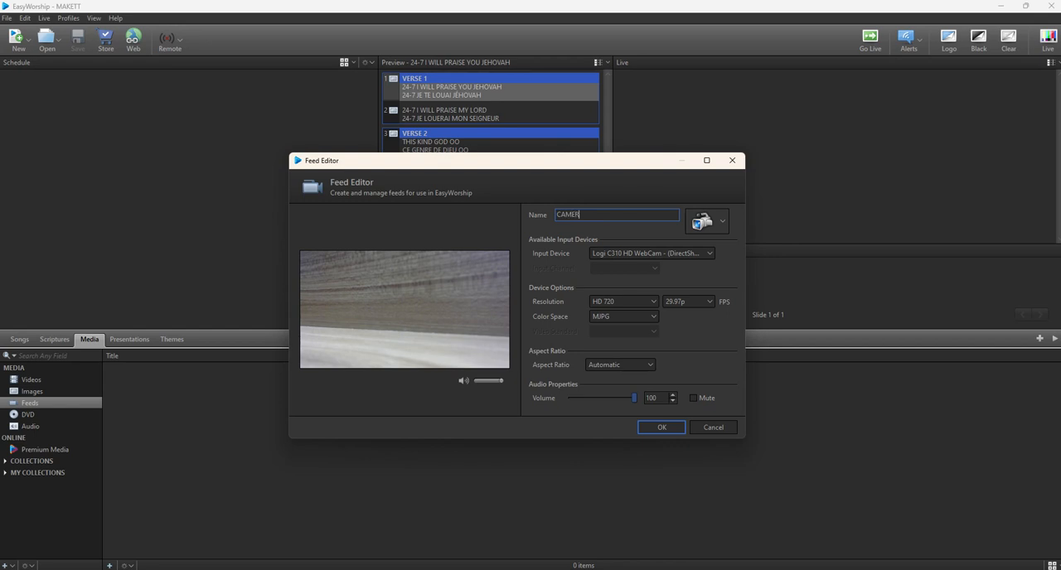
{"action": "left_click", "coordinate": [662, 428]}
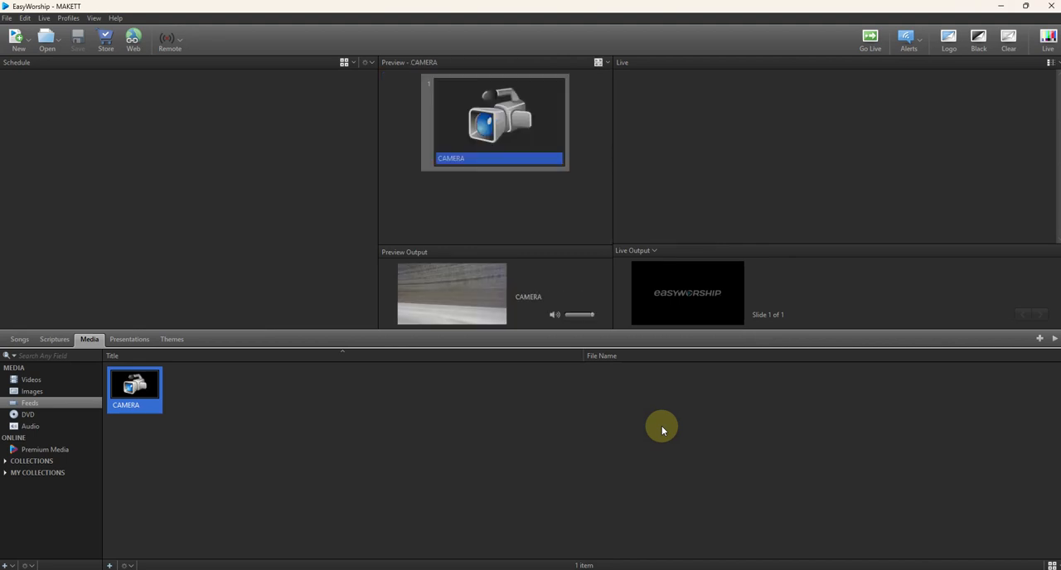
- Shrink the program window to uncover the desktop, switch on live output and send the CAMERA feed live
{"action": "left_click", "coordinate": [1026, 5]}
{"action": "left_click_drag", "start_coordinate": [571, 57], "coordinate": [613, 131]}
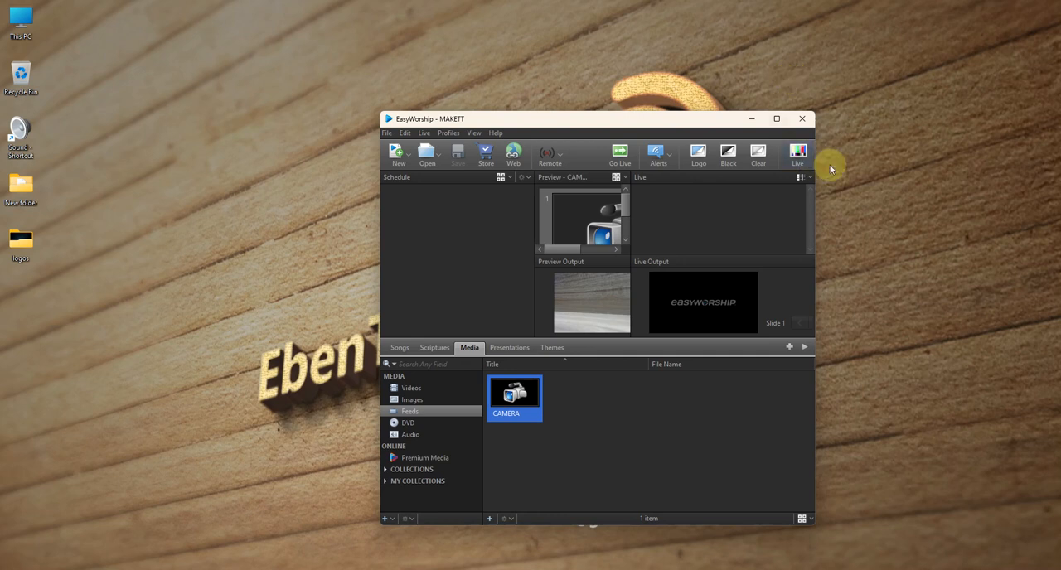
{"action": "left_click", "coordinate": [800, 155]}
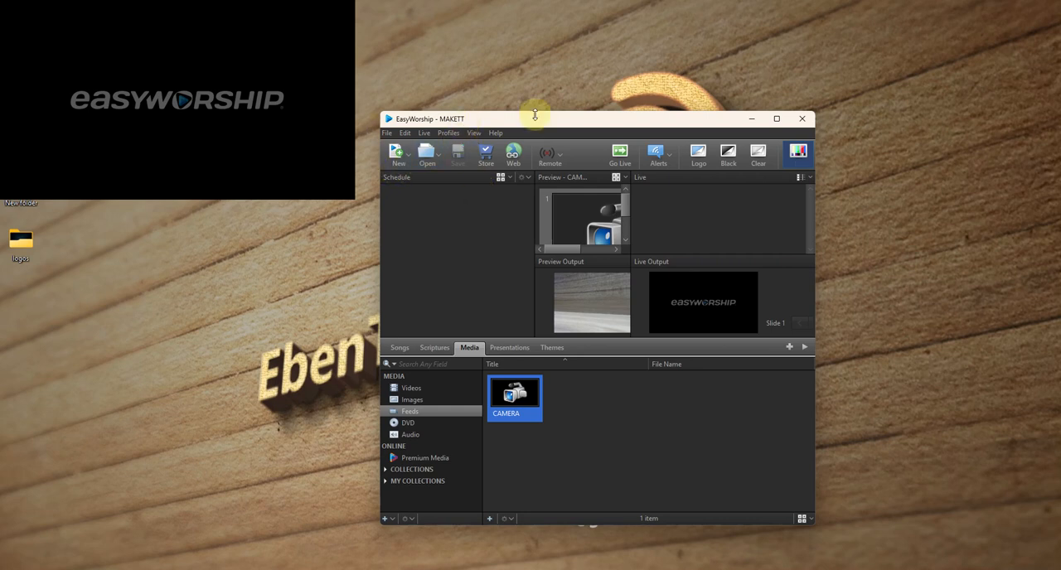
{"action": "left_click_drag", "start_coordinate": [535, 118], "coordinate": [534, 124]}
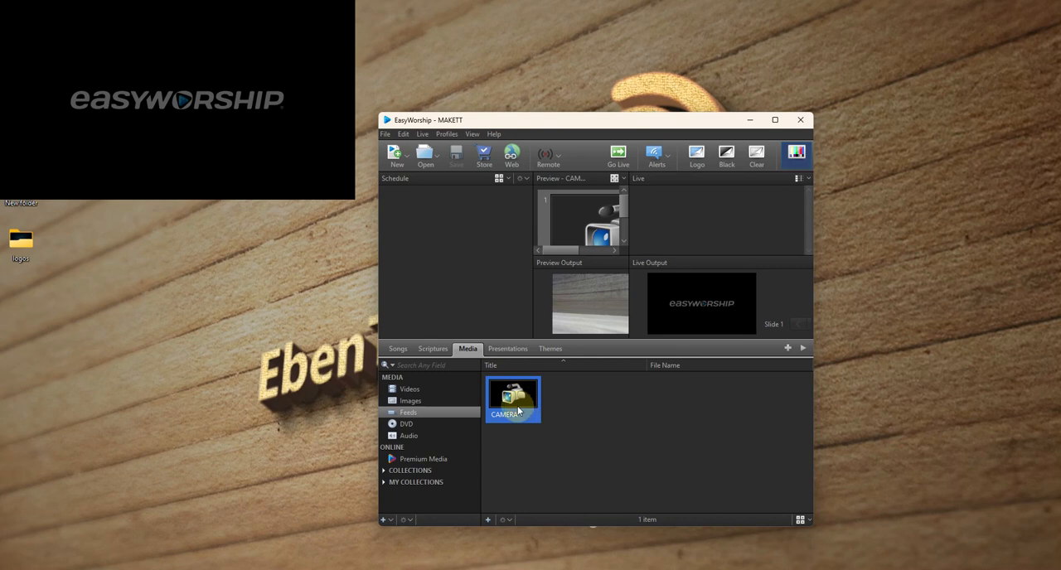
{"action": "double_click", "coordinate": [516, 407]}
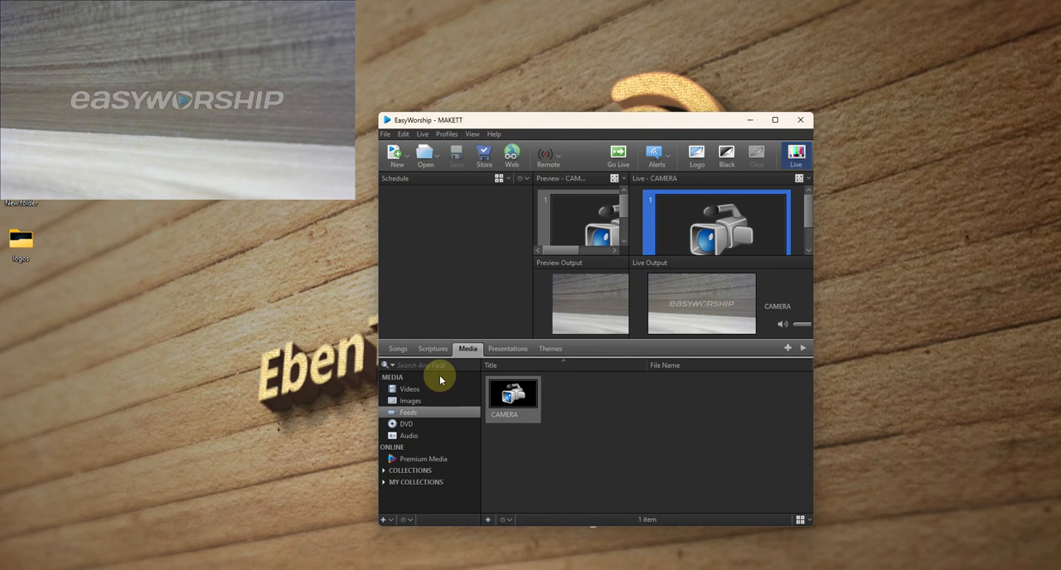
- Permanently delete the song theme titled 1
{"action": "left_click", "coordinate": [538, 351]}
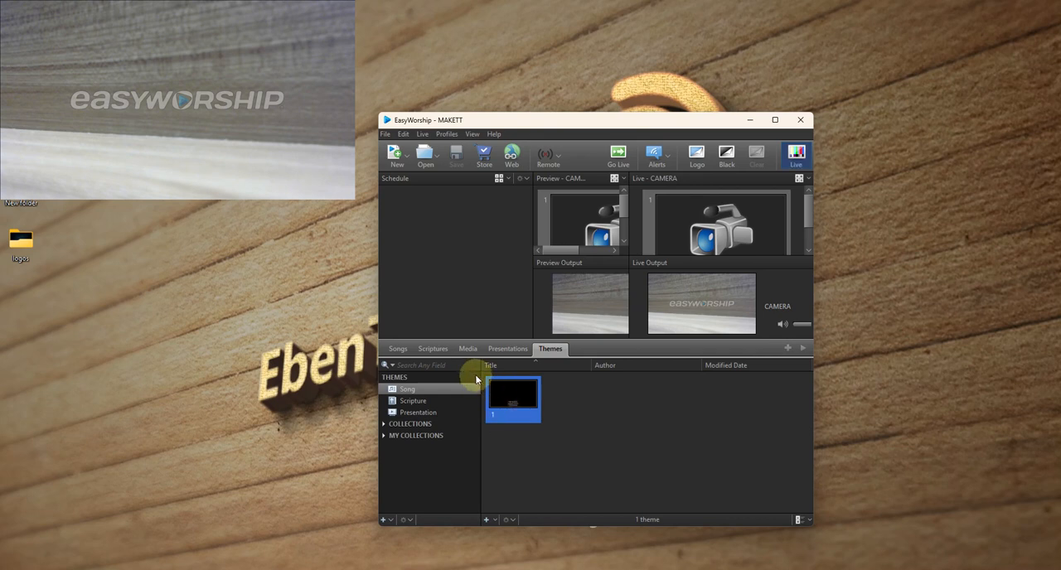
{"action": "left_click", "coordinate": [396, 348]}
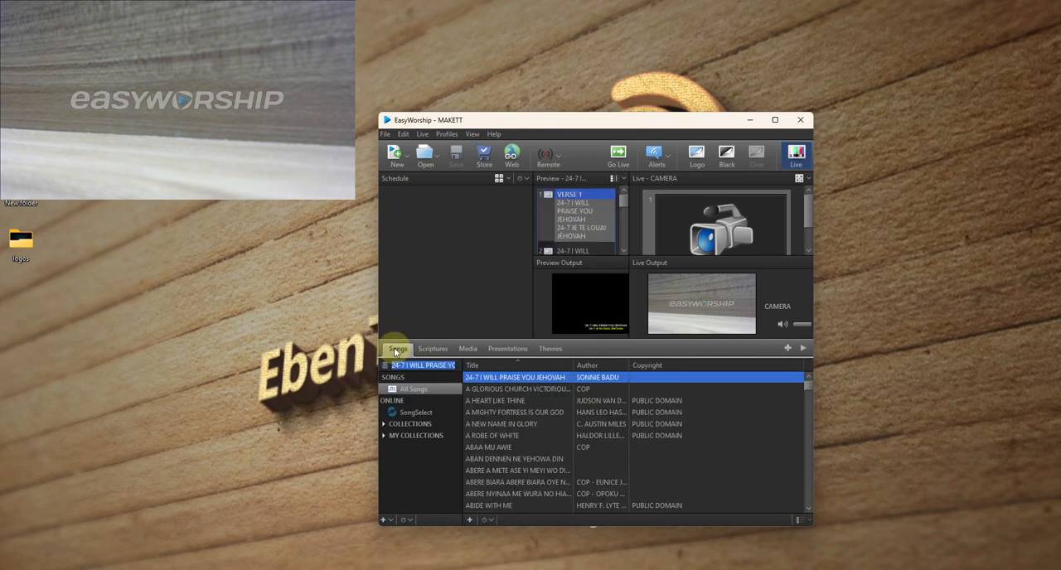
{"action": "left_click", "coordinate": [549, 348]}
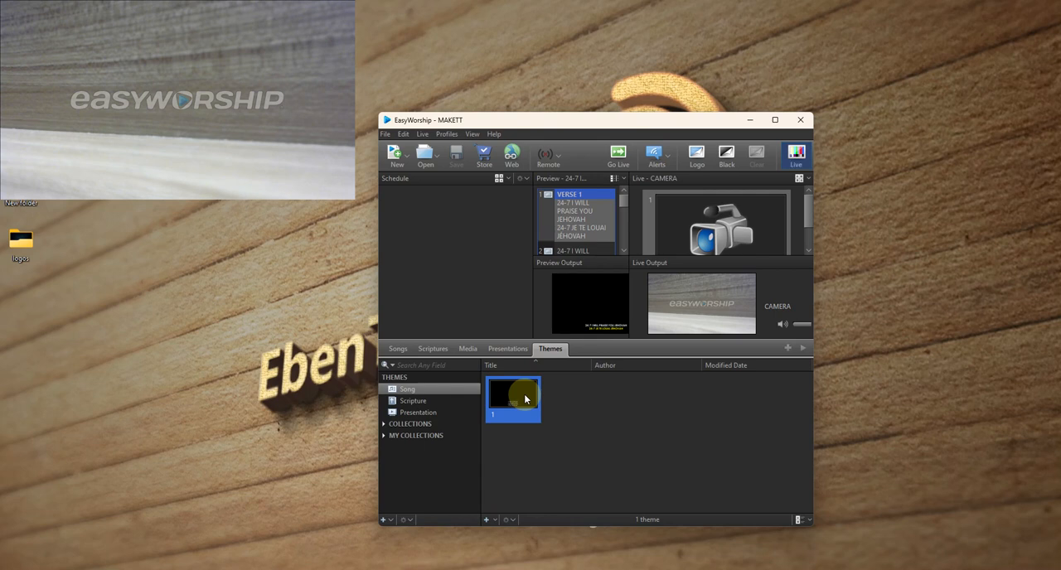
{"action": "key", "text": "Delete"}
{"action": "left_click", "coordinate": [636, 340]}
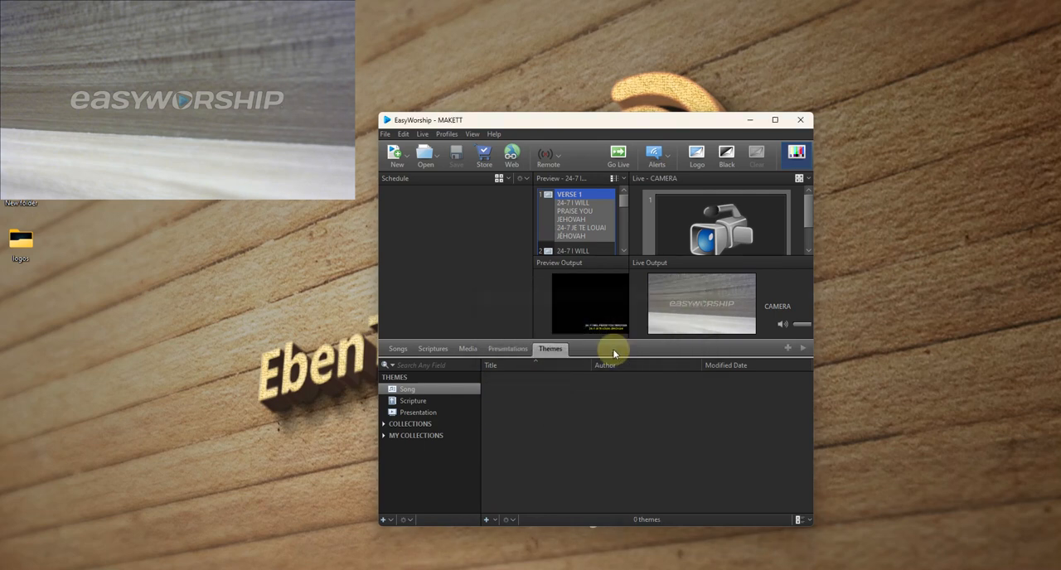
- Permanently delete the video theme listed under the scripture themes
{"action": "left_click", "coordinate": [414, 402]}
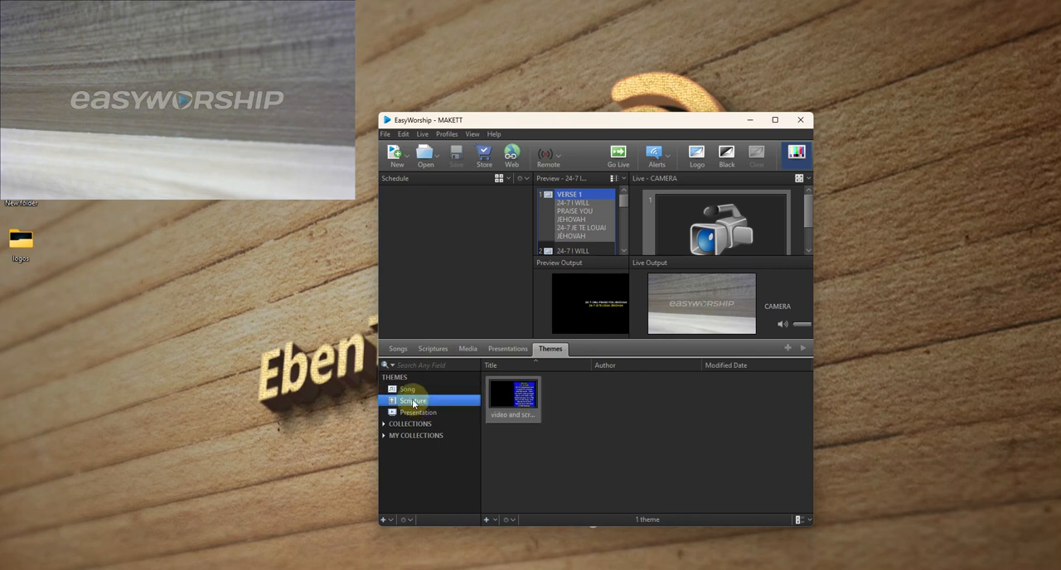
{"action": "left_click", "coordinate": [528, 389]}
{"action": "key", "text": "Delete"}
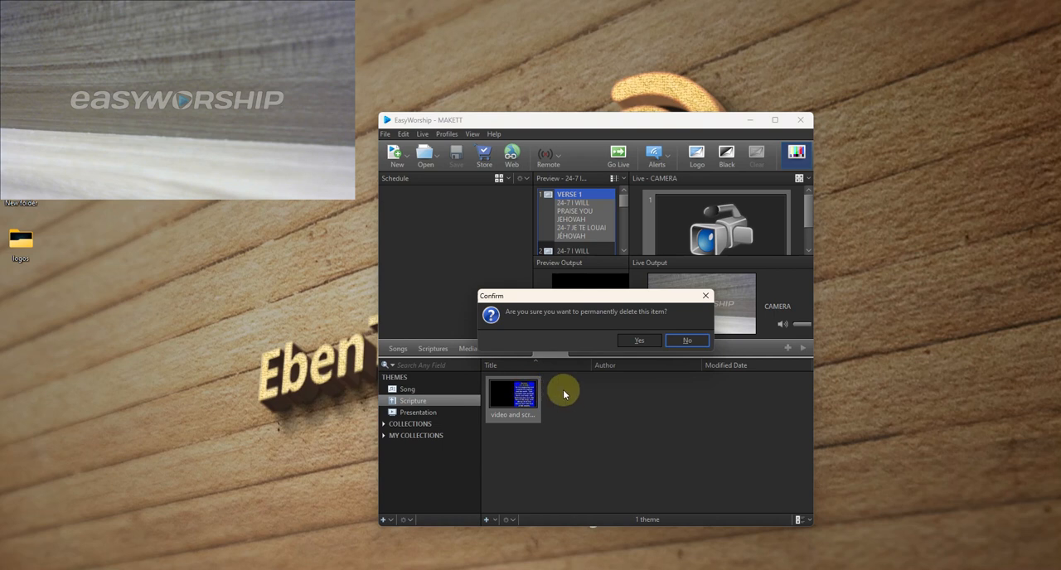
{"action": "left_click", "coordinate": [635, 339]}
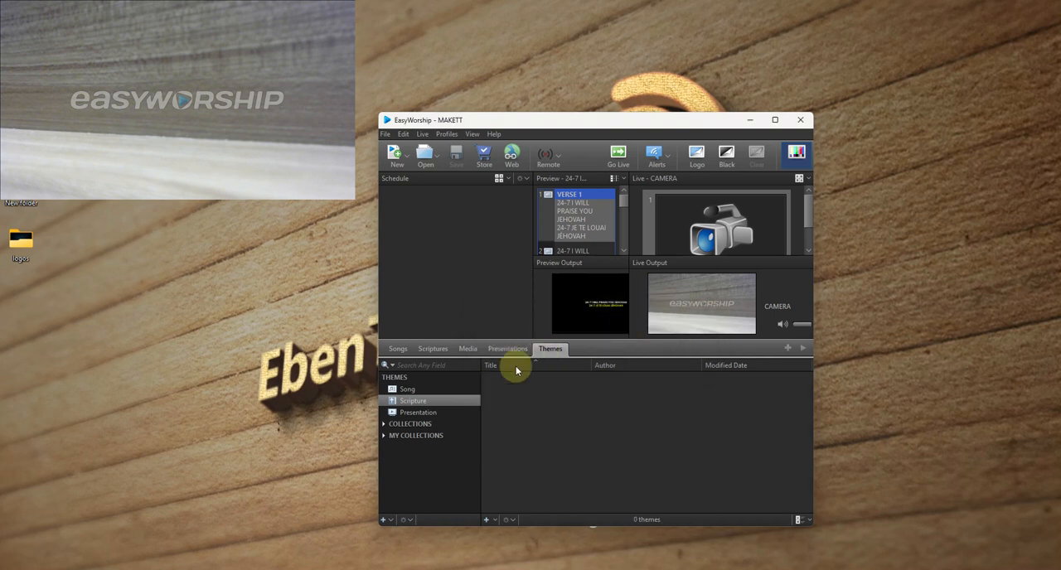
- Send the first slide of the song 24-7 I WILL PRAISE YOU JEHOVAH live
{"action": "left_click", "coordinate": [398, 349]}
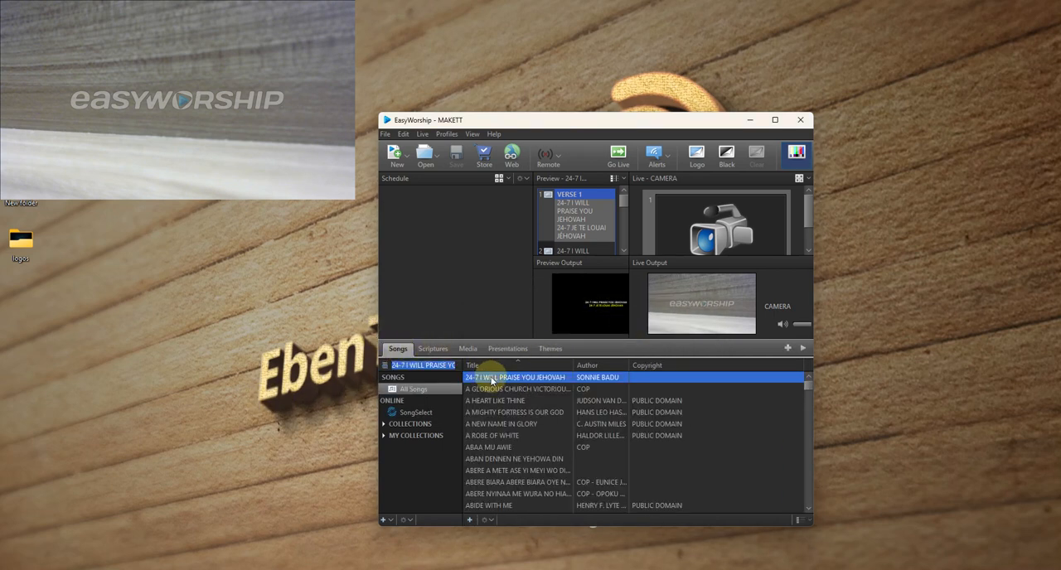
{"action": "double_click", "coordinate": [584, 226]}
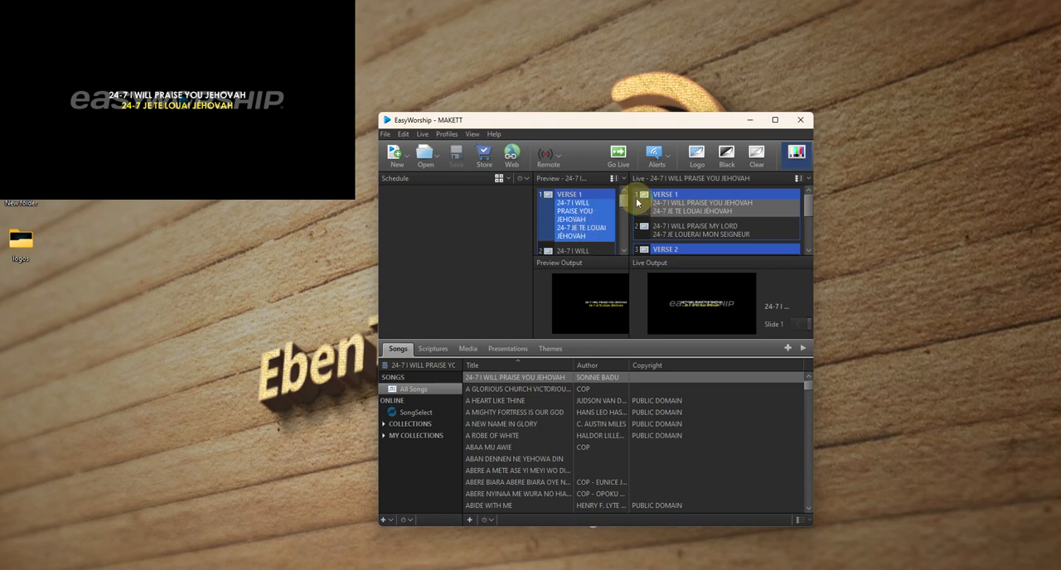
{"action": "left_click_drag", "start_coordinate": [608, 130], "coordinate": [636, 100]}
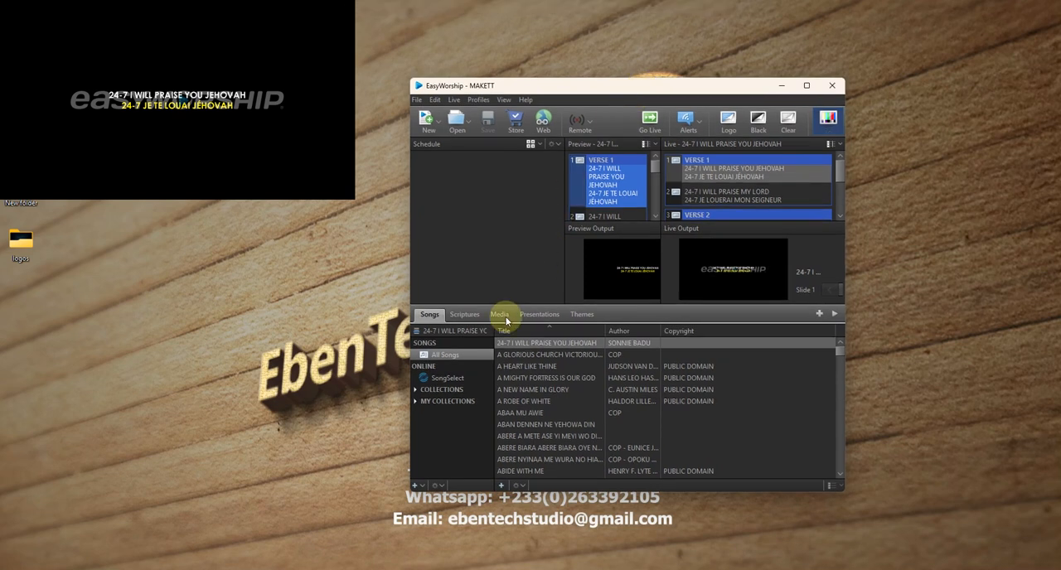
- Send the song A GLORIOUS CHURCH live and advance to its slide SETTING FREE MANY TO CHRIST
{"action": "left_click", "coordinate": [502, 315]}
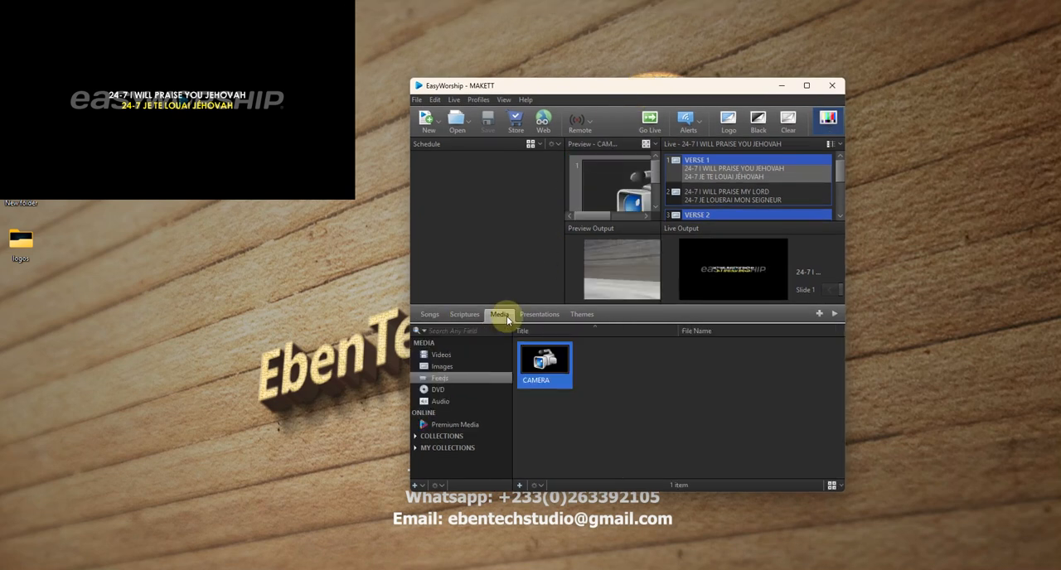
{"action": "left_click", "coordinate": [425, 317]}
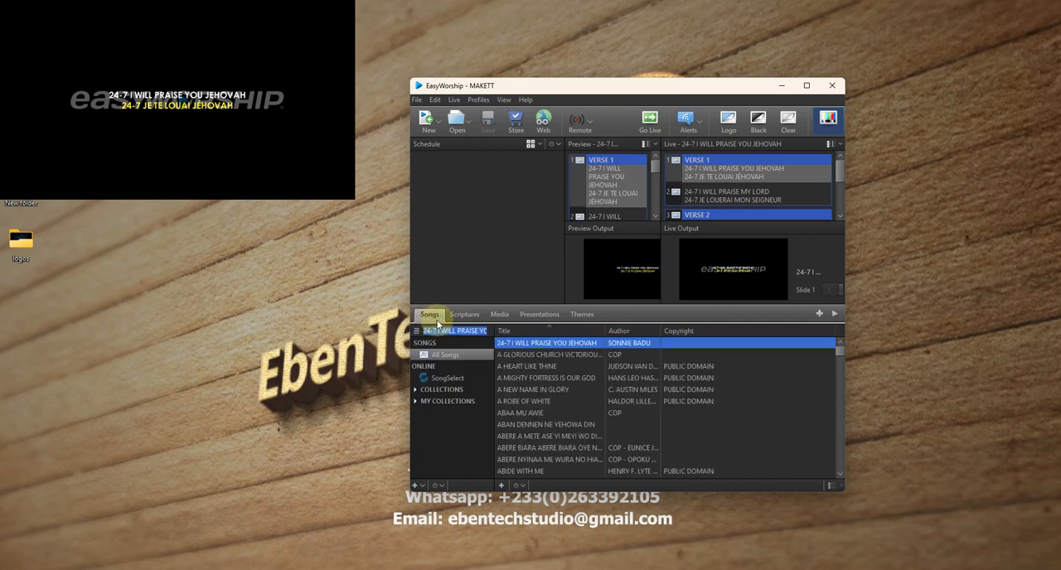
{"action": "left_click", "coordinate": [545, 357]}
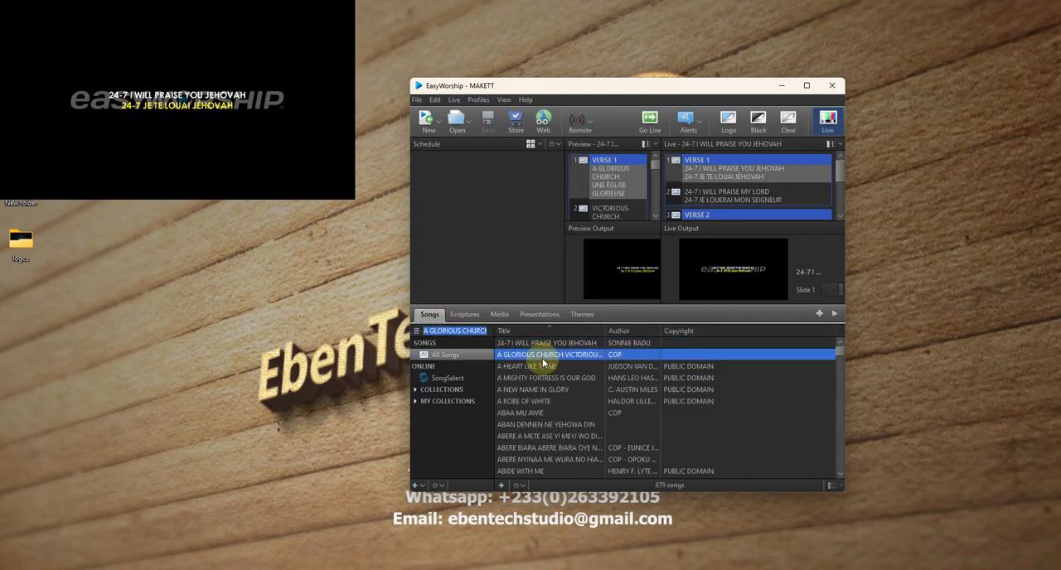
{"action": "double_click", "coordinate": [609, 188]}
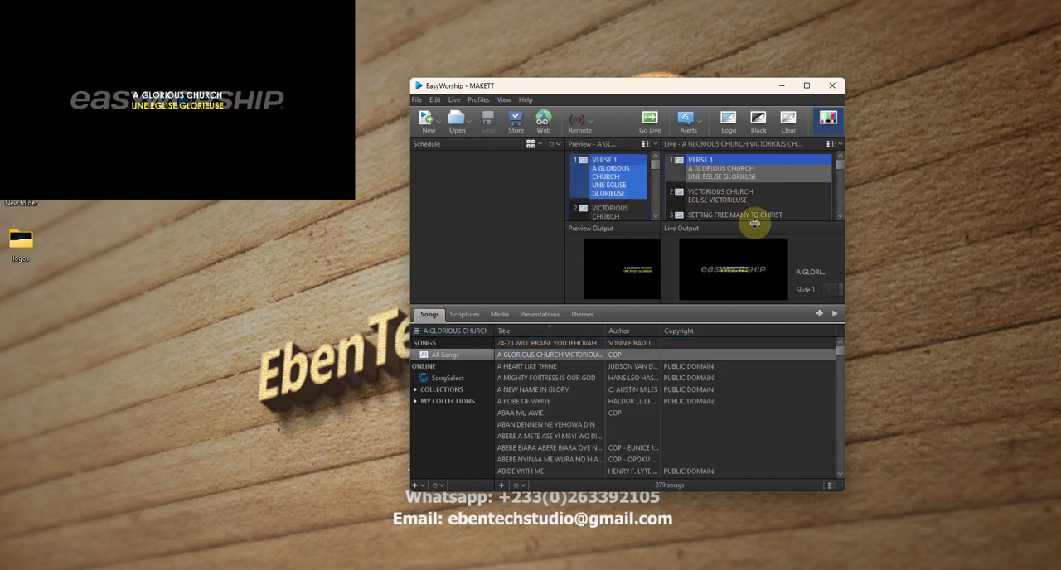
{"action": "left_click", "coordinate": [746, 203]}
{"action": "left_click", "coordinate": [741, 216]}
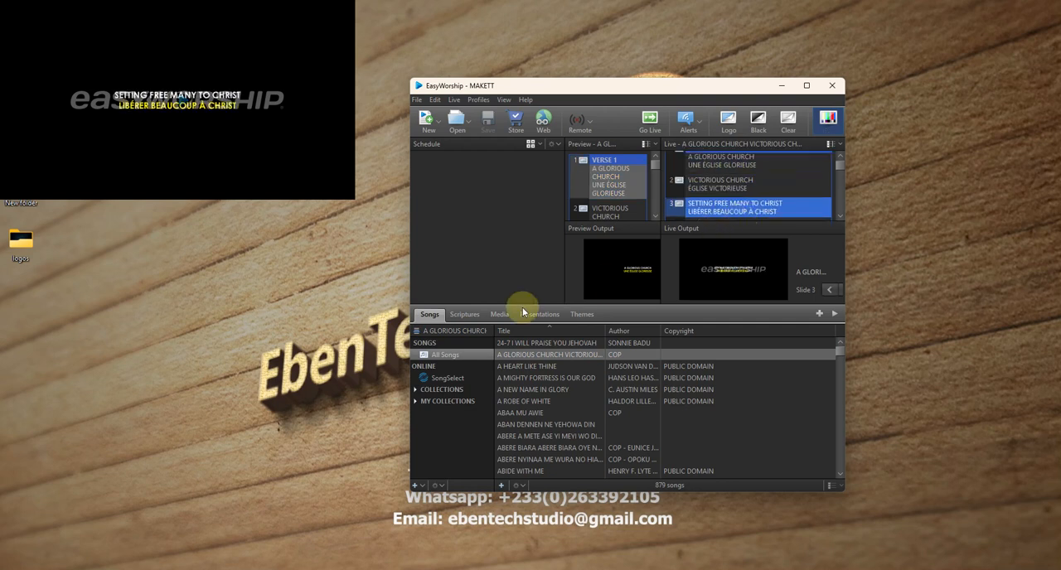
- Send Genesis 1:1 in the HCSB translation live and return to the camera feed in the media library
{"action": "left_click", "coordinate": [471, 313]}
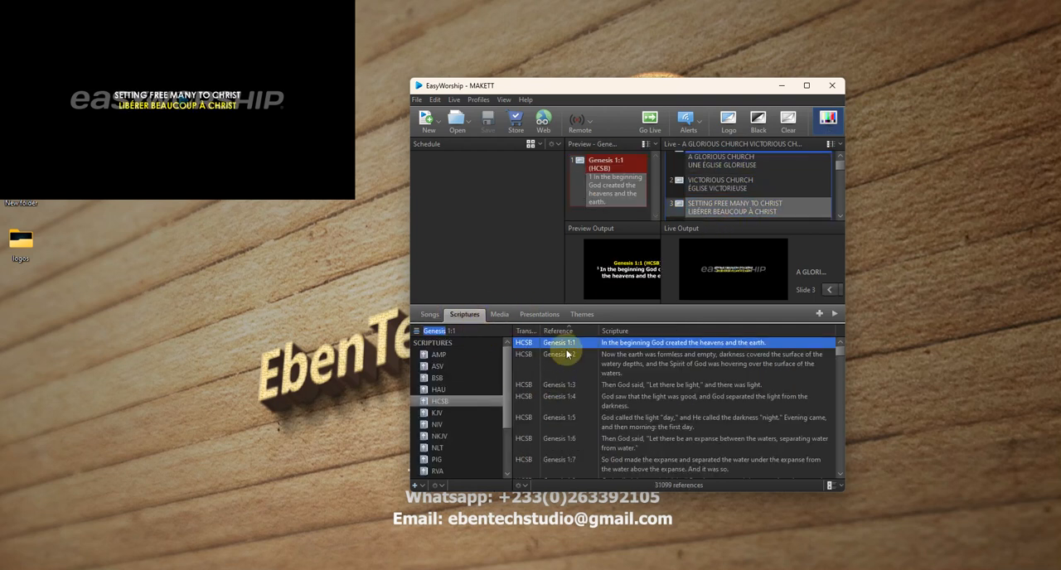
{"action": "left_click", "coordinate": [604, 190]}
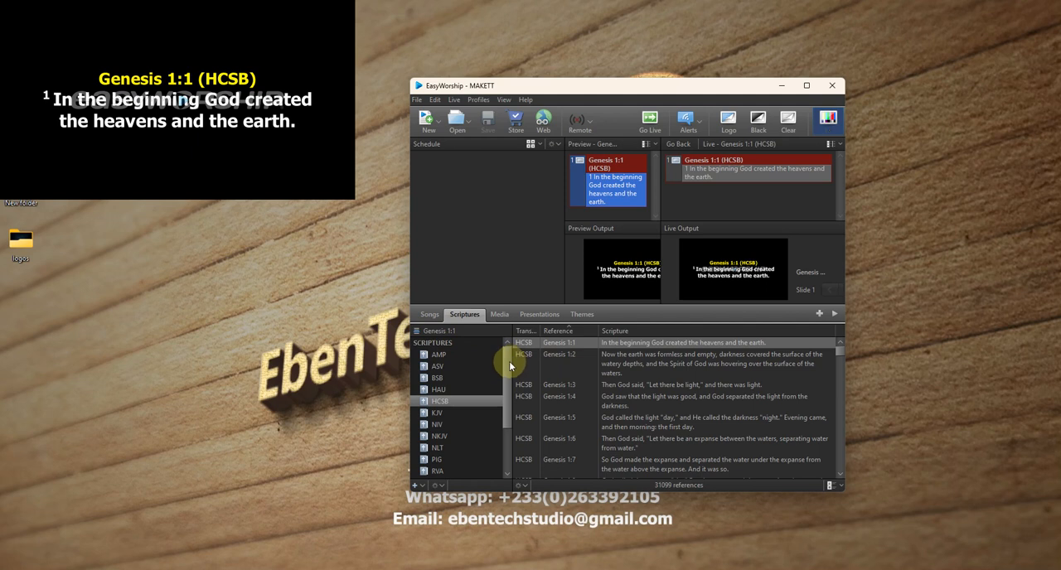
{"action": "left_click", "coordinate": [503, 314]}
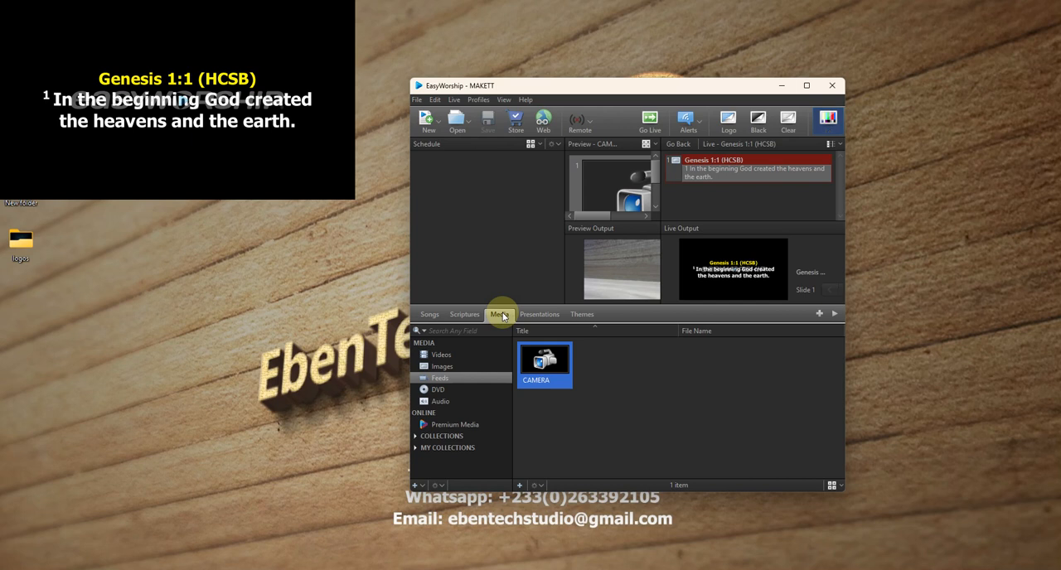
- Send the CAMERA feed from the media library live
{"action": "double_click", "coordinate": [538, 358]}
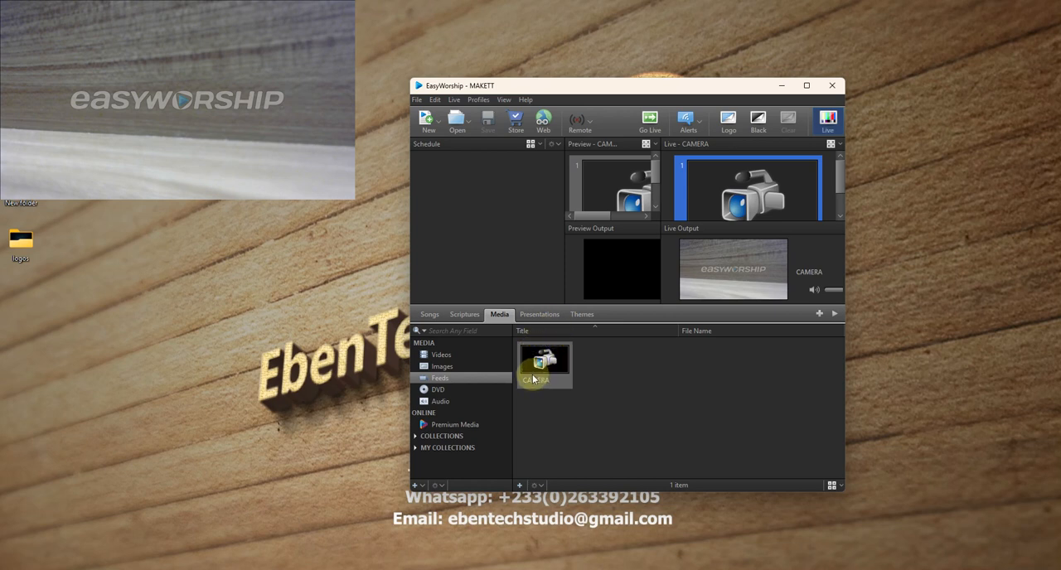
- Create a new presentation and title it ONLY CAMERA
{"action": "left_click", "coordinate": [524, 315]}
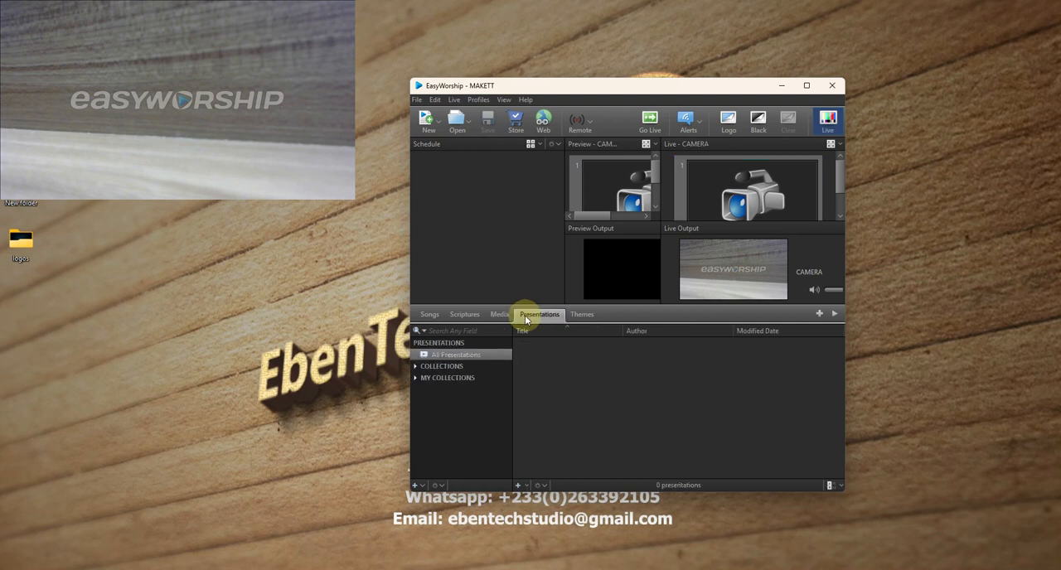
{"action": "left_click", "coordinate": [517, 485]}
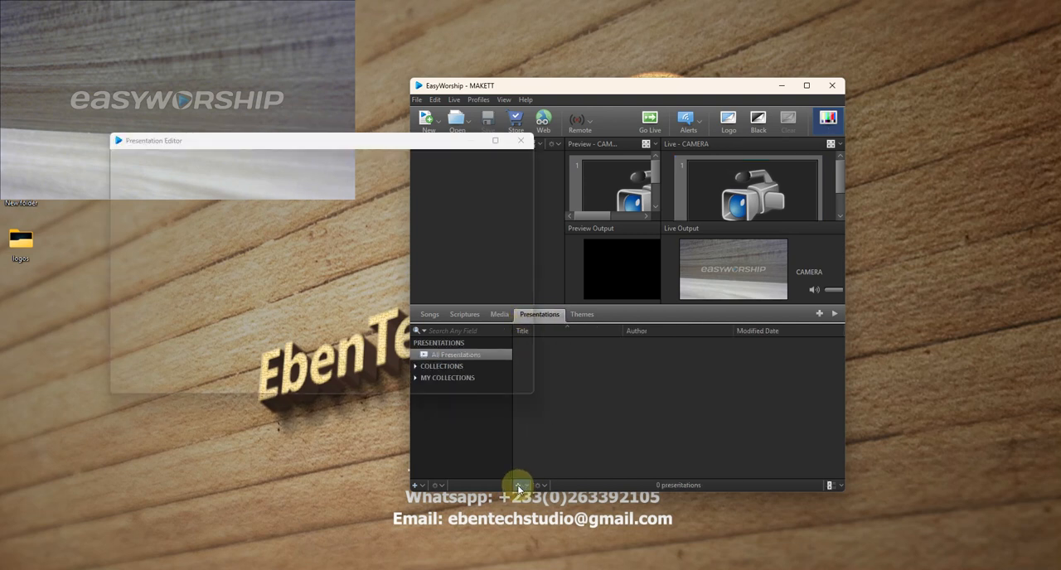
{"action": "left_click_drag", "start_coordinate": [295, 145], "coordinate": [601, 180]}
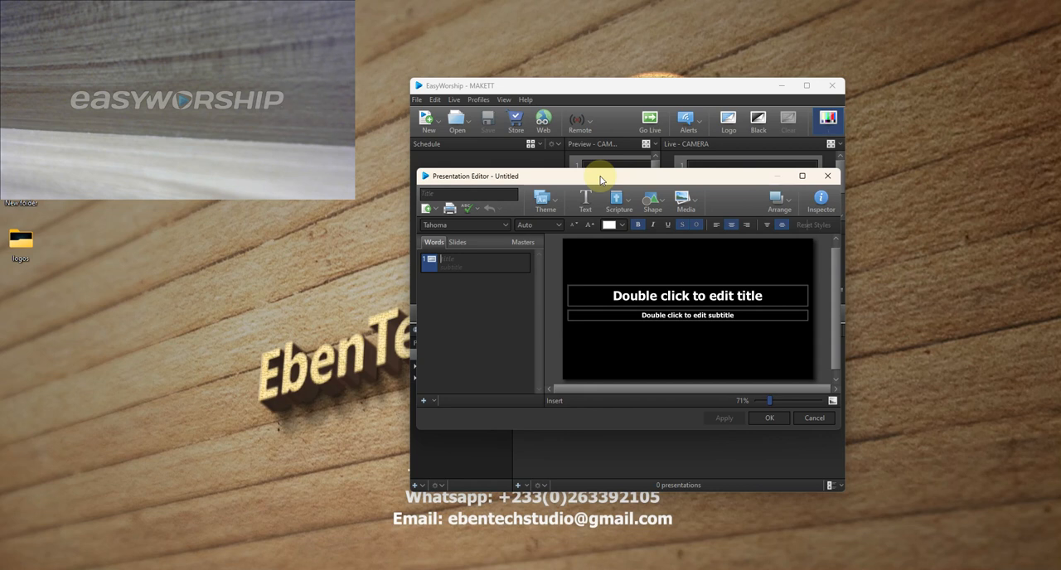
{"action": "left_click", "coordinate": [476, 196]}
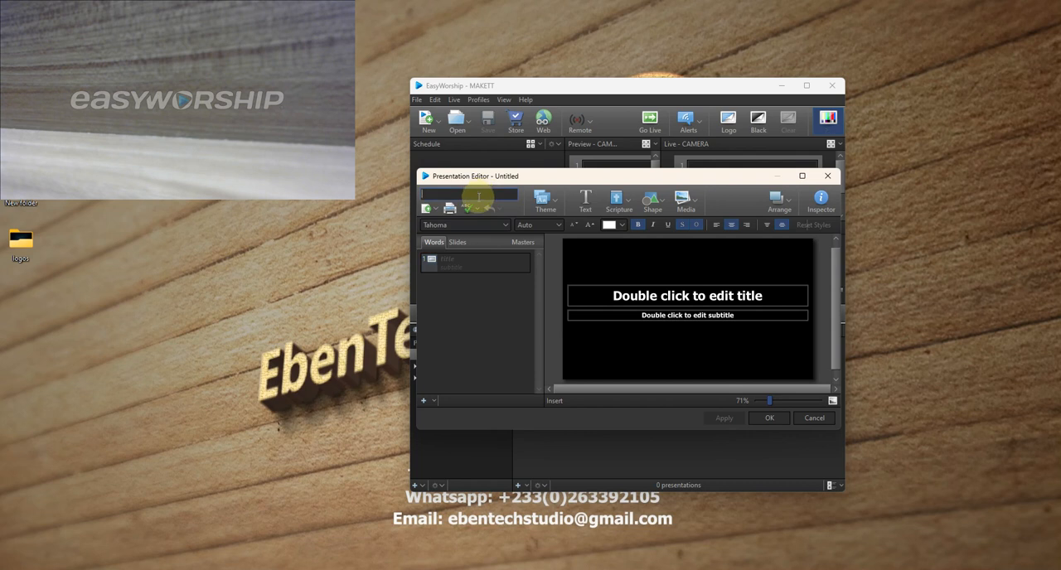
{"action": "type", "text": "ONLY CAMERA"}
- Delete the title and subtitle placeholders from the ONLY CAMERA slide
{"action": "left_click", "coordinate": [640, 297]}
{"action": "key", "text": "Delete"}
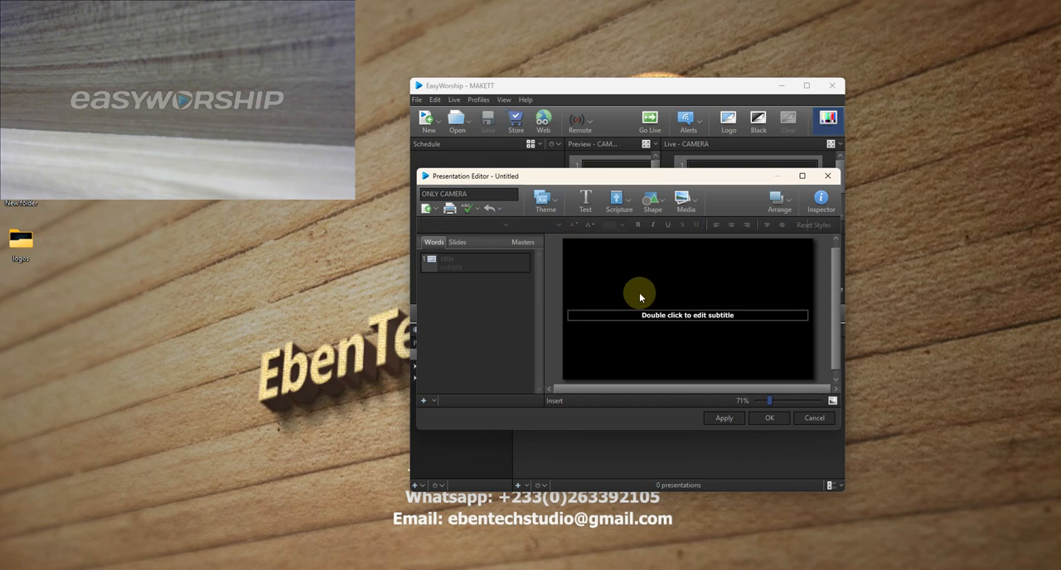
{"action": "left_click", "coordinate": [645, 317]}
{"action": "key", "text": "Delete"}
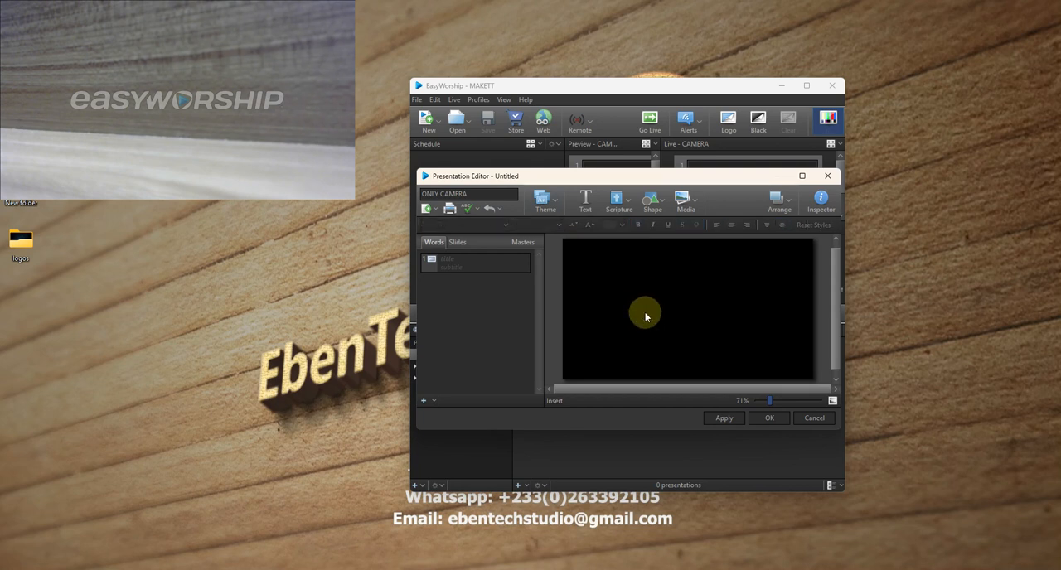
- Set the slide background to a Media Fill using the CAMERA feed and save the ONLY CAMERA presentation
{"action": "left_click", "coordinate": [821, 210]}
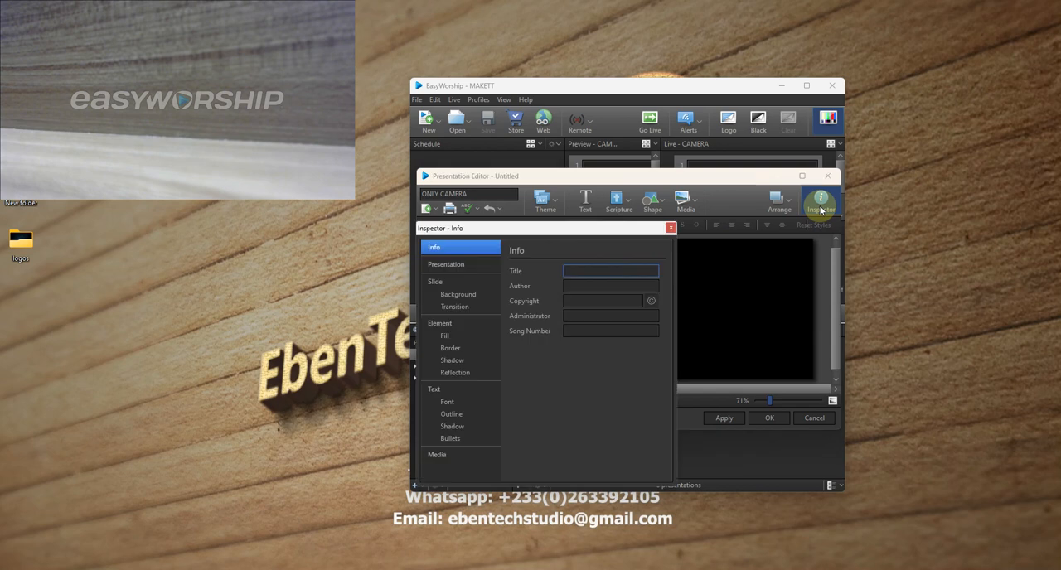
{"action": "left_click", "coordinate": [451, 297]}
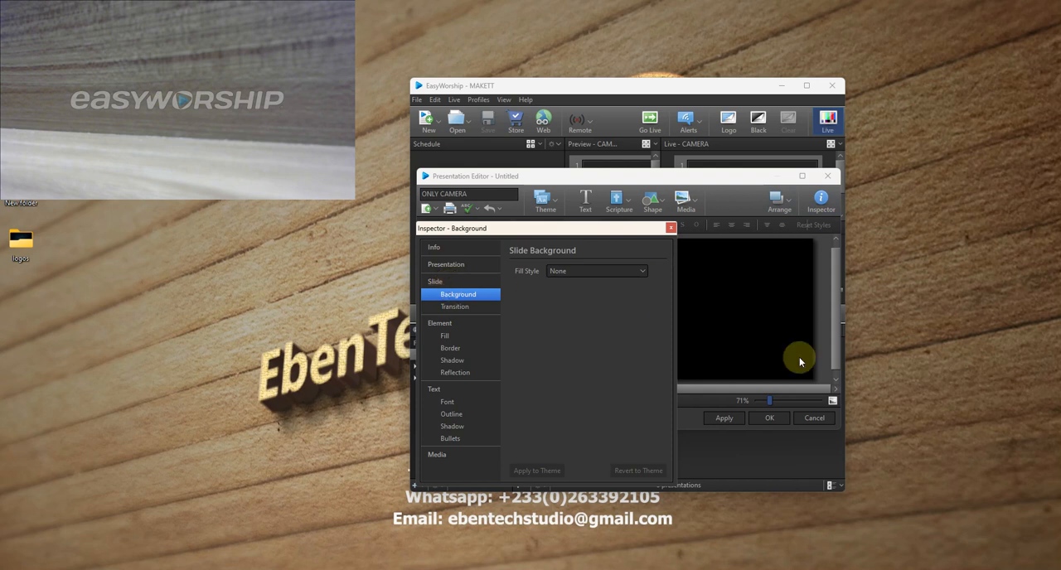
{"action": "left_click_drag", "start_coordinate": [510, 232], "coordinate": [740, 260]}
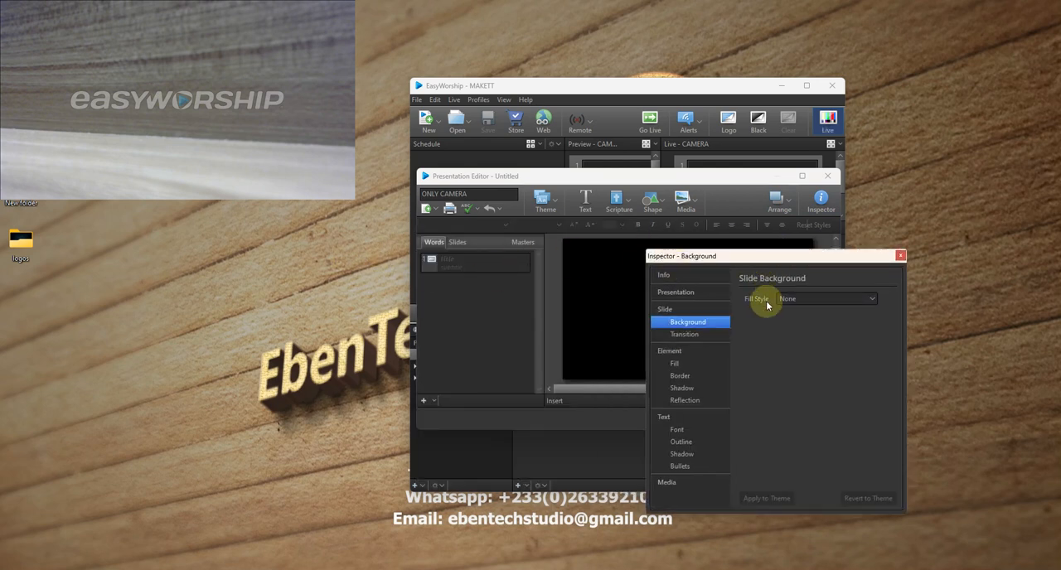
{"action": "left_click_drag", "start_coordinate": [812, 260], "coordinate": [735, 251]}
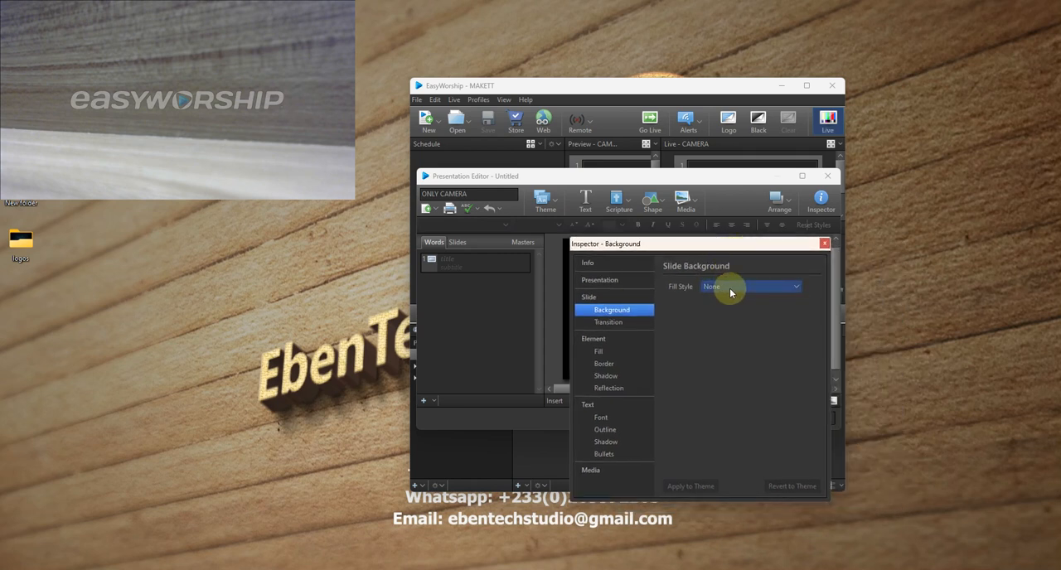
{"action": "left_click", "coordinate": [718, 286]}
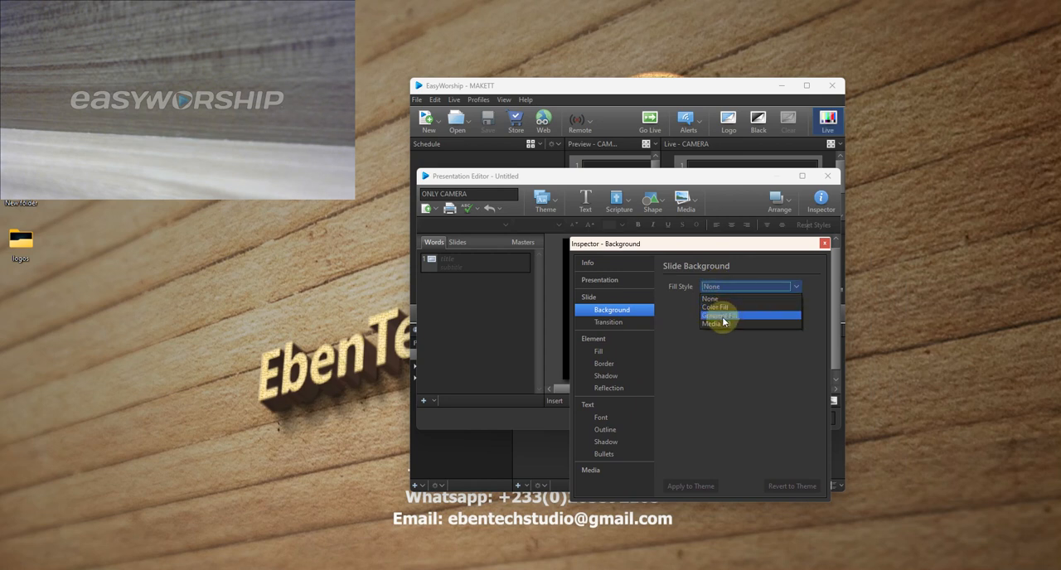
{"action": "left_click", "coordinate": [720, 323]}
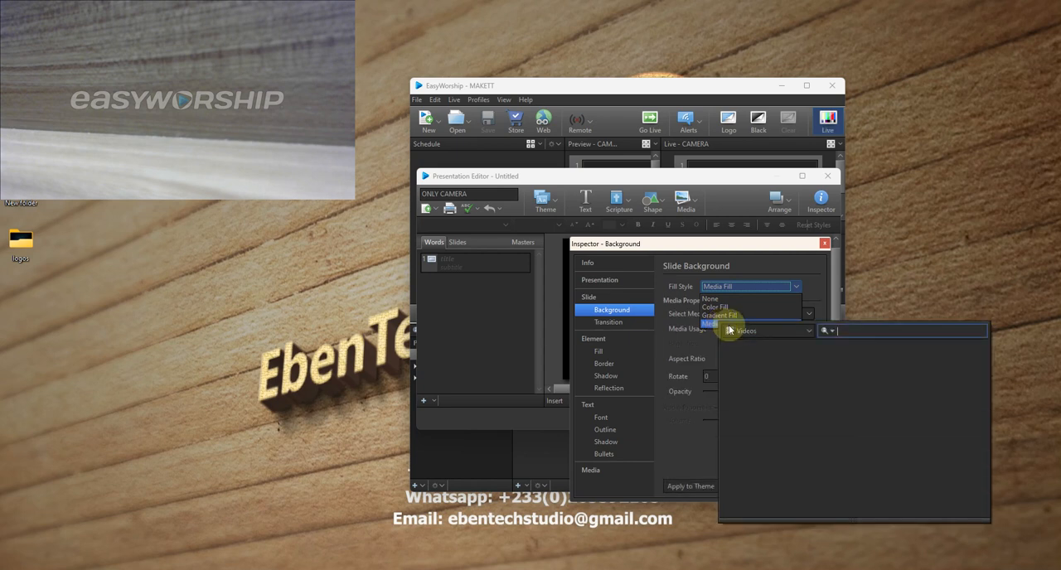
{"action": "left_click", "coordinate": [754, 330]}
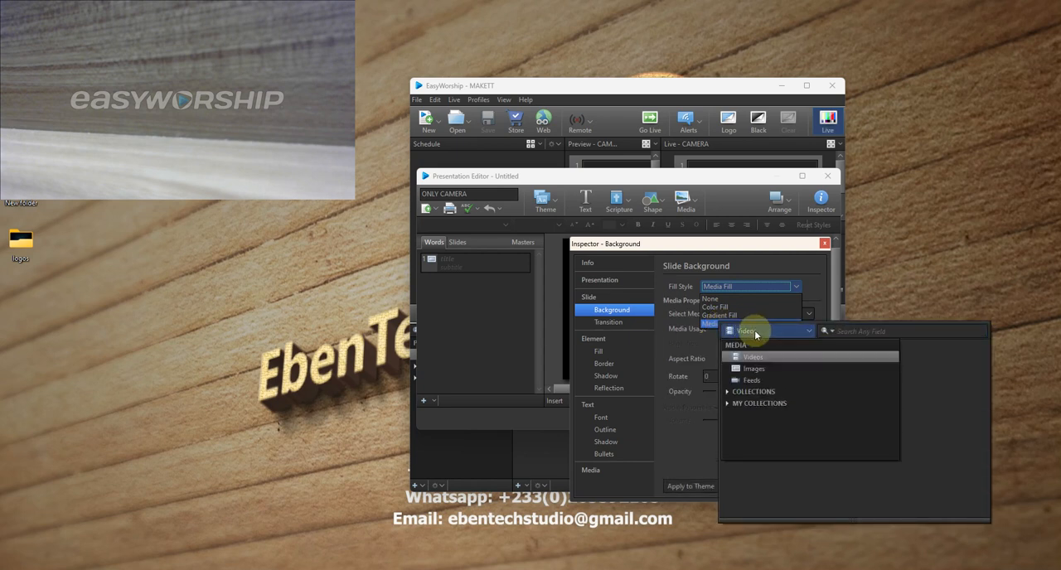
{"action": "left_click", "coordinate": [751, 380]}
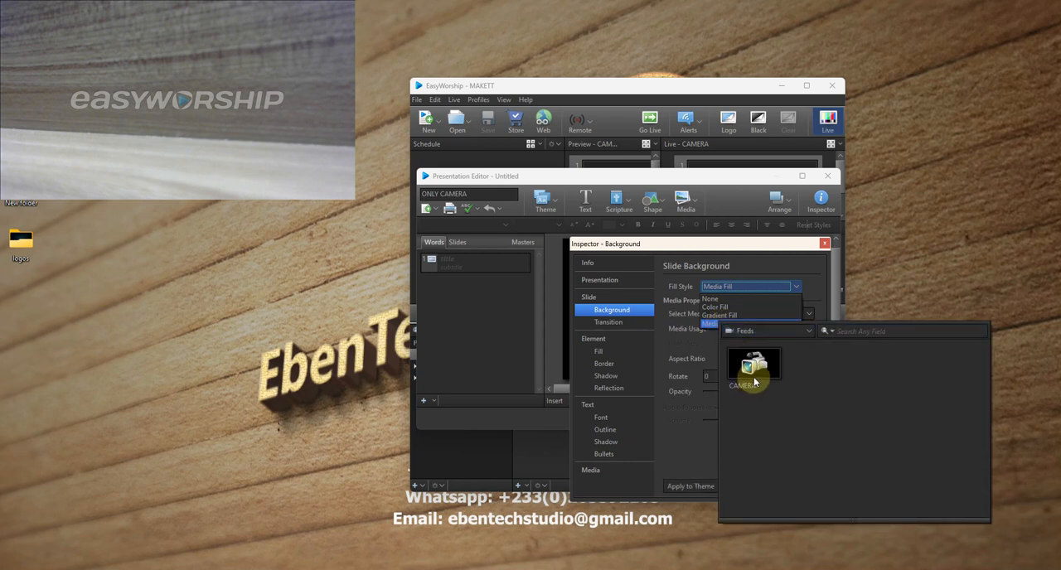
{"action": "double_click", "coordinate": [754, 382]}
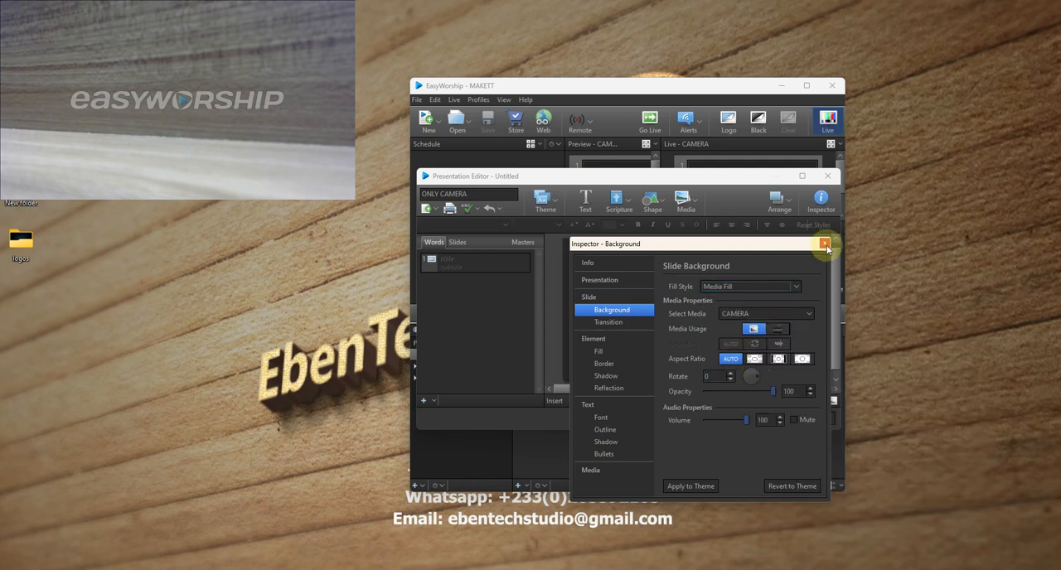
{"action": "left_click", "coordinate": [824, 243]}
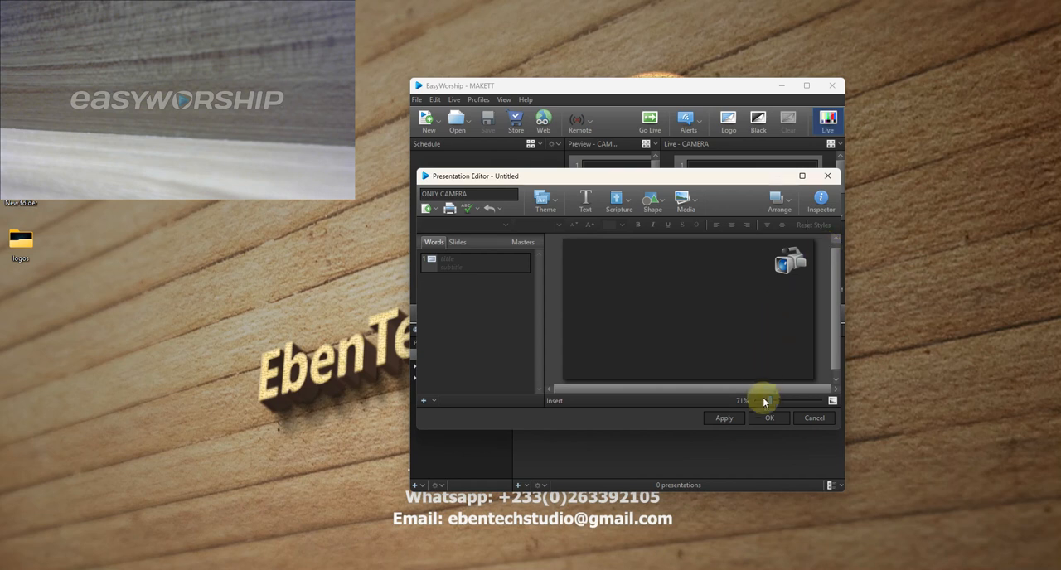
{"action": "left_click", "coordinate": [771, 418]}
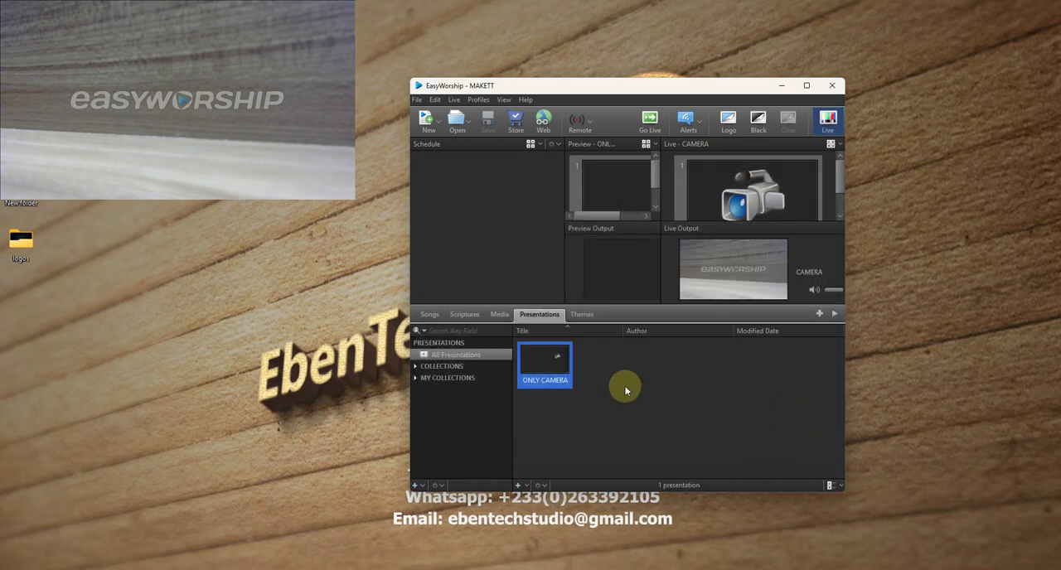
- Send the first slide of the song A GLORIOUS CHURCH live, followed by the ONLY CAMERA presentation
{"action": "left_click", "coordinate": [429, 314]}
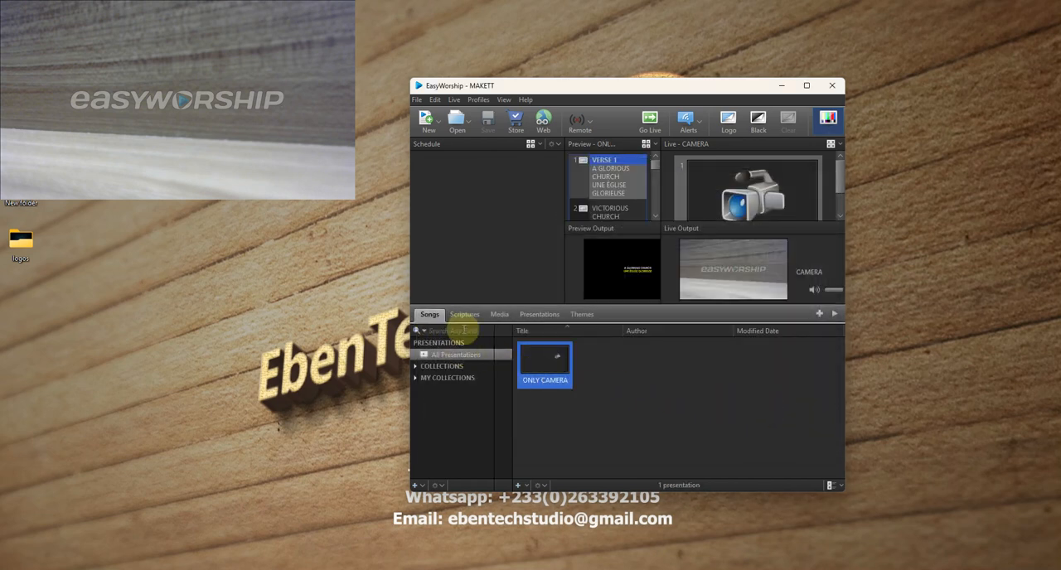
{"action": "double_click", "coordinate": [613, 193]}
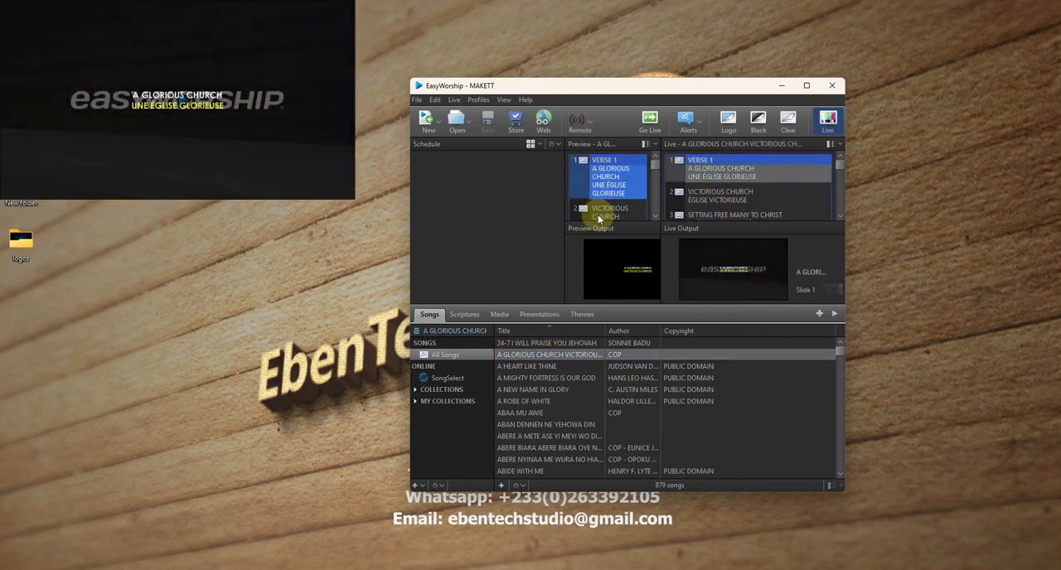
{"action": "left_click", "coordinate": [532, 317]}
{"action": "double_click", "coordinate": [547, 360]}
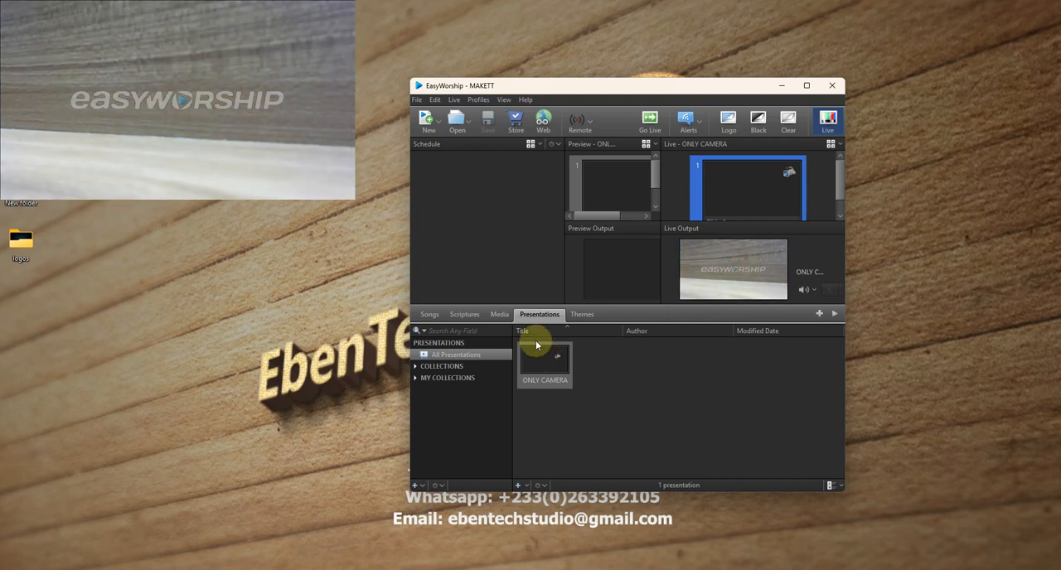
- Create another presentation and title it CAMERA WITH SERMON TITLE
{"action": "left_click", "coordinate": [518, 485]}
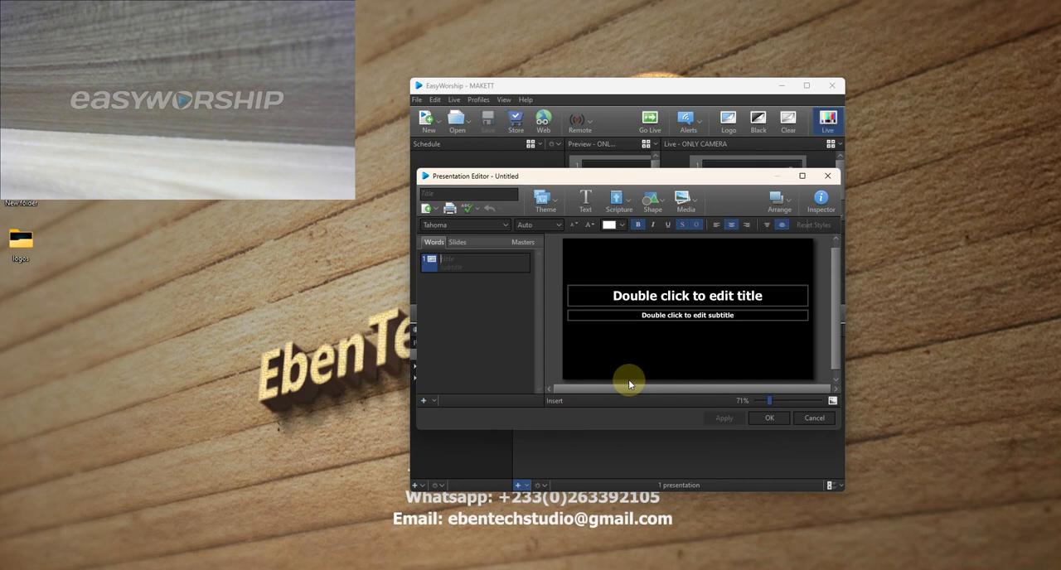
{"action": "left_click", "coordinate": [681, 312]}
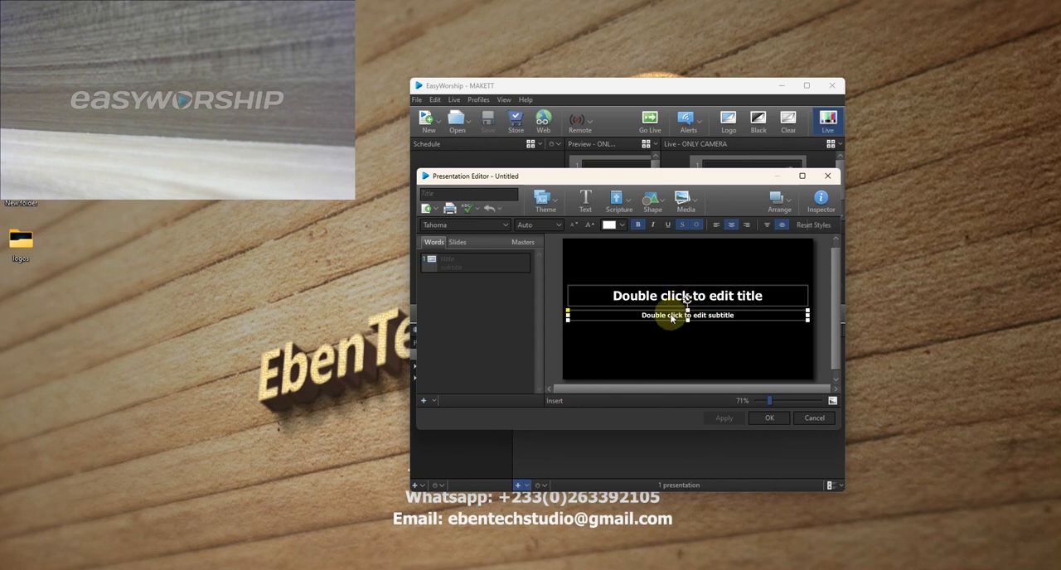
{"action": "left_click", "coordinate": [448, 196]}
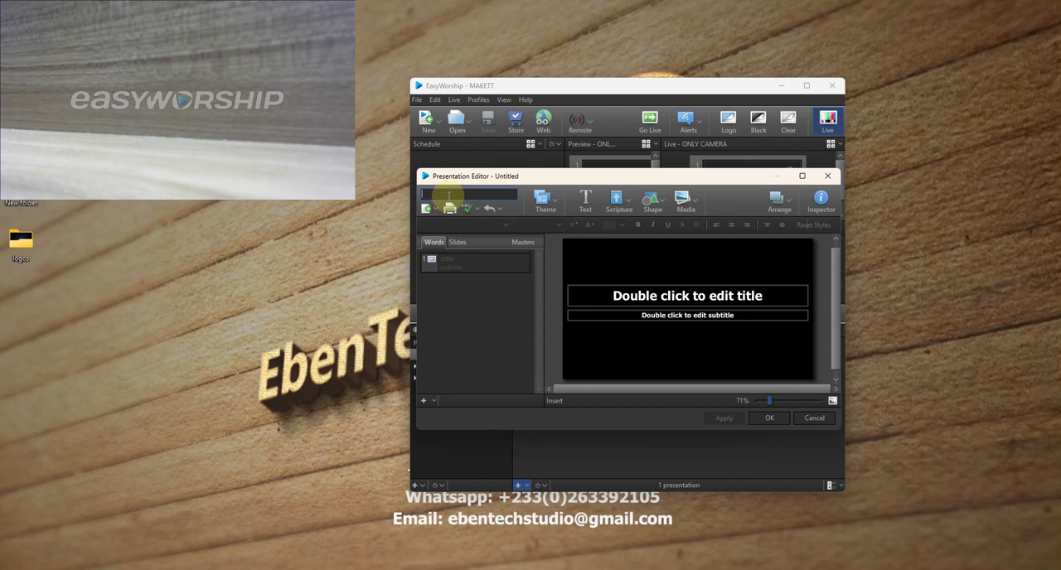
{"action": "type", "text": "CAMERA WITH SER"}
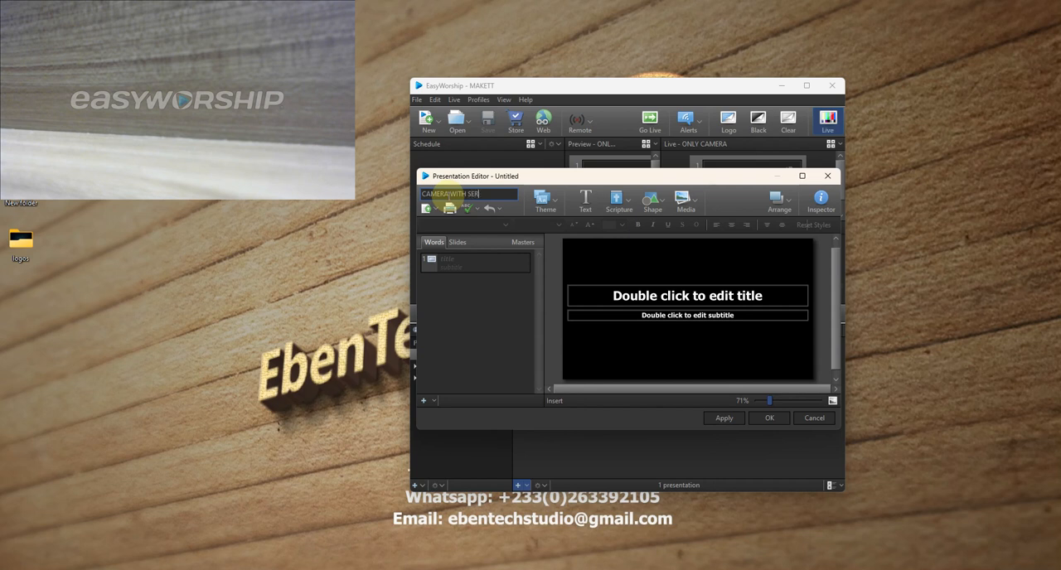
{"action": "type", "text": "MON TITLE"}
{"action": "left_click", "coordinate": [767, 420]}
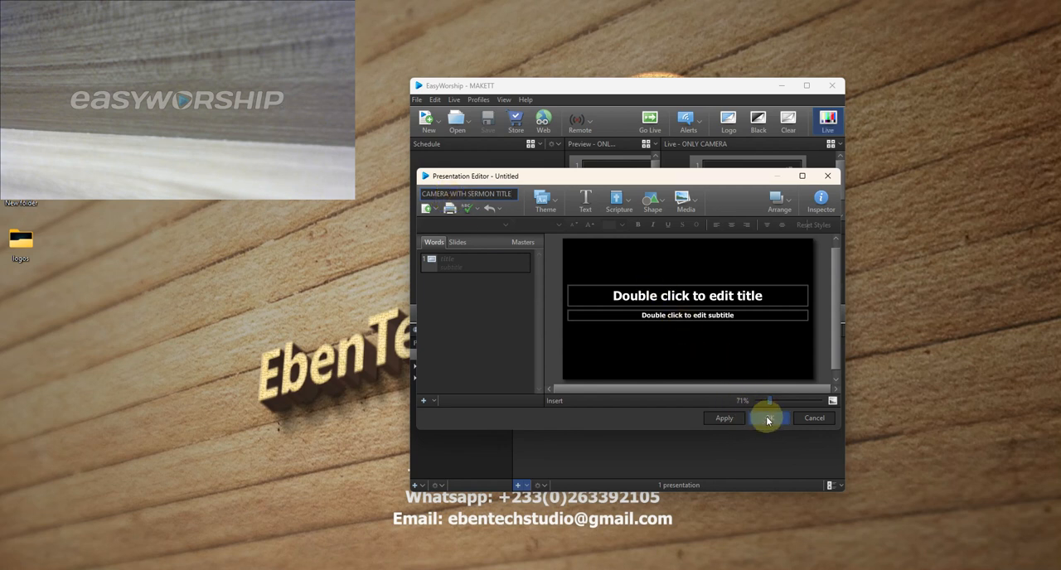
- Move the subtitle placeholder down to the bottom edge of the slide
{"action": "left_click", "coordinate": [720, 296]}
{"action": "left_click", "coordinate": [713, 316]}
{"action": "left_click_drag", "start_coordinate": [714, 319], "coordinate": [712, 371]}
- Enter SPEAKER: as the subtitle text on the slide
{"action": "double_click", "coordinate": [711, 371]}
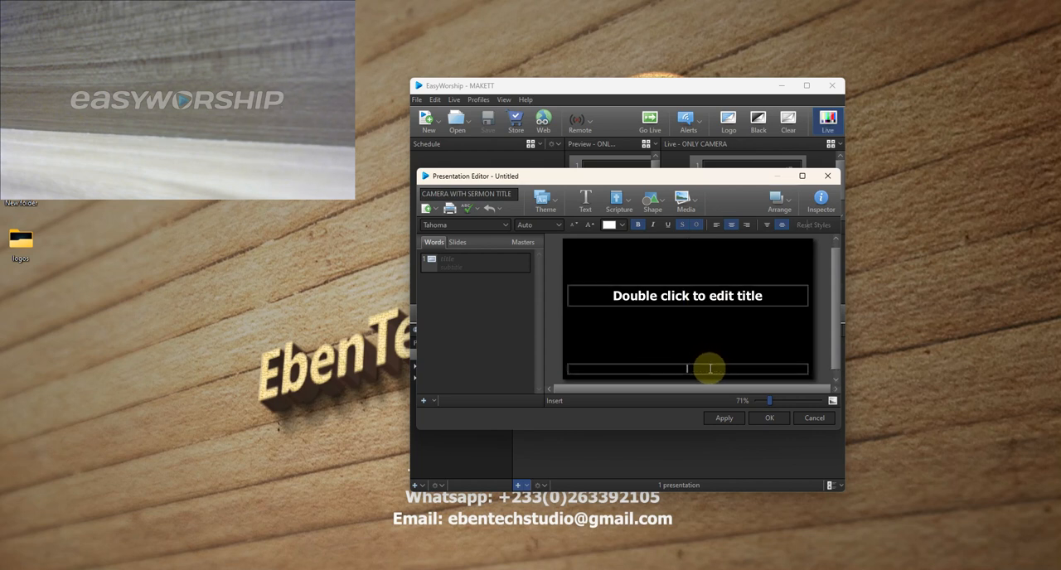
{"action": "type", "text": "SPEAKER"}
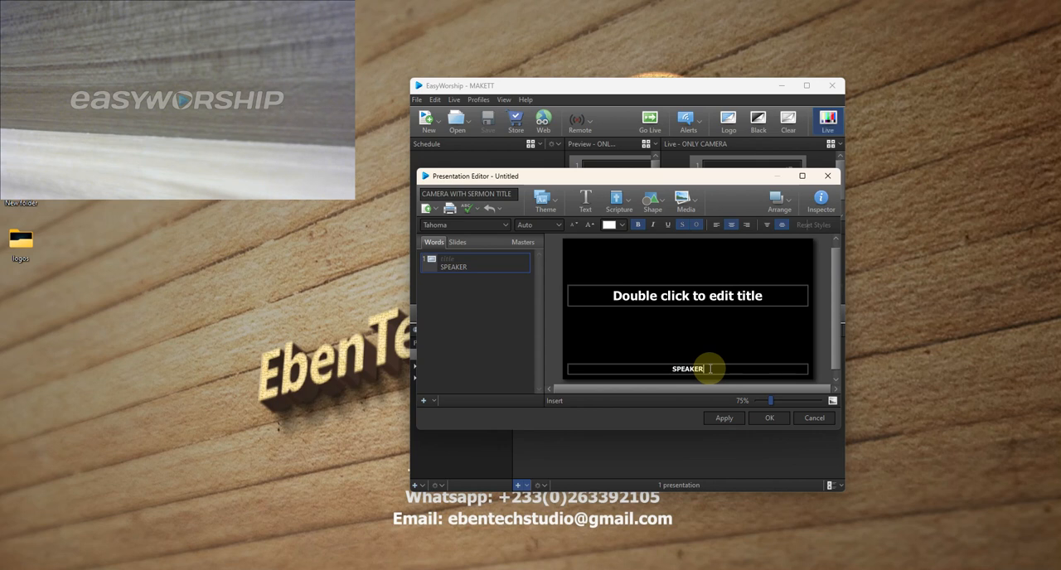
{"action": "left_click", "coordinate": [733, 354]}
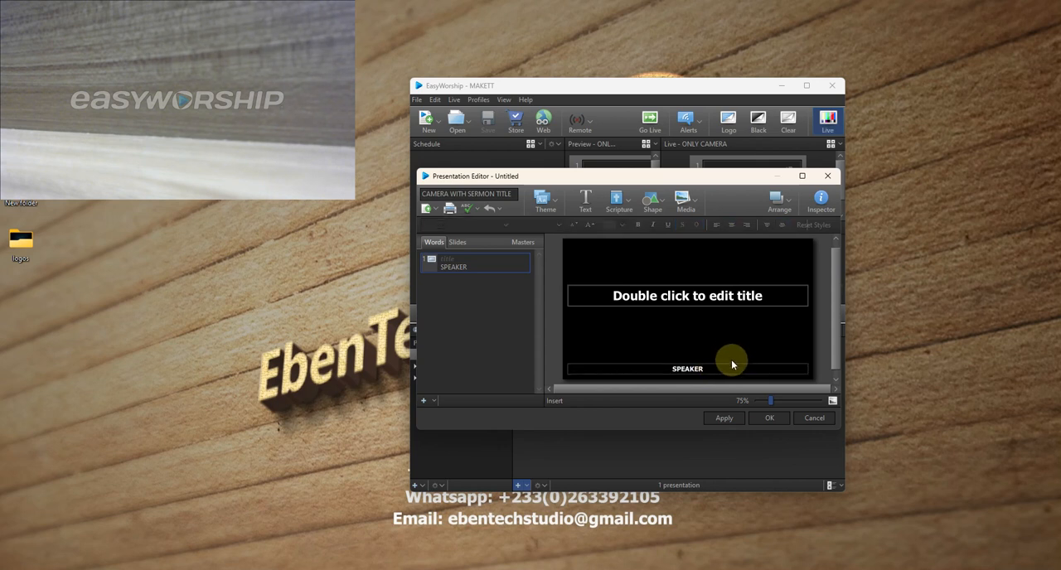
{"action": "double_click", "coordinate": [707, 369]}
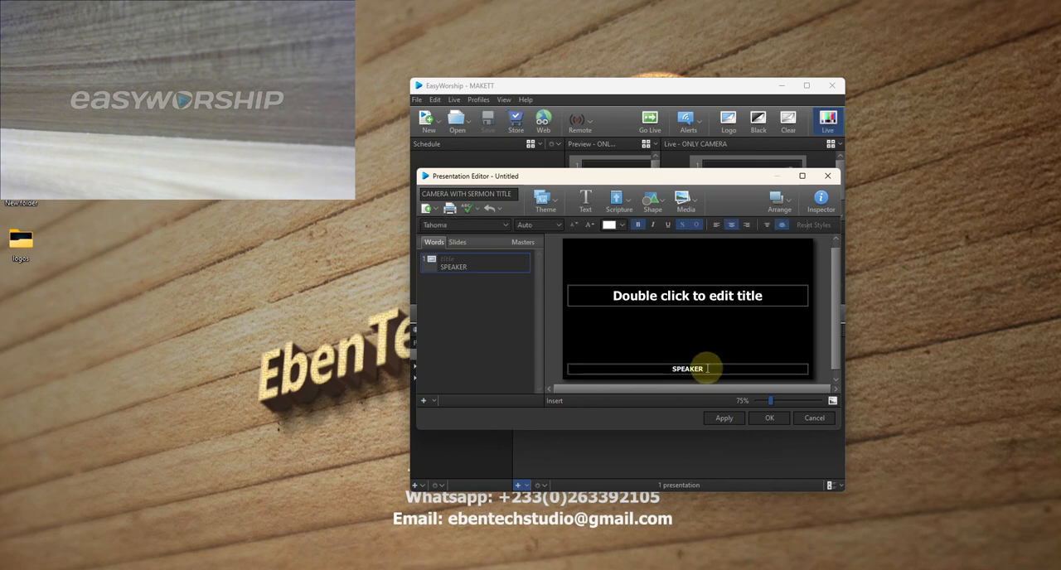
{"action": "type", "text": ":"}
{"action": "left_click", "coordinate": [741, 354]}
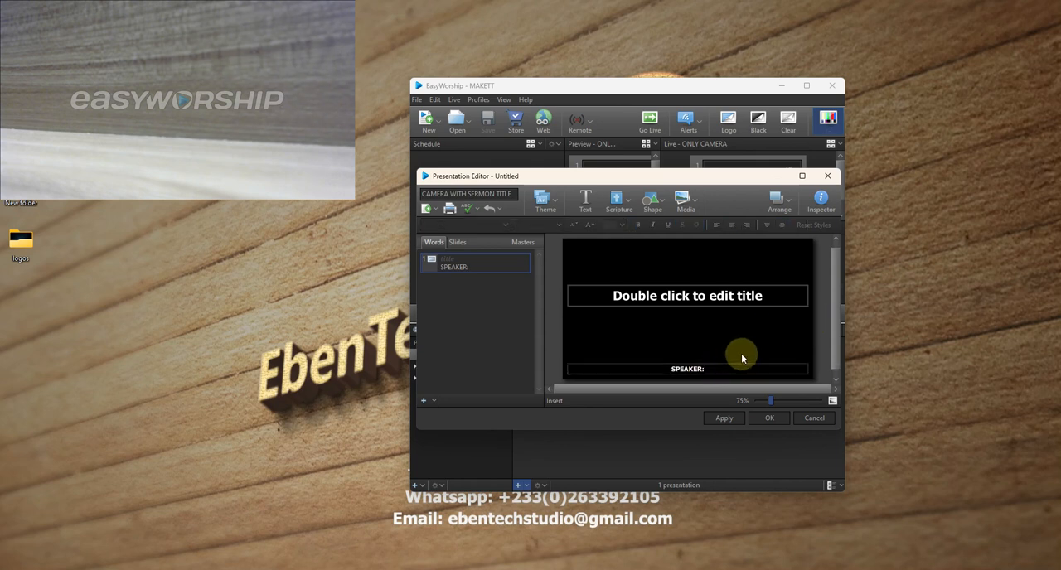
- Narrow the SPEAKER: box to fit closely around its text and give it a dark red color fill
{"action": "left_click", "coordinate": [727, 369]}
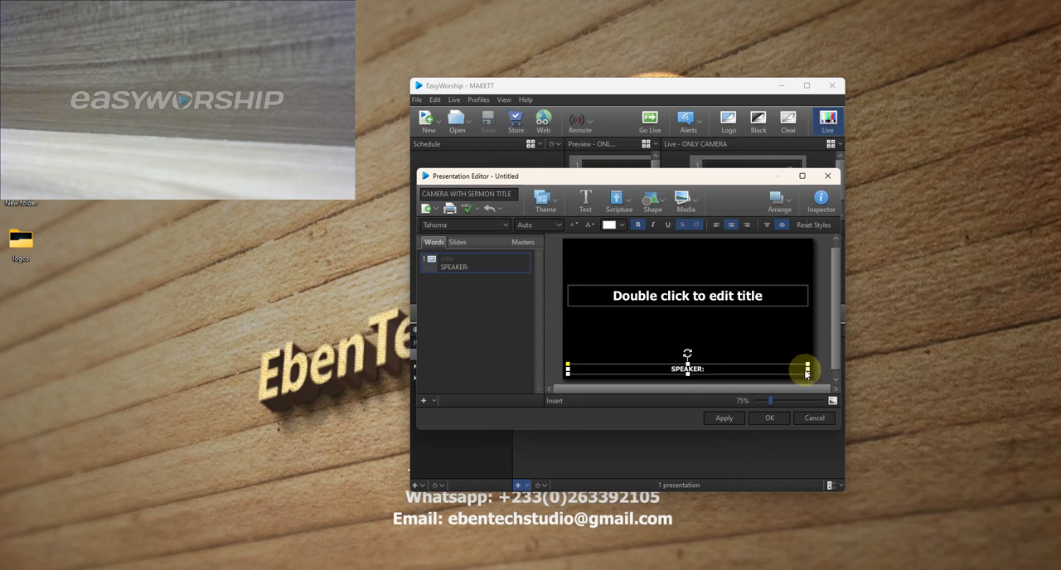
{"action": "left_click_drag", "start_coordinate": [807, 368], "coordinate": [619, 372]}
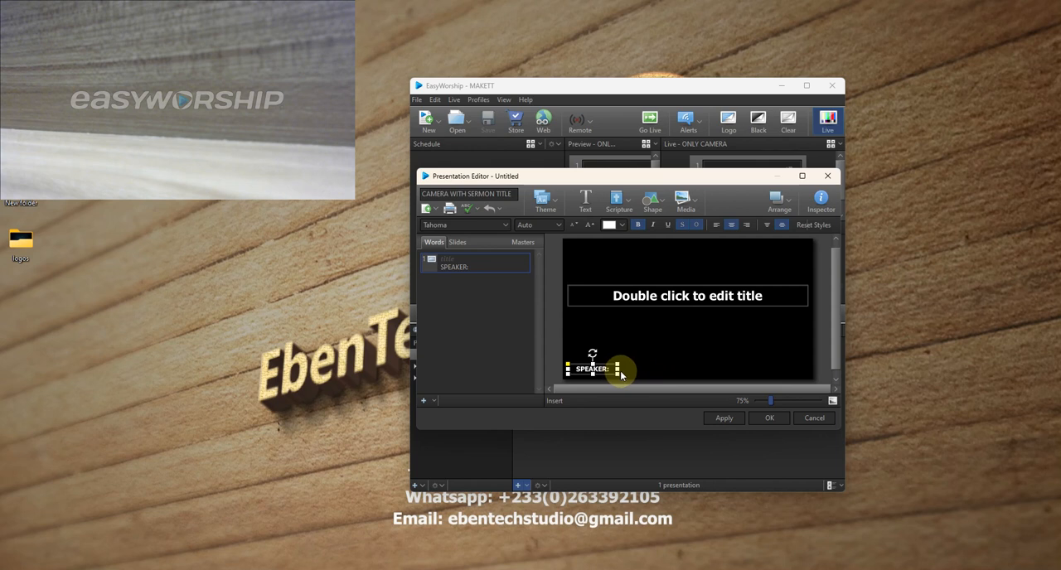
{"action": "left_click", "coordinate": [829, 214]}
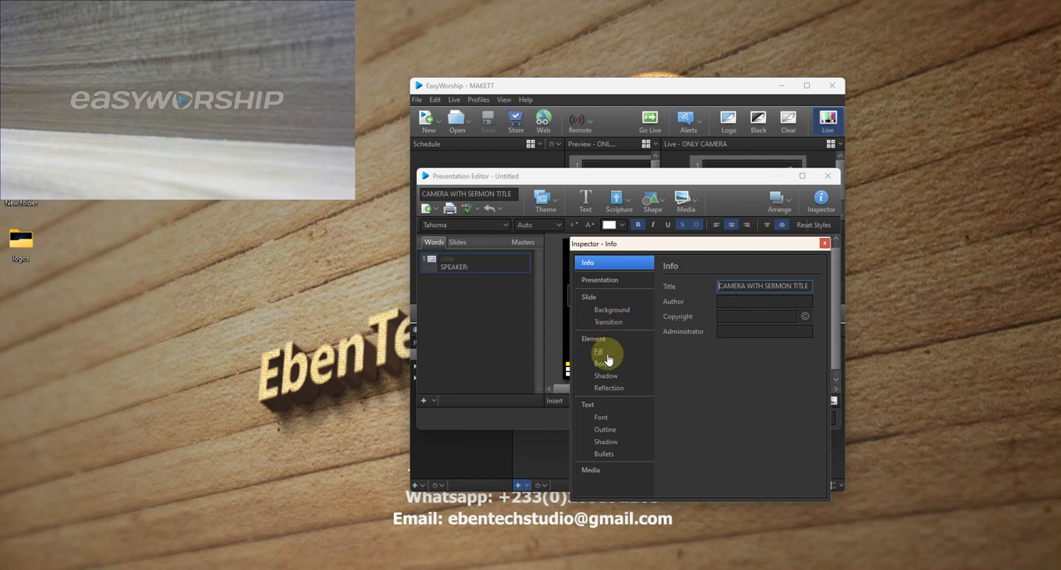
{"action": "left_click_drag", "start_coordinate": [680, 247], "coordinate": [774, 246]}
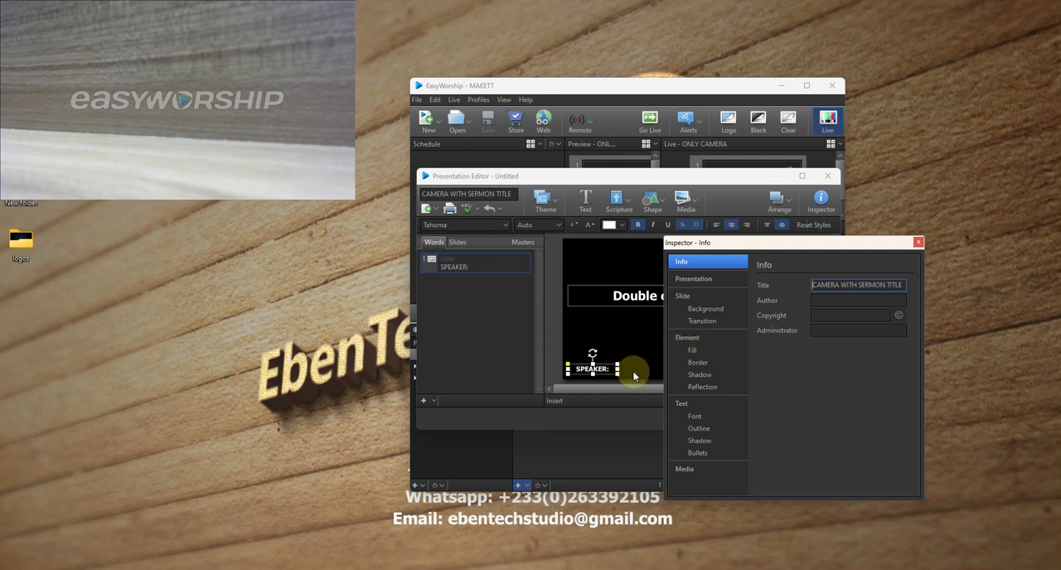
{"action": "left_click", "coordinate": [694, 357]}
{"action": "left_click", "coordinate": [821, 284]}
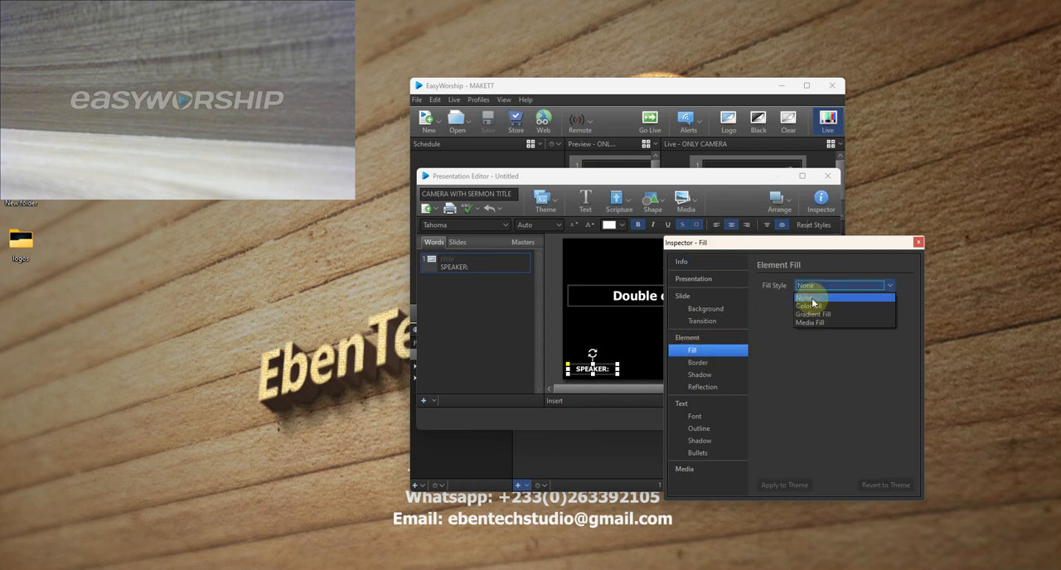
{"action": "left_click", "coordinate": [808, 306]}
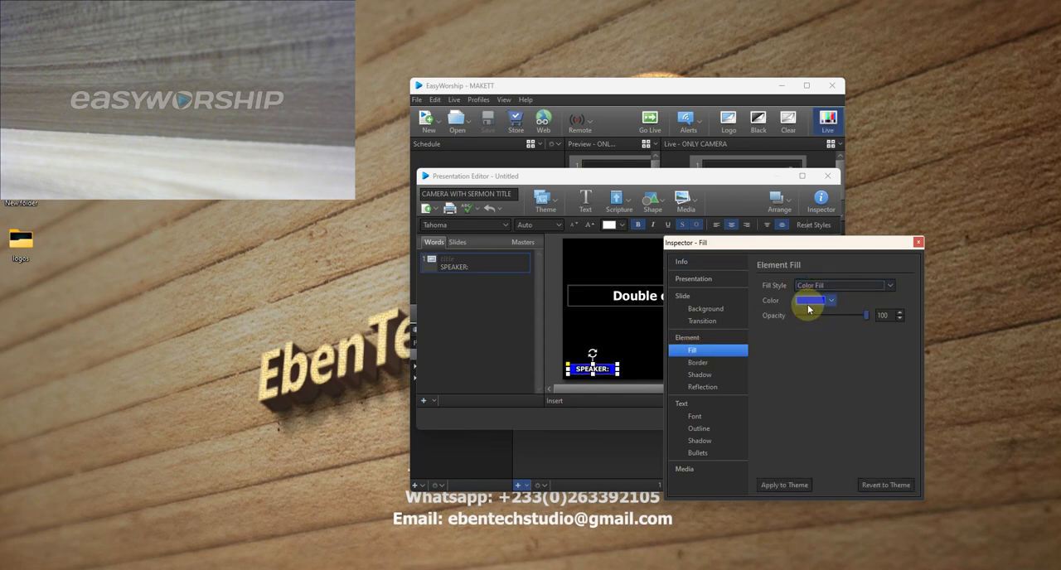
{"action": "left_click", "coordinate": [833, 302]}
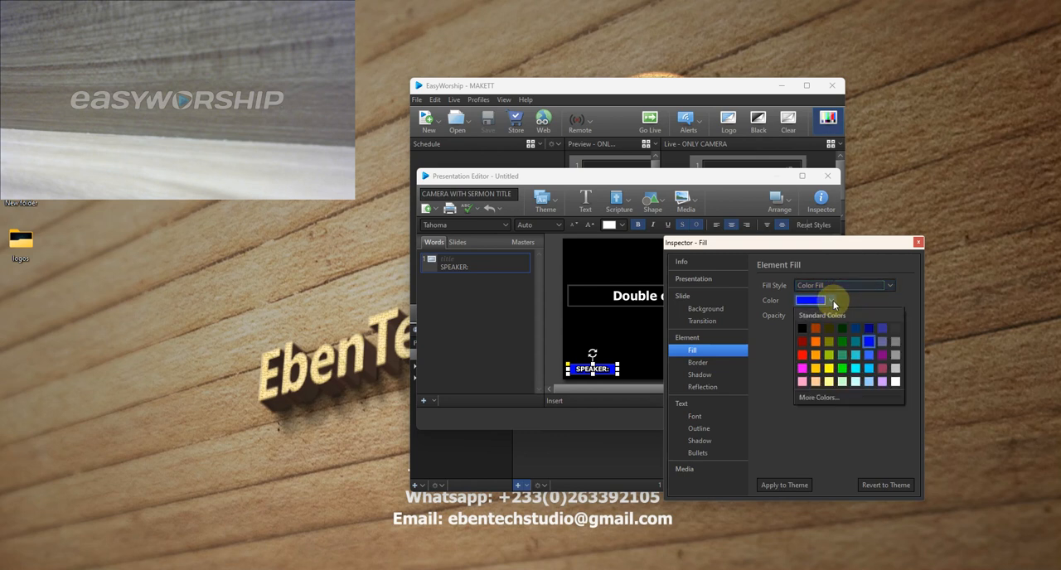
{"action": "left_click", "coordinate": [833, 304]}
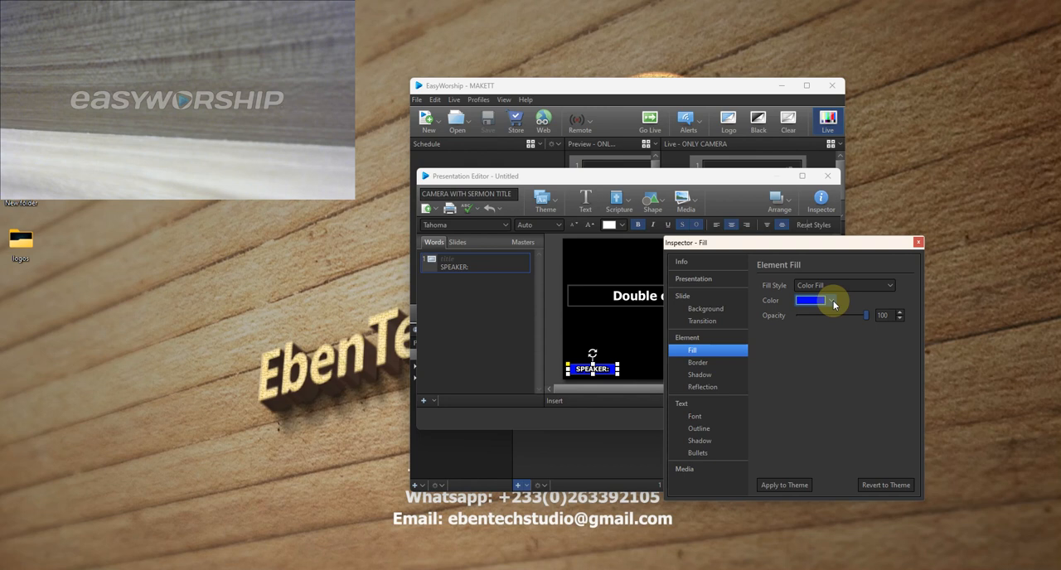
{"action": "left_click", "coordinate": [833, 301]}
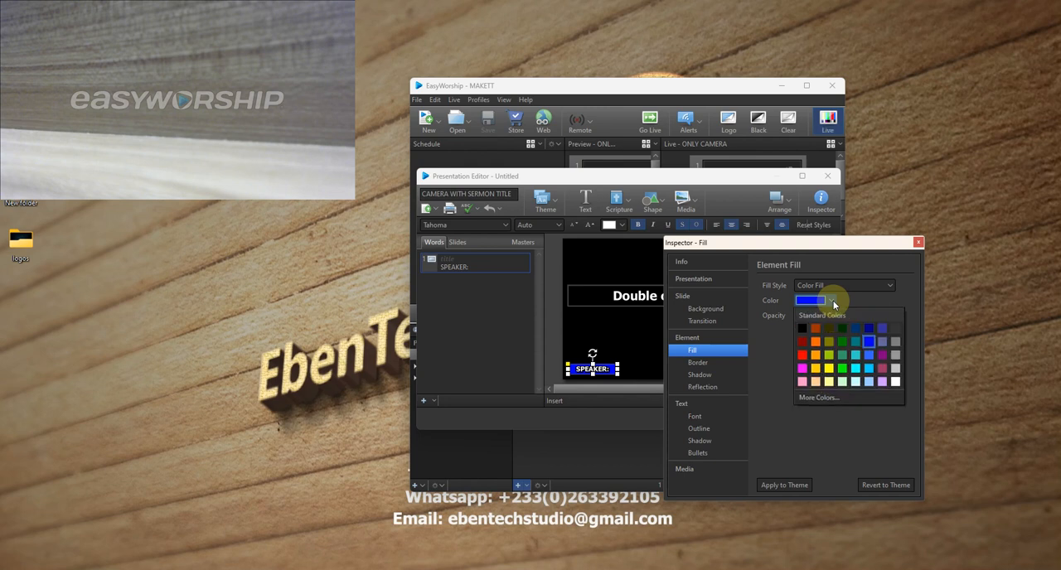
{"action": "left_click", "coordinate": [803, 343]}
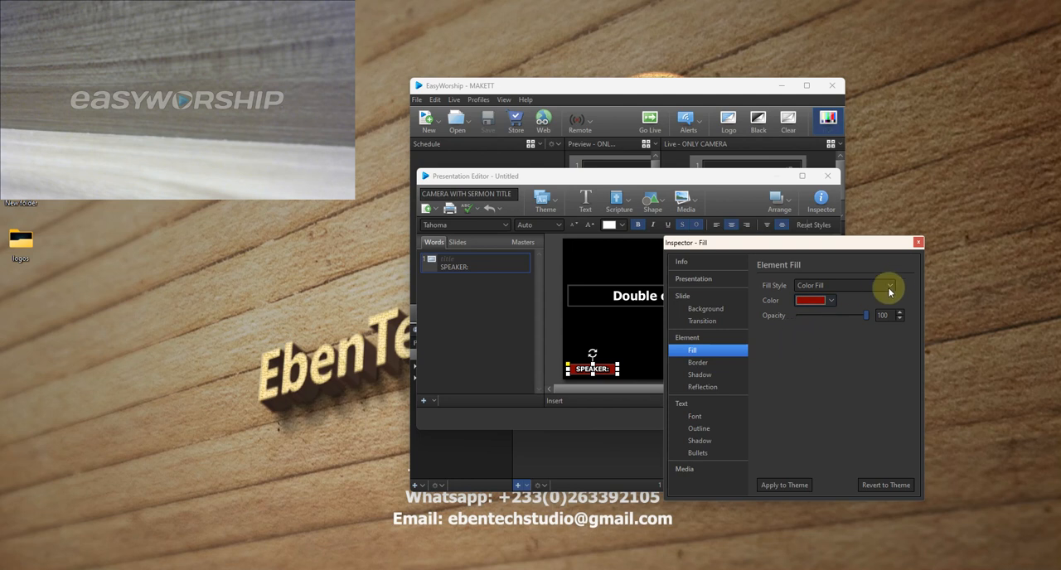
{"action": "left_click", "coordinate": [918, 243]}
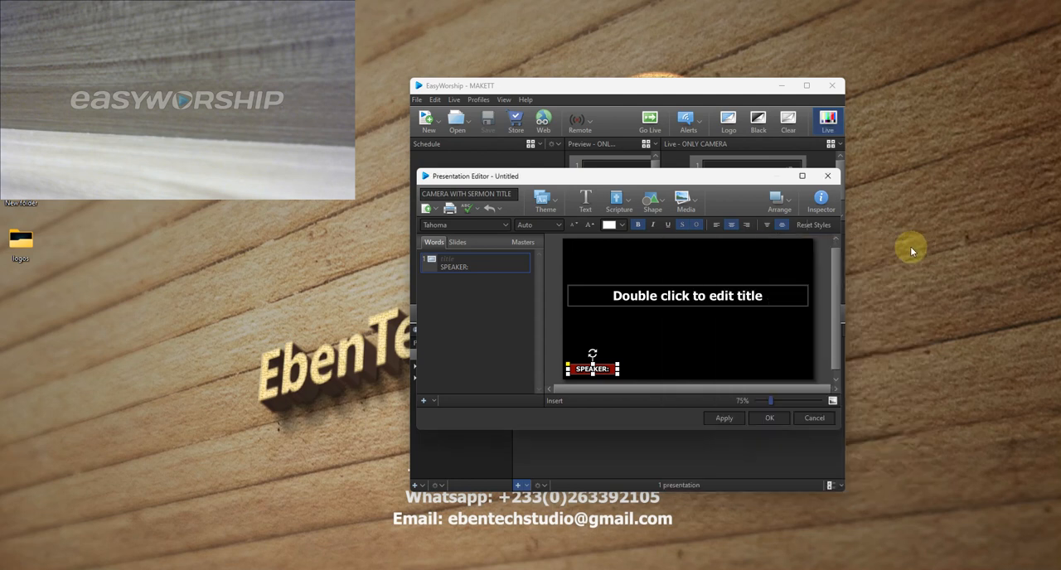
- Duplicate the SPEAKER: box, place the copy directly to its right, and widen the copy across most of the remaining slide width
{"action": "right_click", "coordinate": [613, 373]}
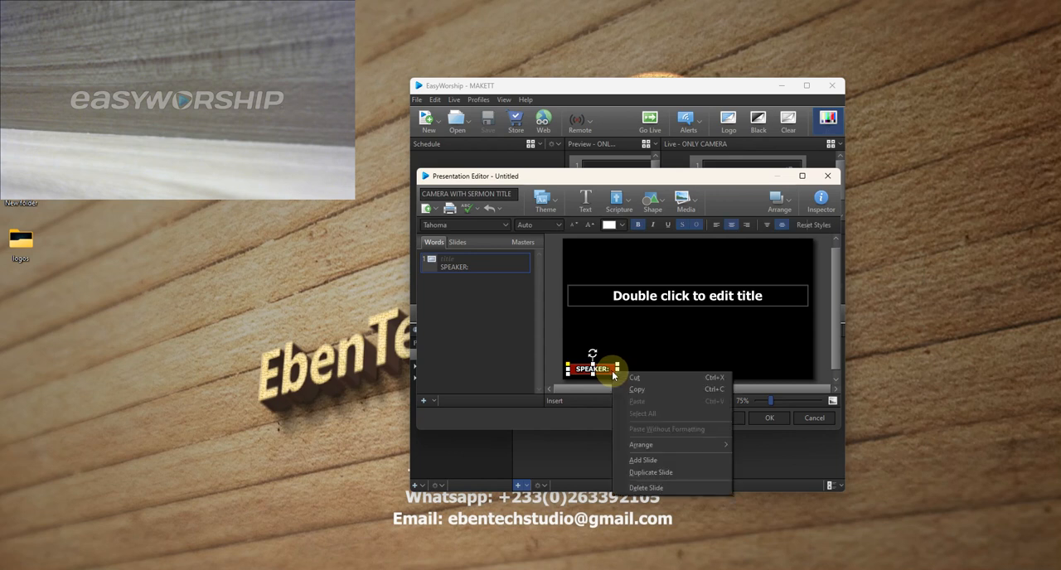
{"action": "left_click", "coordinate": [643, 389]}
{"action": "right_click", "coordinate": [660, 357]}
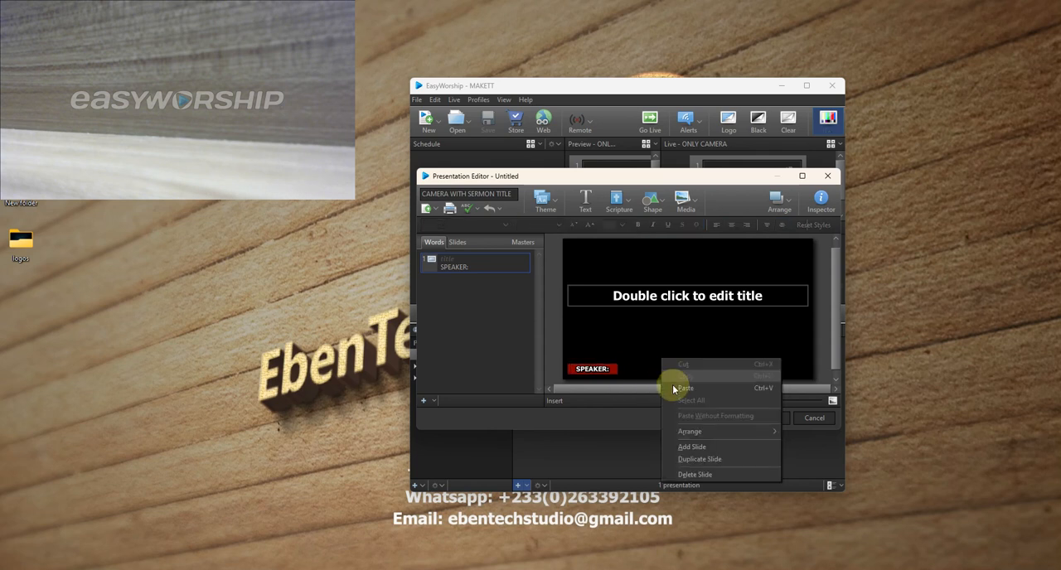
{"action": "left_click", "coordinate": [689, 388]}
{"action": "left_click_drag", "start_coordinate": [599, 374], "coordinate": [656, 371]}
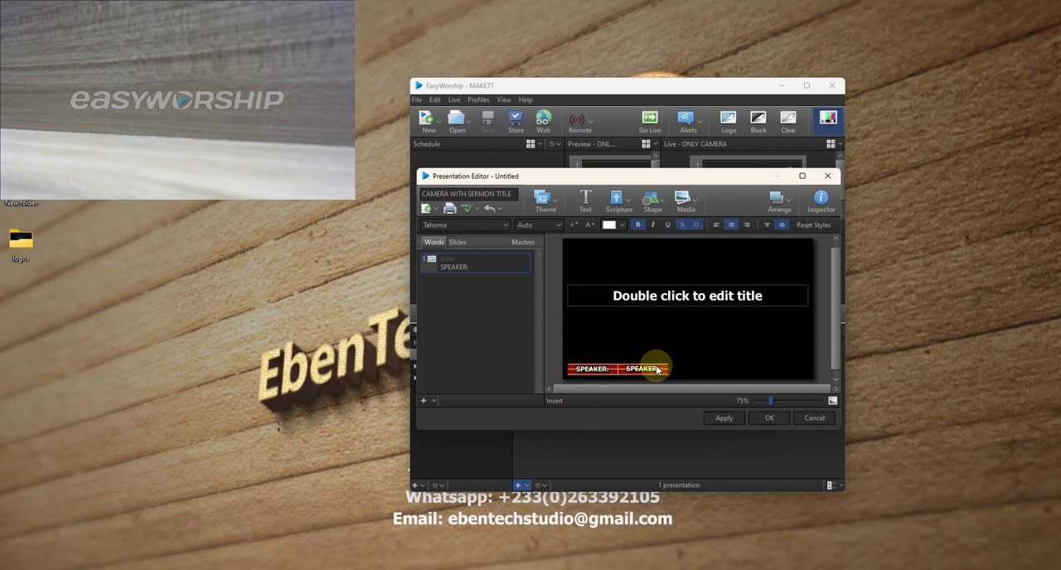
{"action": "left_click", "coordinate": [655, 369]}
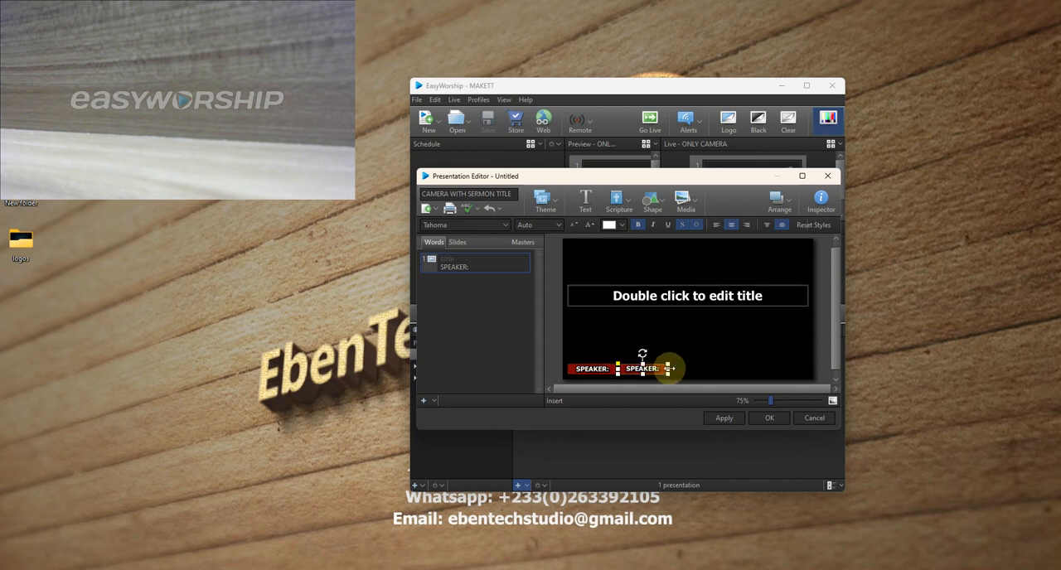
{"action": "left_click_drag", "start_coordinate": [668, 369], "coordinate": [767, 371]}
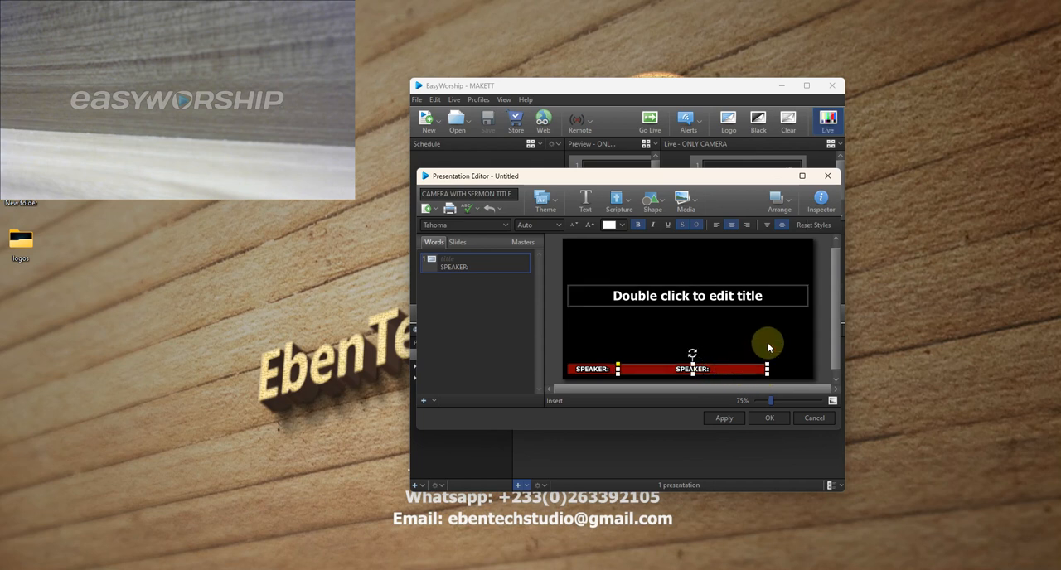
- Change the color fill of the wide box beside the SPEAKER: label to black
{"action": "left_click", "coordinate": [820, 199]}
{"action": "left_click", "coordinate": [827, 302]}
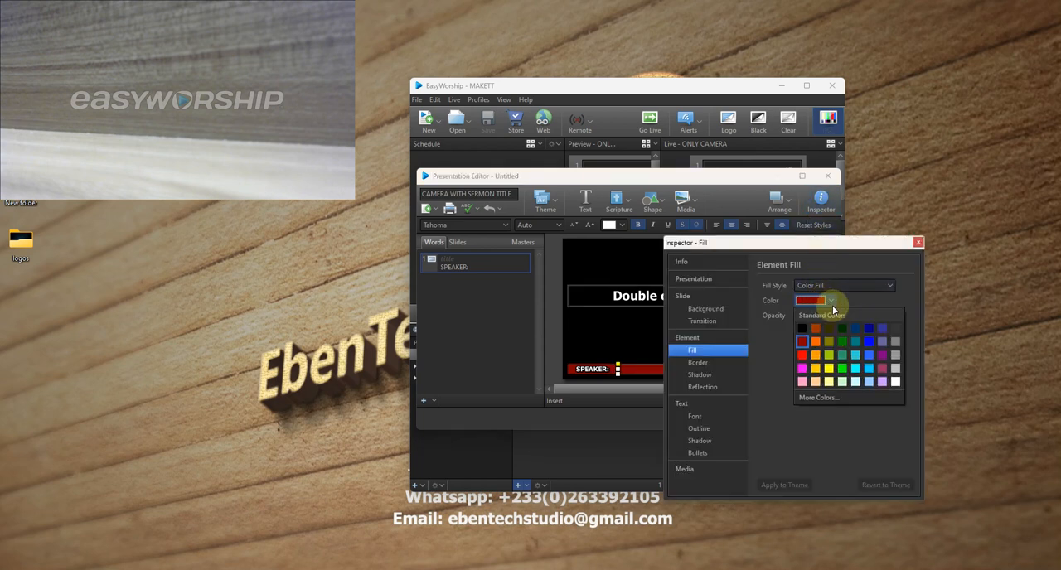
{"action": "left_click", "coordinate": [801, 330]}
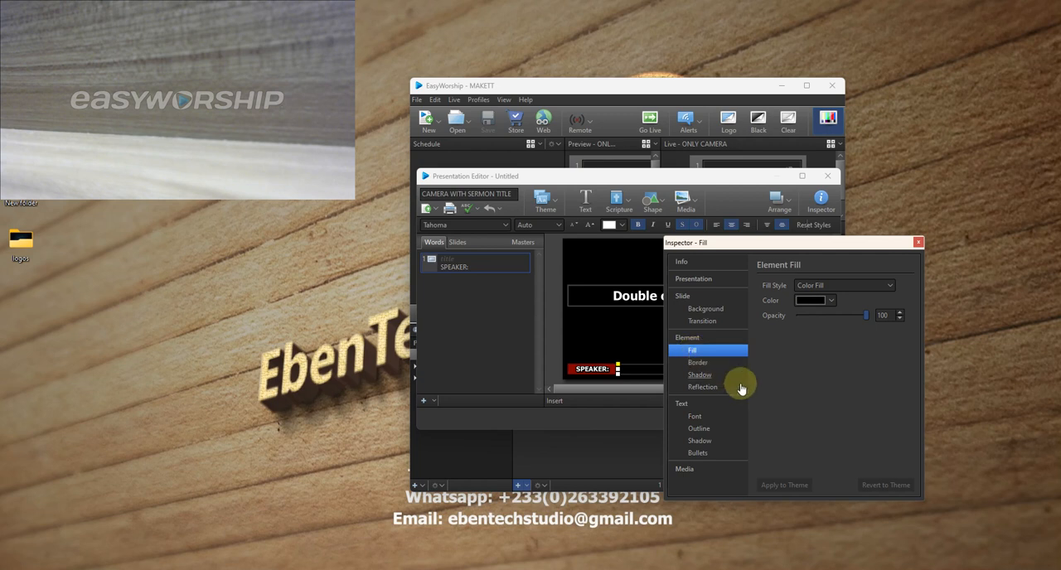
{"action": "left_click_drag", "start_coordinate": [797, 248], "coordinate": [736, 252]}
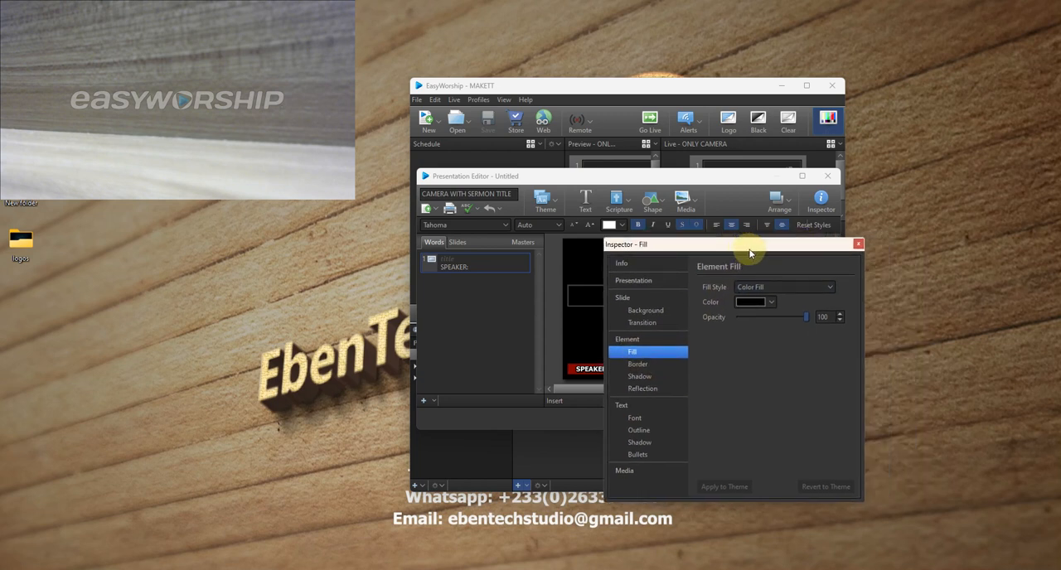
{"action": "left_click", "coordinate": [859, 245]}
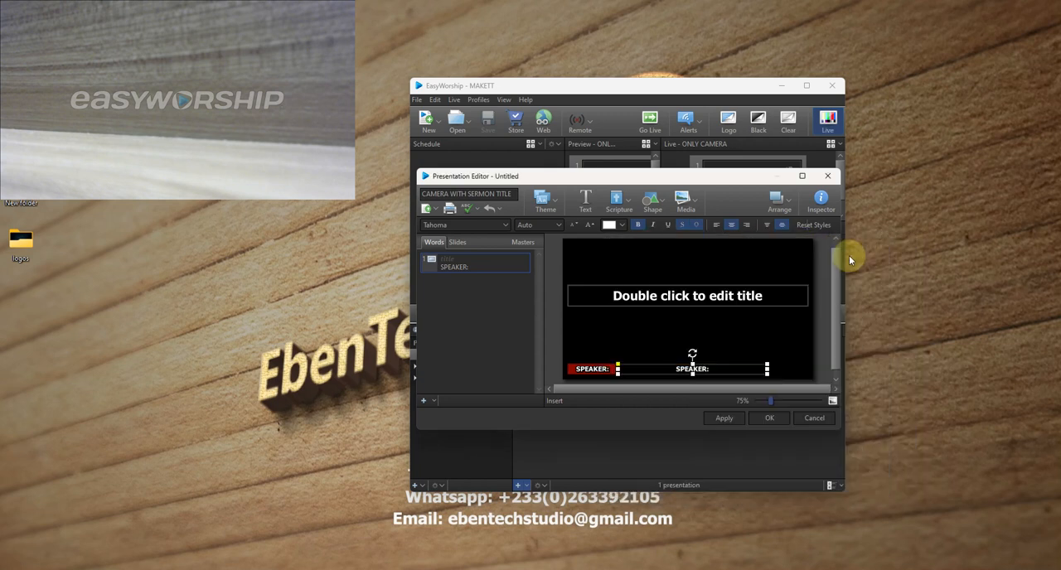
- Replace the text in the black box beside the SPEAKER: label with the speaker's title and full name in capitals
{"action": "left_click", "coordinate": [708, 371]}
{"action": "key", "text": "BackSpace"}
{"action": "key", "text": "BackSpace"}
{"action": "key", "text": "BackSpace"}
{"action": "key", "text": "BackSpace"}
{"action": "key", "text": "BackSpace"}
{"action": "key", "text": "BackSpace"}
{"action": "key", "text": "BackSpace"}
{"action": "key", "text": "BackSpace"}
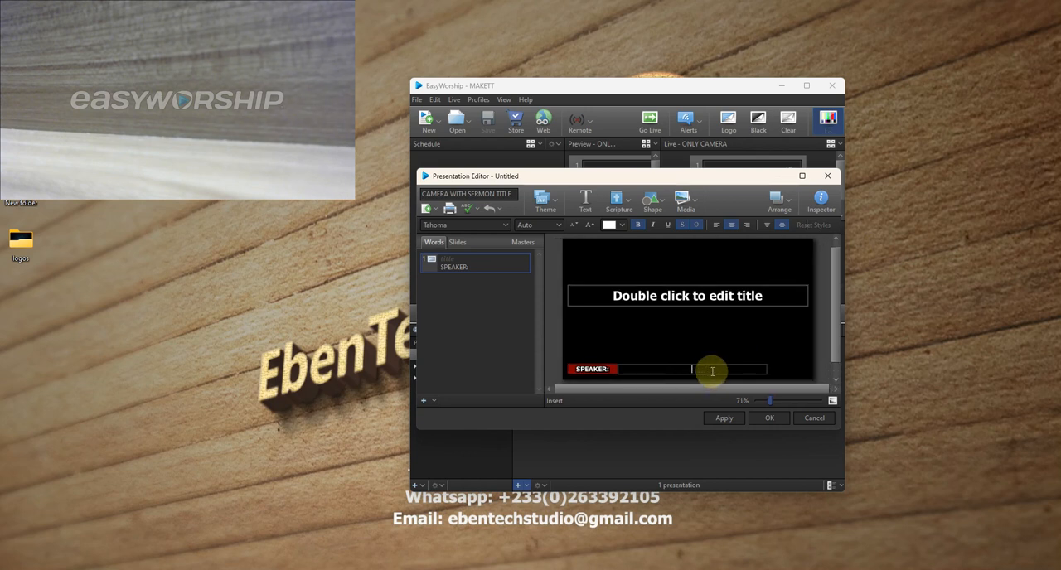
{"action": "type", "text": "PASTOR"}
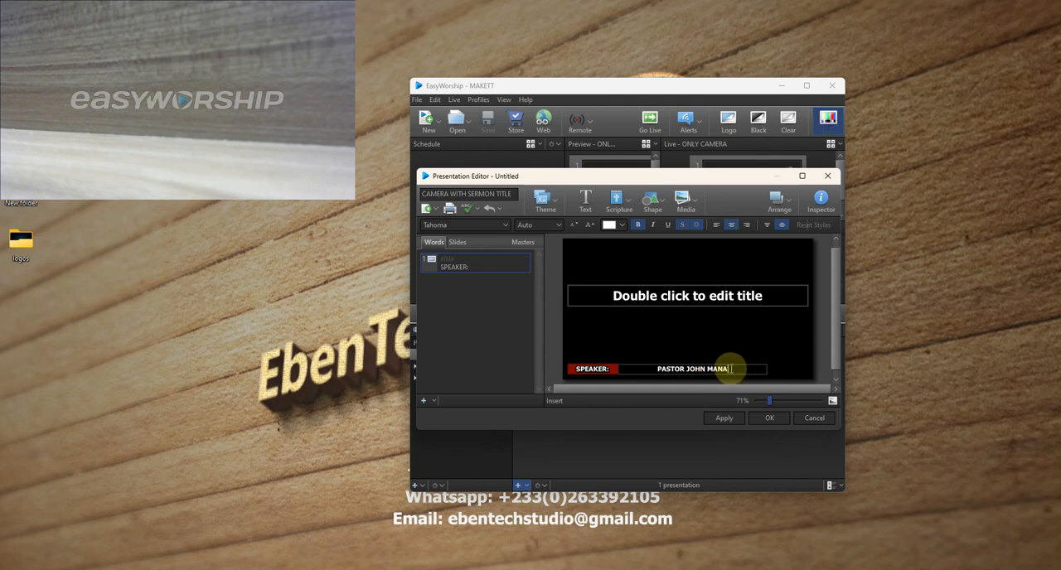
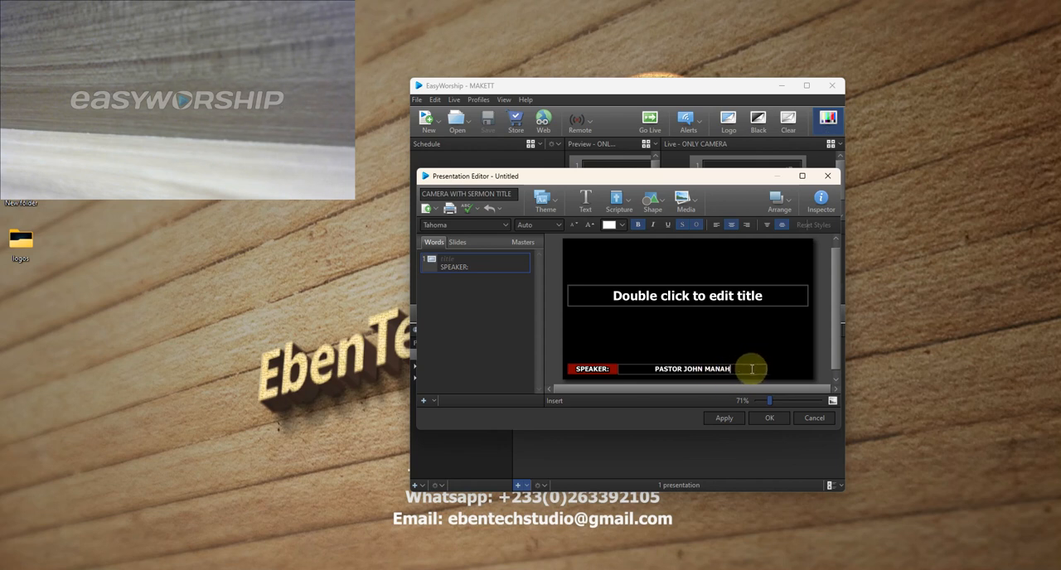
- Left-align the speaker's name so it starts right beside the SPEAKER: label
{"action": "left_click_drag", "start_coordinate": [746, 369], "coordinate": [640, 367]}
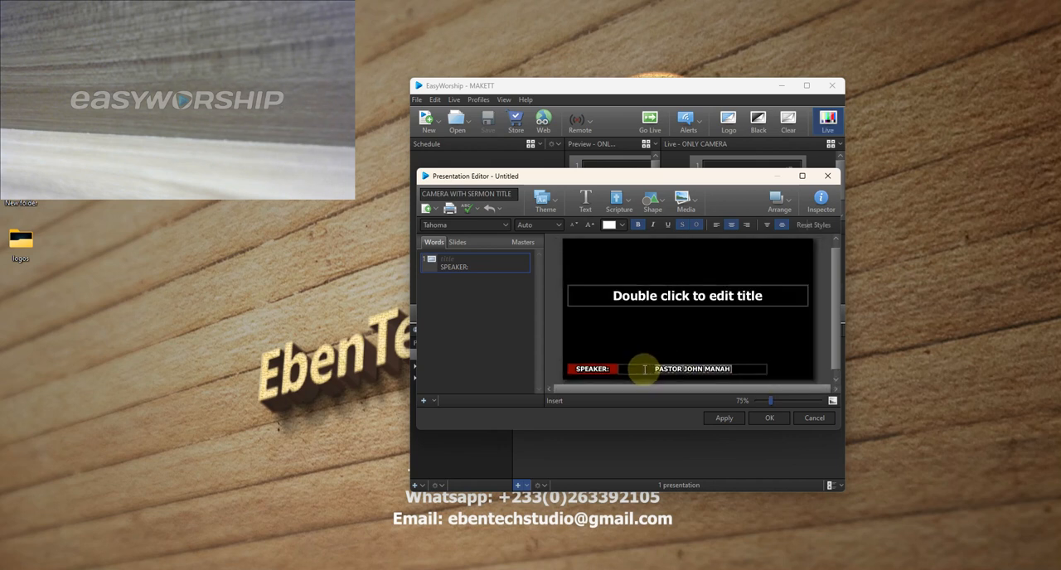
{"action": "left_click", "coordinate": [715, 225]}
{"action": "left_click", "coordinate": [742, 340]}
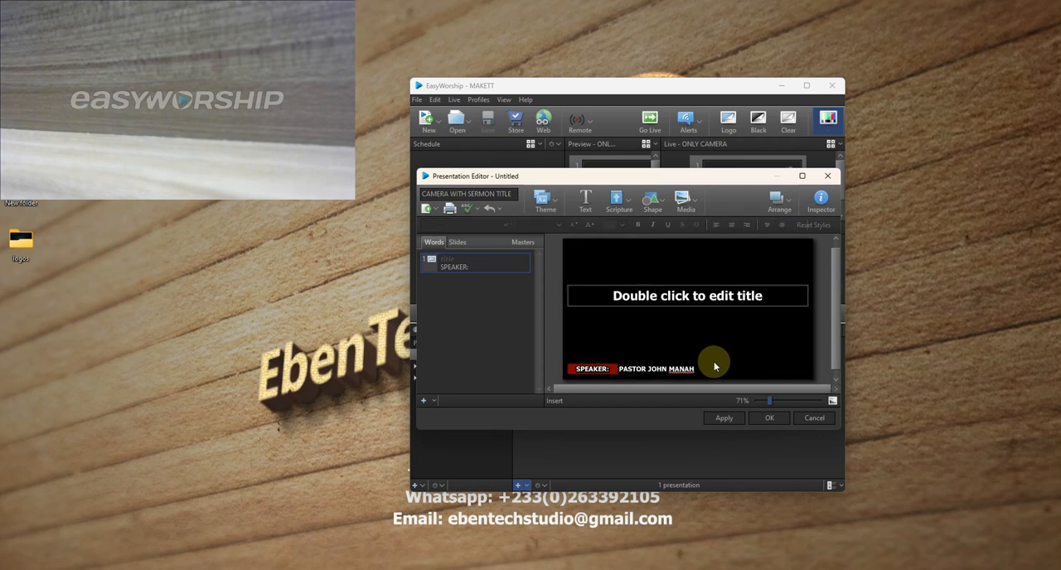
{"action": "left_click", "coordinate": [688, 364]}
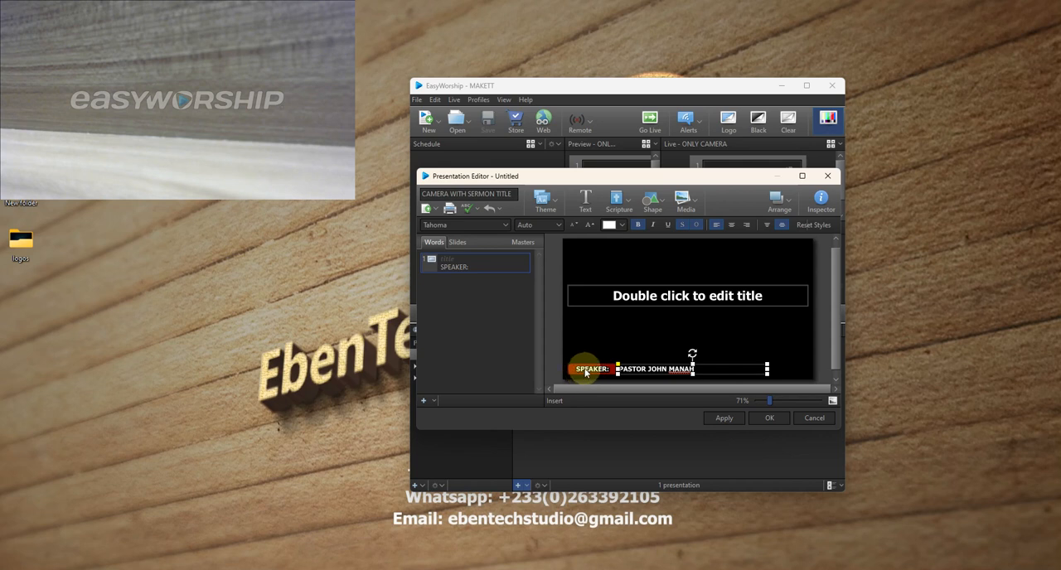
- Move the title placeholder down to just above the speaker row and extend the speaker name box to the title's right edge
{"action": "left_click", "coordinate": [648, 303]}
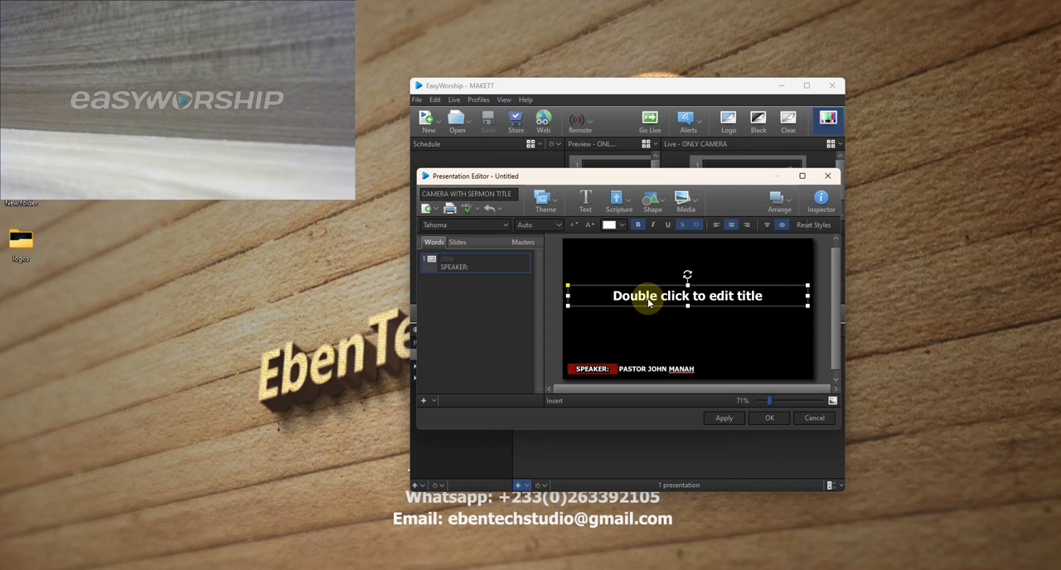
{"action": "left_click_drag", "start_coordinate": [645, 303], "coordinate": [644, 357]}
{"action": "left_click", "coordinate": [694, 371]}
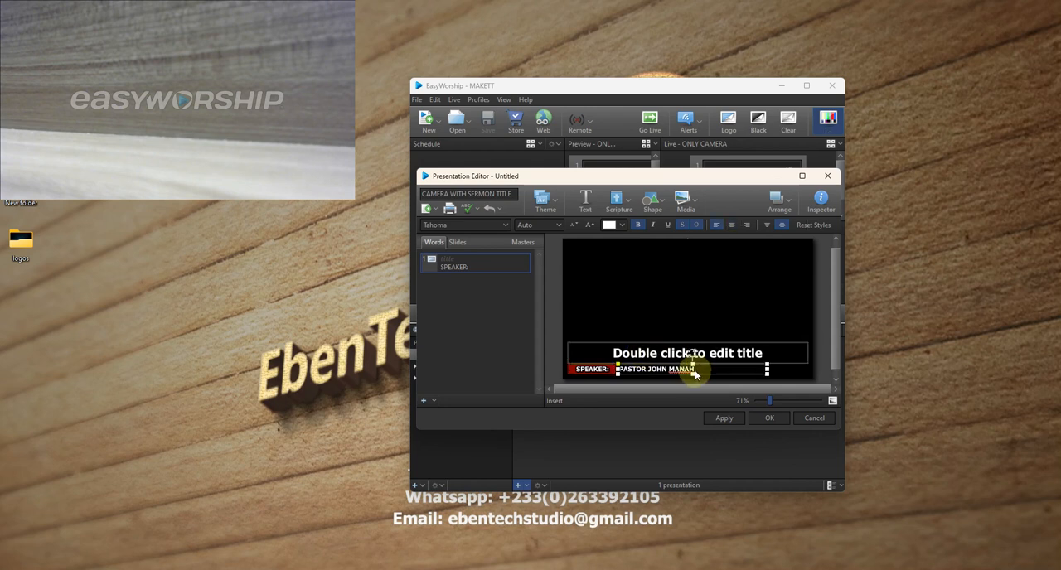
{"action": "left_click_drag", "start_coordinate": [767, 371], "coordinate": [808, 371]}
- Enter "Title: The Power of God" in the title placeholder and left-align the text
{"action": "left_click", "coordinate": [685, 353]}
{"action": "double_click", "coordinate": [678, 354]}
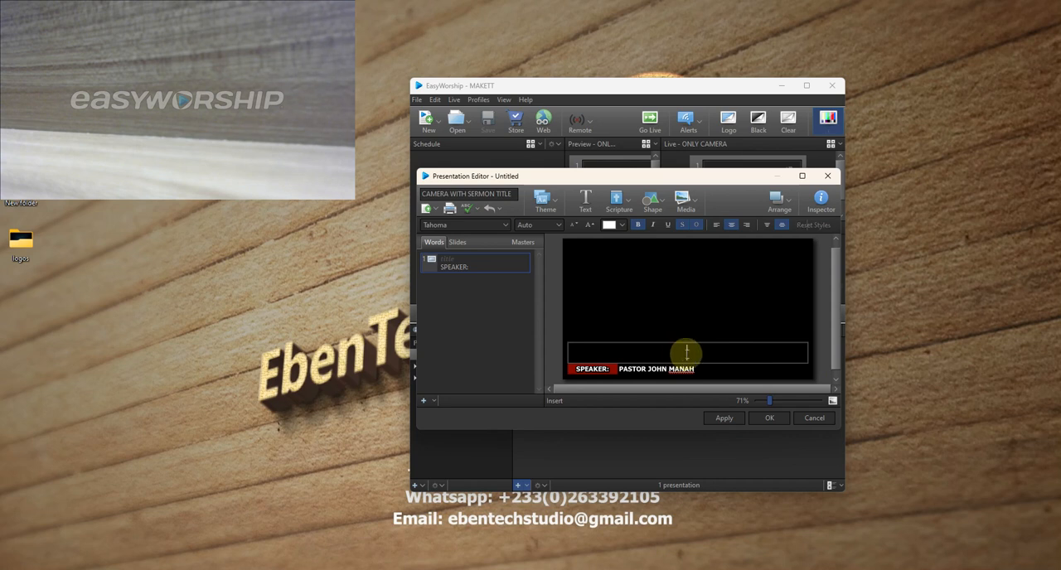
{"action": "type", "text": "T"}
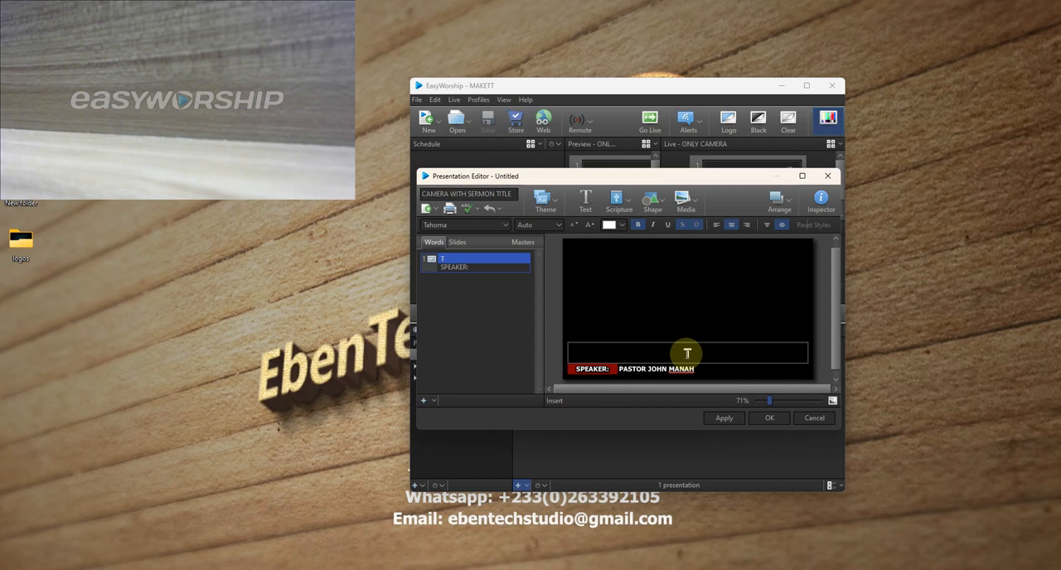
{"action": "type", "text": "LE"}
{"action": "key", "text": "BackSpace"}
{"action": "key", "text": "BackSpace"}
{"action": "type", "text": "Tit"}
{"action": "type", "text": "le::"}
{"action": "key", "text": "BackSpace"}
{"action": "type", "text": "The Power"}
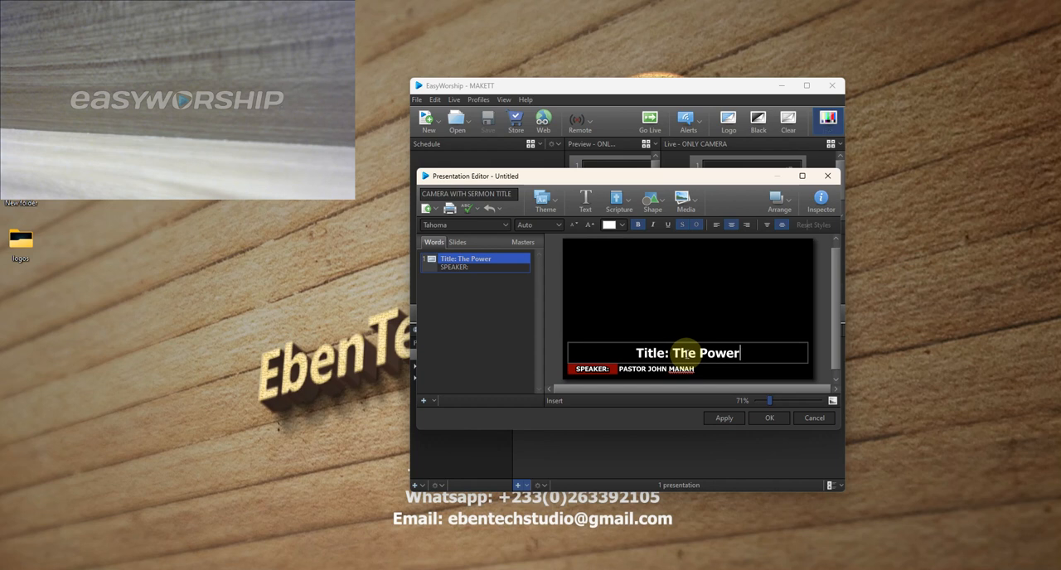
{"action": "type", "text": " of G"}
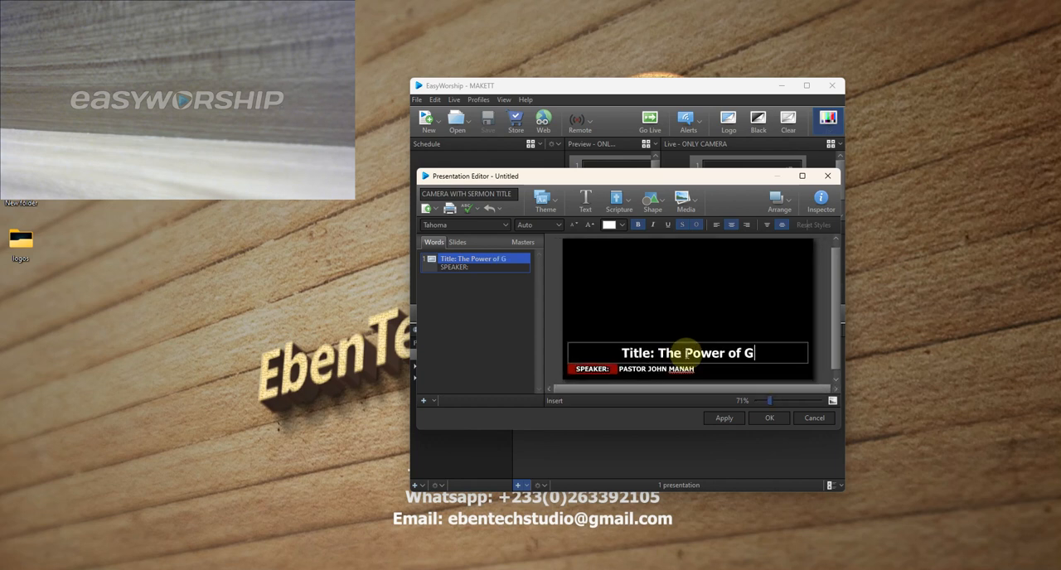
{"action": "type", "text": "od"}
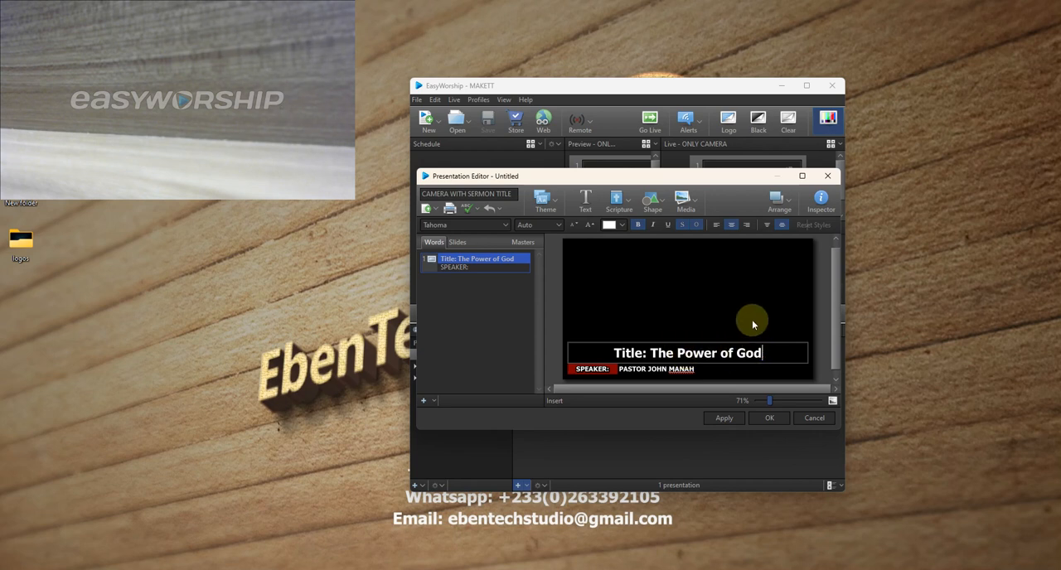
{"action": "left_click_drag", "start_coordinate": [763, 354], "coordinate": [614, 352]}
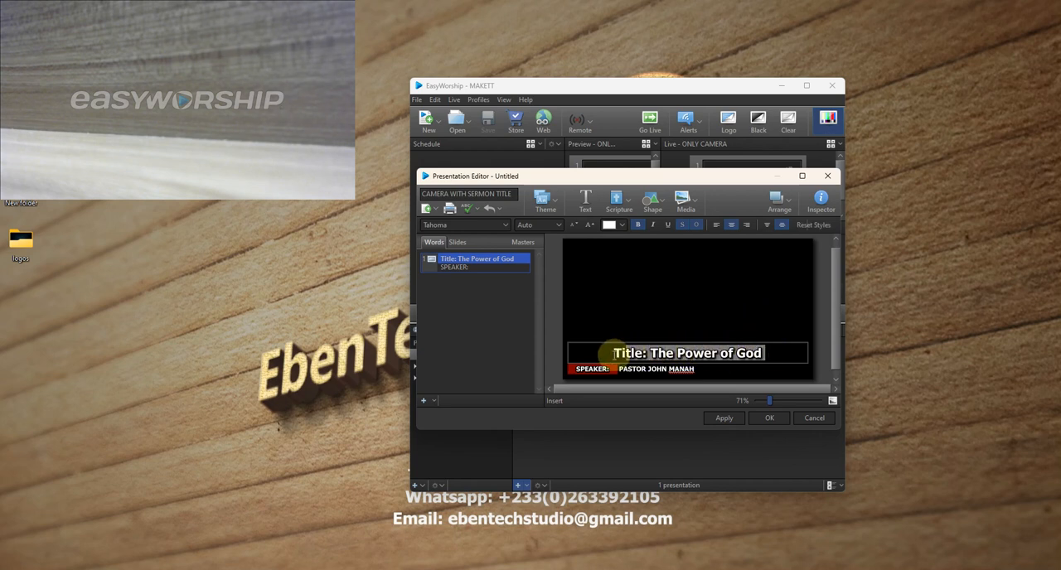
{"action": "left_click", "coordinate": [717, 225]}
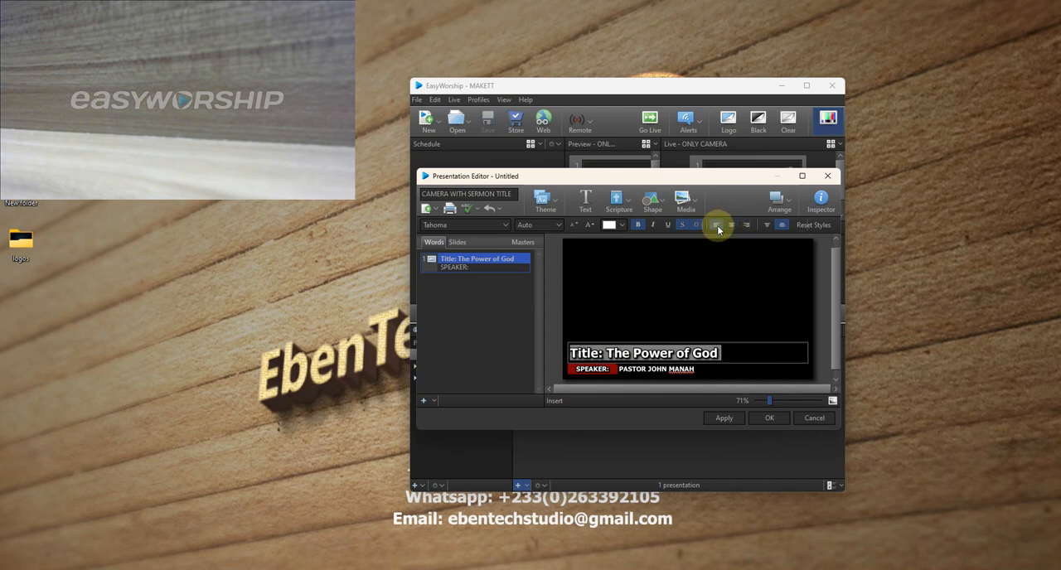
- Reduce the height of the title box by lowering its upper edge toward the speaker row
{"action": "left_click", "coordinate": [719, 312]}
{"action": "left_click", "coordinate": [703, 347]}
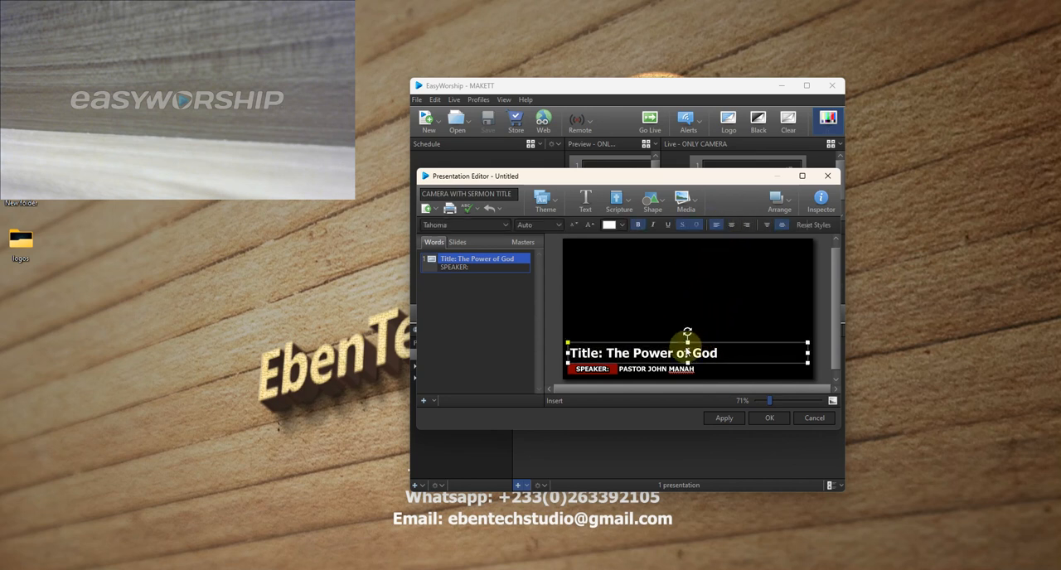
{"action": "left_click", "coordinate": [688, 348]}
{"action": "left_click_drag", "start_coordinate": [688, 348], "coordinate": [687, 348]}
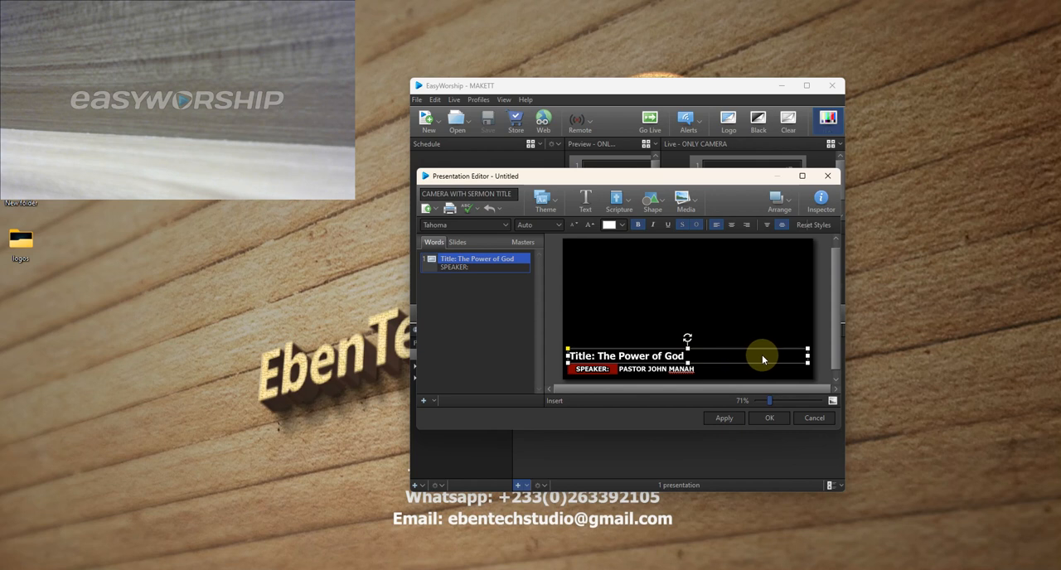
{"action": "left_click", "coordinate": [592, 365]}
{"action": "left_click", "coordinate": [586, 361]}
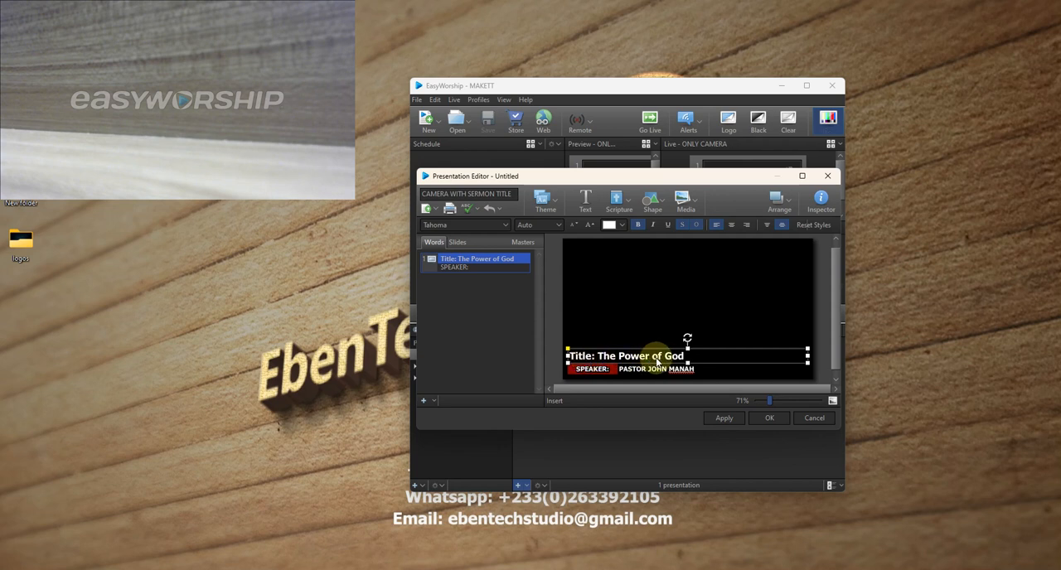
- Give the title box a black Color Fill
{"action": "left_click", "coordinate": [734, 351]}
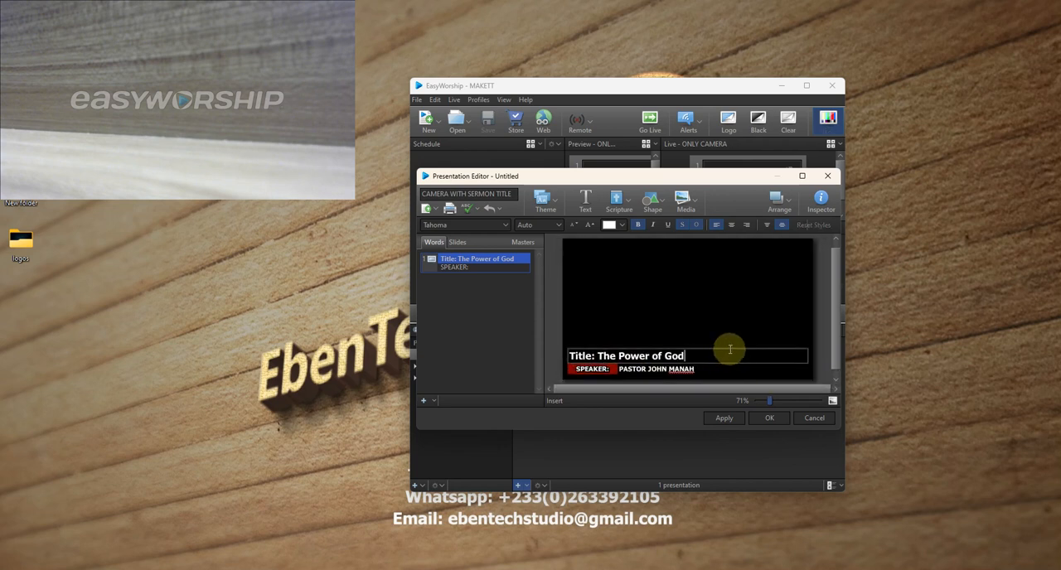
{"action": "left_click", "coordinate": [746, 332]}
{"action": "left_click", "coordinate": [735, 357]}
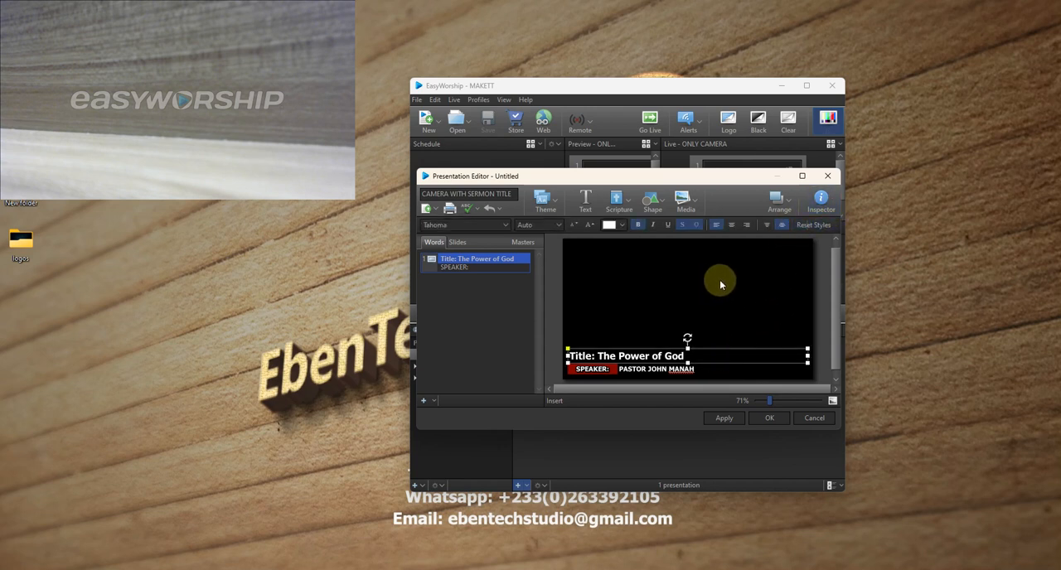
{"action": "left_click", "coordinate": [821, 202]}
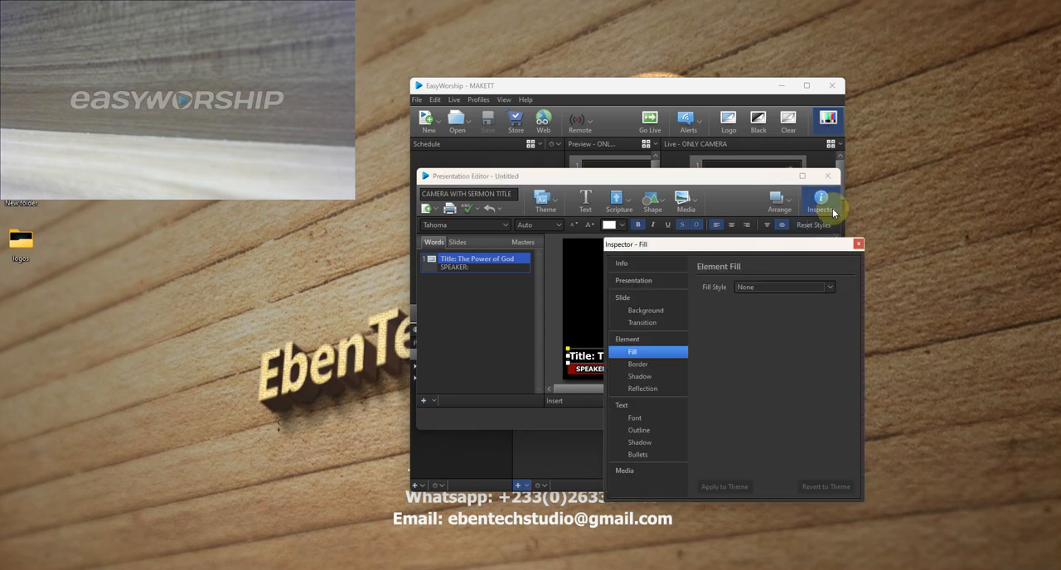
{"action": "left_click", "coordinate": [827, 287]}
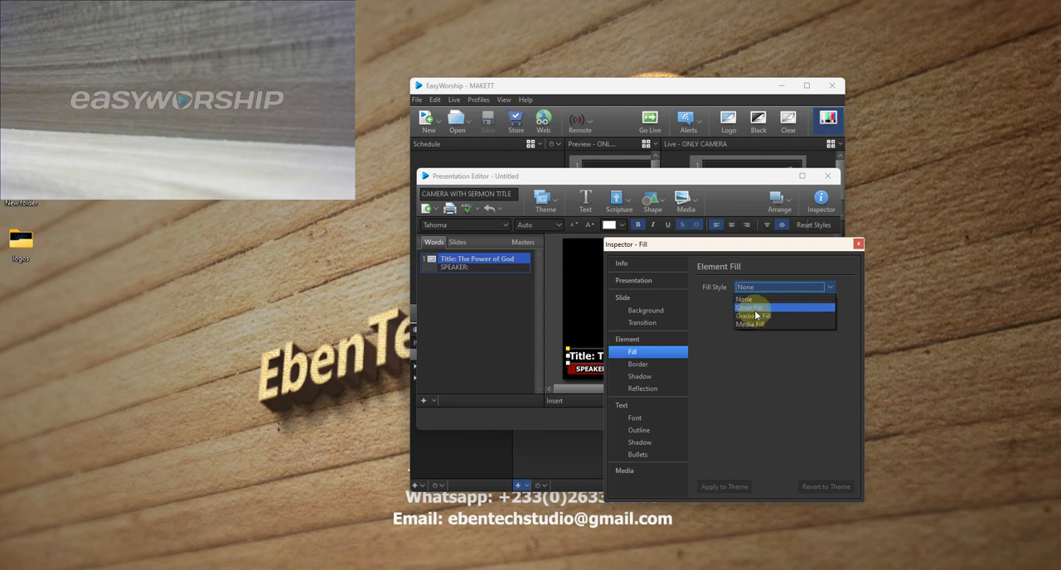
{"action": "left_click", "coordinate": [751, 308]}
{"action": "left_click", "coordinate": [774, 300]}
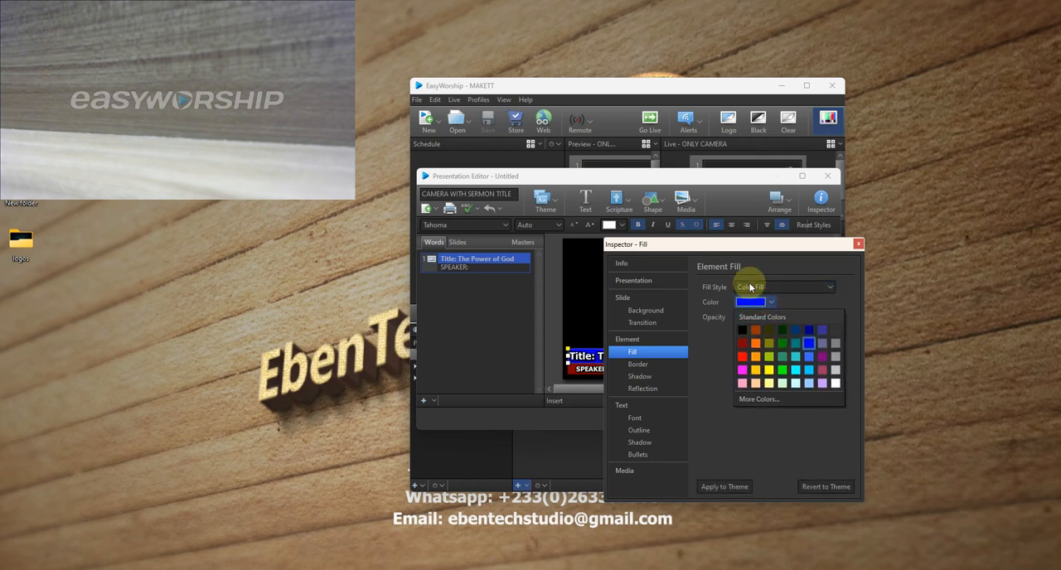
{"action": "left_click_drag", "start_coordinate": [748, 248], "coordinate": [911, 241]}
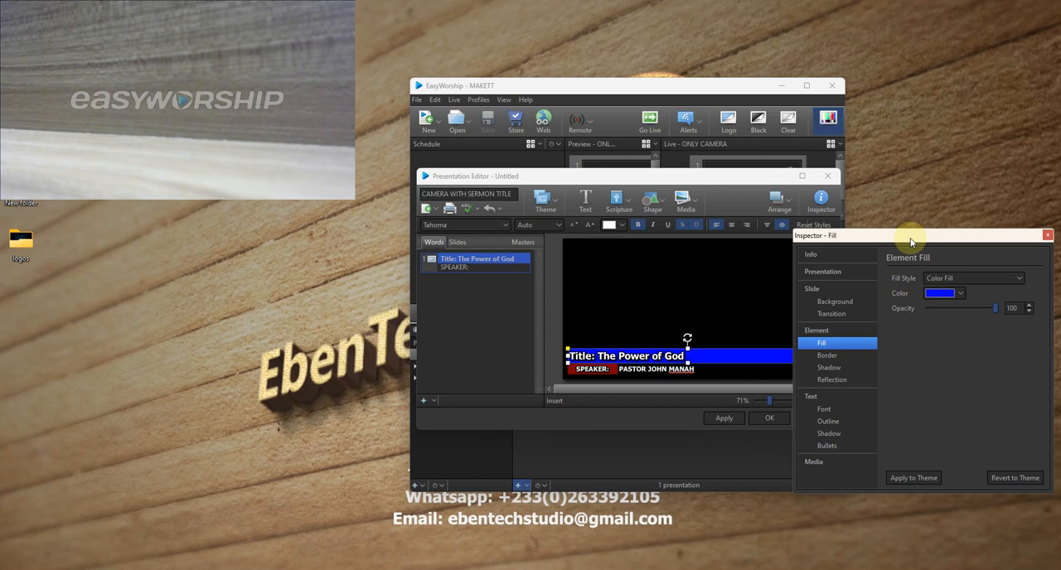
{"action": "left_click", "coordinate": [961, 293]}
{"action": "left_click", "coordinate": [932, 321]}
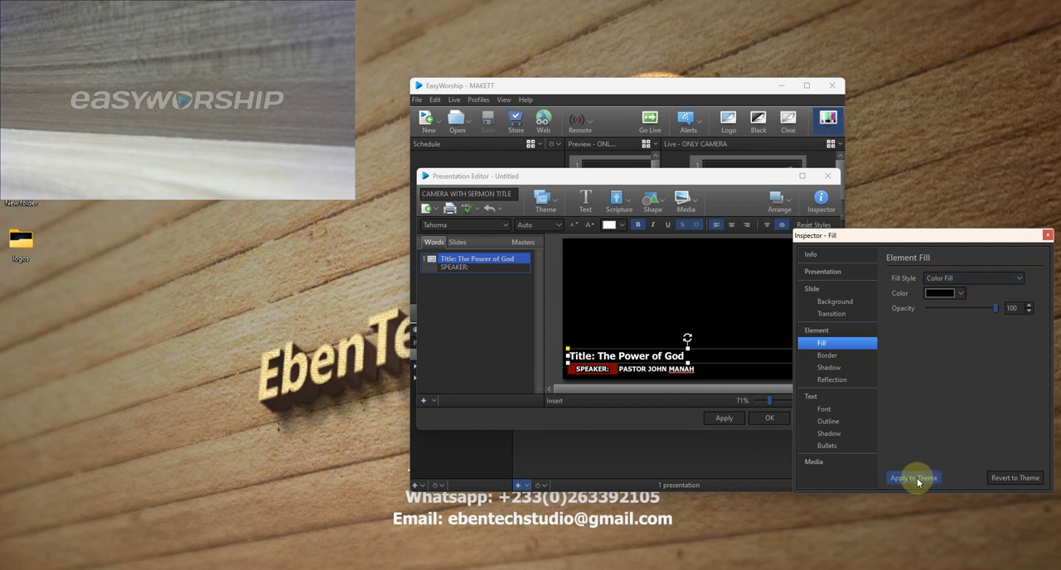
{"action": "left_click", "coordinate": [612, 355]}
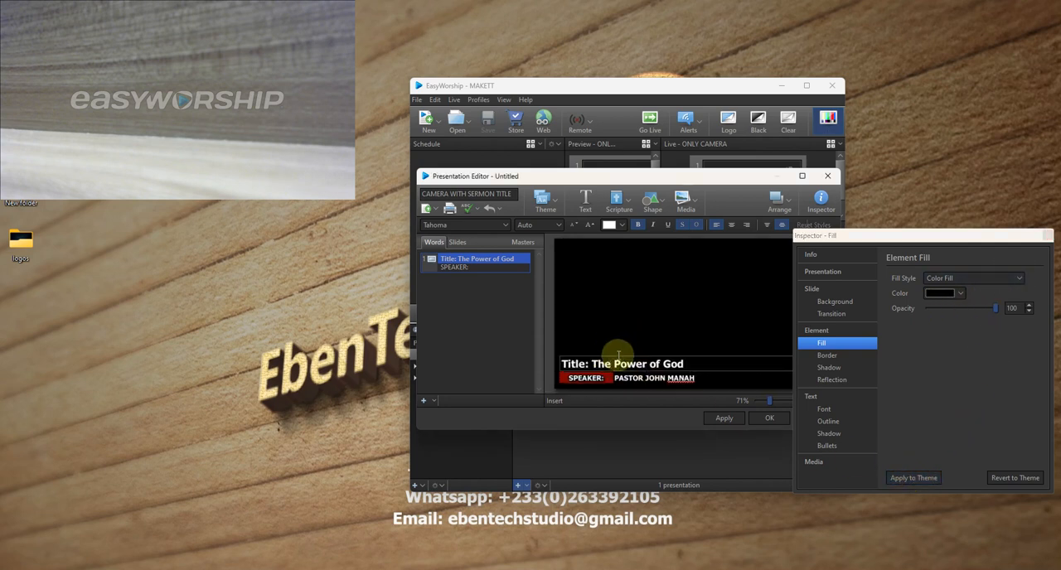
{"action": "left_click", "coordinate": [1047, 235]}
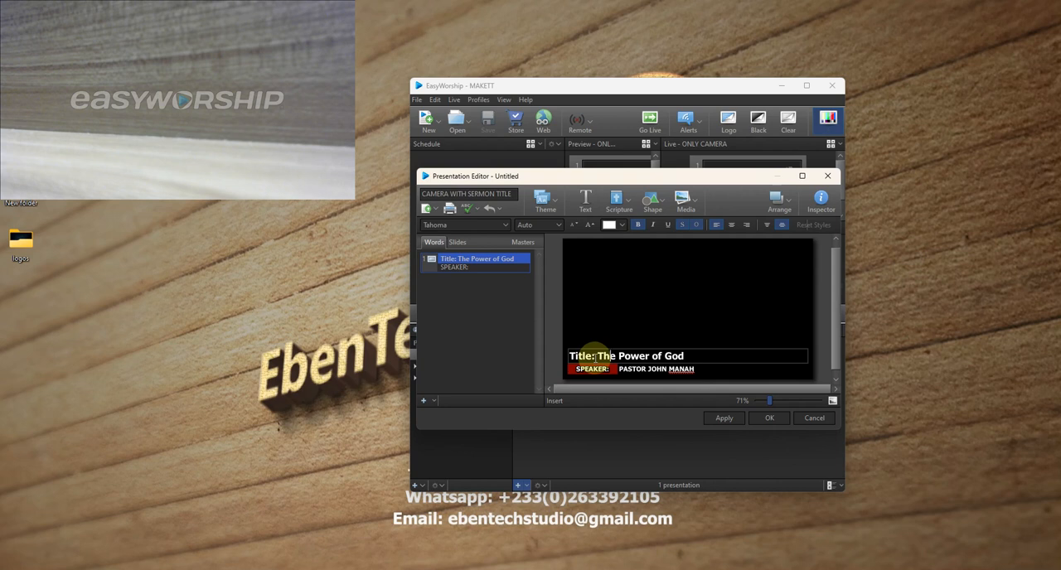
{"action": "left_click_drag", "start_coordinate": [590, 368], "coordinate": [613, 374]}
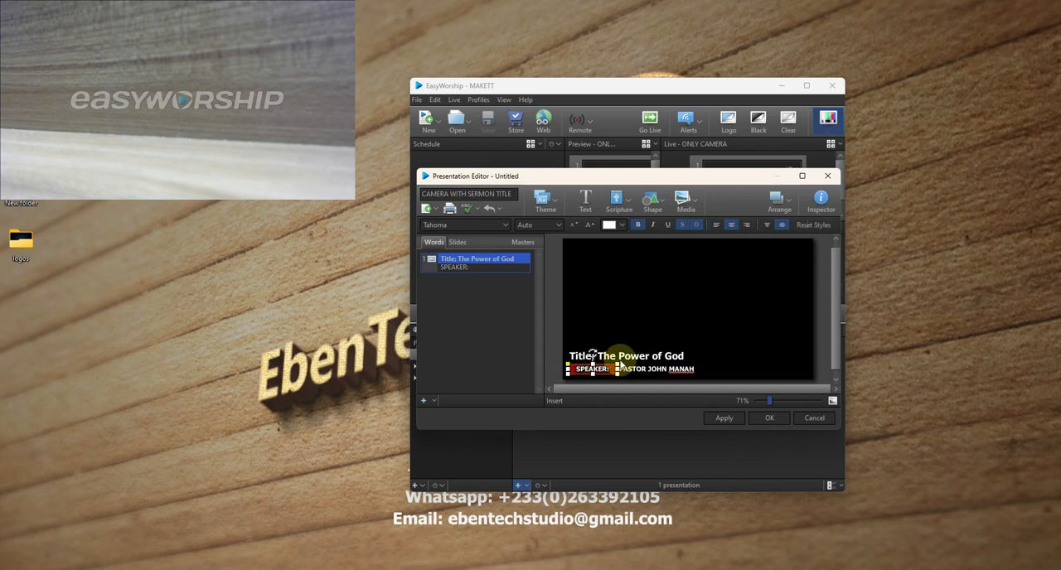
{"action": "left_click", "coordinate": [615, 357]}
{"action": "left_click", "coordinate": [594, 366]}
{"action": "double_click", "coordinate": [609, 357]}
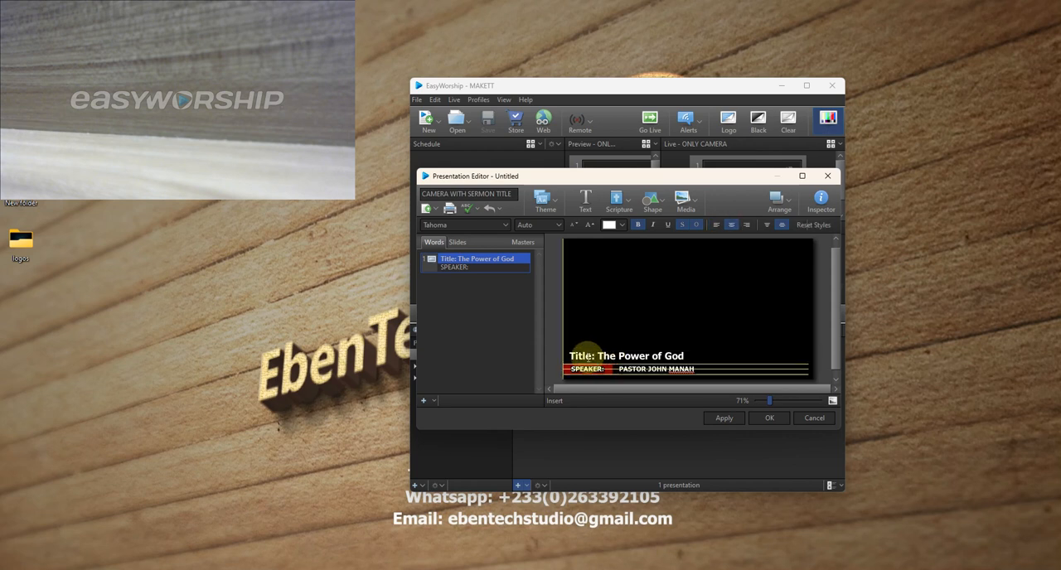
{"action": "left_click", "coordinate": [576, 367]}
{"action": "left_click_drag", "start_coordinate": [576, 368], "coordinate": [583, 367]}
- Try the title line's prefix in capitals and retype it as "Title:" before "The Power of God"
{"action": "left_click", "coordinate": [669, 359]}
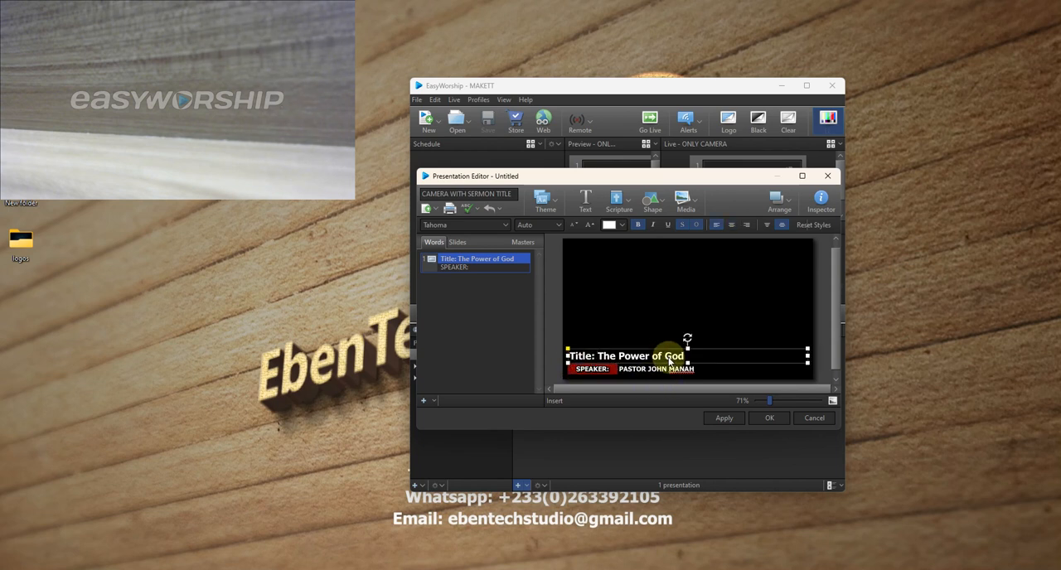
{"action": "double_click", "coordinate": [670, 359]}
{"action": "left_click", "coordinate": [597, 357]}
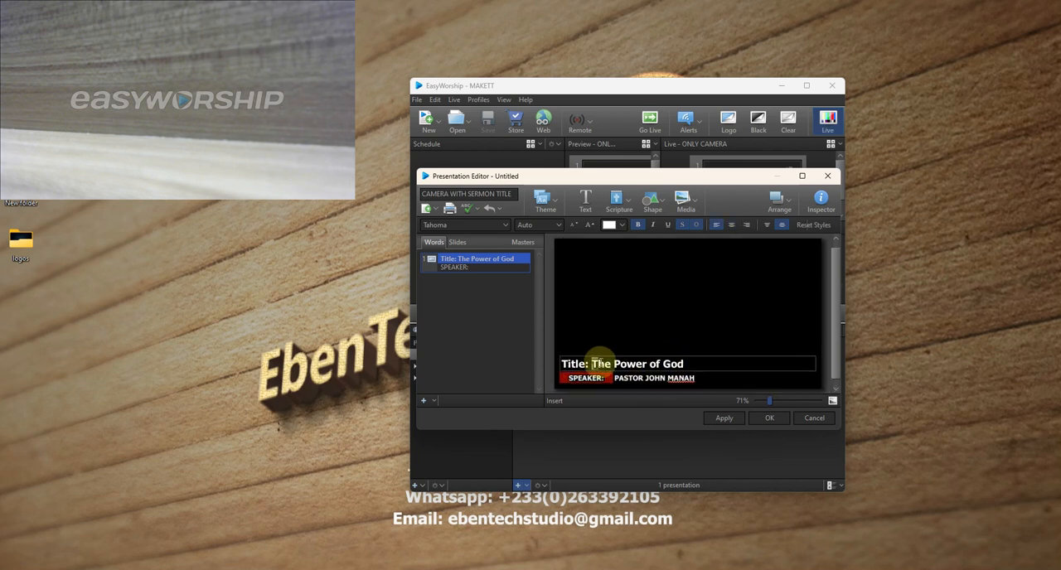
{"action": "key", "text": "BackSpace"}
{"action": "key", "text": "BackSpace"}
{"action": "key", "text": "BackSpace"}
{"action": "key", "text": "BackSpace"}
{"action": "key", "text": "BackSpace"}
{"action": "key", "text": "BackSpace"}
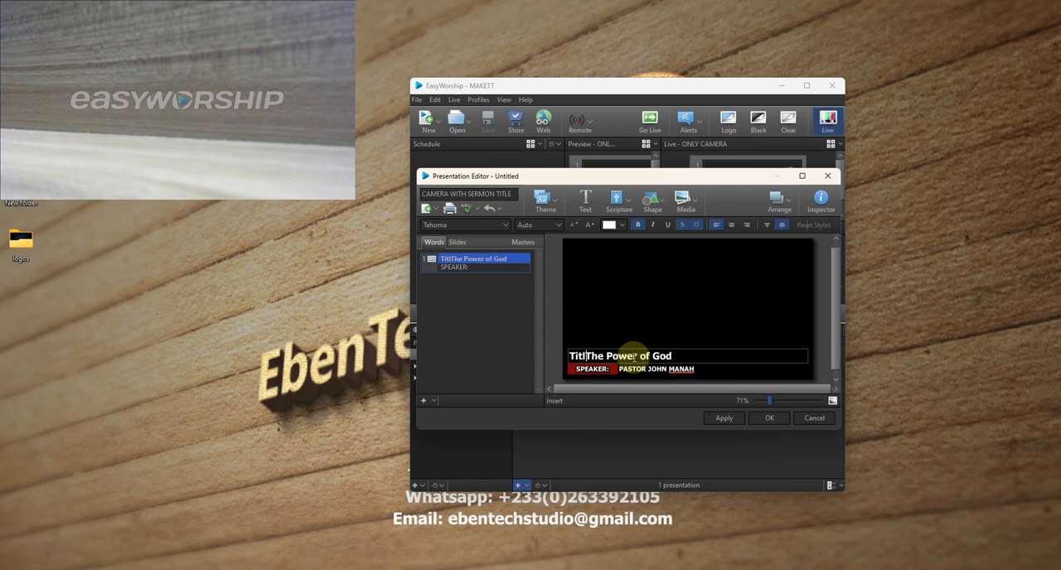
{"action": "type", "text": "IT"}
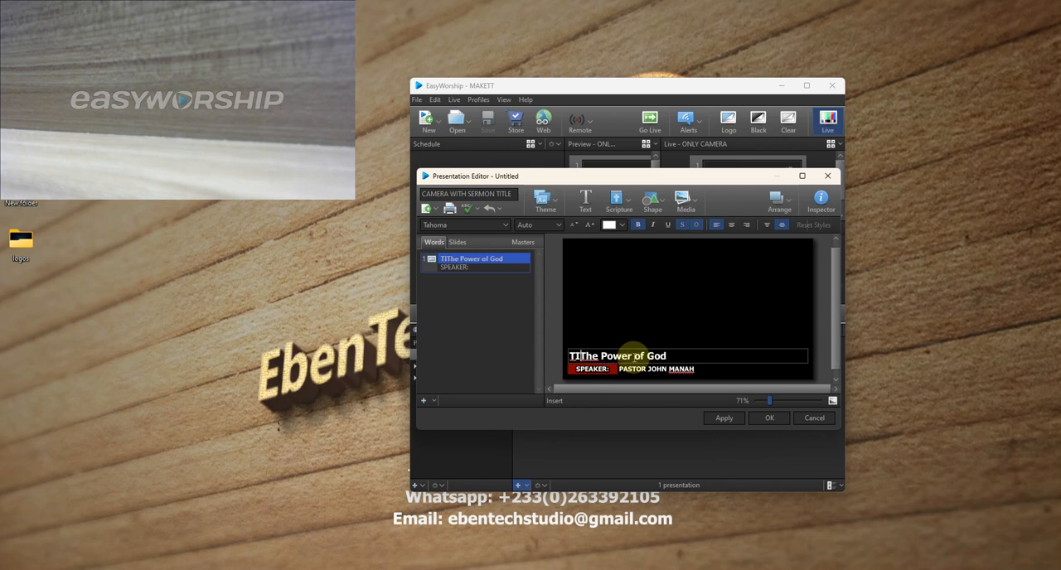
{"action": "key", "text": "BackSpace"}
{"action": "key", "text": "BackSpace"}
{"action": "type", "text": "ITLE:"}
{"action": "key", "text": "BackSpace"}
{"action": "key", "text": "BackSpace"}
{"action": "key", "text": "BackSpace"}
{"action": "key", "text": "BackSpace"}
{"action": "key", "text": "BackSpace"}
{"action": "type", "text": "itle"}
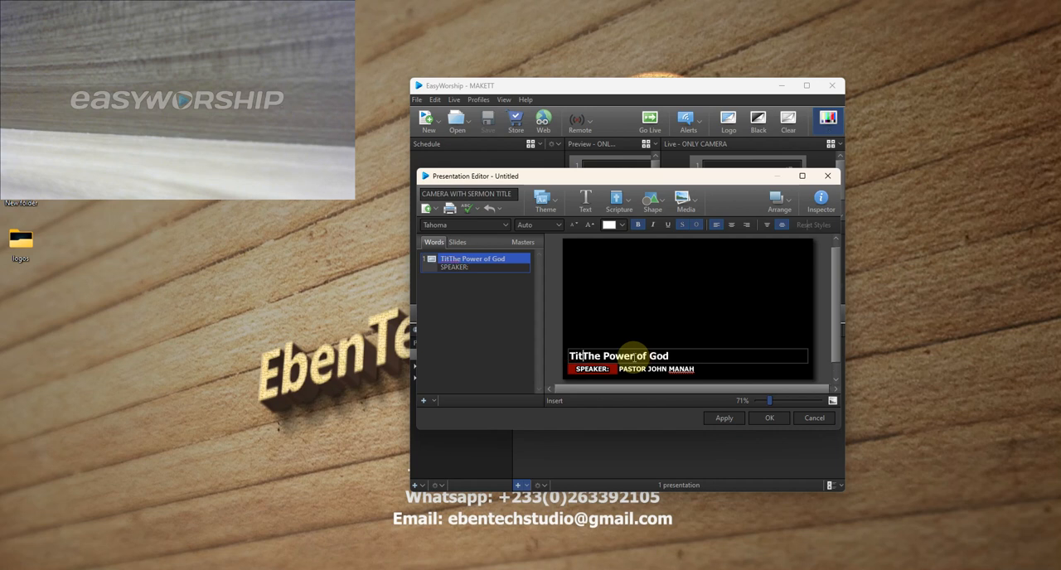
{"action": "type", "text": ":"}
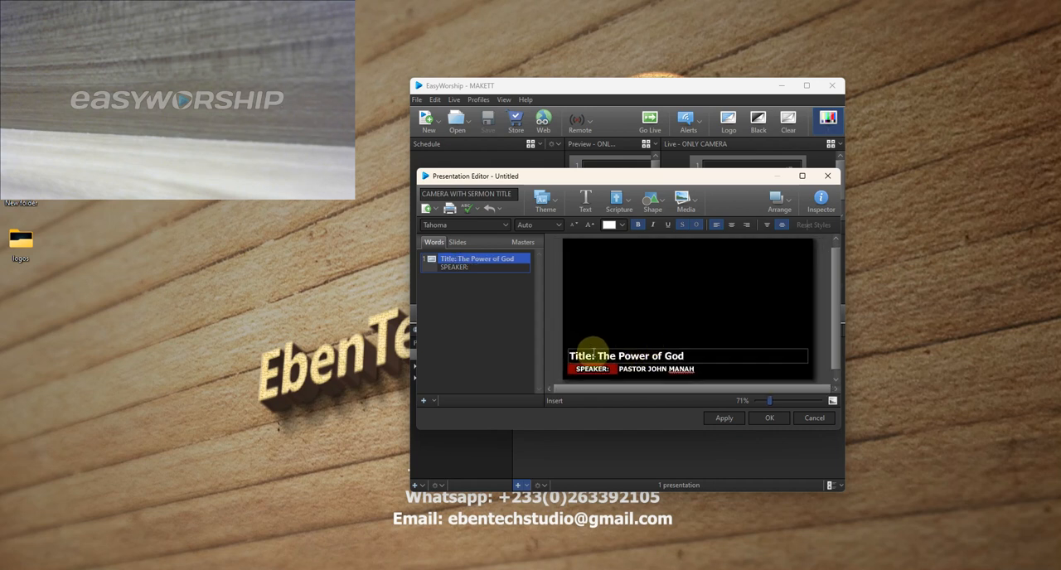
{"action": "mouse_move", "coordinate": [592, 365]}
{"action": "left_mouse_down"}
{"action": "mouse_move", "coordinate": [569, 362]}
{"action": "mouse_move", "coordinate": [588, 354]}
{"action": "left_mouse_up"}
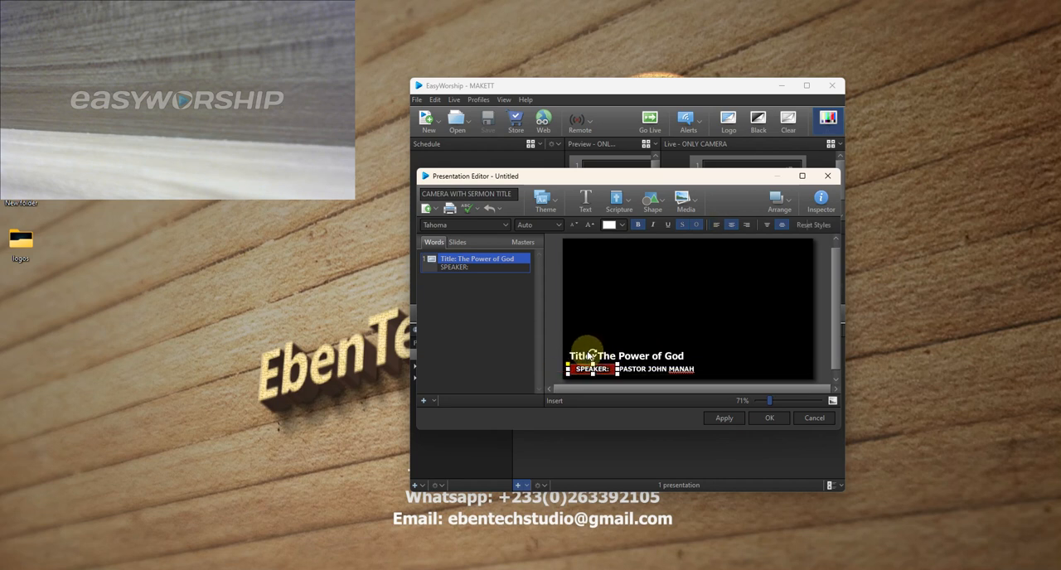
{"action": "left_click", "coordinate": [621, 355]}
{"action": "left_click", "coordinate": [619, 357]}
{"action": "mouse_move", "coordinate": [594, 365]}
{"action": "left_mouse_down"}
{"action": "mouse_move", "coordinate": [583, 356]}
{"action": "mouse_move", "coordinate": [594, 357]}
{"action": "left_mouse_up"}
{"action": "left_click", "coordinate": [600, 354]}
{"action": "left_click", "coordinate": [595, 357]}
{"action": "left_click", "coordinate": [596, 364]}
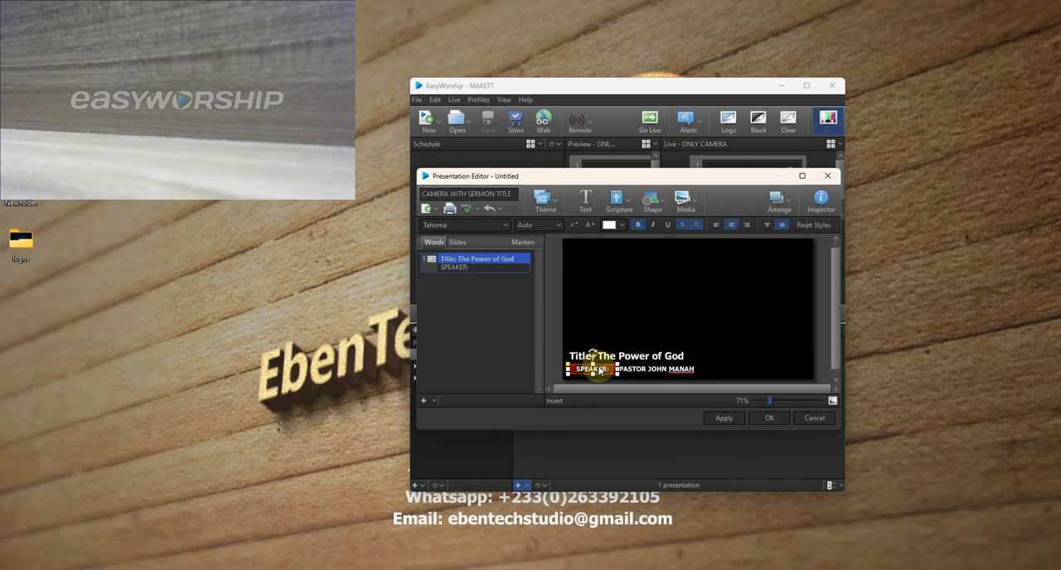
- Color only the "Title:" prefix of the title line yellow
{"action": "left_click", "coordinate": [603, 355]}
{"action": "key", "text": "Left"}
{"action": "key", "text": "Left"}
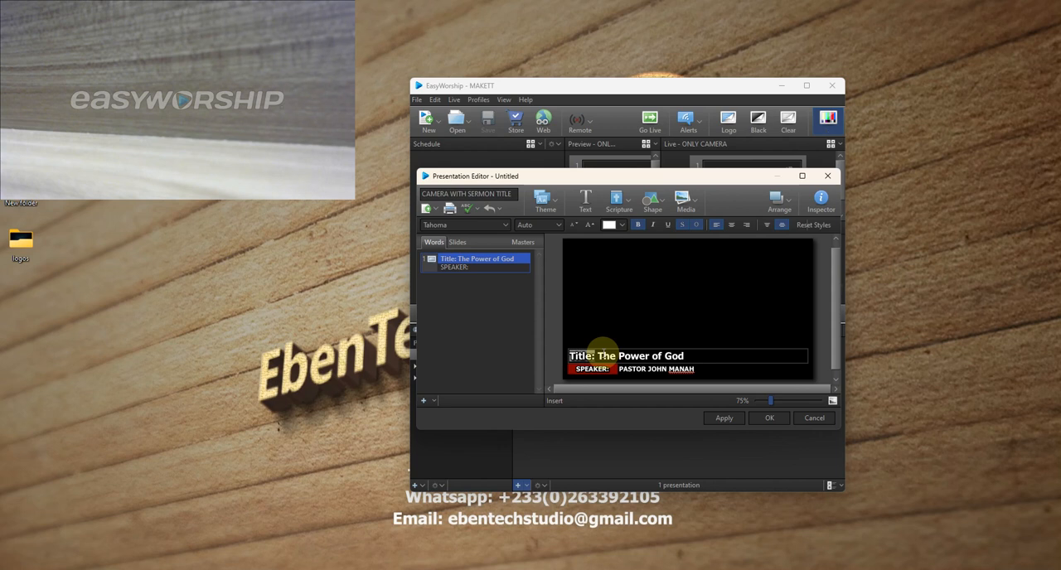
{"action": "left_click", "coordinate": [623, 226]}
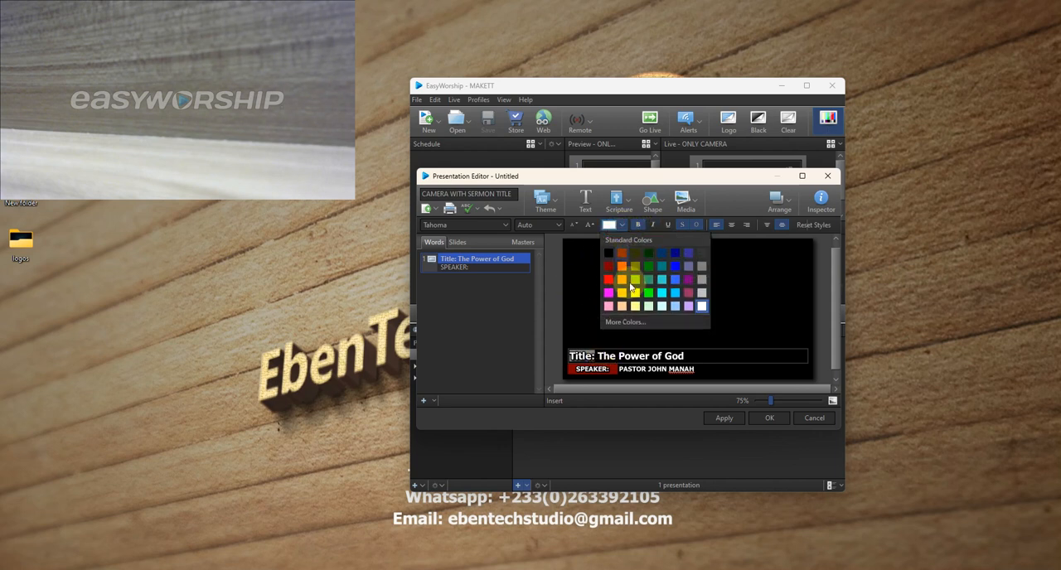
{"action": "left_click", "coordinate": [634, 295]}
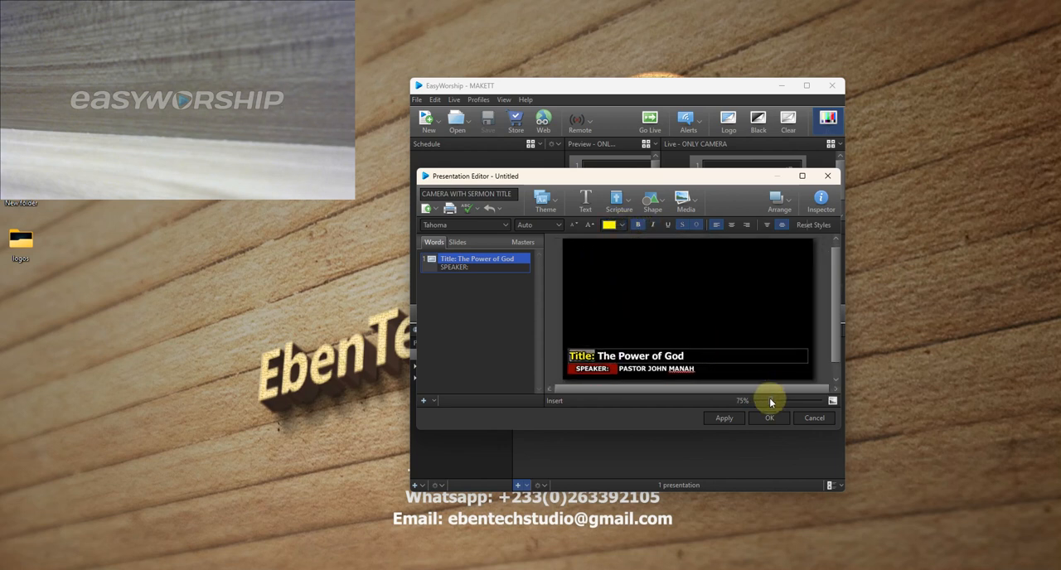
{"action": "left_click", "coordinate": [757, 315]}
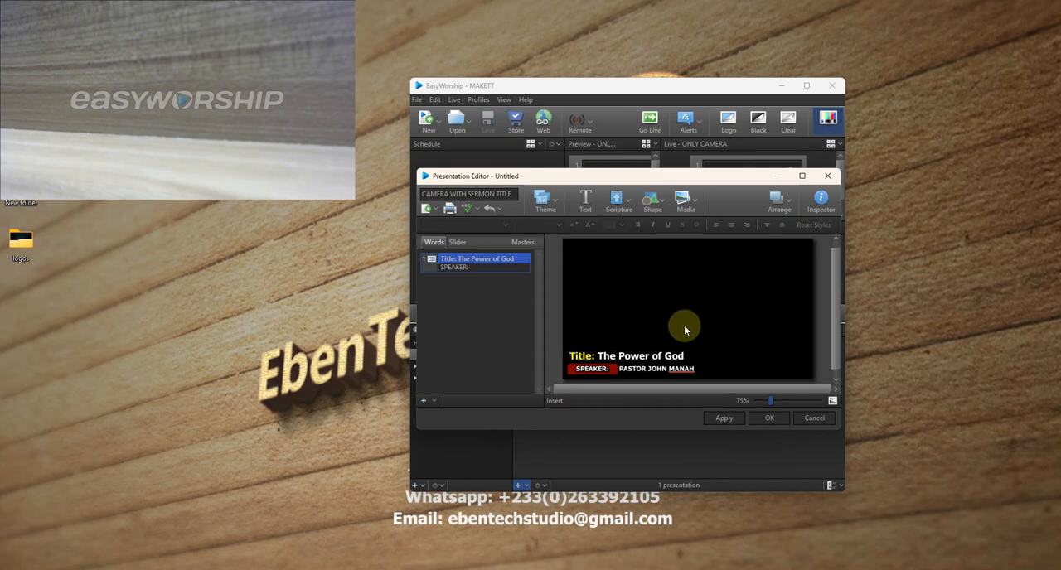
- Set the slide background to a Media Fill using the CAMERA feed and save the presentation
{"action": "left_click", "coordinate": [817, 203]}
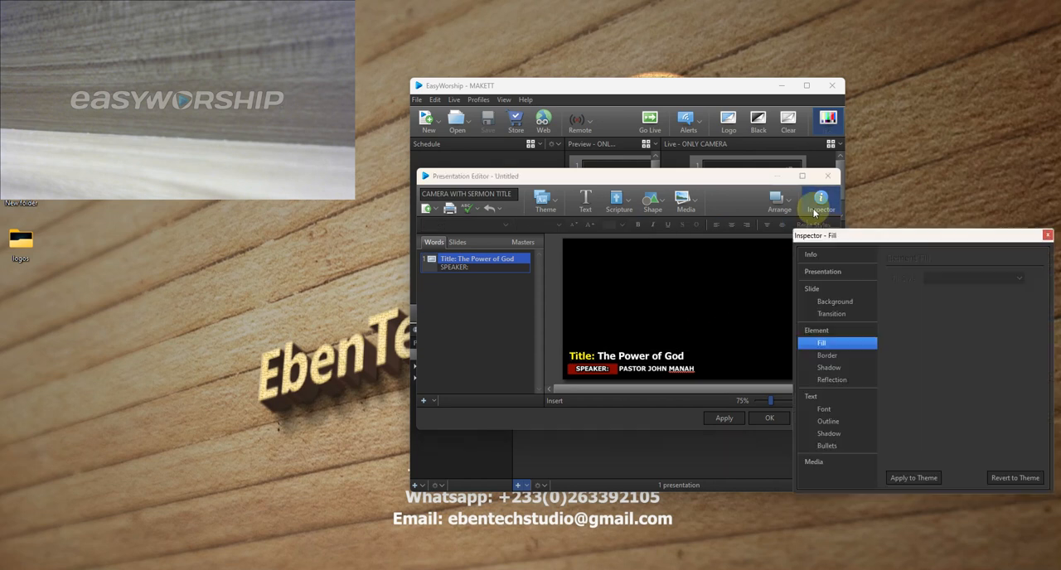
{"action": "left_click", "coordinate": [828, 302]}
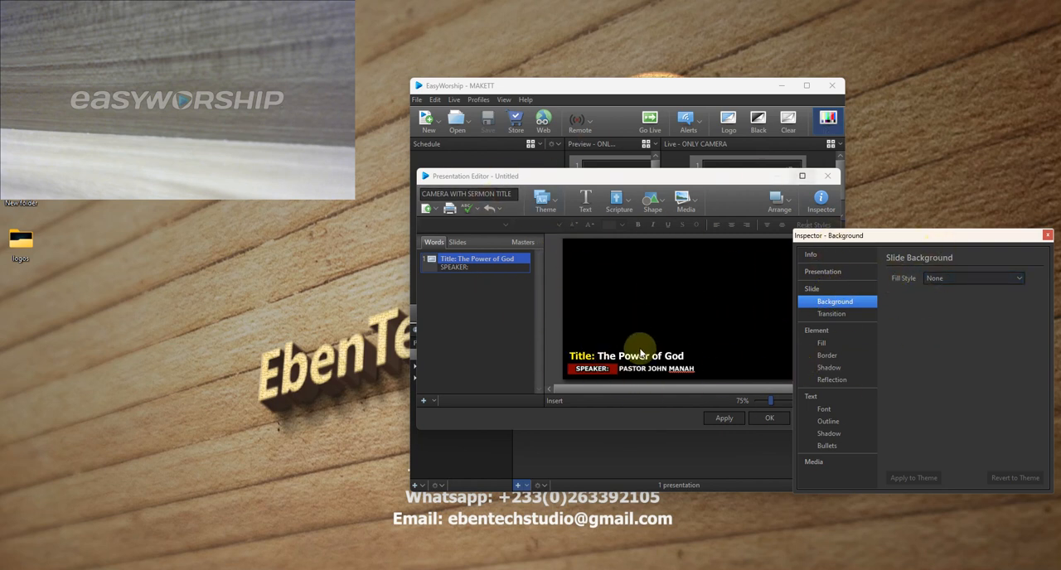
{"action": "left_click", "coordinate": [971, 279]}
{"action": "left_click", "coordinate": [940, 315]}
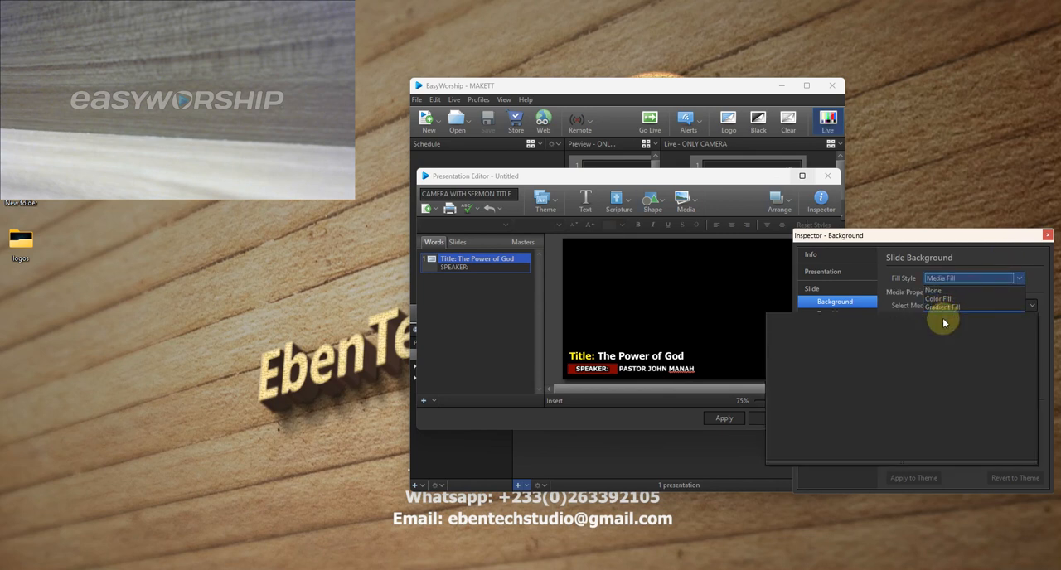
{"action": "left_click", "coordinate": [840, 323]}
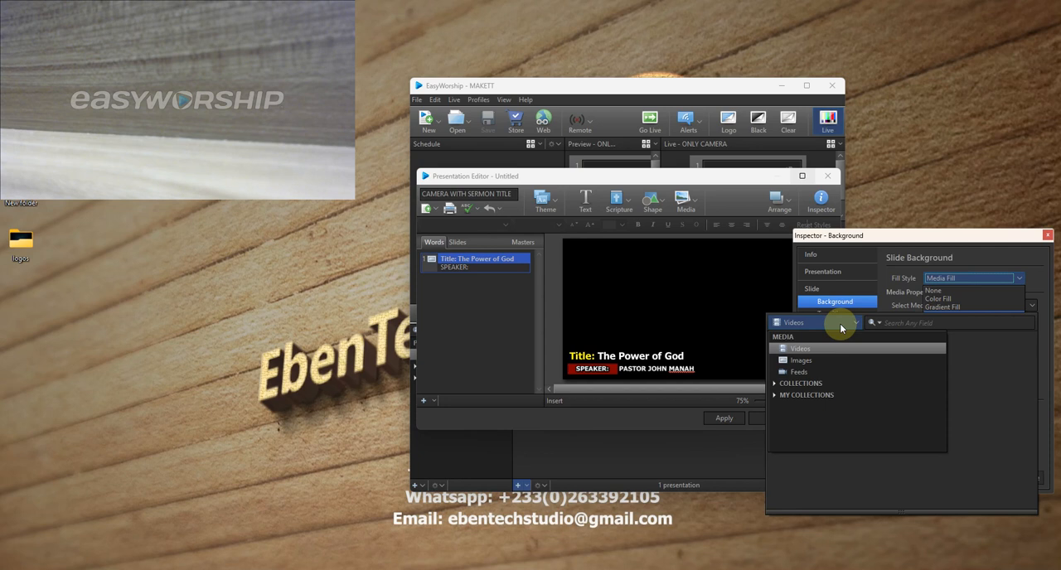
{"action": "left_click", "coordinate": [800, 371]}
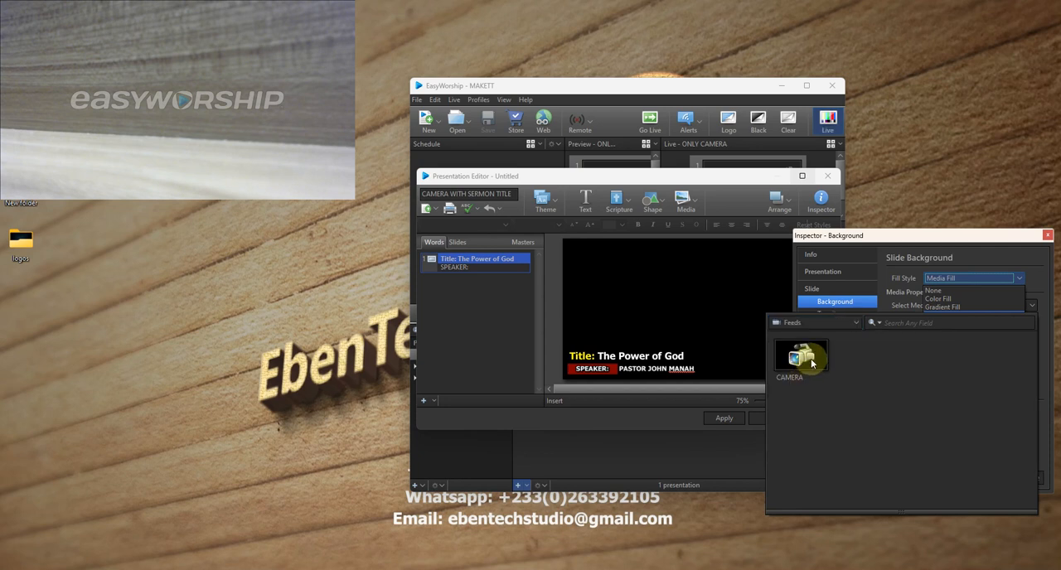
{"action": "double_click", "coordinate": [808, 361]}
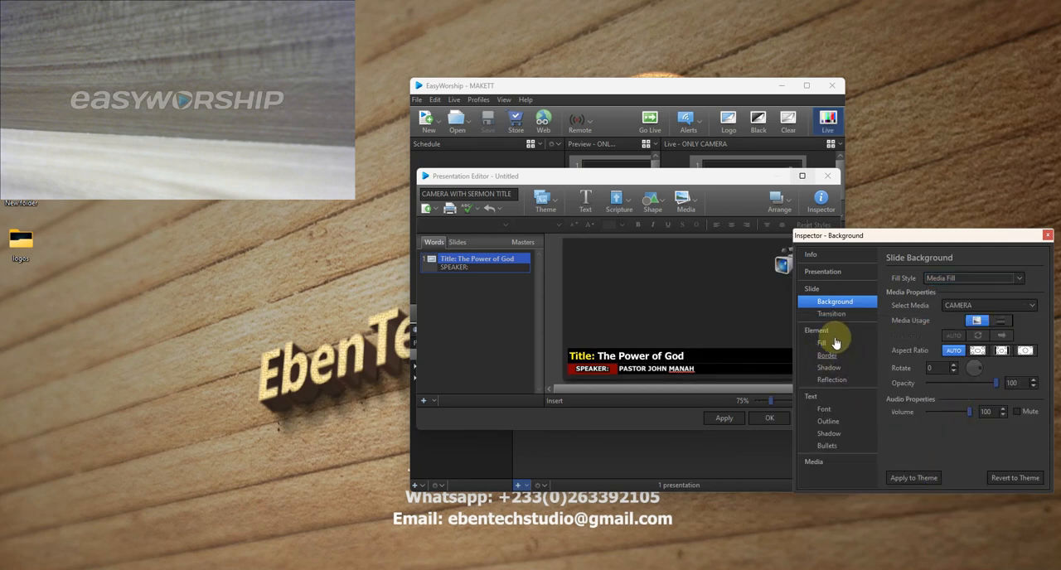
{"action": "left_click_drag", "start_coordinate": [921, 247], "coordinate": [408, 291]}
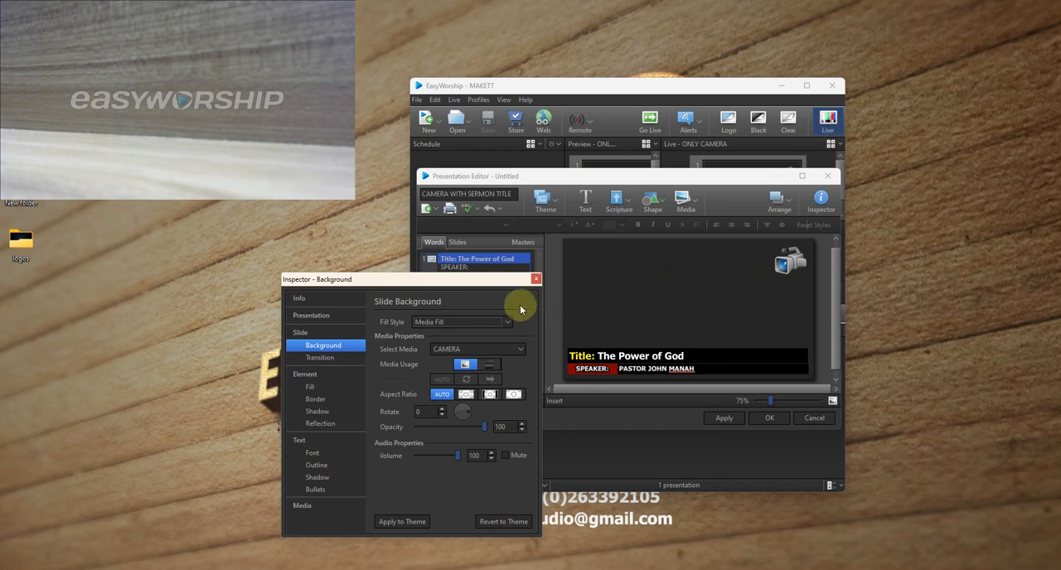
{"action": "left_click", "coordinate": [536, 279]}
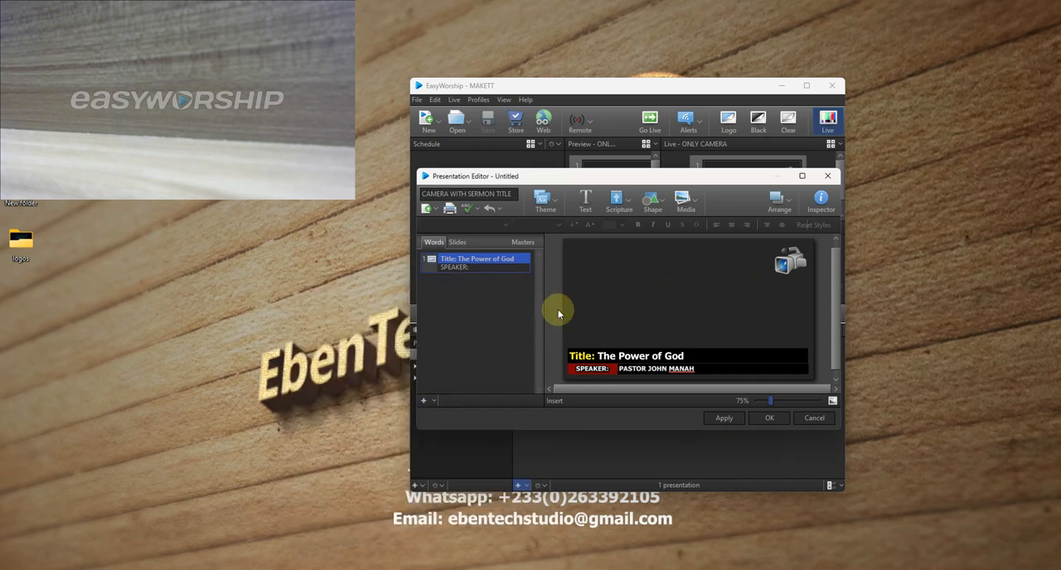
{"action": "left_click", "coordinate": [770, 418]}
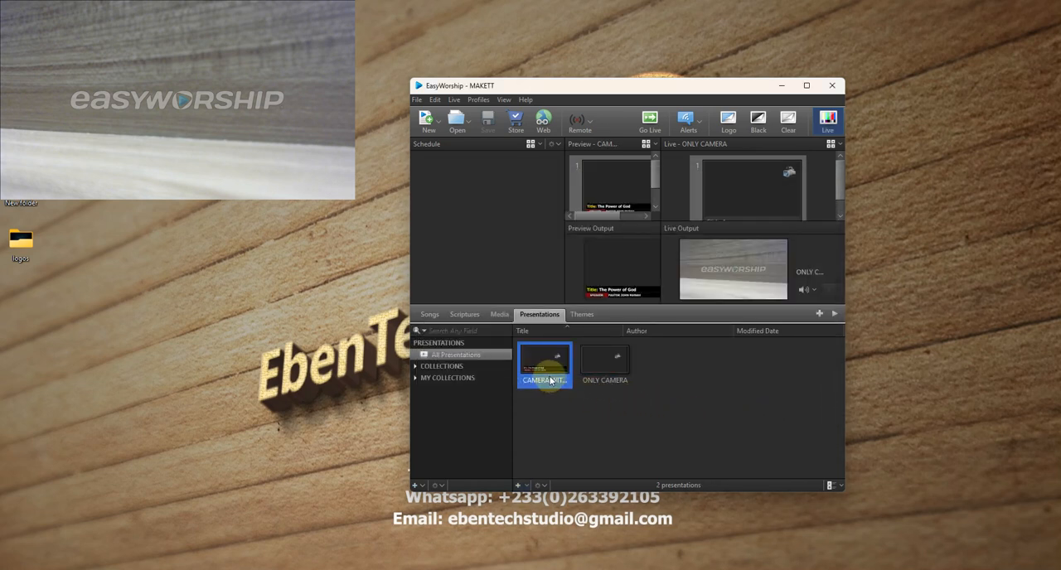
- Enlarge the restored window and place it clear of the live output, with CAMERA WITH SERMON TITLE in a taller slide preview
{"action": "left_click", "coordinate": [600, 360]}
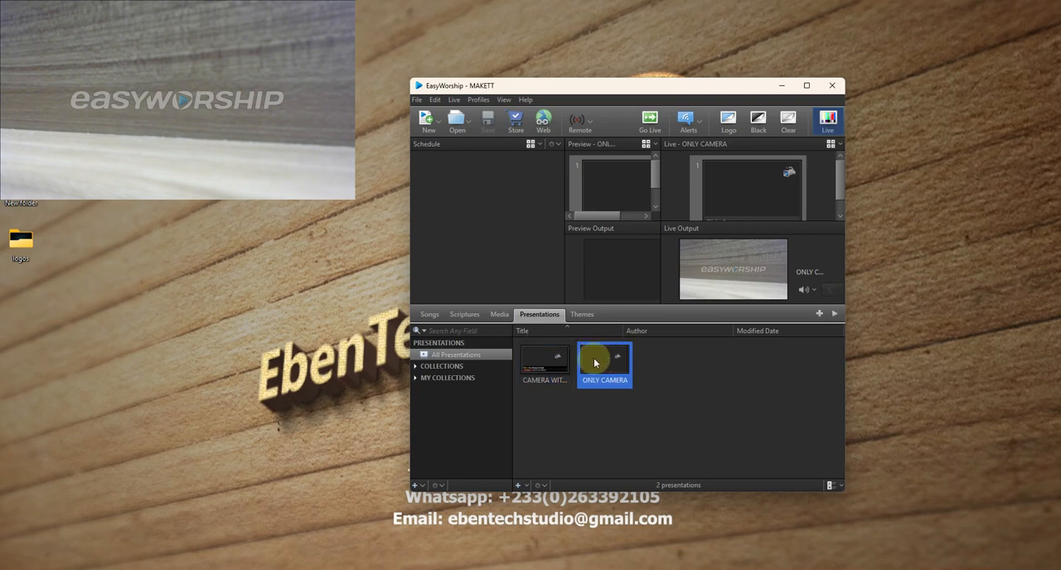
{"action": "left_click", "coordinate": [806, 86]}
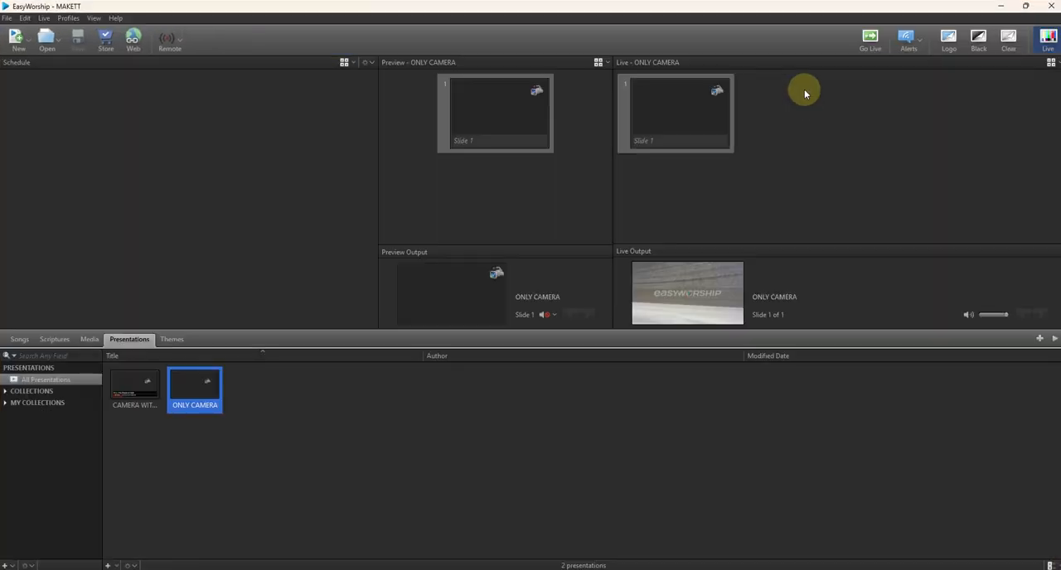
{"action": "left_click", "coordinate": [1025, 6]}
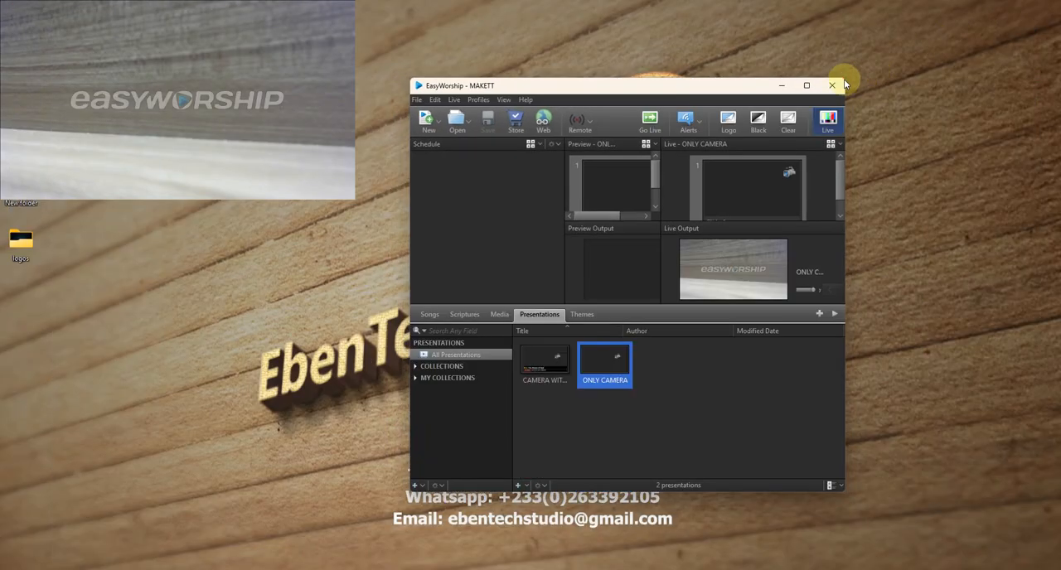
{"action": "left_click_drag", "start_coordinate": [843, 81], "coordinate": [1015, 33]}
{"action": "left_click_drag", "start_coordinate": [727, 42], "coordinate": [760, 76]}
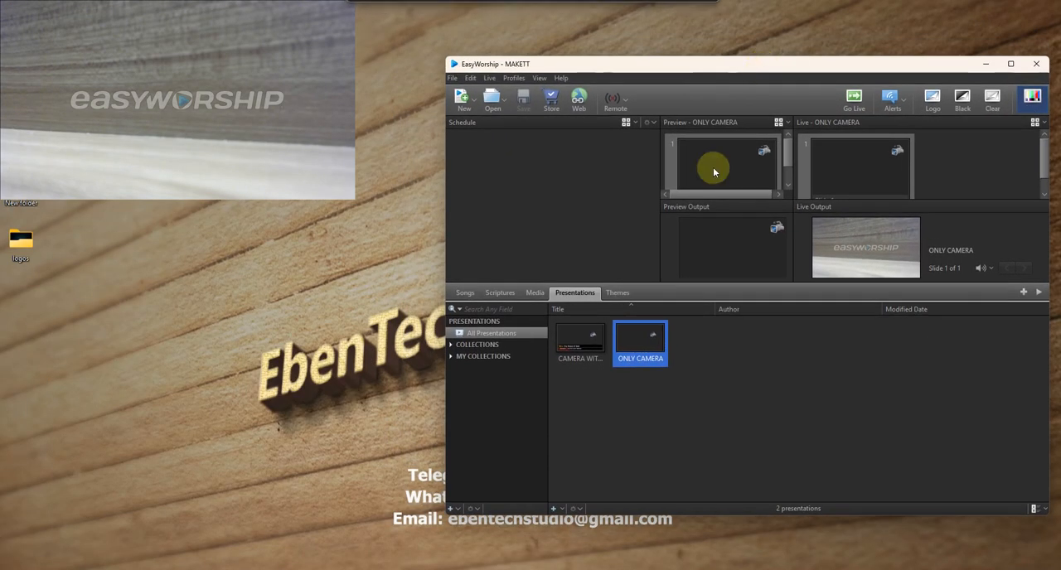
{"action": "left_click", "coordinate": [586, 346]}
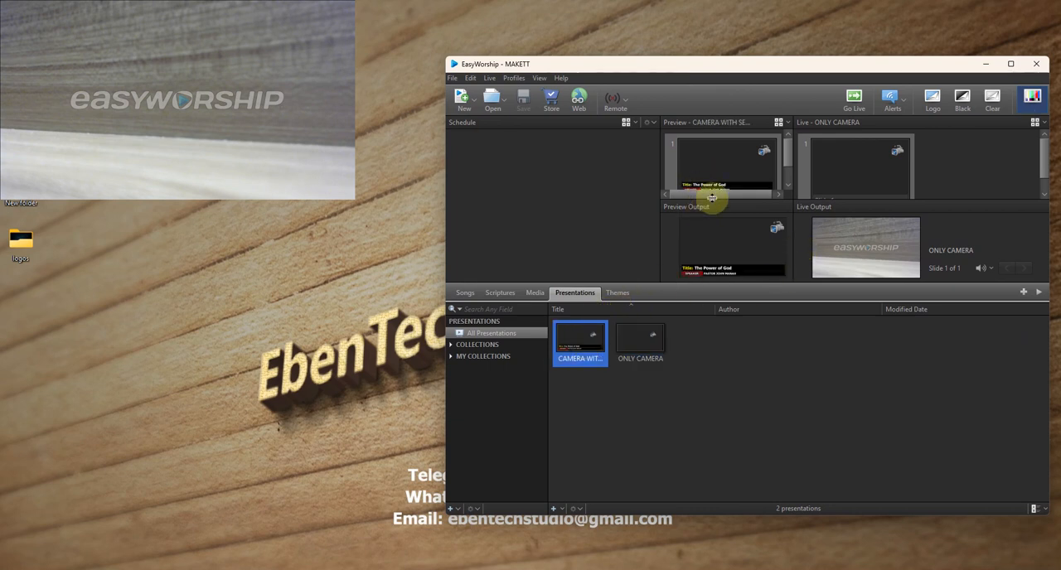
{"action": "left_click_drag", "start_coordinate": [709, 199], "coordinate": [706, 219]}
{"action": "right_click", "coordinate": [578, 333]}
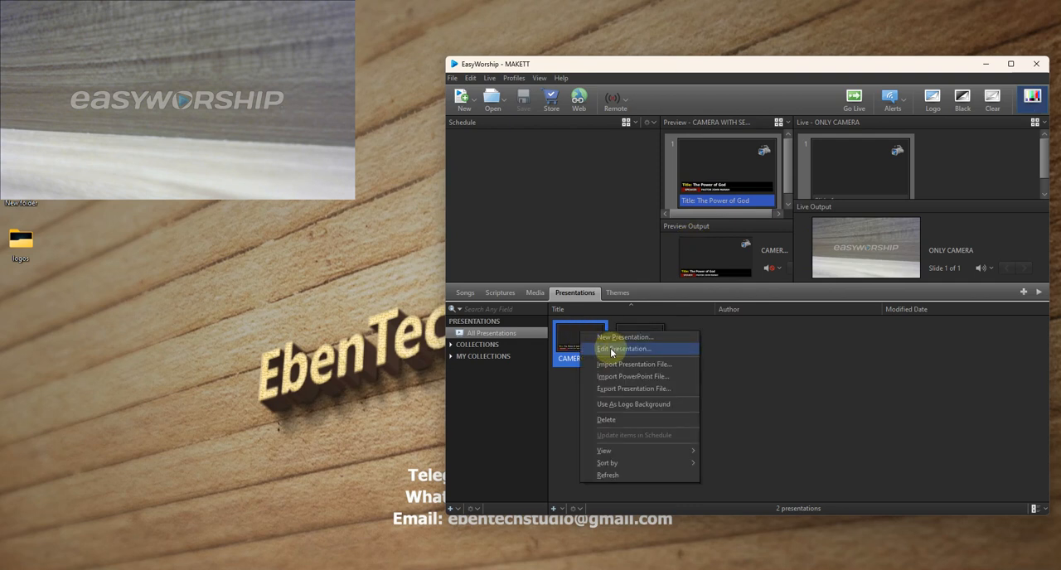
{"action": "left_click", "coordinate": [777, 338]}
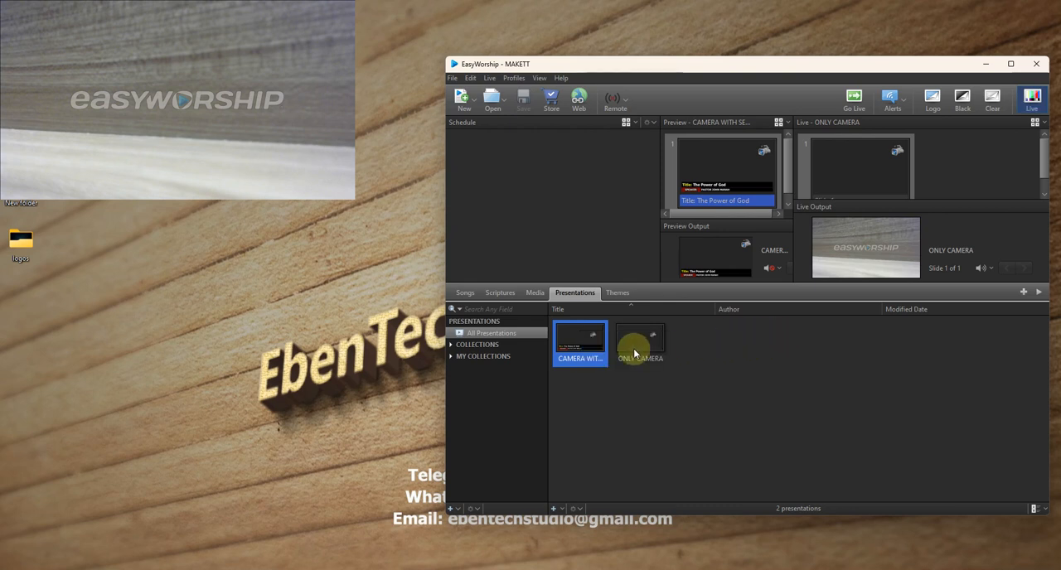
{"action": "right_click", "coordinate": [584, 341]}
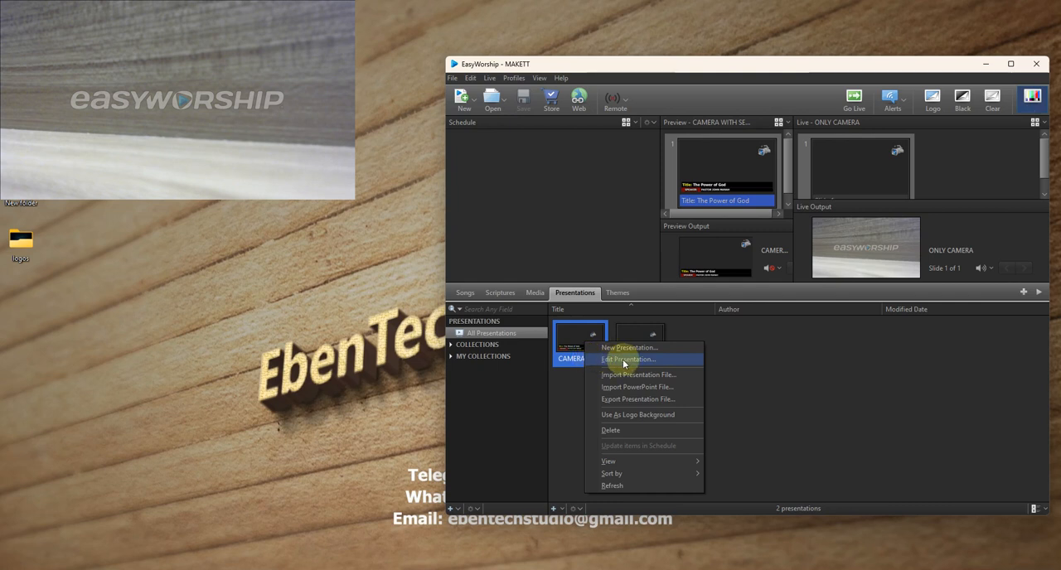
{"action": "left_click", "coordinate": [575, 344]}
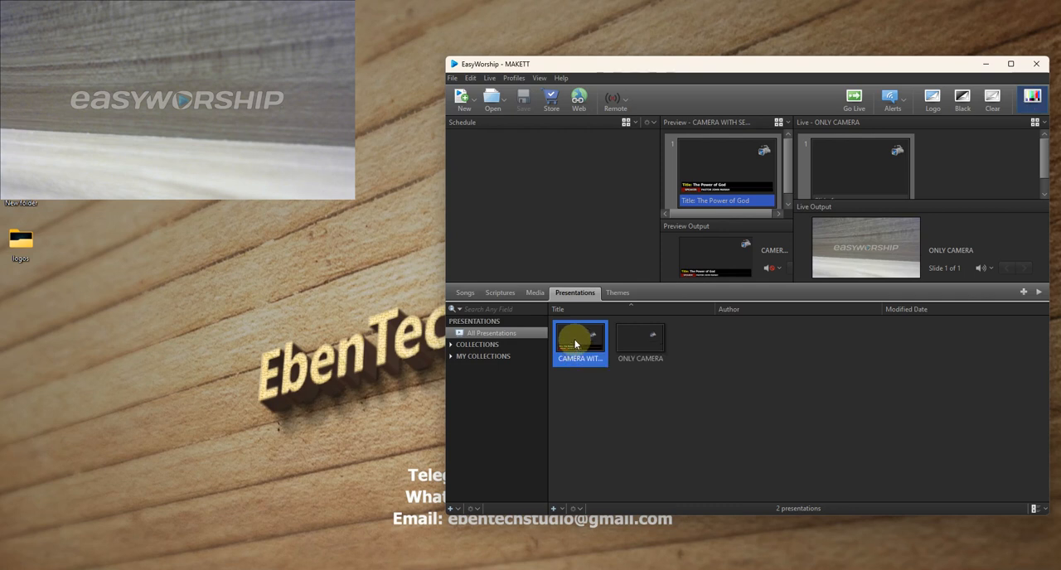
- Send CAMERA WITH SERMON TITLE live, switch the output to ONLY CAMERA, and return to CAMERA WITH SERMON TITLE
{"action": "double_click", "coordinate": [575, 344]}
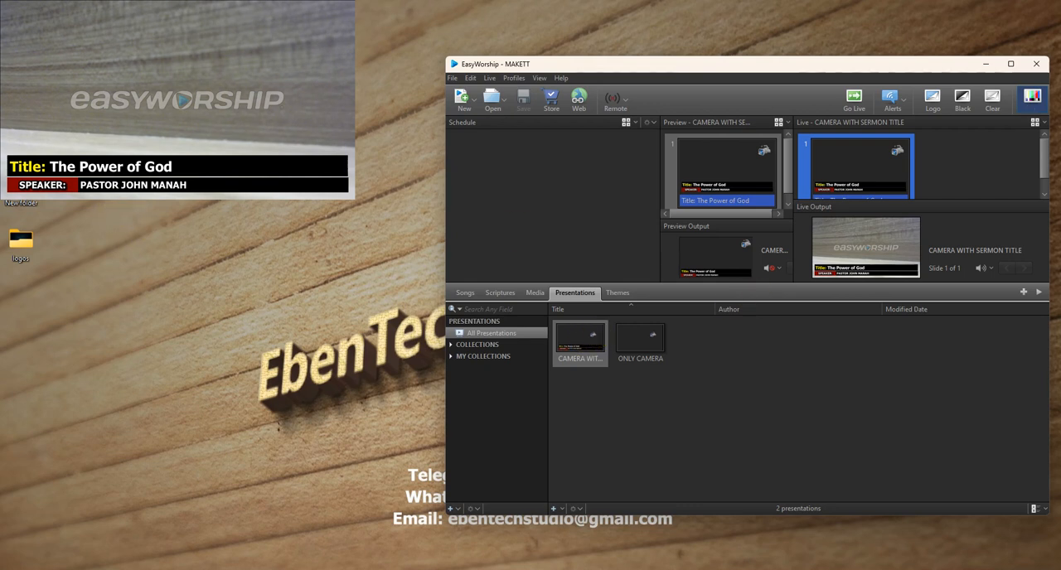
{"action": "left_click", "coordinate": [638, 348]}
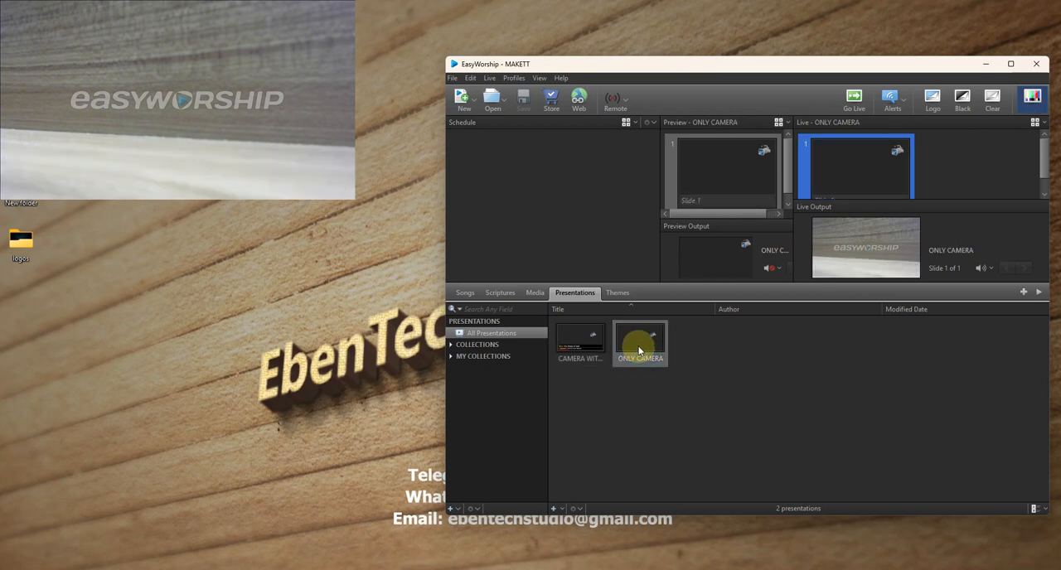
{"action": "left_click", "coordinate": [581, 342]}
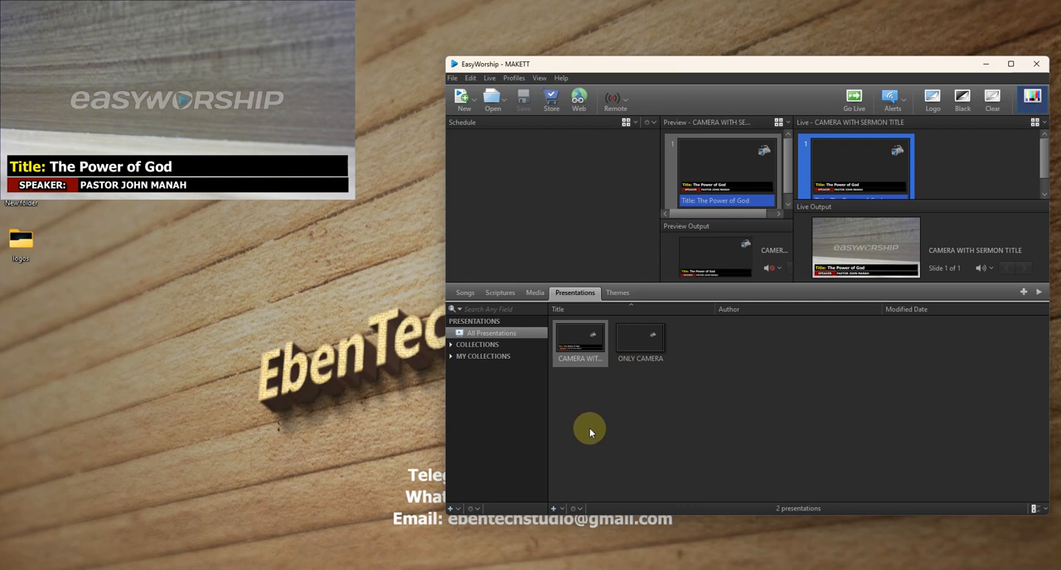
- Import "Ebentech studio logo script2.png" from the desktop's logos folder into the Images media library
{"action": "left_click", "coordinate": [535, 295]}
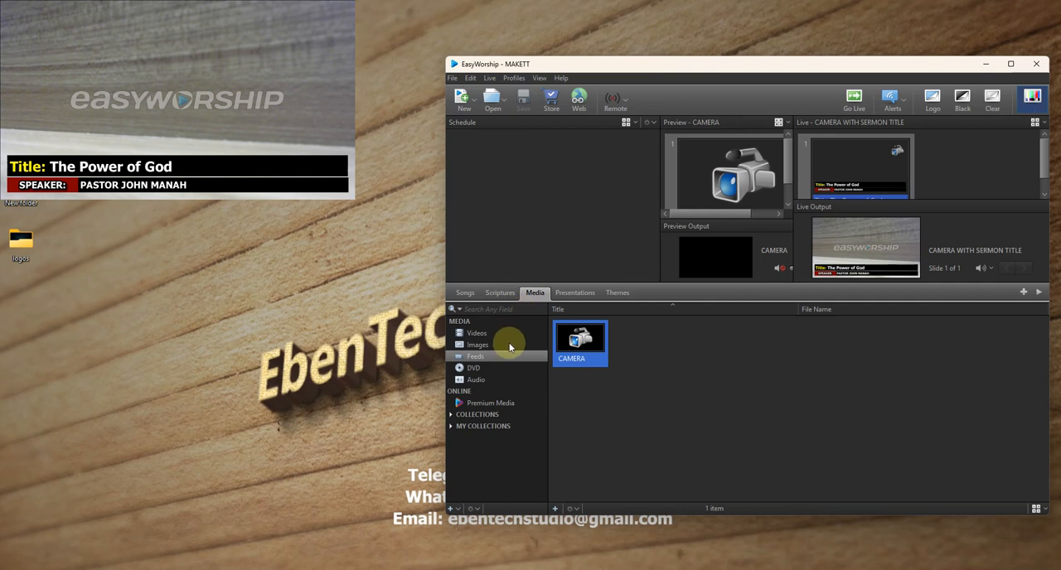
{"action": "left_click", "coordinate": [481, 347]}
{"action": "left_click", "coordinate": [556, 508]}
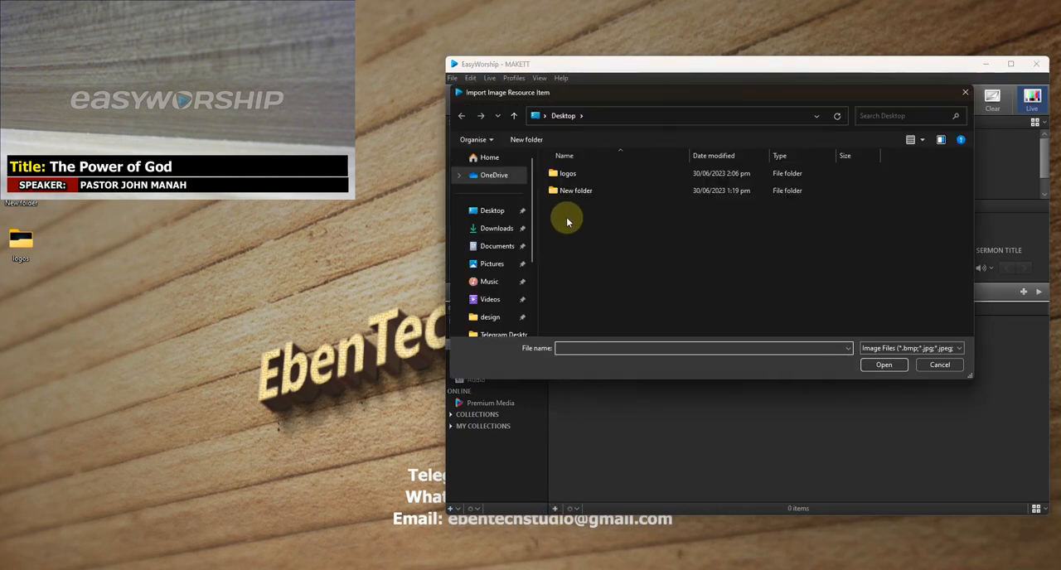
{"action": "double_click", "coordinate": [573, 176]}
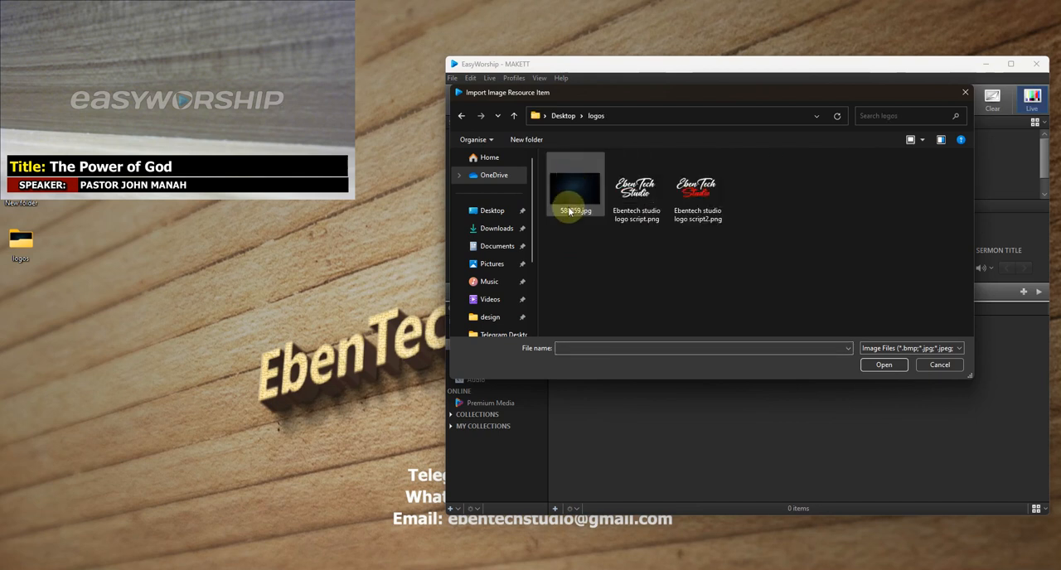
{"action": "left_click", "coordinate": [695, 193]}
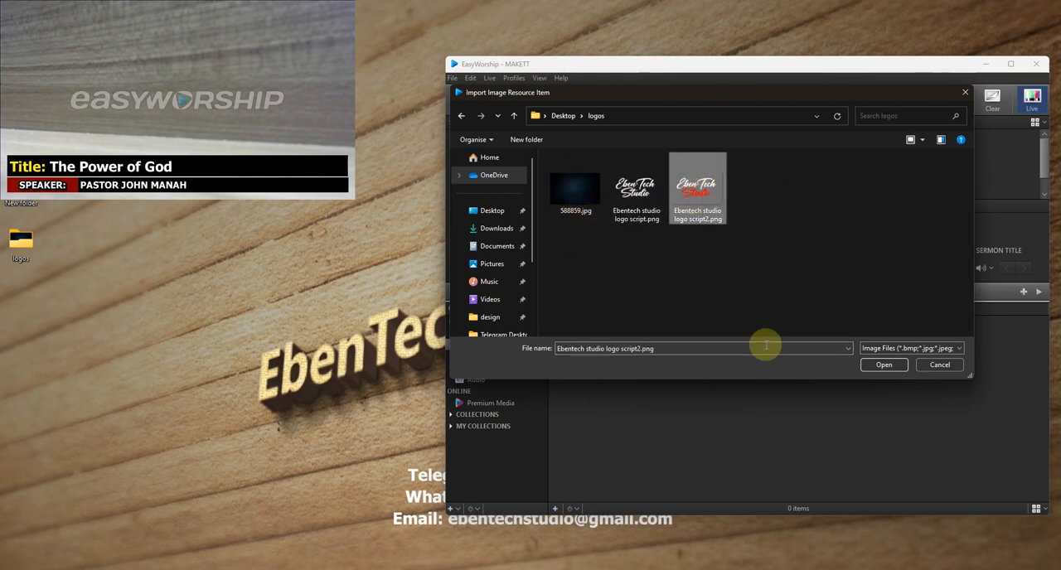
{"action": "left_click", "coordinate": [875, 365]}
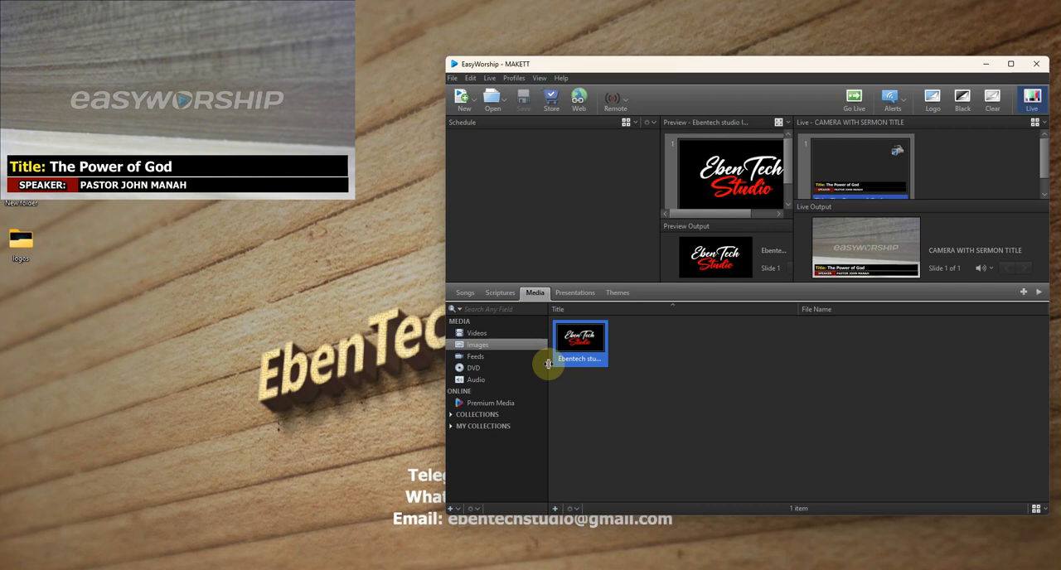
- Create a new presentation and delete the default title and subtitle boxes from its slide
{"action": "left_click", "coordinate": [573, 293]}
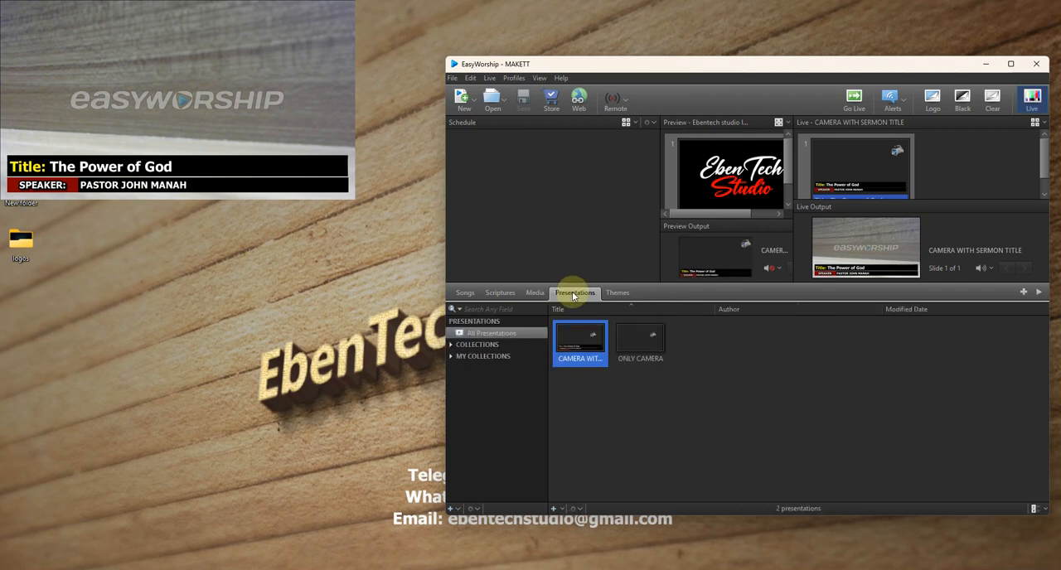
{"action": "right_click", "coordinate": [592, 344]}
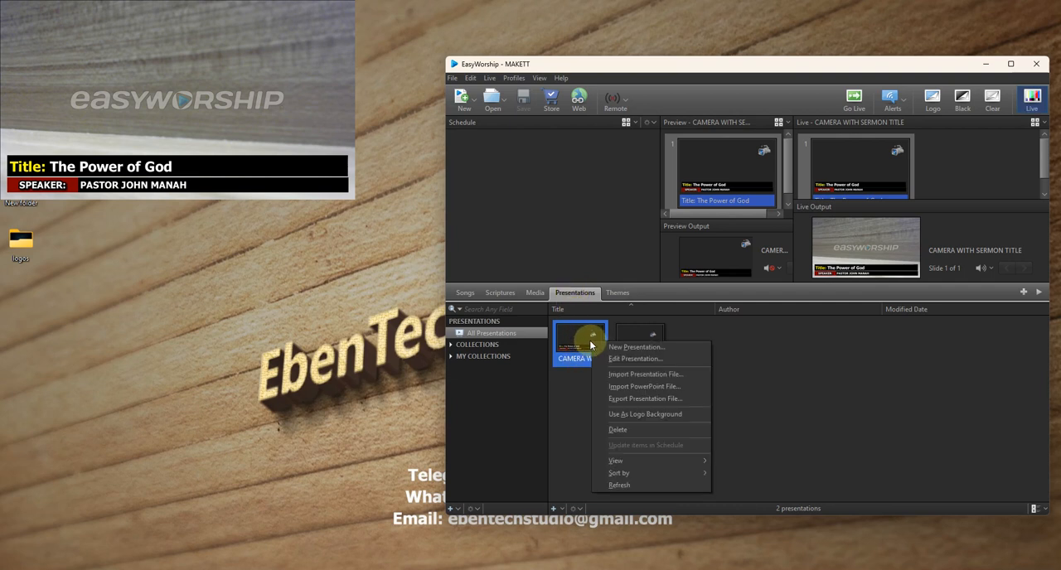
{"action": "left_click", "coordinate": [555, 511]}
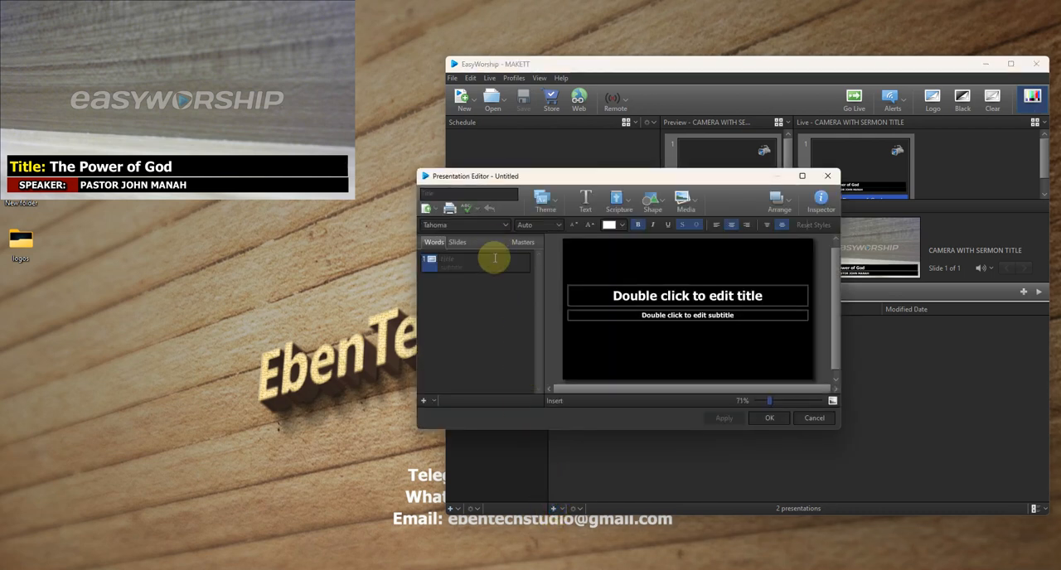
{"action": "left_click", "coordinate": [689, 313]}
{"action": "key", "text": "Delete"}
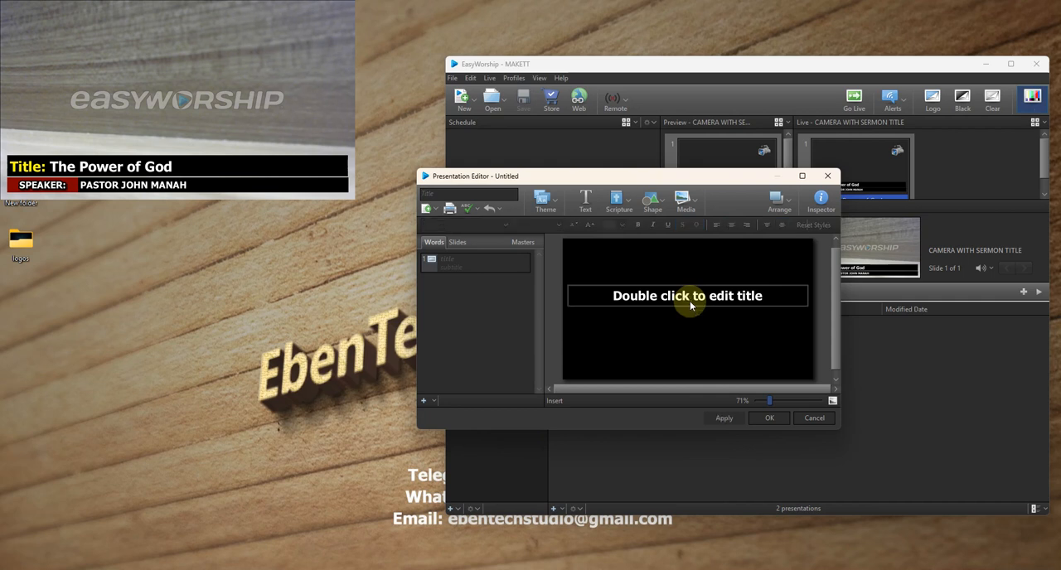
{"action": "left_click", "coordinate": [692, 308]}
{"action": "key", "text": "Delete"}
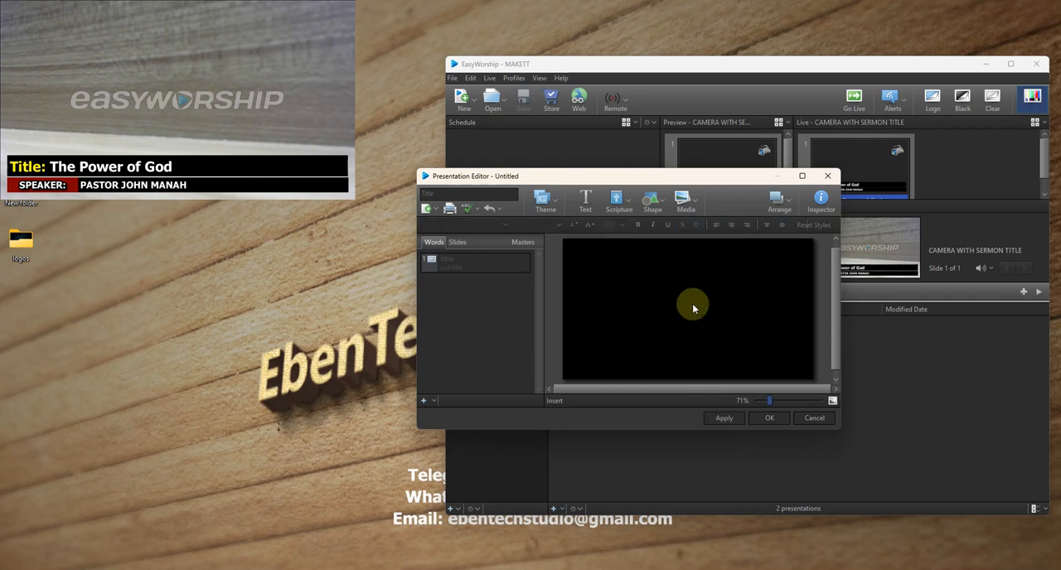
- Title the new presentation CAMERA WITH CHURCH LOGO
{"action": "left_click", "coordinate": [471, 195]}
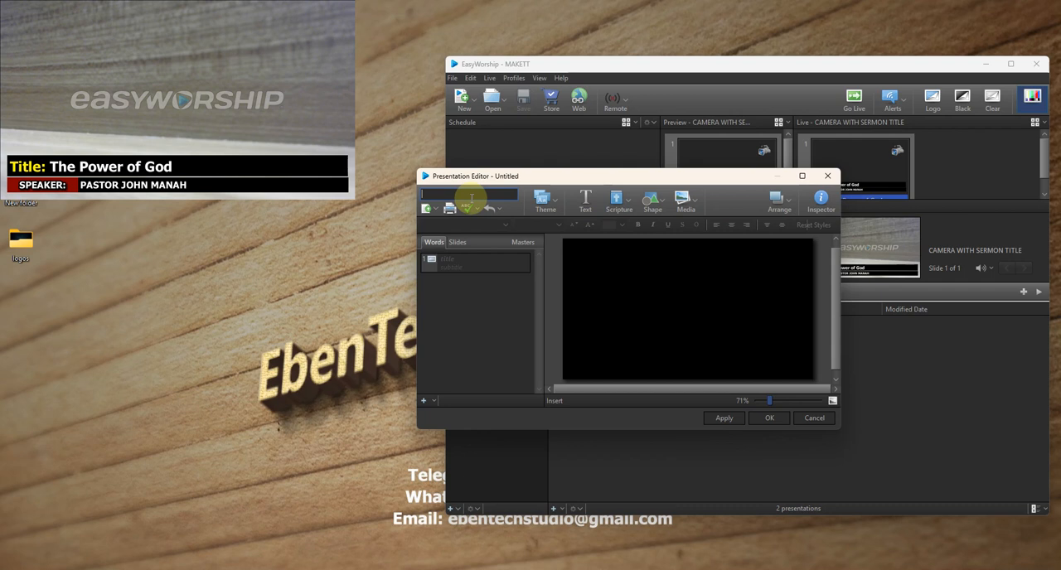
{"action": "type", "text": "CAMERA WITH CH"}
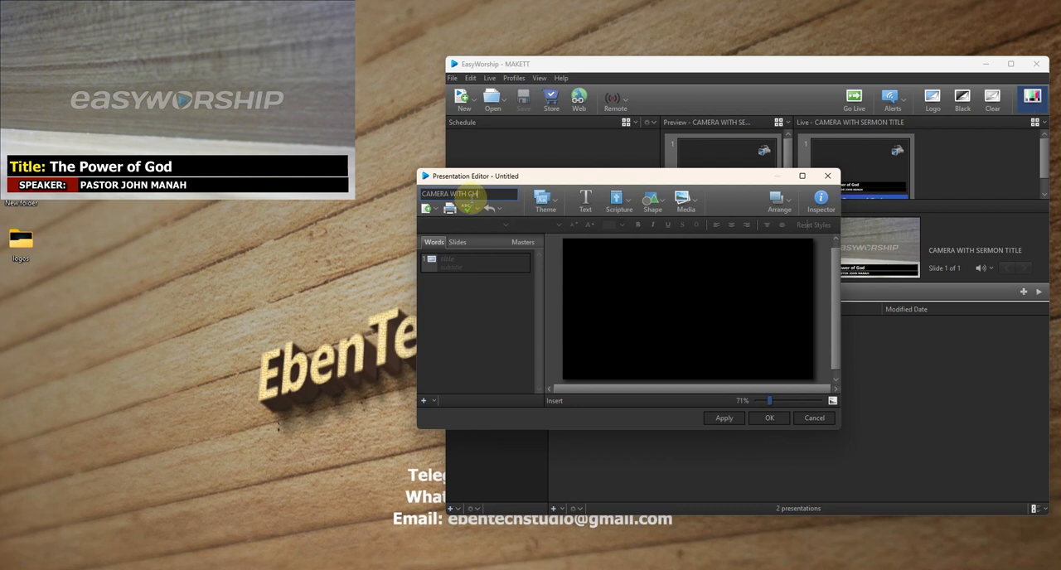
{"action": "type", "text": "OIURCH LOGO"}
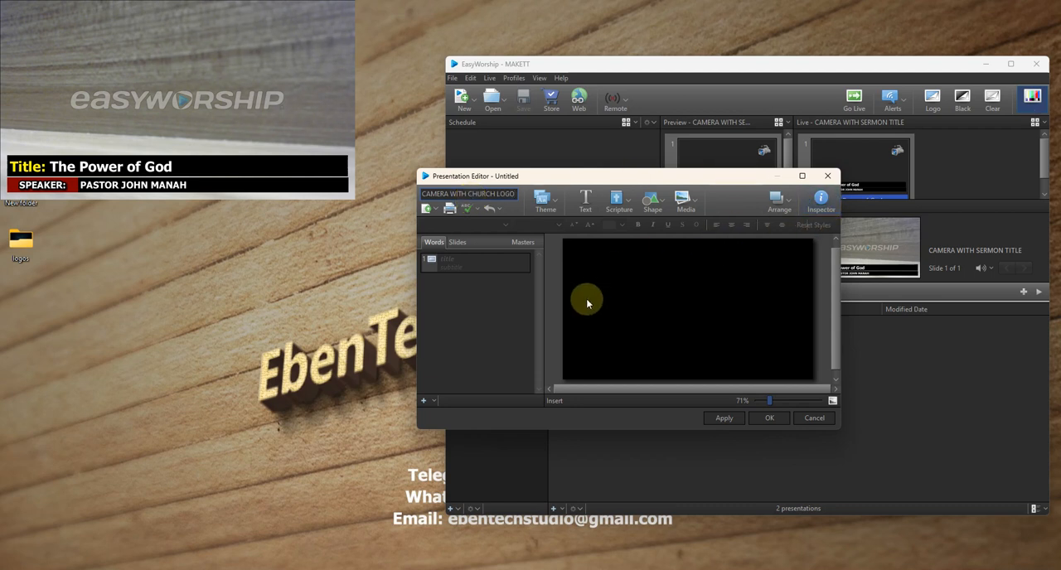
- Set the new presentation's slide background to a Media Fill using the CAMERA feed
{"action": "left_click", "coordinate": [695, 203]}
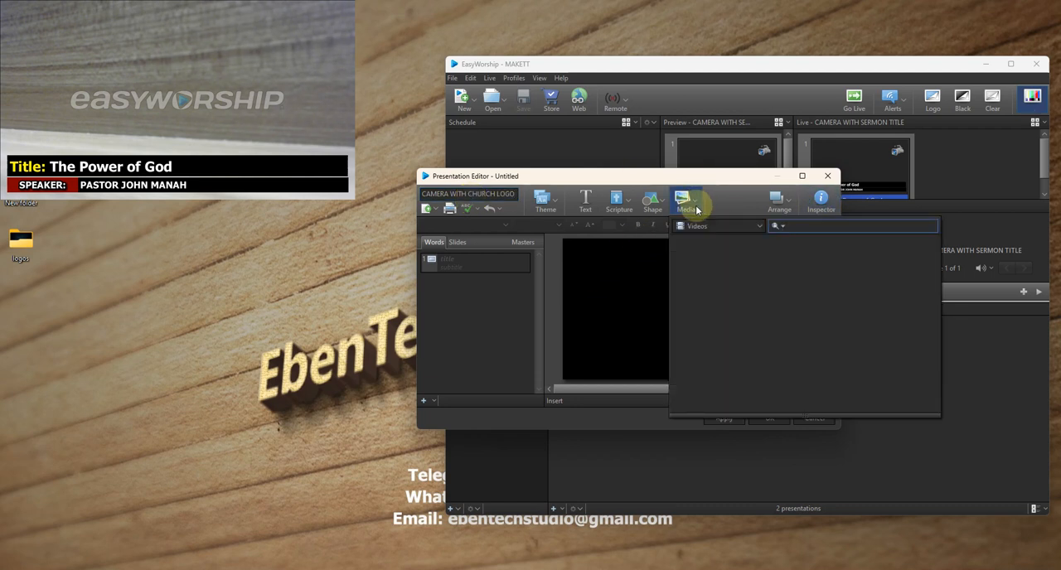
{"action": "left_click", "coordinate": [748, 194]}
{"action": "left_click", "coordinate": [826, 210]}
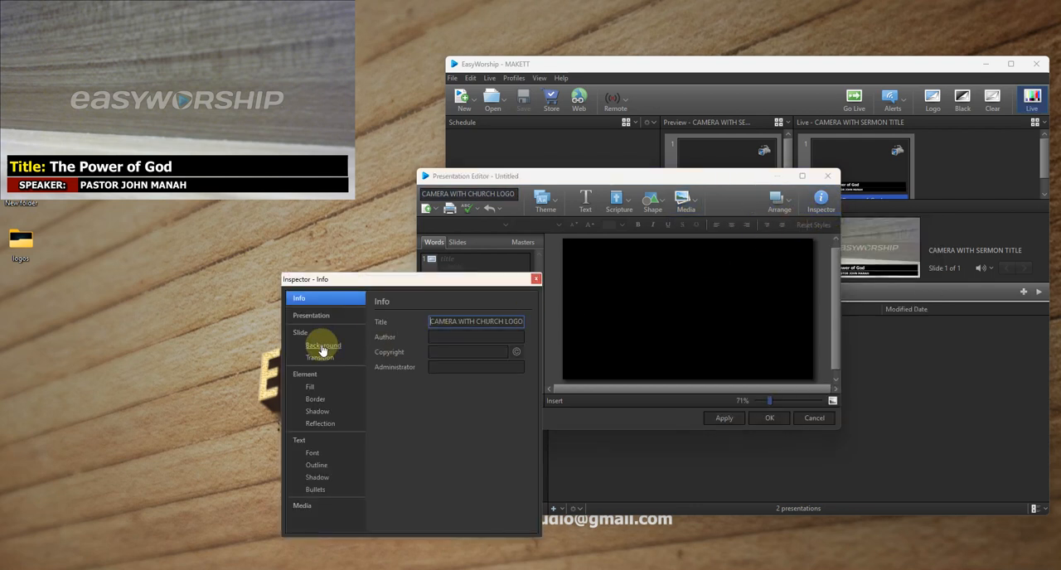
{"action": "left_click", "coordinate": [322, 346]}
{"action": "left_click", "coordinate": [460, 321]}
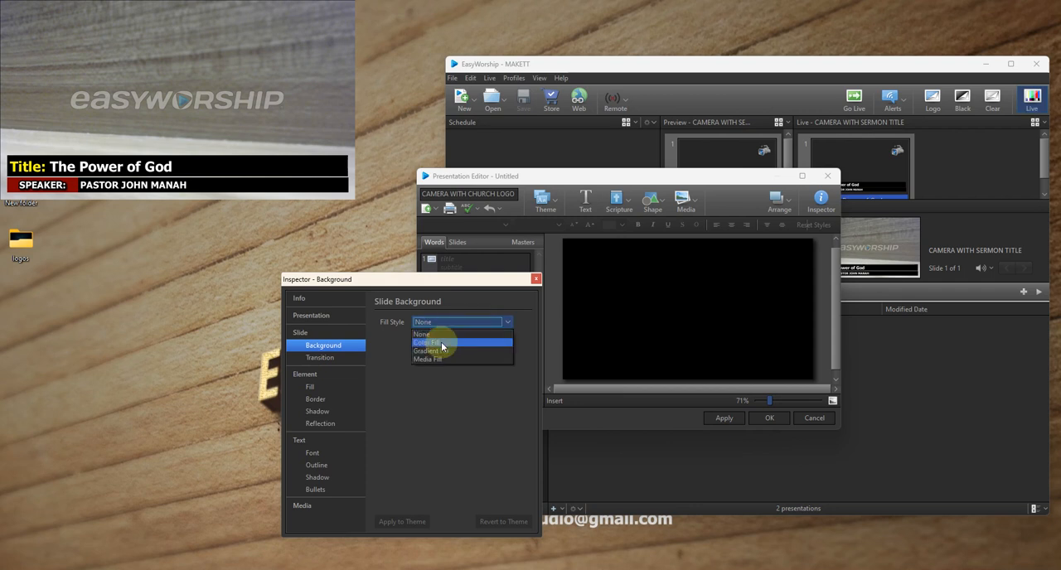
{"action": "left_click", "coordinate": [427, 359]}
{"action": "left_click", "coordinate": [482, 348]}
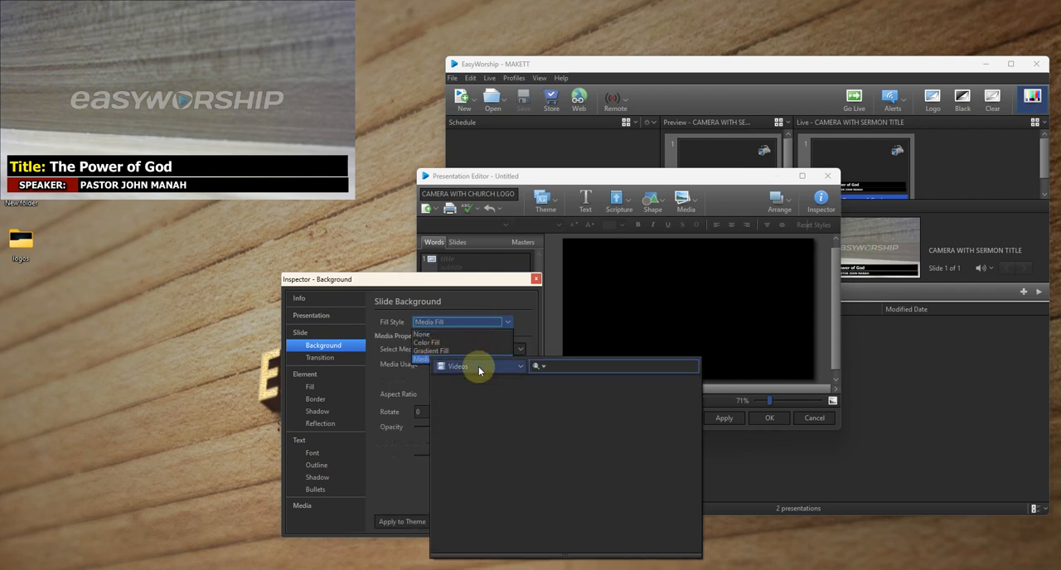
{"action": "left_click", "coordinate": [479, 367]}
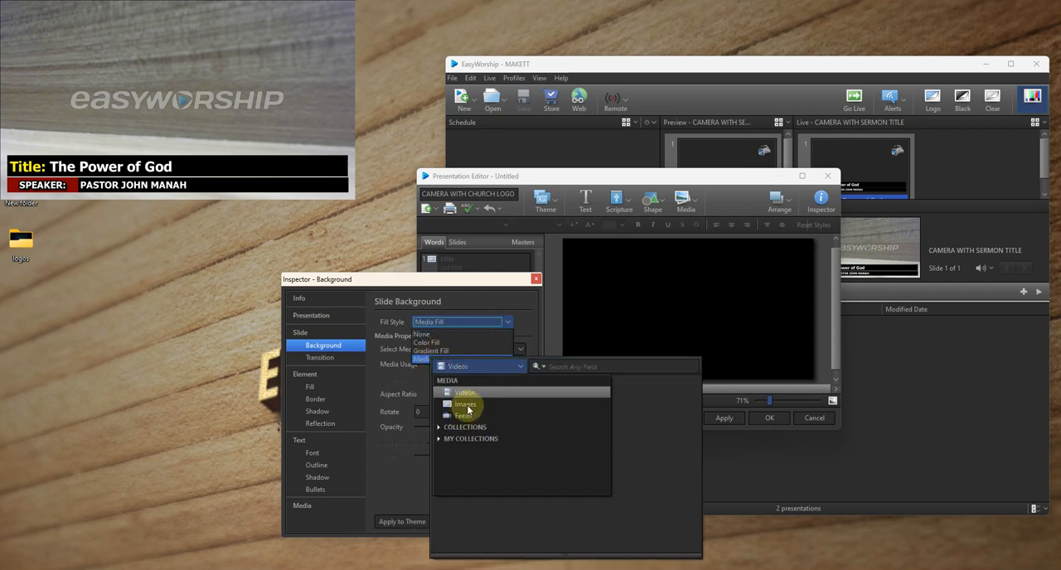
{"action": "left_click", "coordinate": [464, 416]}
{"action": "double_click", "coordinate": [468, 406]}
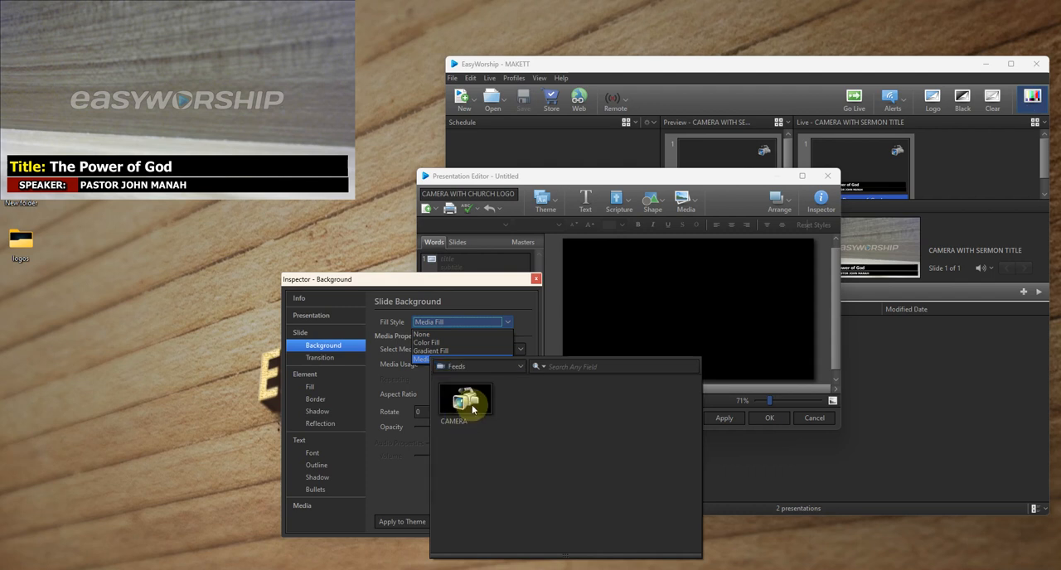
{"action": "left_click", "coordinate": [535, 281]}
{"action": "left_click", "coordinate": [819, 201]}
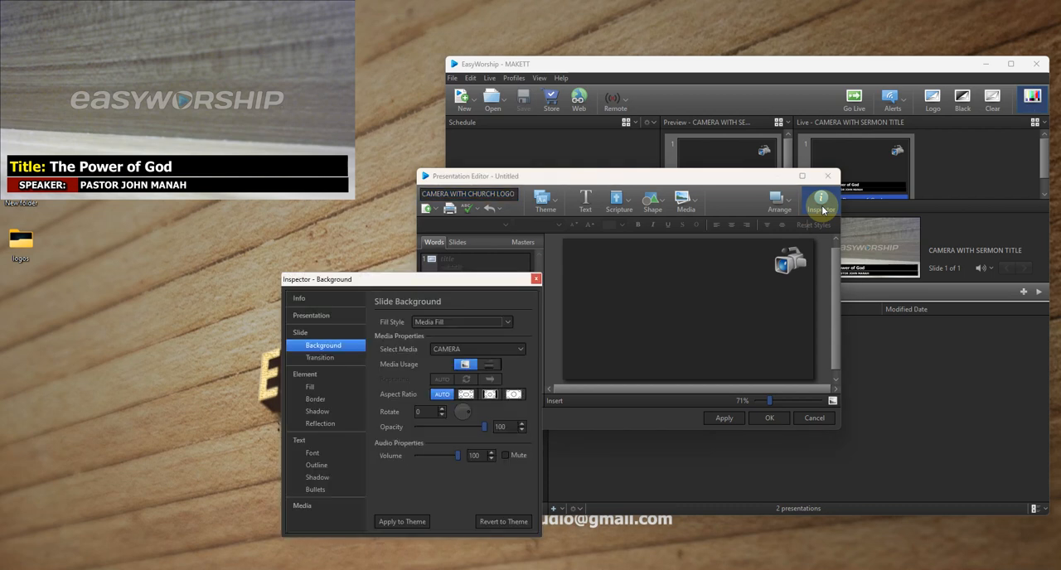
{"action": "left_click", "coordinate": [536, 279]}
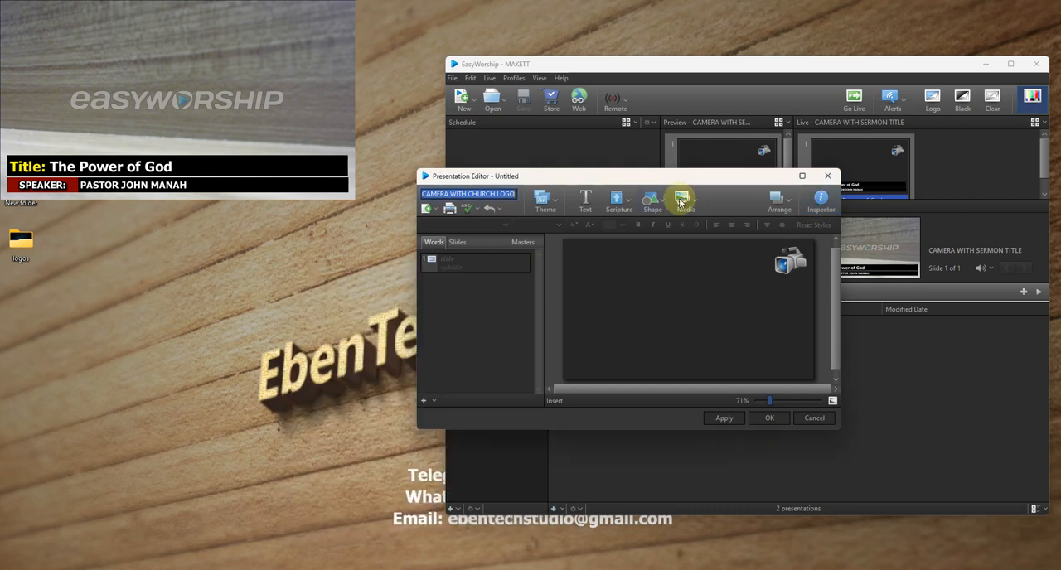
- Insert the imported EbenTech Studio logo from the Images library onto the slide
{"action": "left_click", "coordinate": [696, 209]}
{"action": "left_click", "coordinate": [699, 226]}
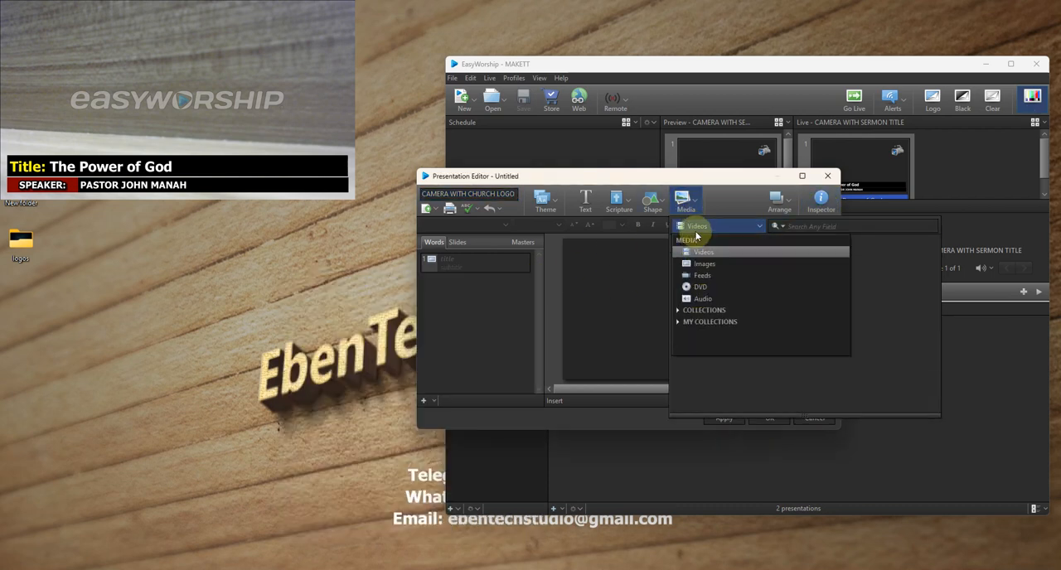
{"action": "left_click", "coordinate": [696, 264]}
{"action": "double_click", "coordinate": [703, 259]}
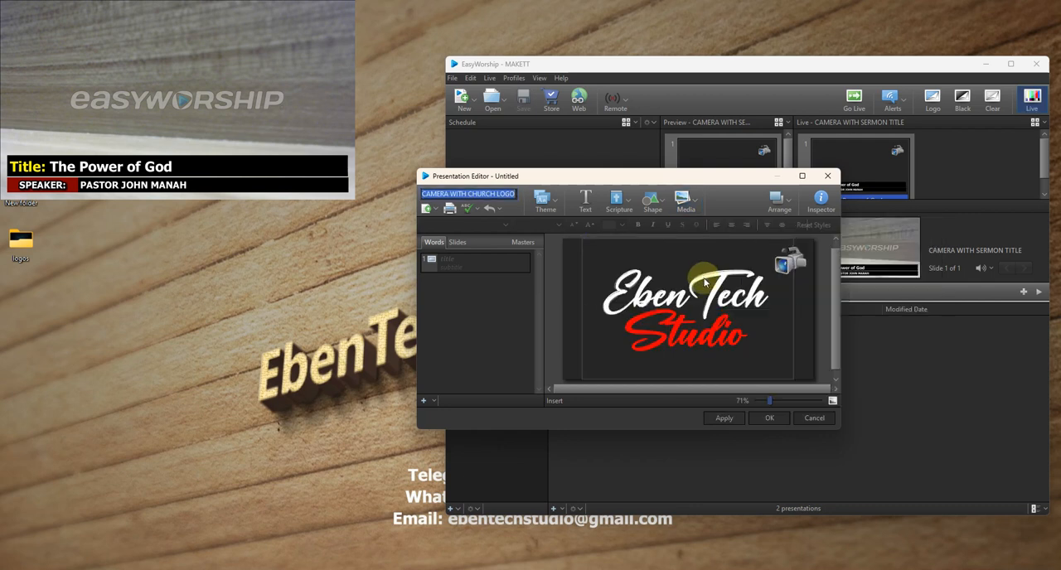
- Shrink the EbenTech Studio logo and place it in the upper-left corner of the slide
{"action": "left_click", "coordinate": [713, 341]}
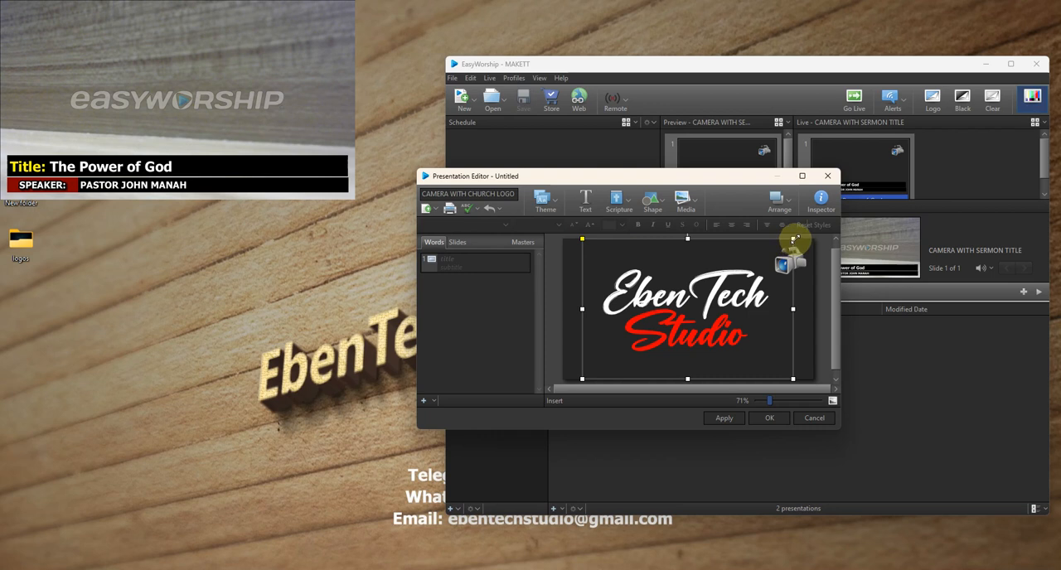
{"action": "left_click_drag", "start_coordinate": [793, 239], "coordinate": [663, 308]}
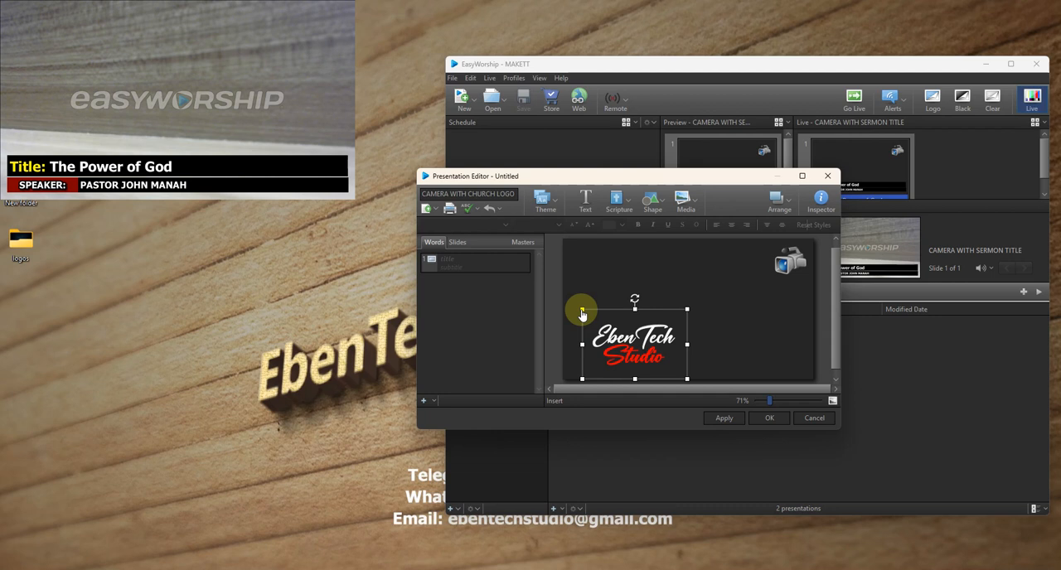
{"action": "left_click", "coordinate": [581, 311]}
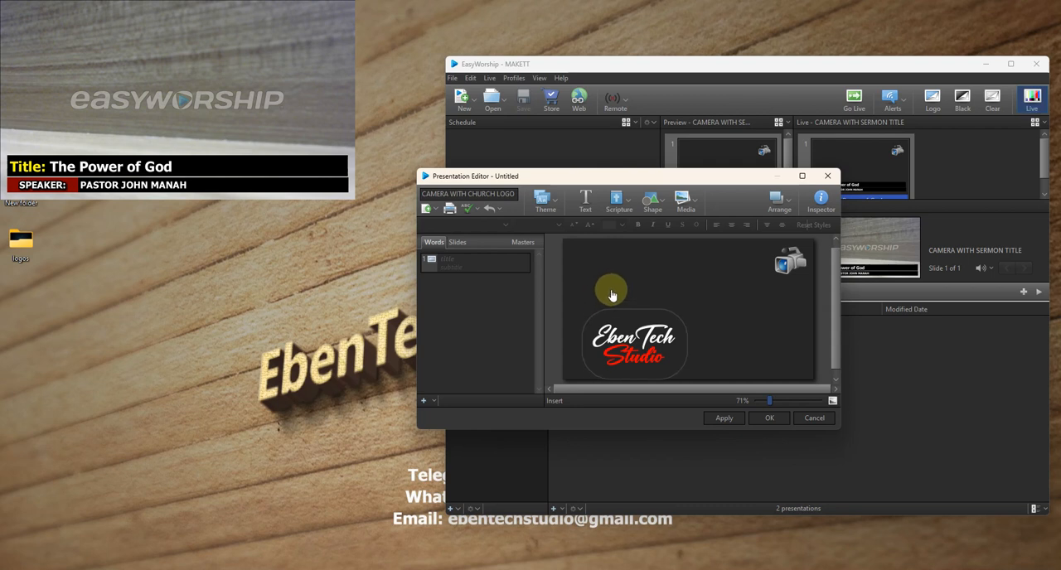
{"action": "left_click", "coordinate": [572, 336]}
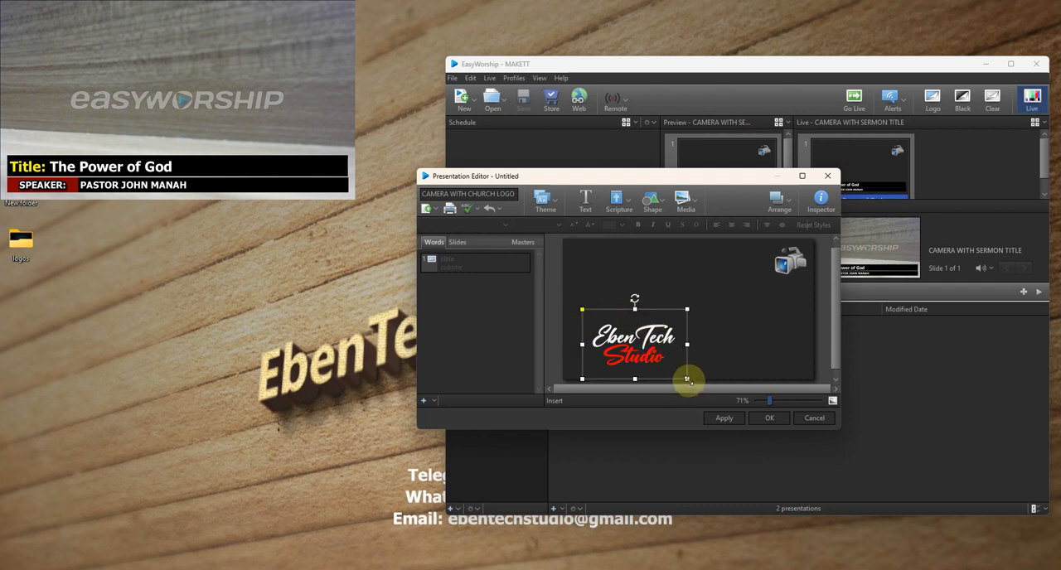
{"action": "left_click_drag", "start_coordinate": [686, 378], "coordinate": [592, 253]}
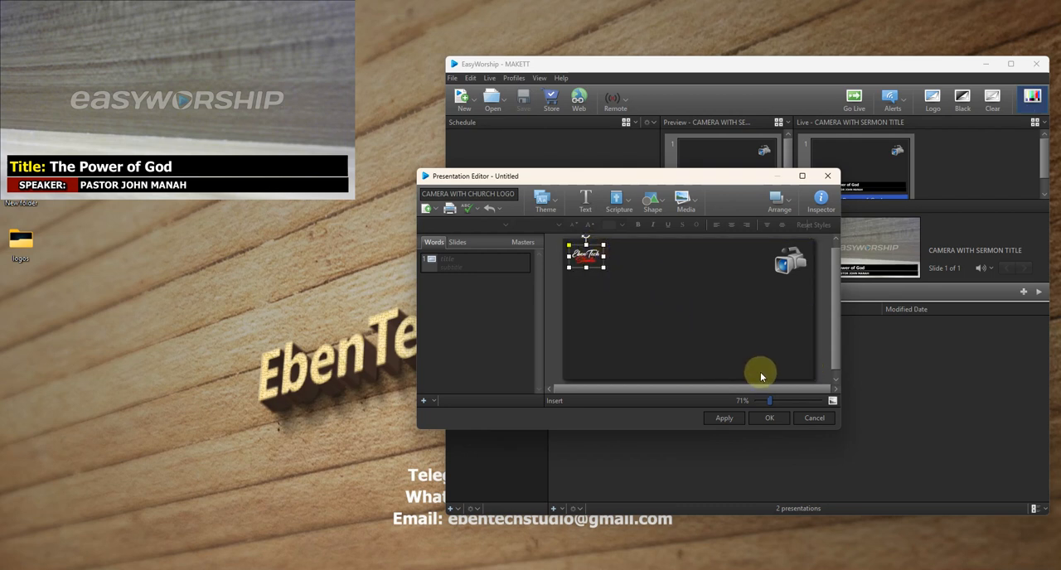
- Save the CAMERA WITH CHURCH LOGO presentation and show it live
{"action": "left_click", "coordinate": [763, 418]}
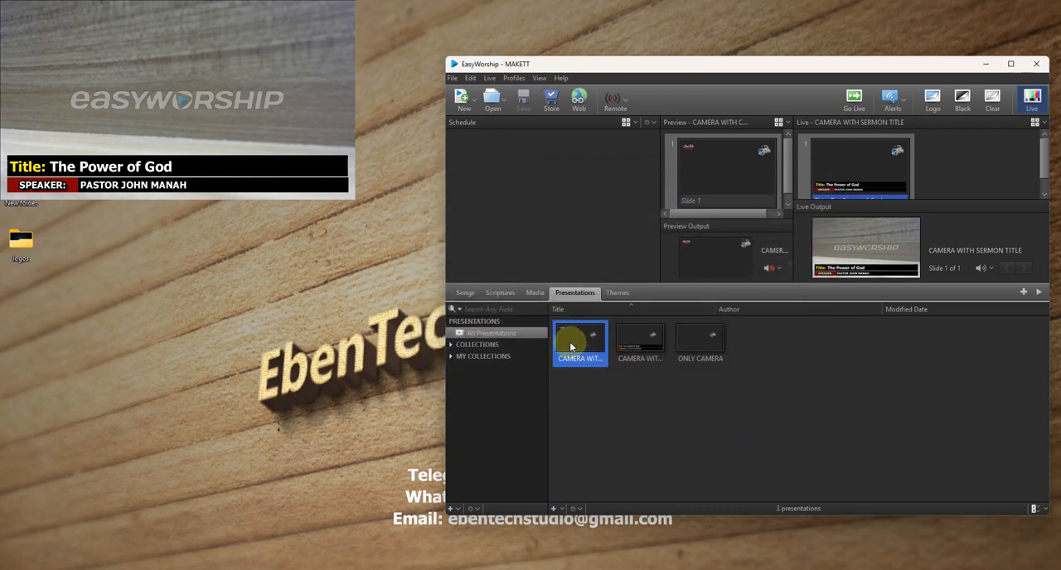
{"action": "double_click", "coordinate": [568, 343]}
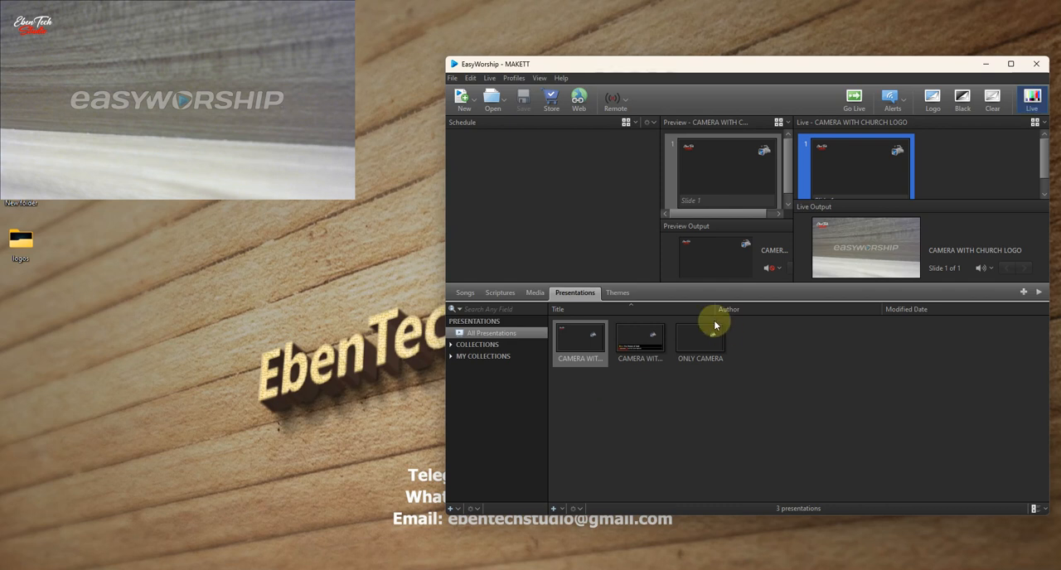
- Create a new scripture theme and narrow its scripture text box to the right half of the slide
{"action": "left_click", "coordinate": [618, 293]}
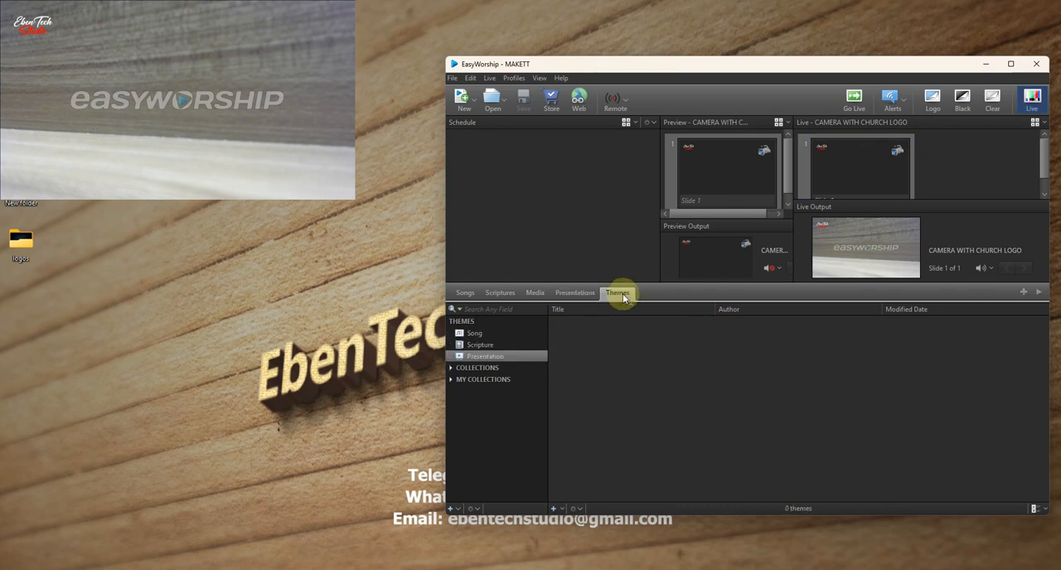
{"action": "left_click", "coordinate": [553, 509]}
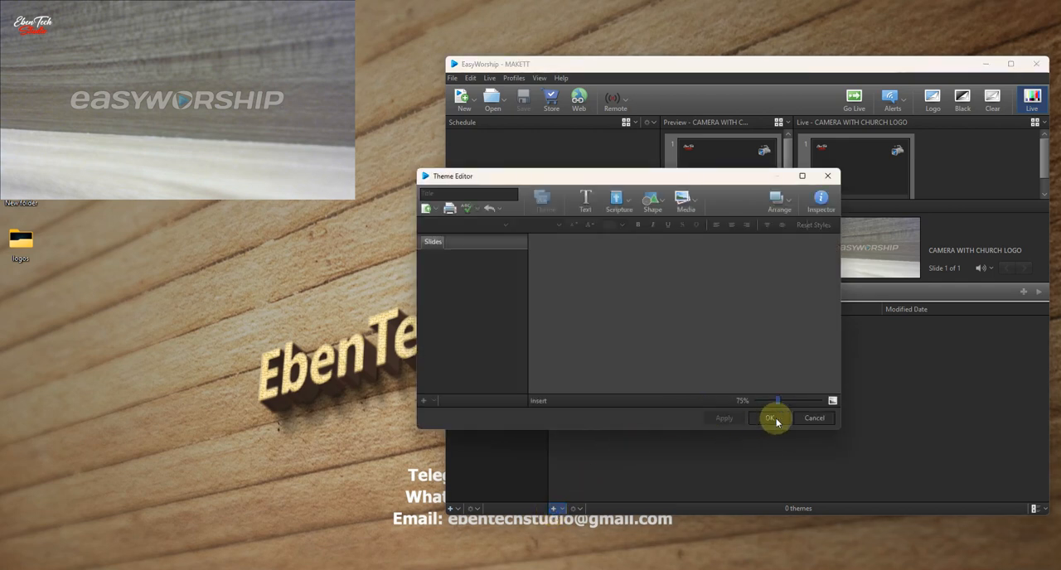
{"action": "left_click", "coordinate": [817, 418]}
{"action": "left_click", "coordinate": [481, 344]}
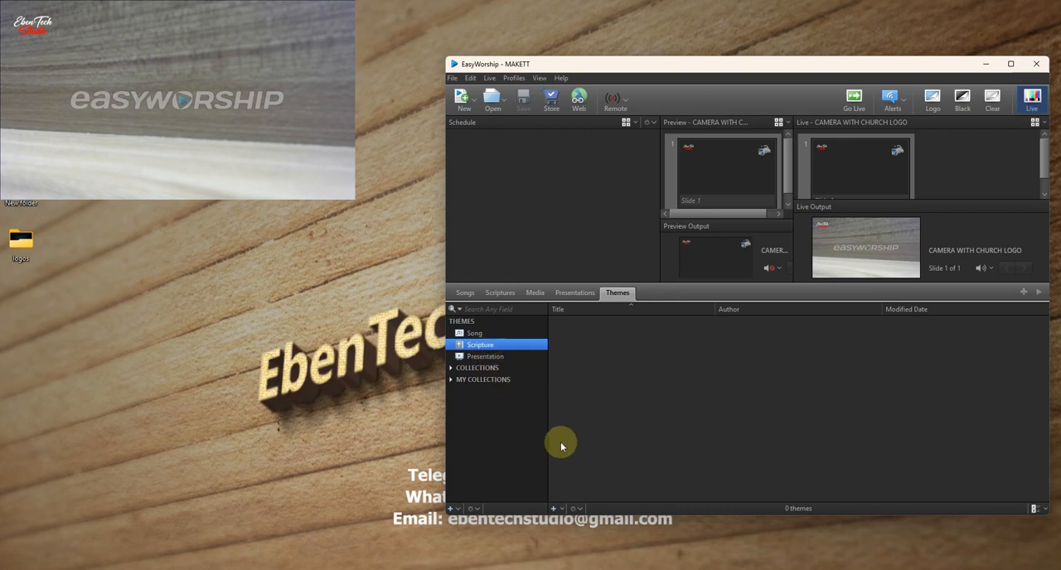
{"action": "left_click", "coordinate": [554, 510]}
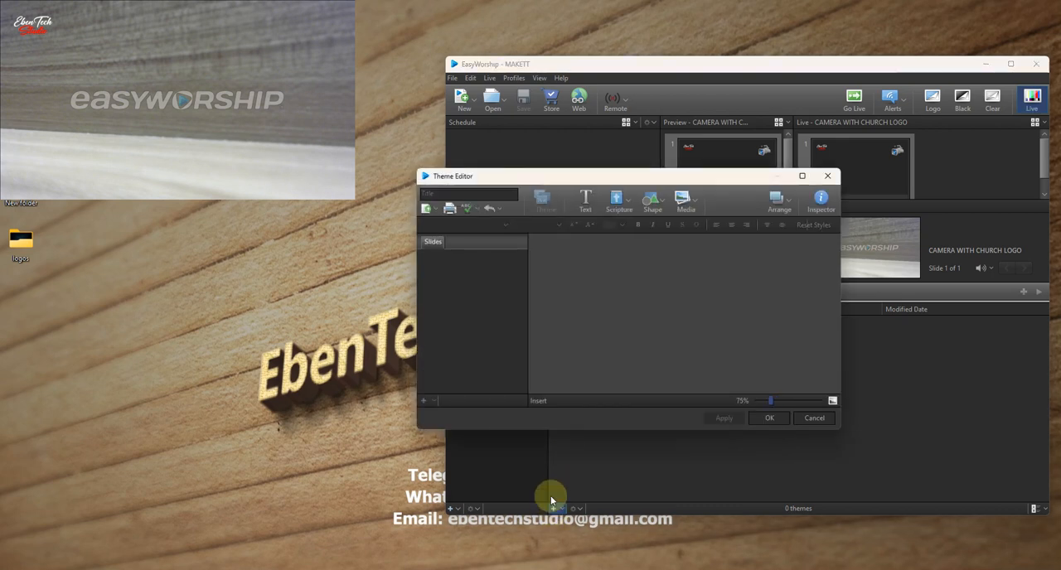
{"action": "left_click", "coordinate": [574, 311]}
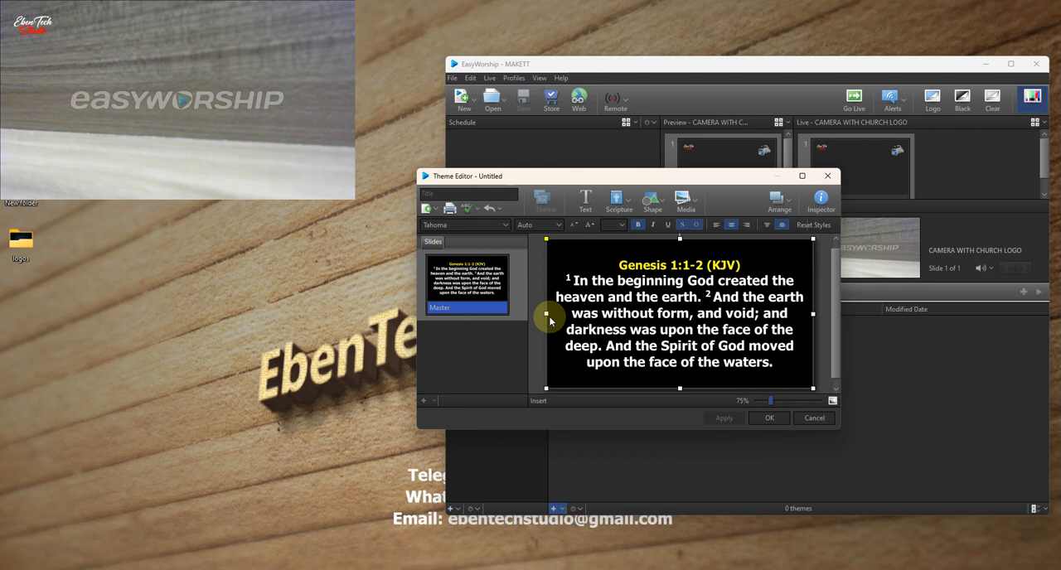
{"action": "left_click_drag", "start_coordinate": [546, 313], "coordinate": [679, 325]}
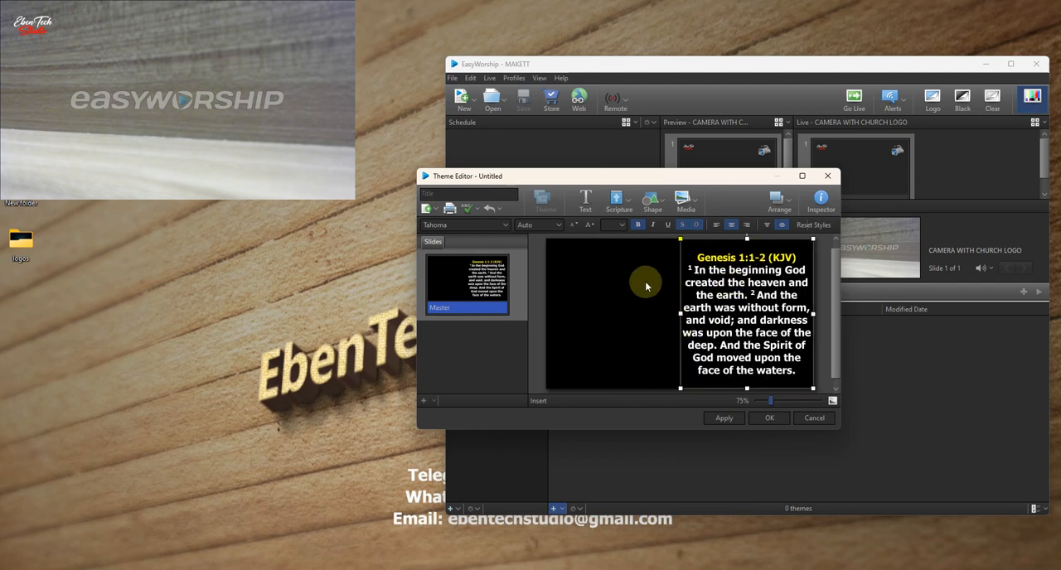
- Insert the EbenTech Studio logo from the Images library and shrink it into the theme slide's upper-left corner
{"action": "left_click", "coordinate": [697, 210]}
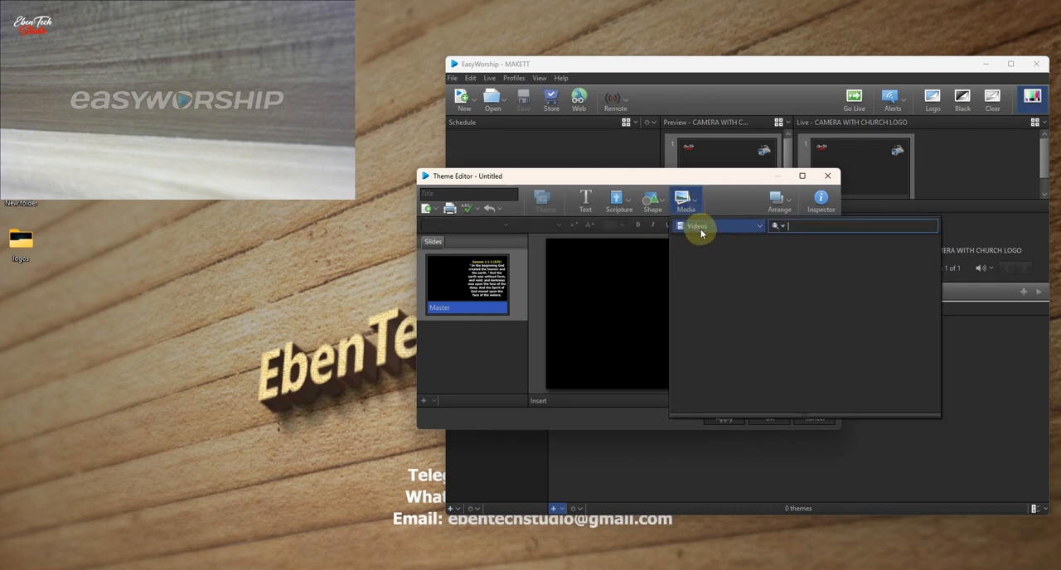
{"action": "left_click", "coordinate": [722, 178]}
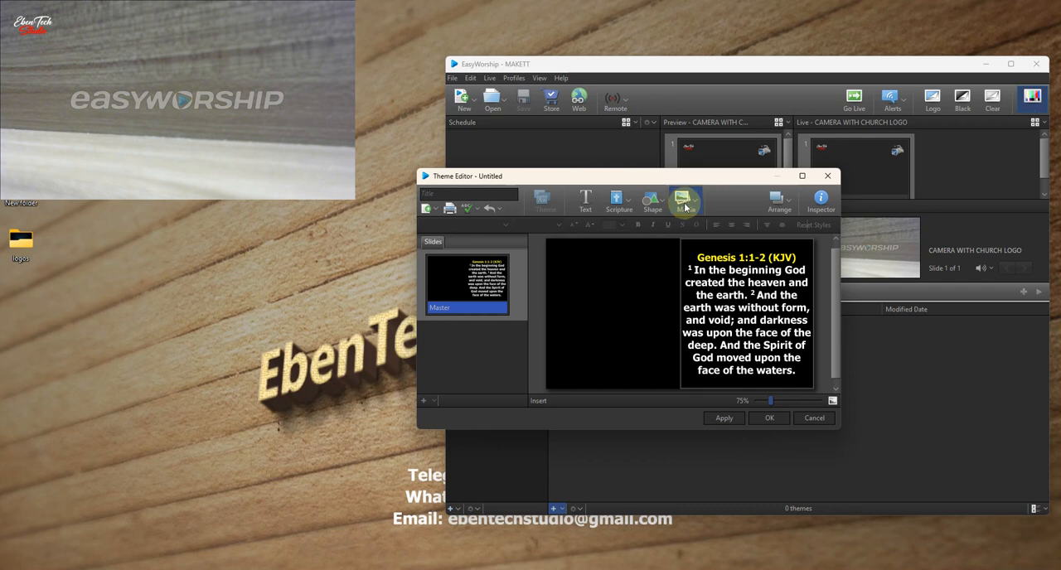
{"action": "left_click", "coordinate": [684, 207]}
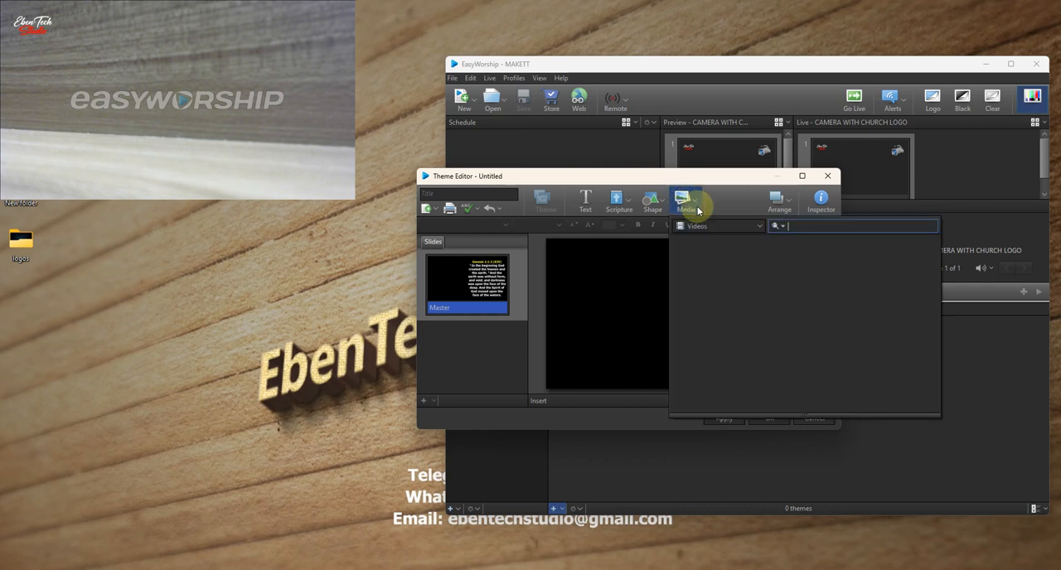
{"action": "left_click", "coordinate": [703, 225]}
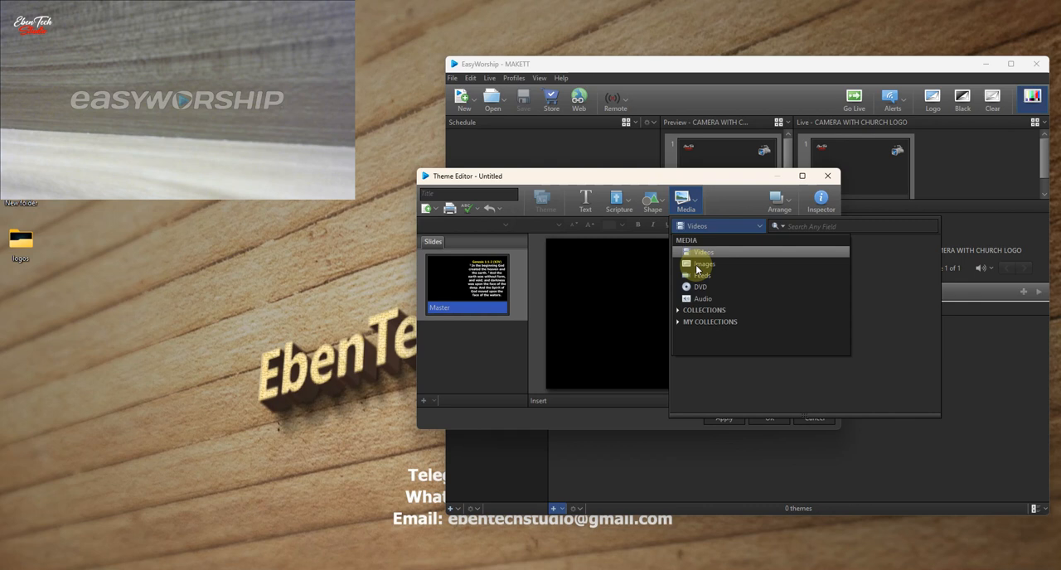
{"action": "left_click", "coordinate": [698, 258]}
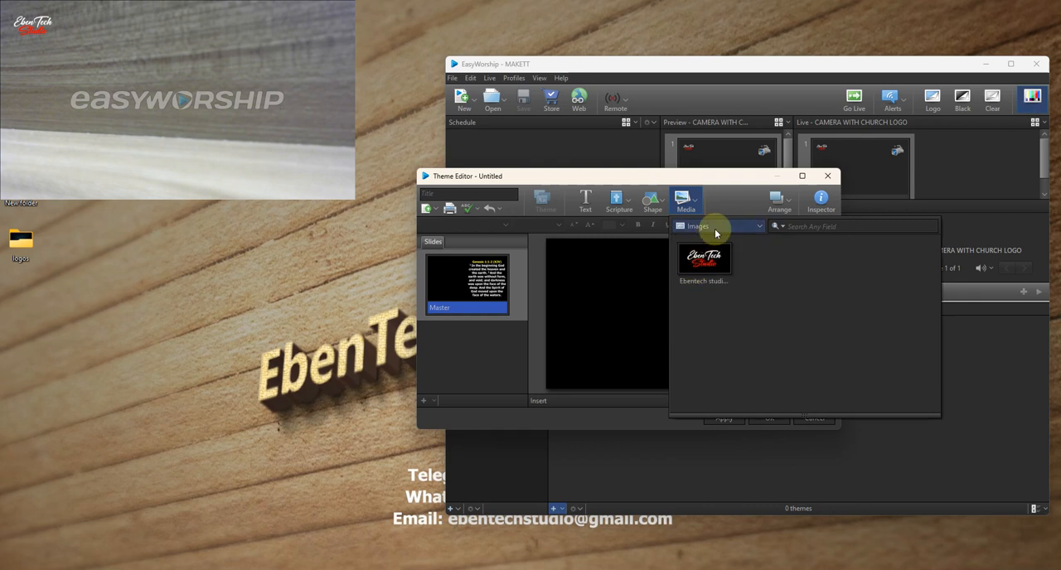
{"action": "left_click", "coordinate": [730, 193]}
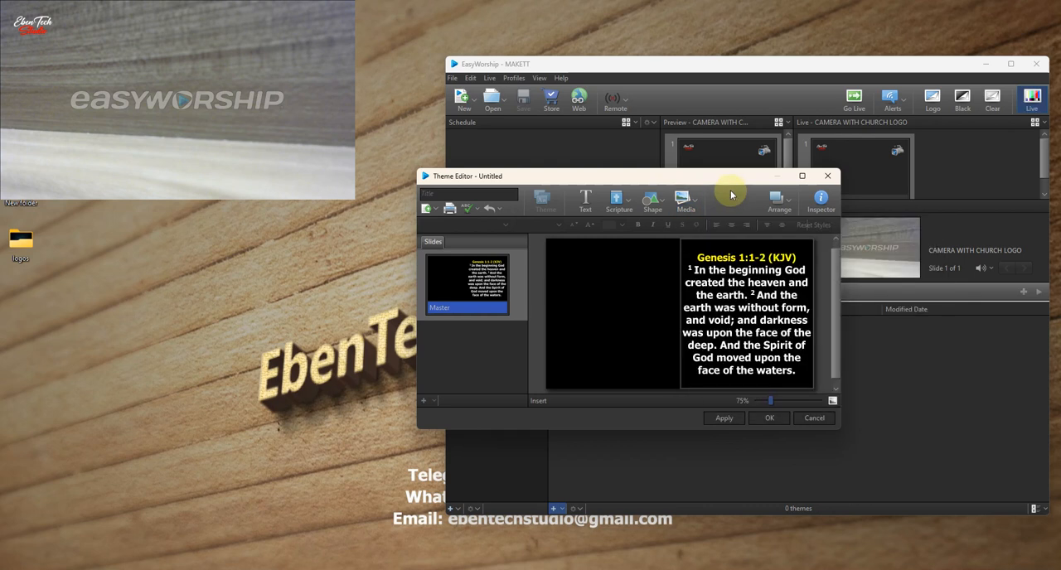
{"action": "left_click", "coordinate": [687, 204]}
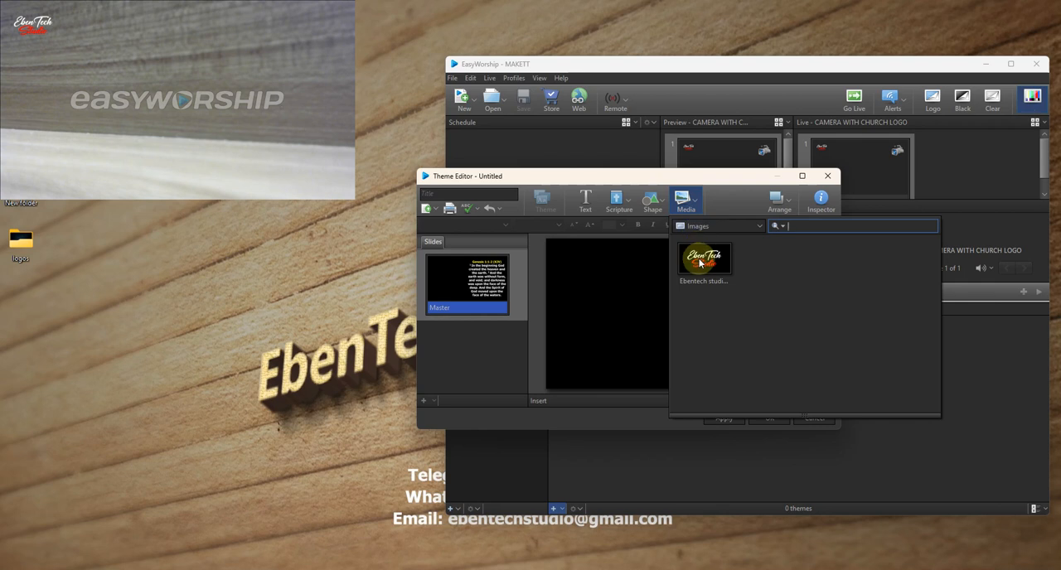
{"action": "double_click", "coordinate": [701, 262]}
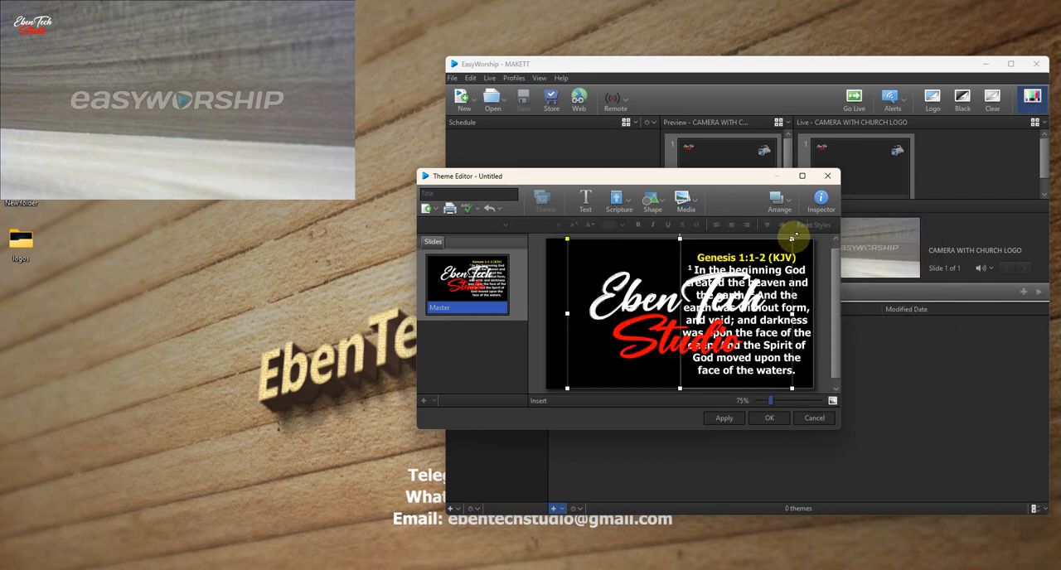
{"action": "left_click_drag", "start_coordinate": [792, 239], "coordinate": [574, 258]}
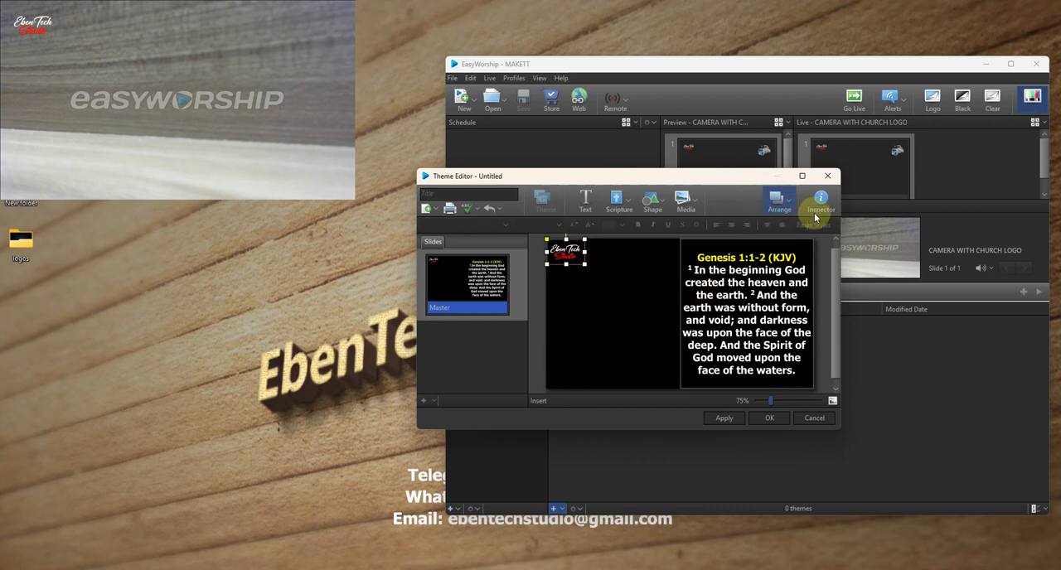
- Insert the camera feed from Feeds, scaled to half the slide's width and centred vertically in the left half
{"action": "left_click", "coordinate": [685, 201]}
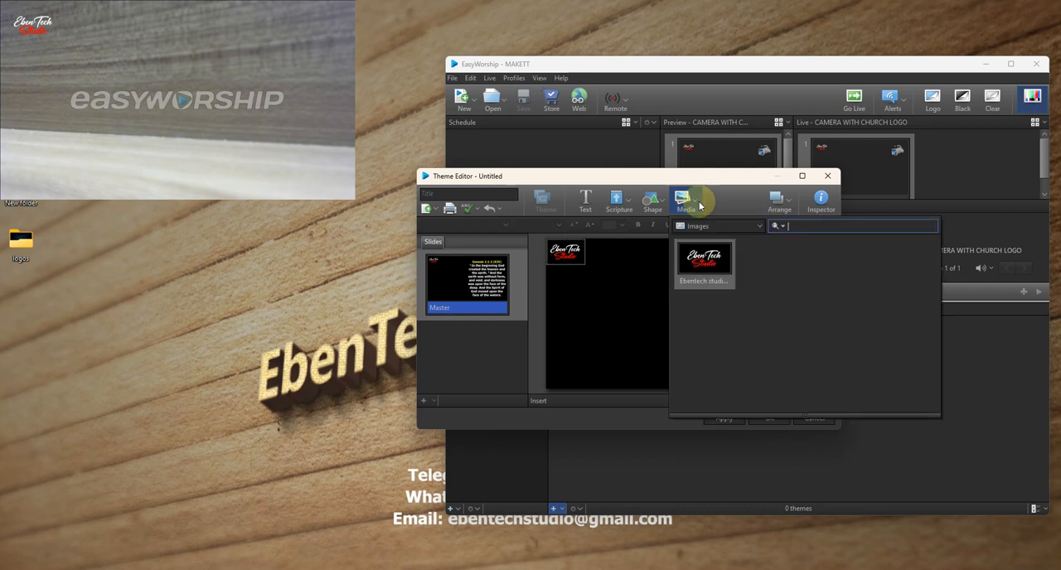
{"action": "left_click", "coordinate": [705, 227]}
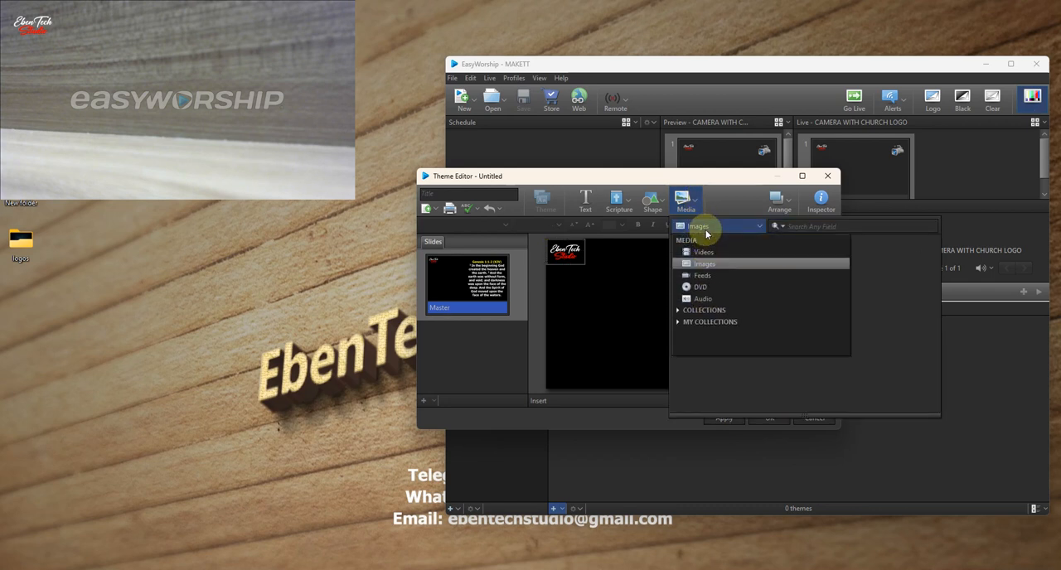
{"action": "left_click", "coordinate": [707, 276]}
{"action": "double_click", "coordinate": [723, 272]}
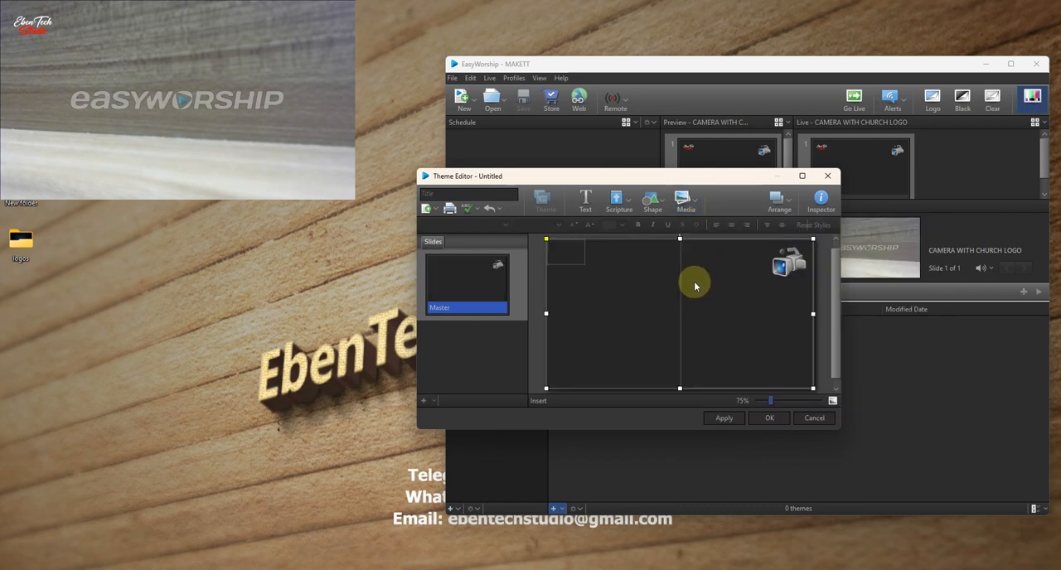
{"action": "left_click_drag", "start_coordinate": [813, 239], "coordinate": [651, 315]}
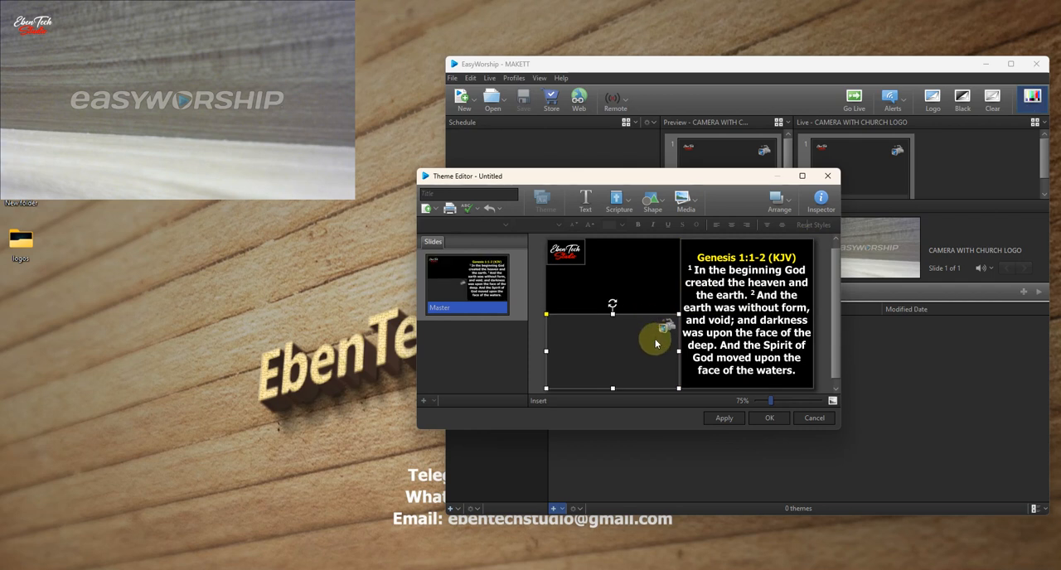
{"action": "left_click_drag", "start_coordinate": [644, 349], "coordinate": [644, 315]}
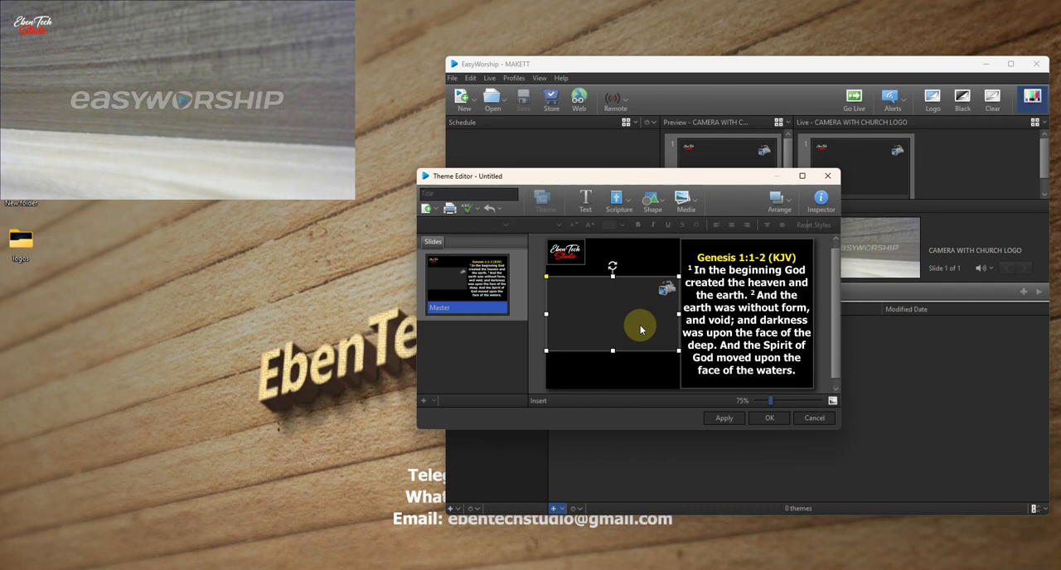
- Title the scripture theme CAMERA WITH SCRIPTURE BY SIDE and save it
{"action": "left_click", "coordinate": [470, 193]}
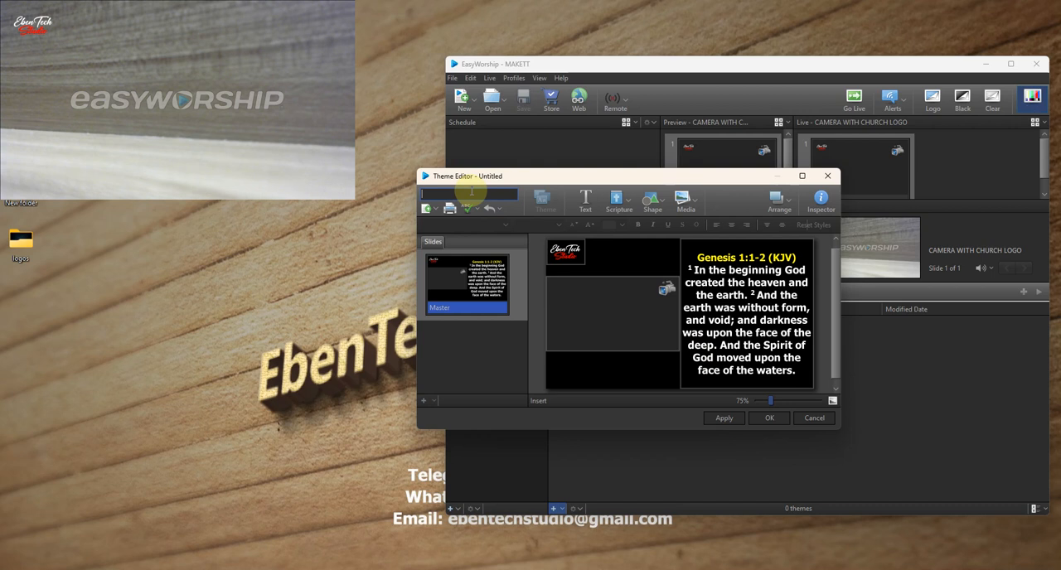
{"action": "type", "text": "CAMERA WITH"}
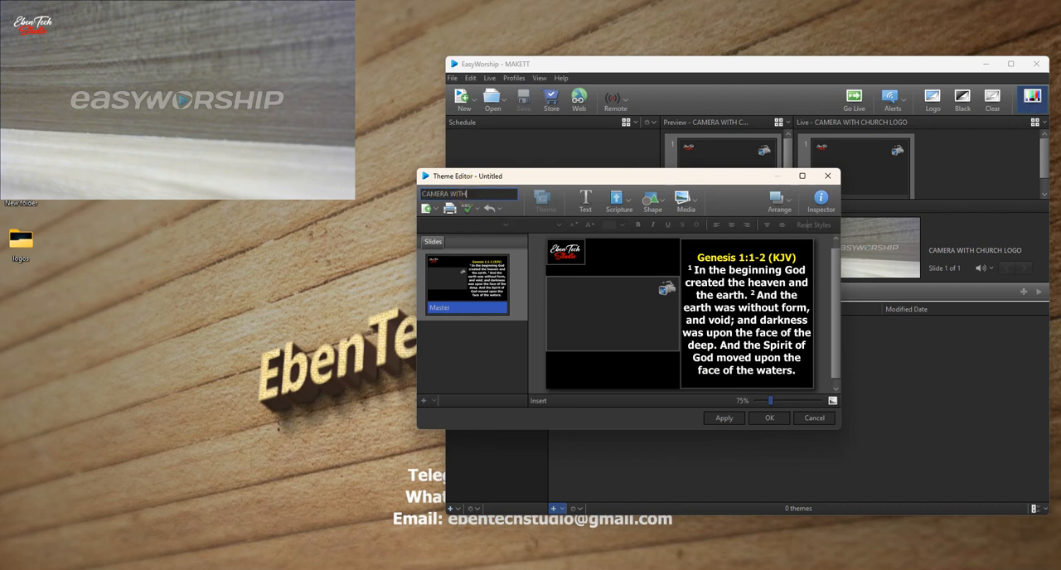
{"action": "type", "text": " SCRIPTURE"}
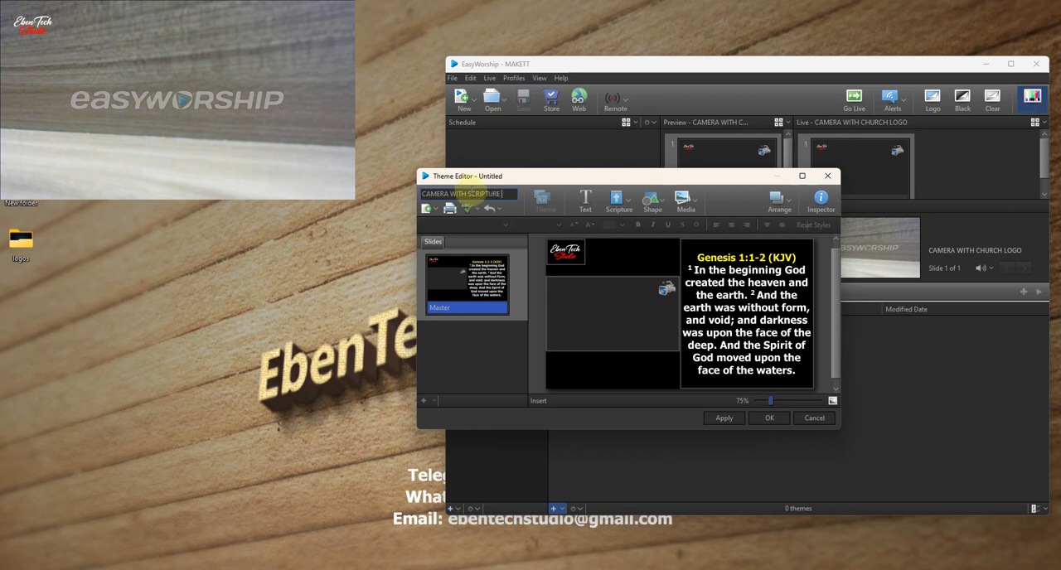
{"action": "type", "text": " BY SIDE"}
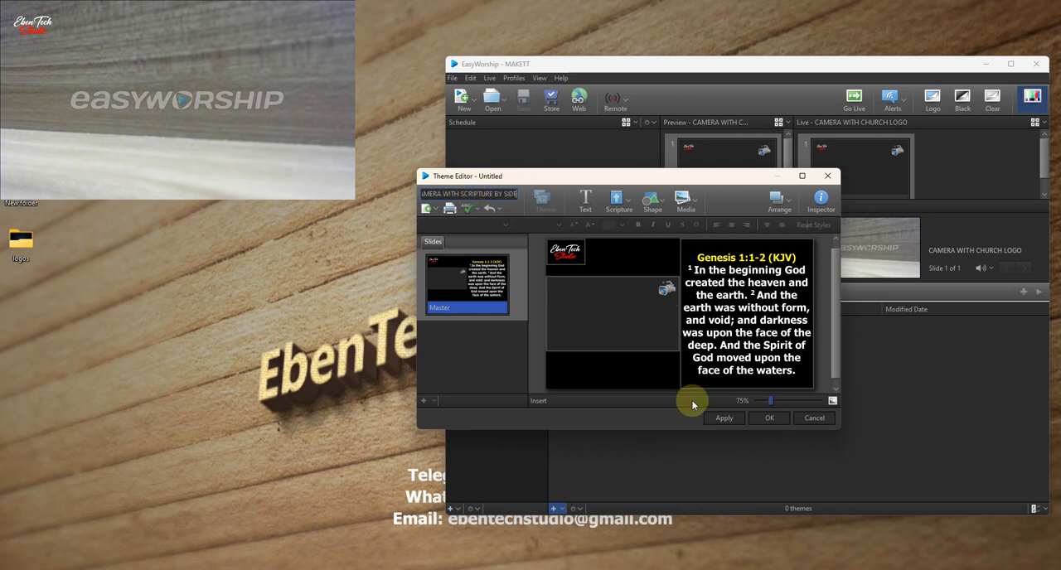
{"action": "left_click", "coordinate": [770, 419]}
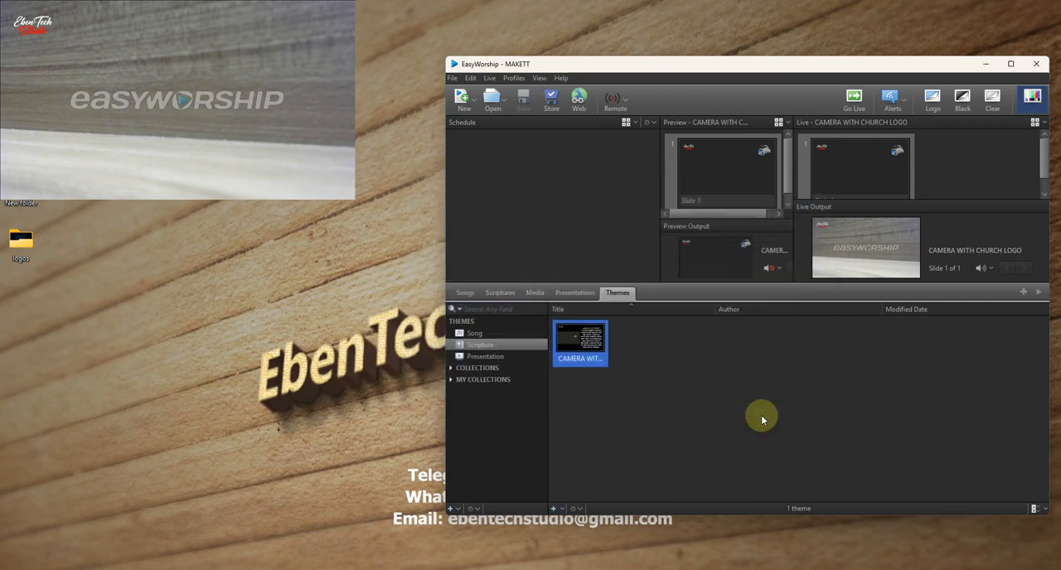
- Look up Ruth 1:1 in the HCSB scriptures and show the verse live
{"action": "left_click", "coordinate": [494, 292]}
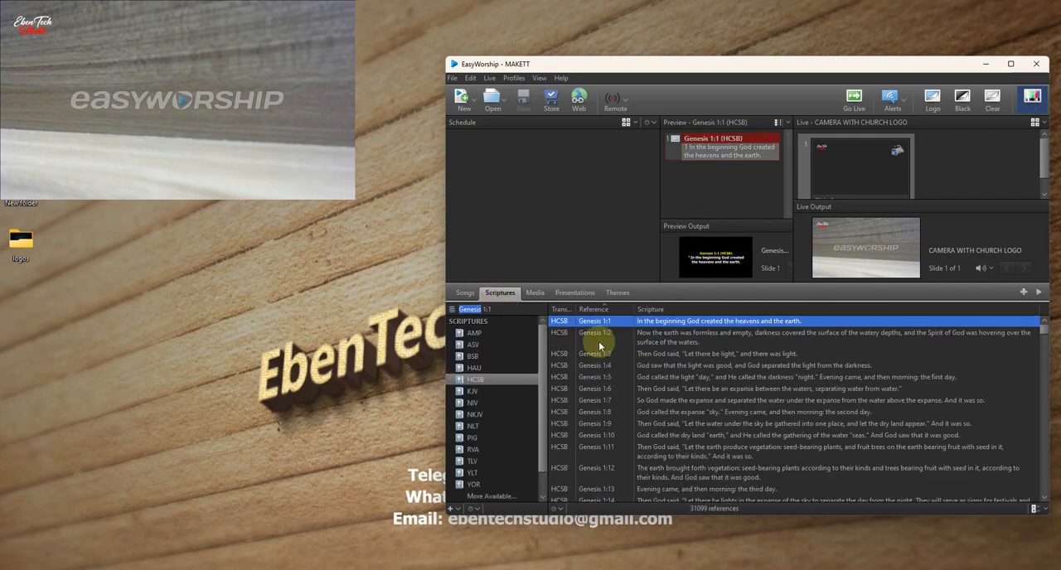
{"action": "mouse_move", "coordinate": [543, 340]}
{"action": "left_mouse_down"}
{"action": "mouse_move", "coordinate": [542, 356]}
{"action": "mouse_move", "coordinate": [541, 338]}
{"action": "left_mouse_up"}
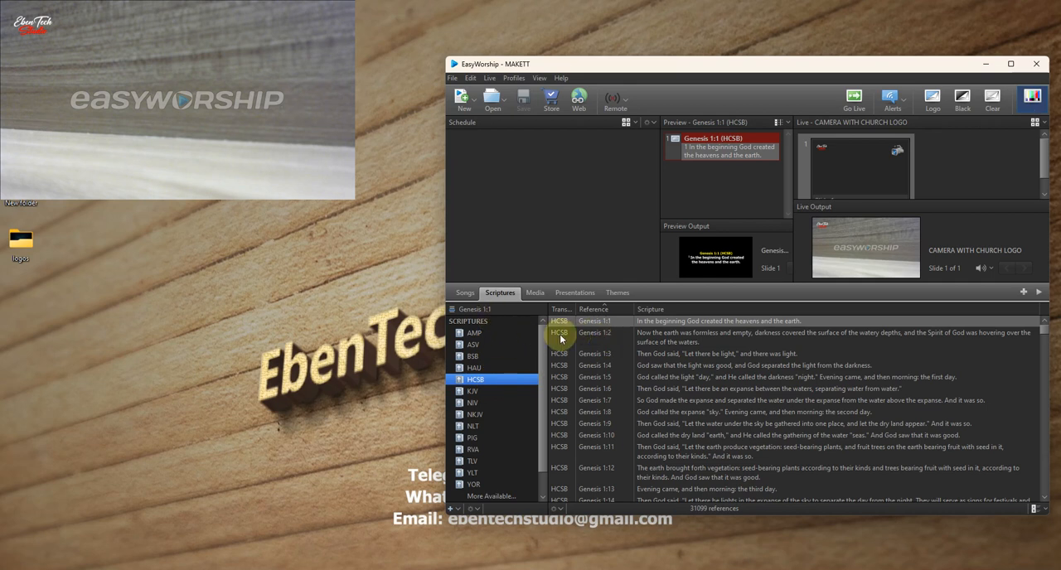
{"action": "left_click", "coordinate": [469, 309]}
{"action": "type", "text": "Ruth 1:1"}
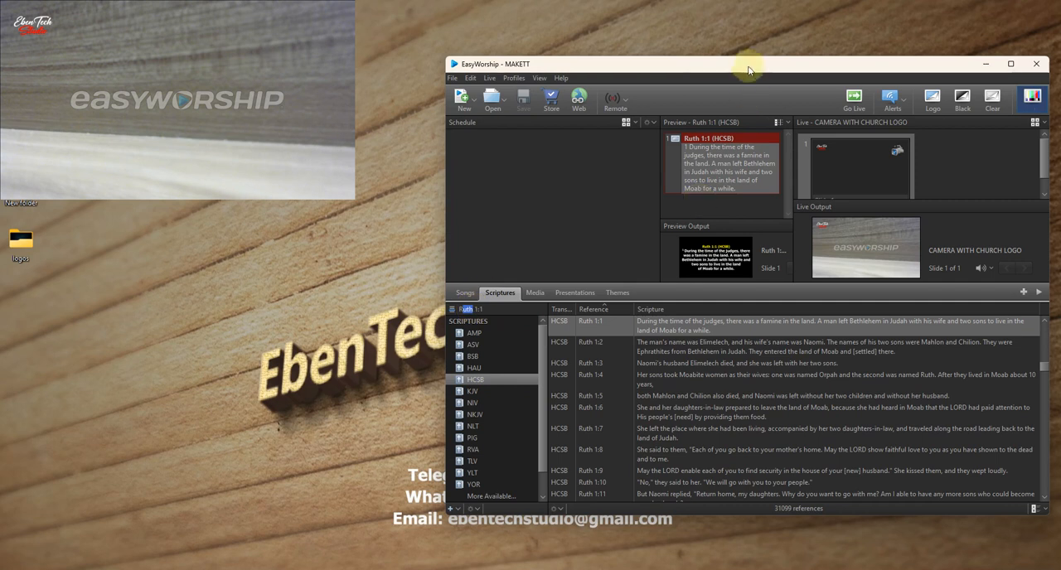
{"action": "left_click_drag", "start_coordinate": [748, 66], "coordinate": [700, 68]}
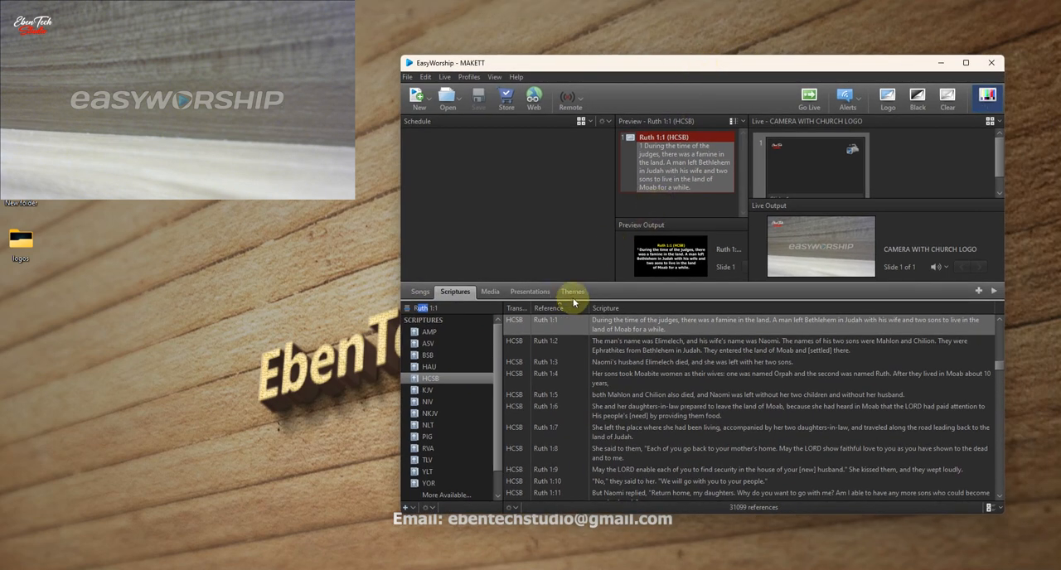
{"action": "double_click", "coordinate": [699, 175]}
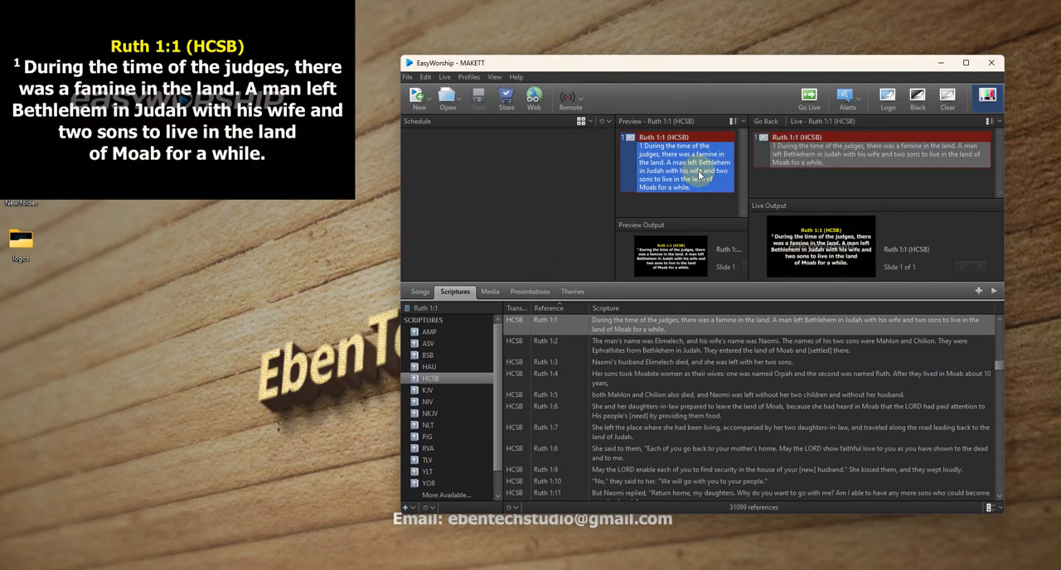
- Apply the CAMERA WITH SCRIPTURE BY SIDE theme to the previewed Ruth 1:1 verse and show it live
{"action": "left_click", "coordinate": [579, 293]}
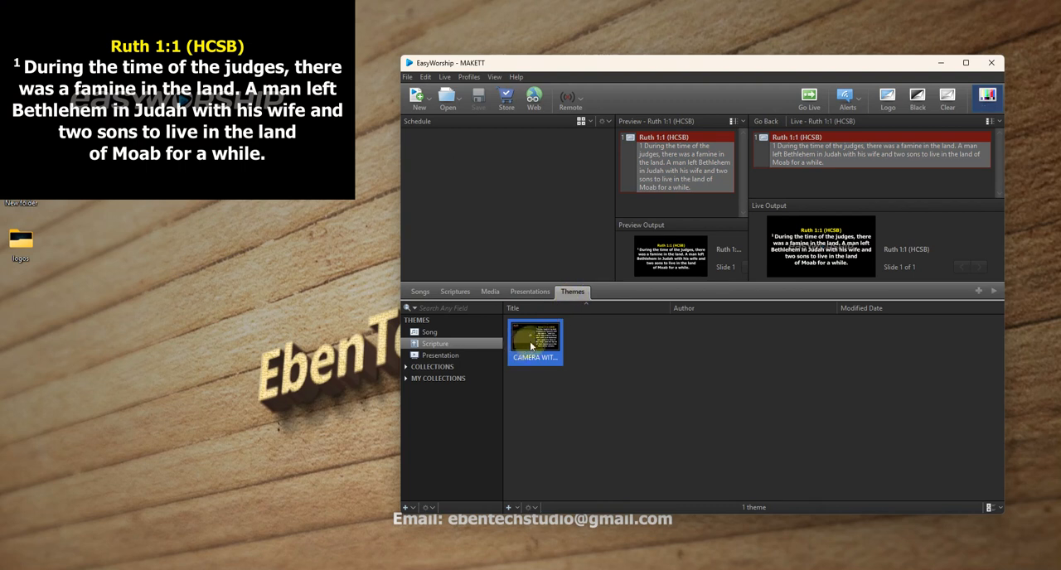
{"action": "left_click_drag", "start_coordinate": [537, 350], "coordinate": [678, 179]}
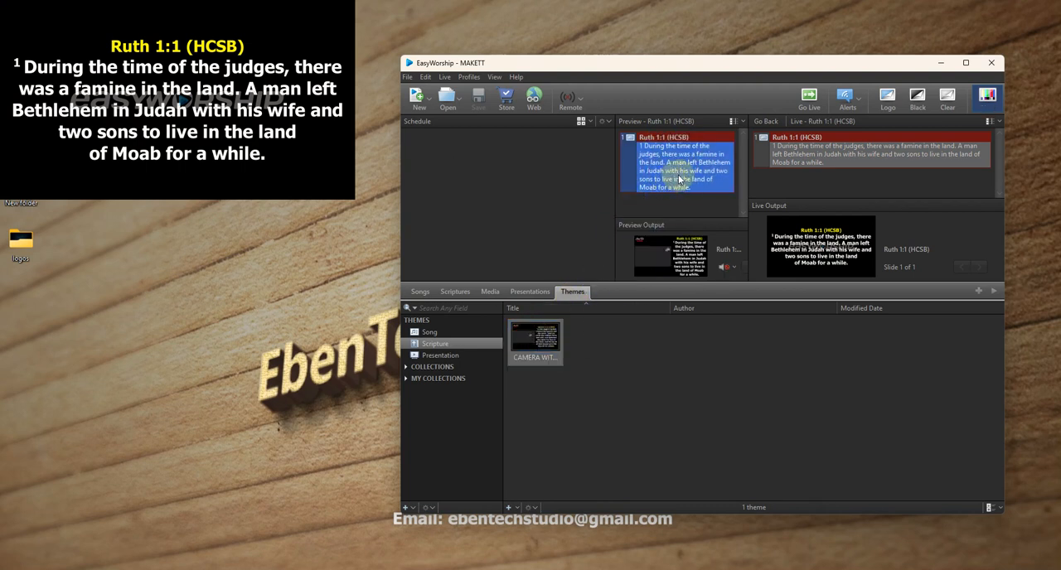
{"action": "double_click", "coordinate": [684, 180]}
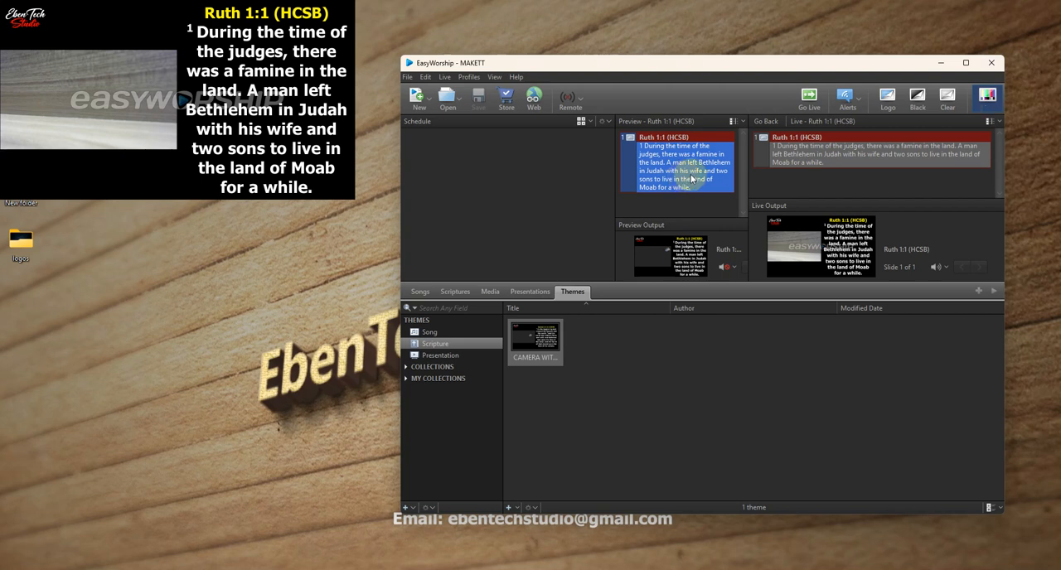
- Show Ruth 1:1 live from the HCSB scriptures without the camera theme, and add the verse to the schedule
{"action": "left_click", "coordinate": [460, 293]}
{"action": "double_click", "coordinate": [560, 324]}
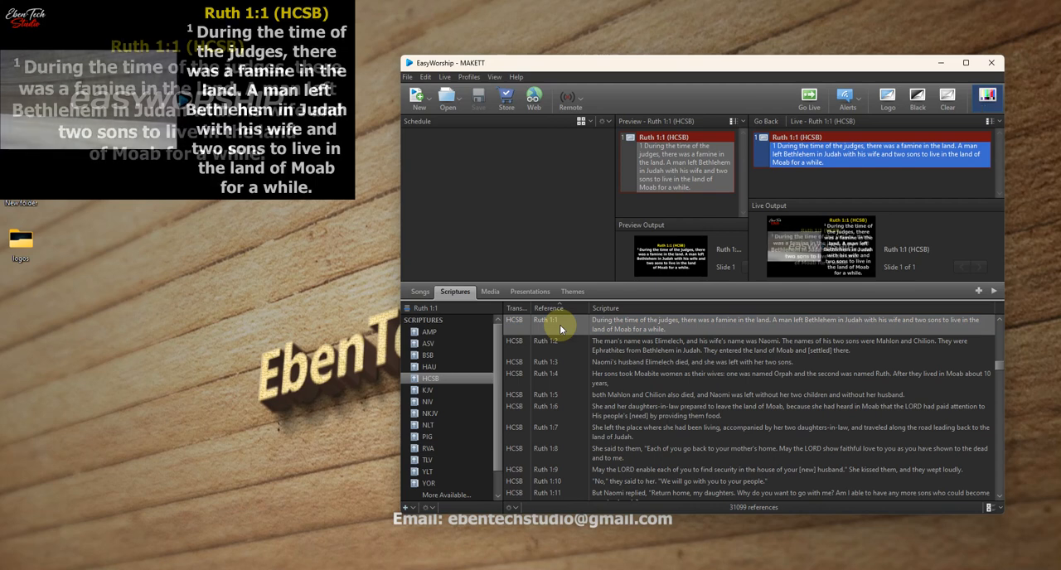
{"action": "left_click", "coordinate": [570, 295]}
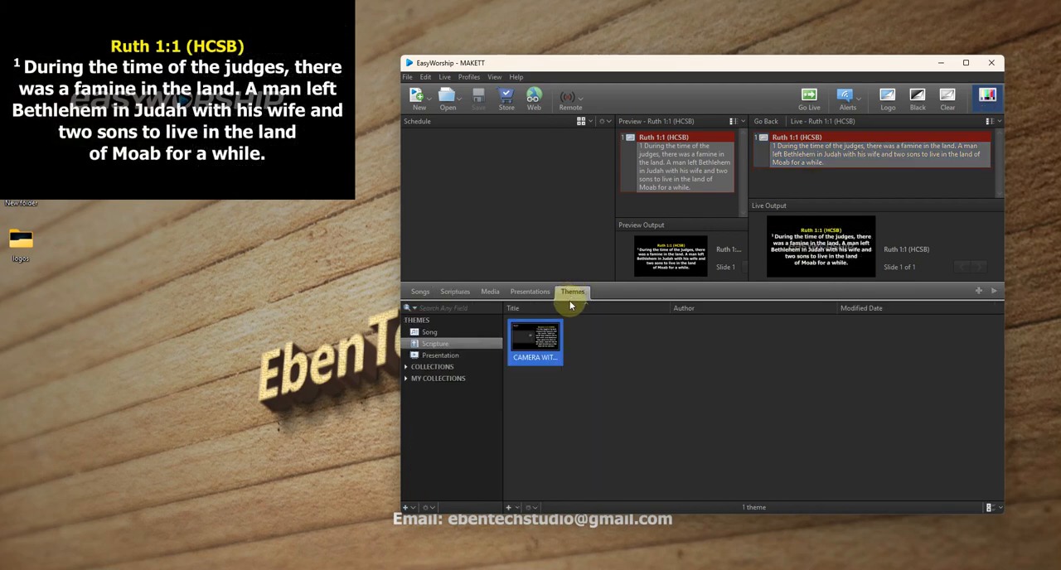
{"action": "left_click", "coordinate": [423, 295]}
{"action": "left_click", "coordinate": [453, 293]}
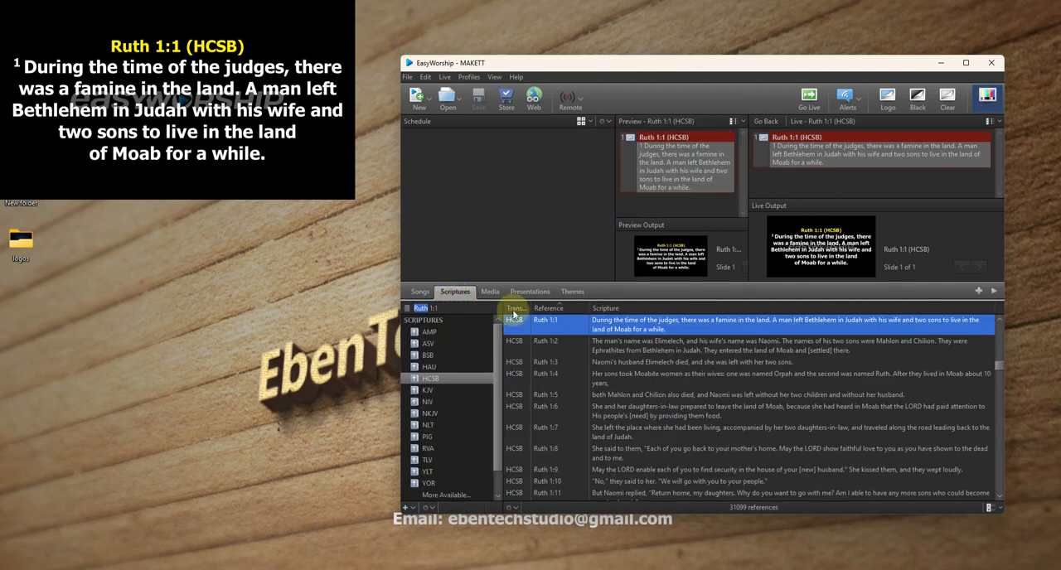
{"action": "left_click_drag", "start_coordinate": [521, 322], "coordinate": [431, 216]}
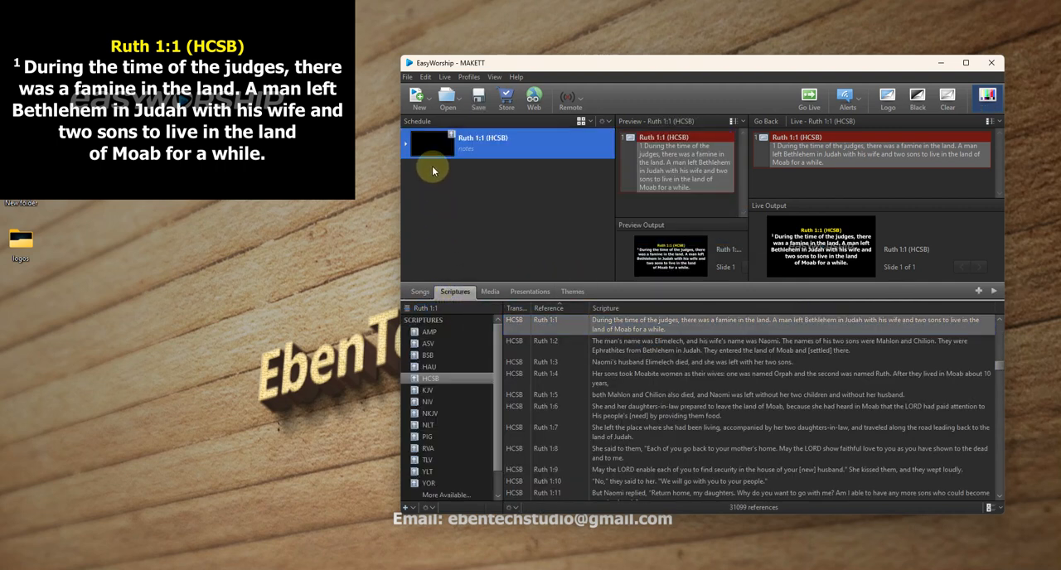
- Apply the CAMERA WITH SCRIPTURE BY SIDE theme to the scheduled Ruth 1:1 verse and show that schedule item live
{"action": "left_click", "coordinate": [573, 293]}
{"action": "left_click_drag", "start_coordinate": [547, 335], "coordinate": [482, 159]}
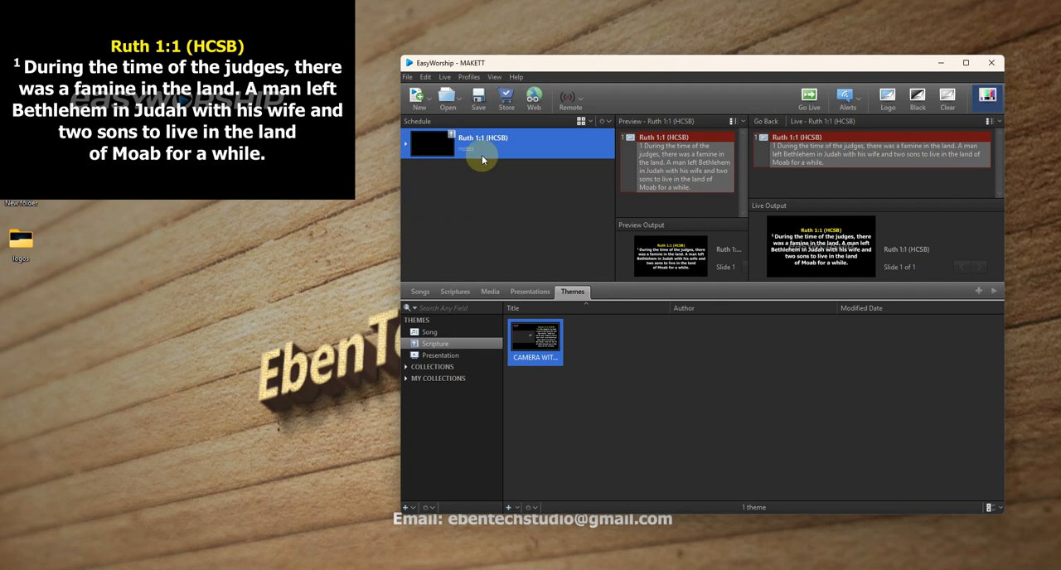
{"action": "left_click", "coordinate": [448, 291]}
{"action": "double_click", "coordinate": [560, 323]}
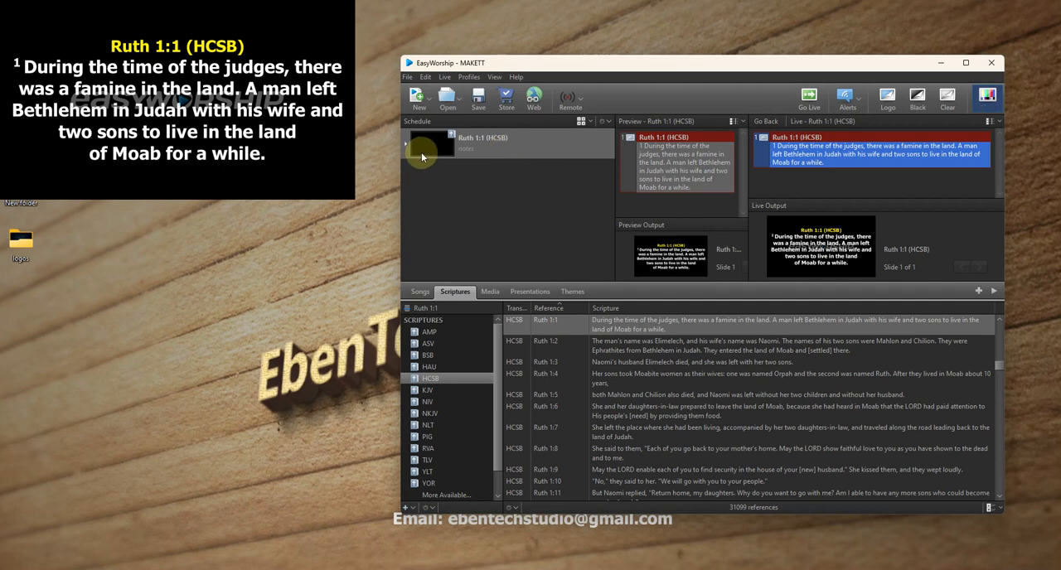
{"action": "left_click", "coordinate": [509, 149]}
{"action": "double_click", "coordinate": [509, 152]}
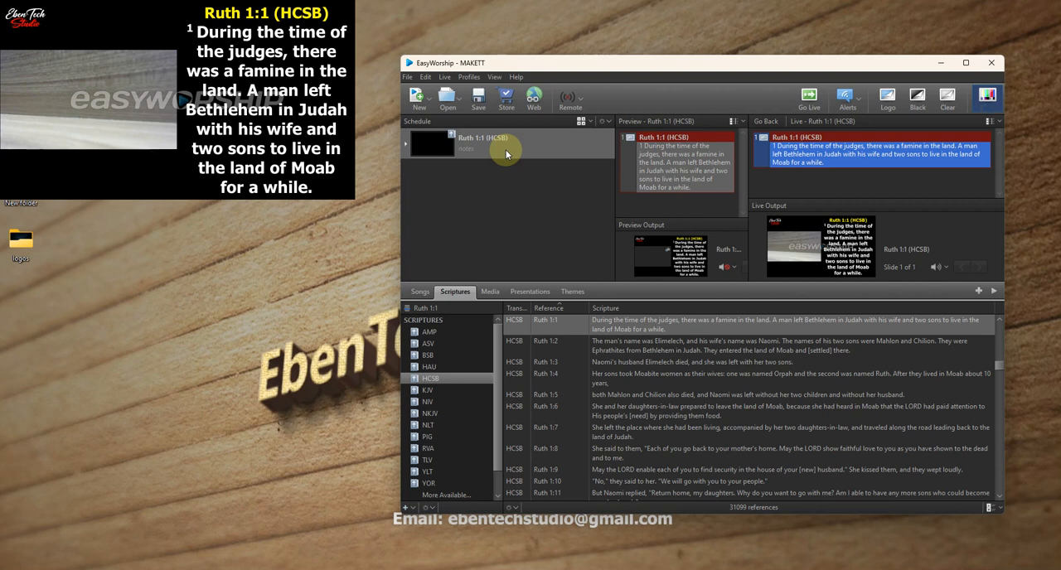
- Switch the live output back to the unthemed Ruth 1:1 verse from the HCSB scripture library
{"action": "left_click", "coordinate": [571, 292]}
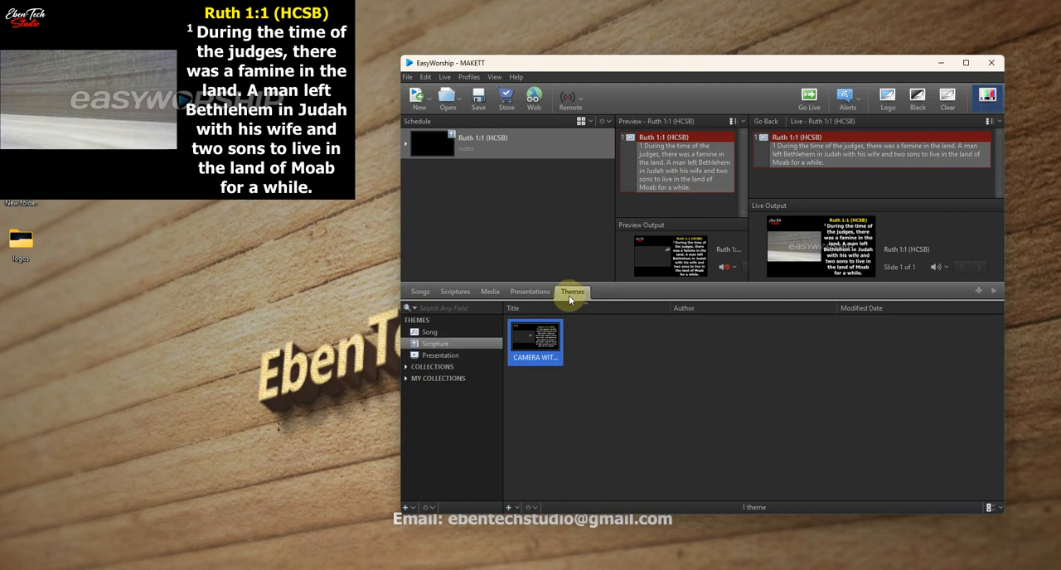
{"action": "left_click", "coordinate": [420, 291]}
{"action": "left_click", "coordinate": [453, 292]}
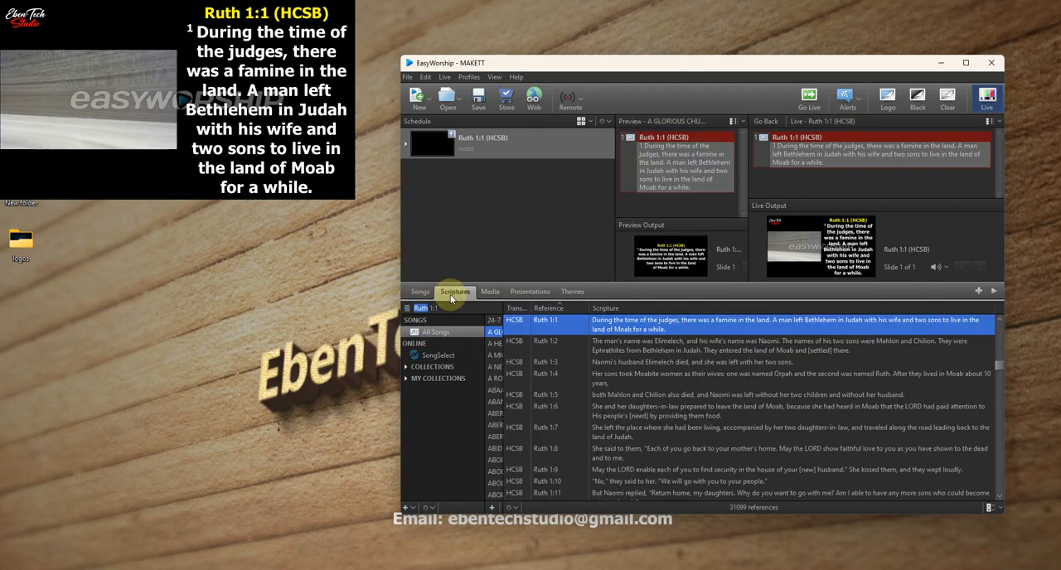
{"action": "double_click", "coordinate": [522, 323]}
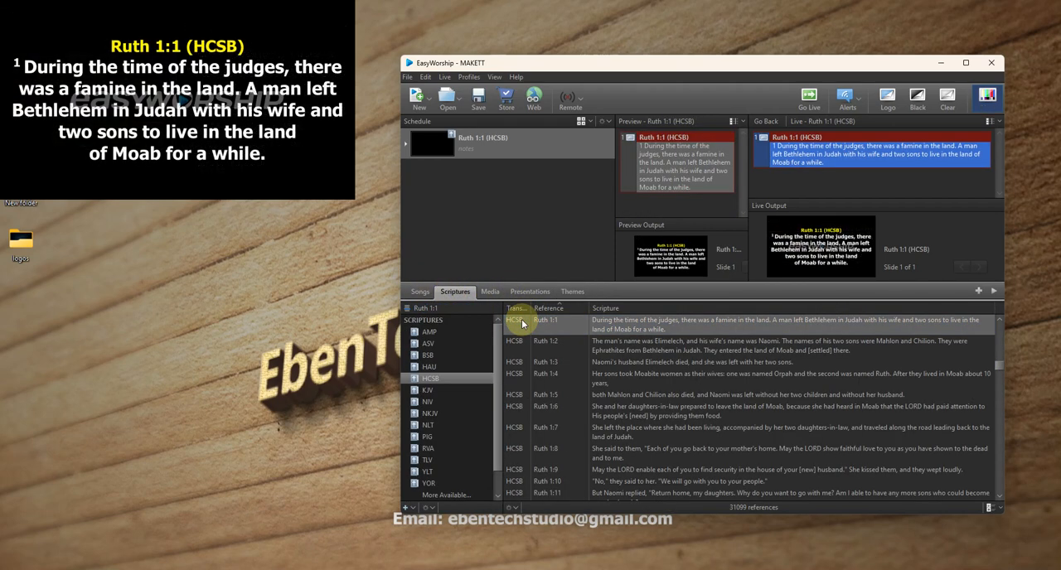
- Create a new scripture theme titled CAMERA WITH SCRIPTURE BYSIDE AND IMG BG
{"action": "left_click", "coordinate": [571, 292]}
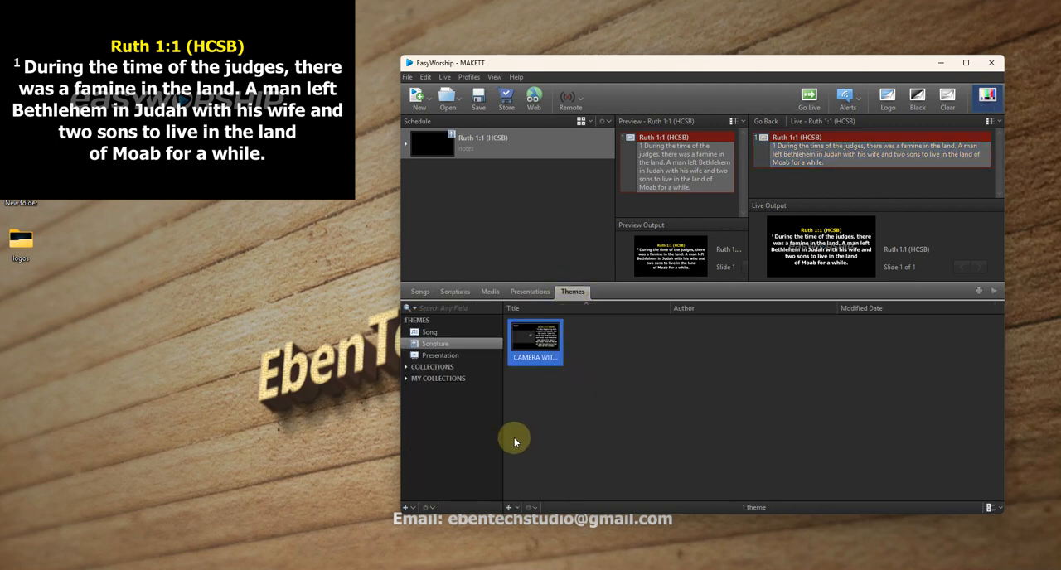
{"action": "right_click", "coordinate": [550, 336]}
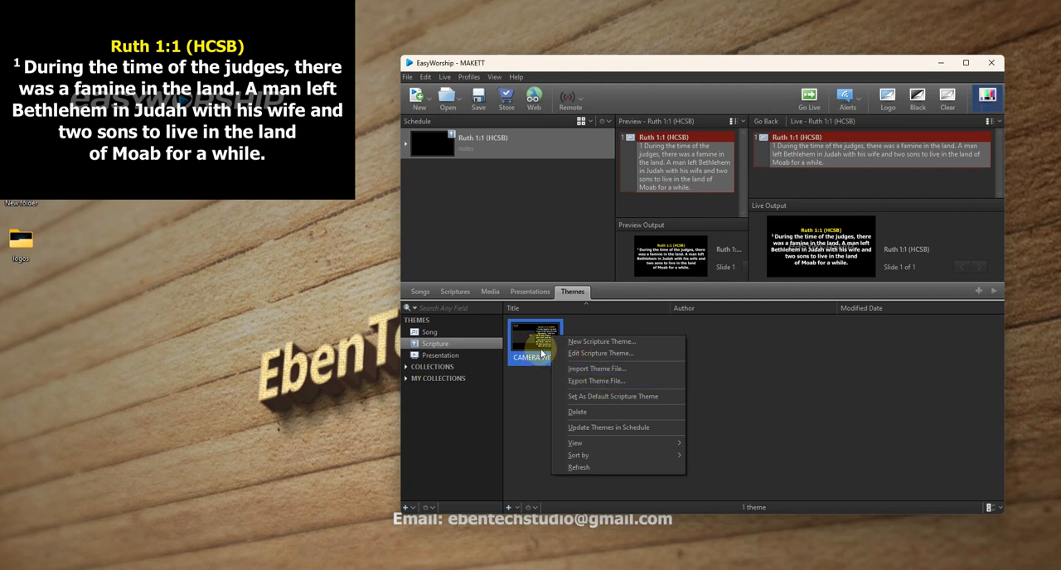
{"action": "left_click", "coordinate": [517, 390]}
{"action": "left_click", "coordinate": [508, 507]}
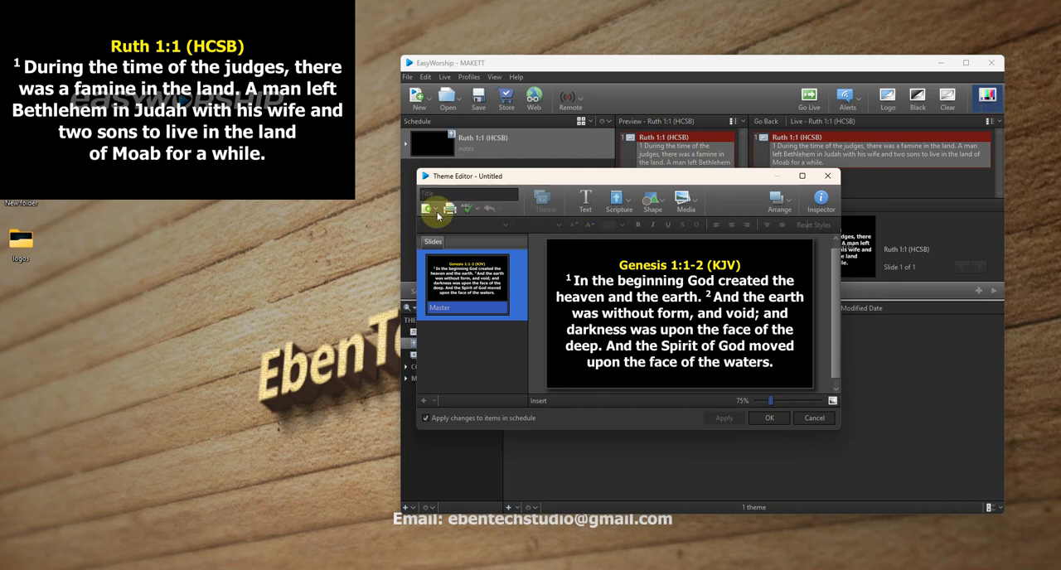
{"action": "left_click", "coordinate": [453, 193]}
{"action": "type", "text": "CAMERA "}
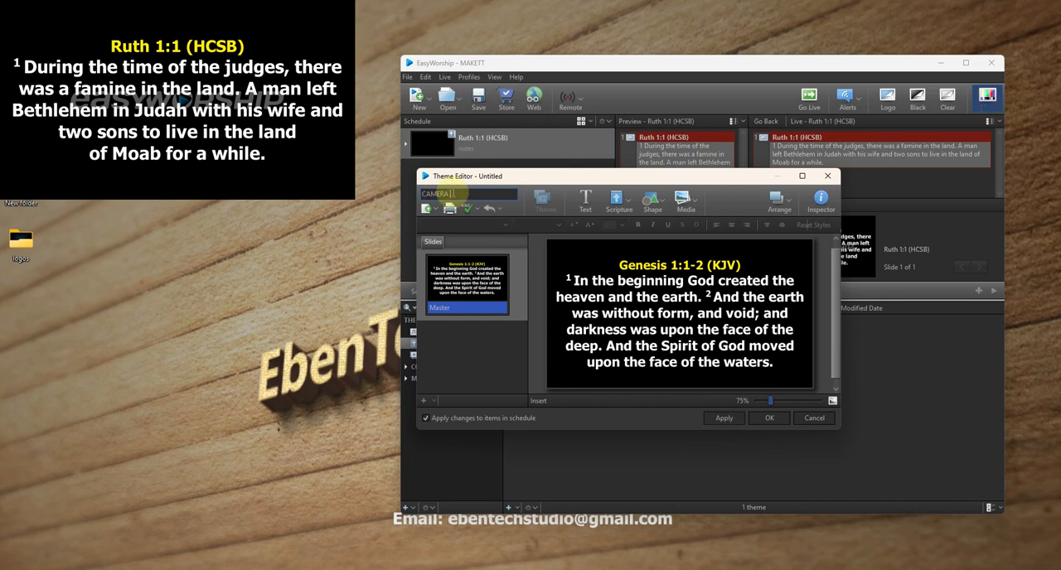
{"action": "type", "text": "WITH SCRIPTURE BYSIDE AND"}
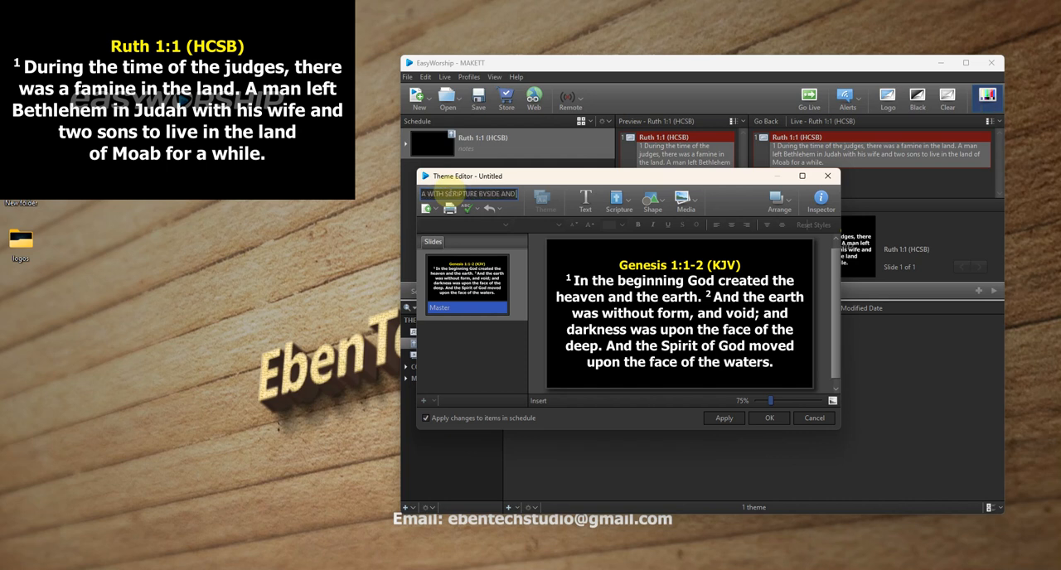
{"action": "type", "text": " IMG BG"}
- Narrow the theme's scripture text box to the left half of the slide and save the theme
{"action": "left_click", "coordinate": [642, 286]}
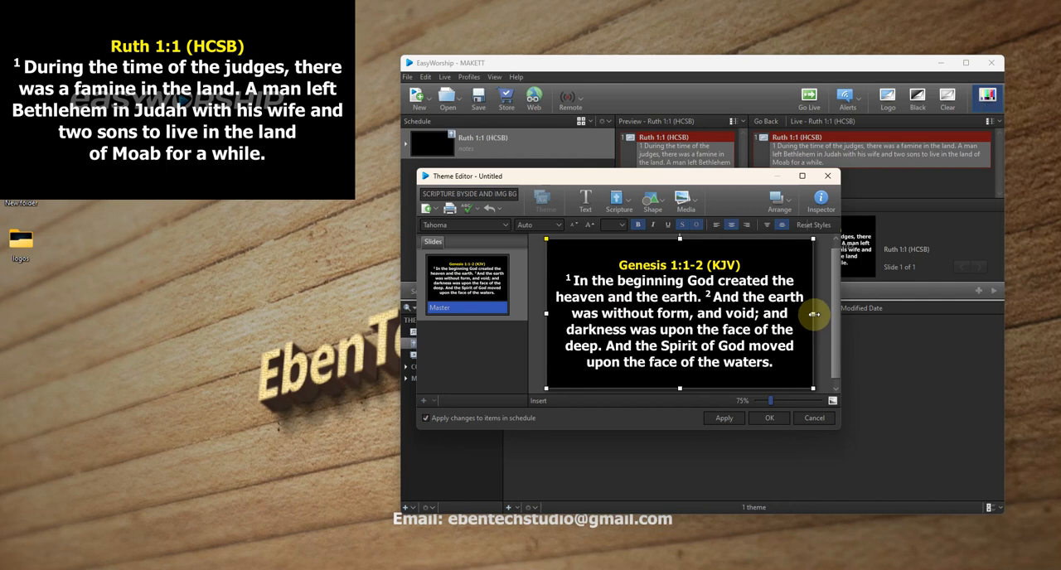
{"action": "left_click_drag", "start_coordinate": [813, 314], "coordinate": [677, 328]}
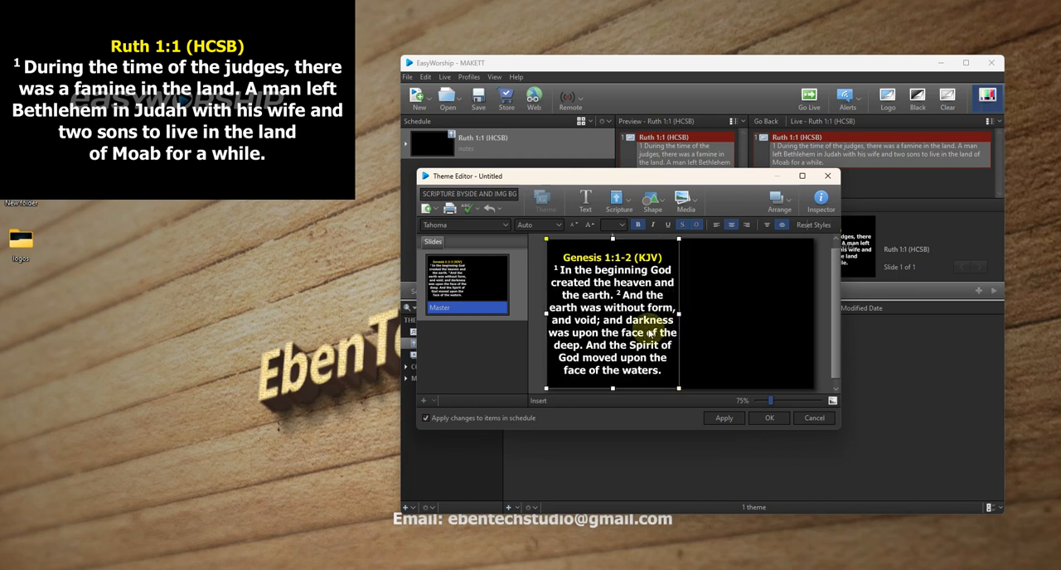
{"action": "left_click", "coordinate": [821, 205]}
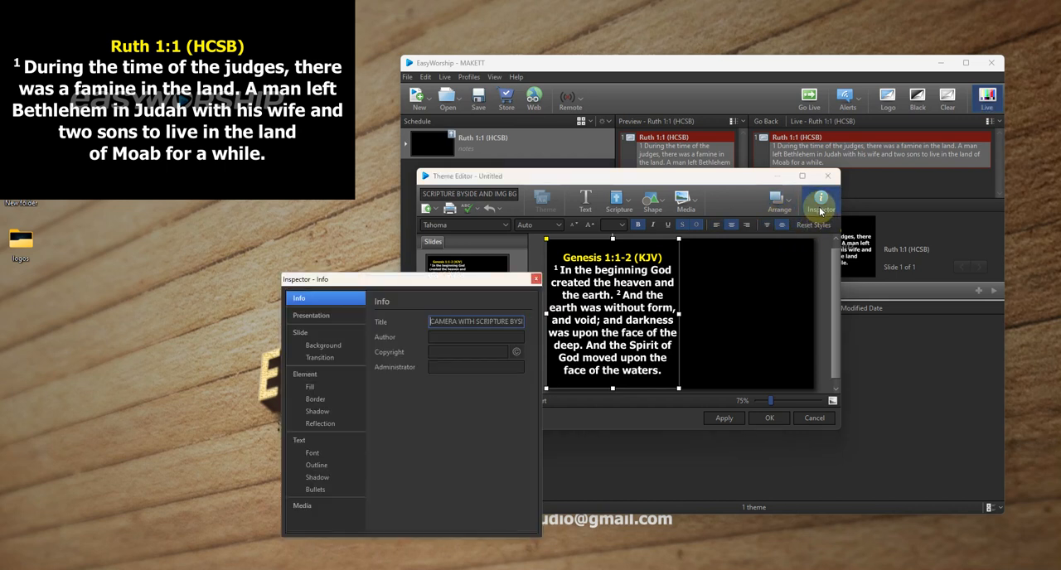
{"action": "left_click", "coordinate": [323, 345]}
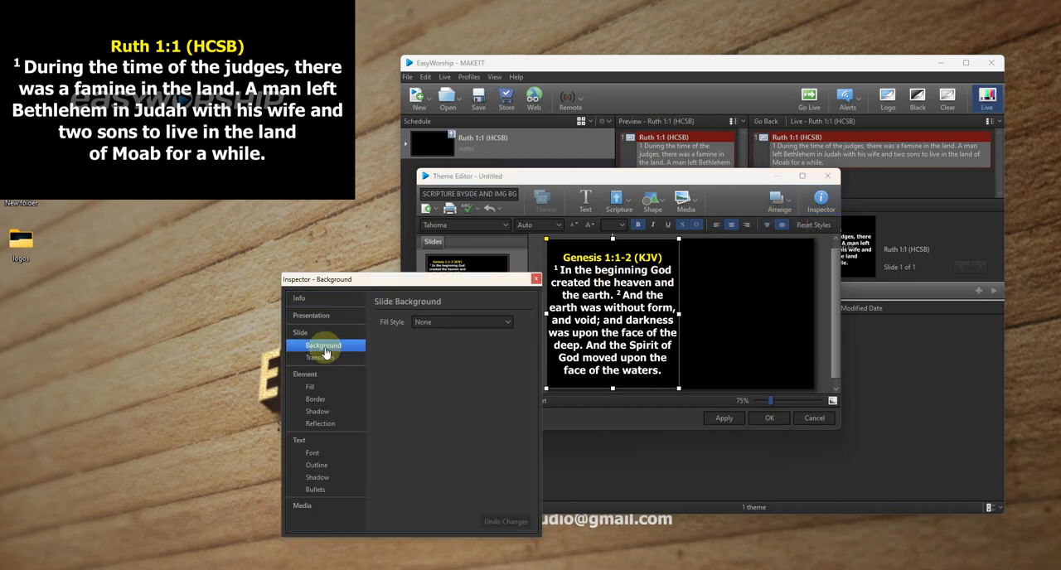
{"action": "left_click", "coordinate": [536, 278]}
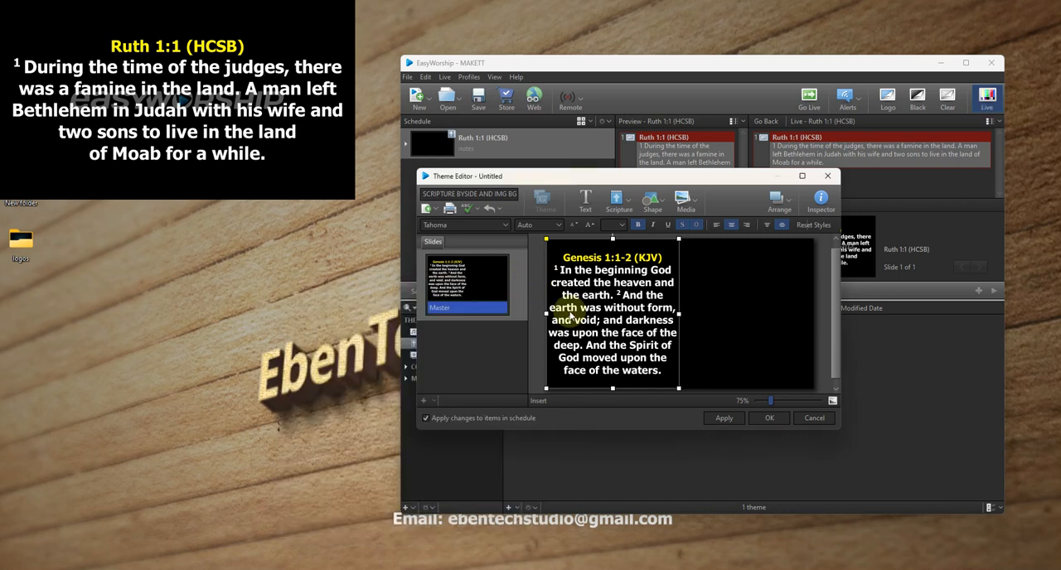
{"action": "left_click", "coordinate": [771, 420]}
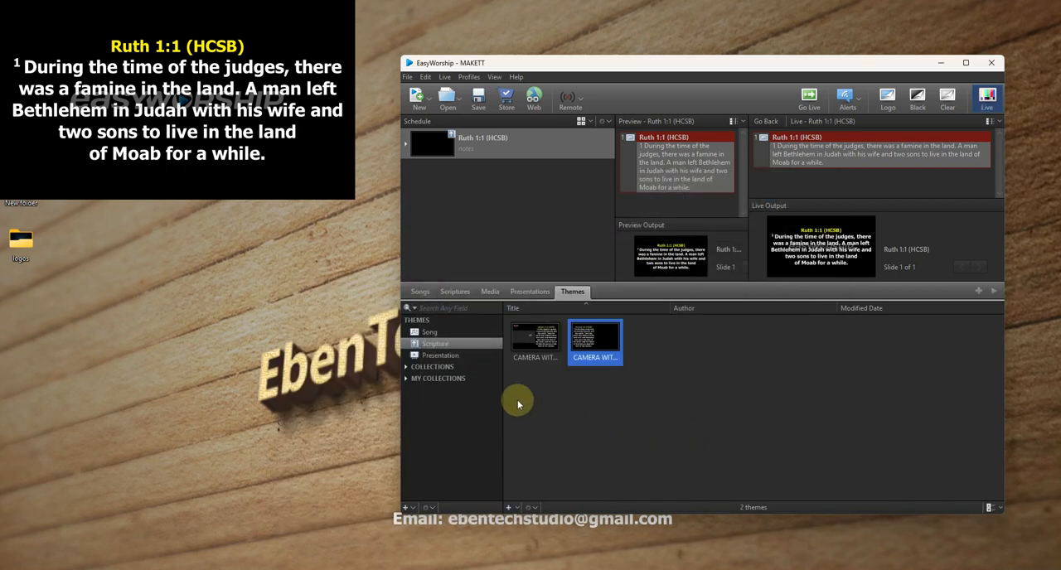
- Import the image 588859.jpg from the logos folder into the media images
{"action": "left_click", "coordinate": [489, 292]}
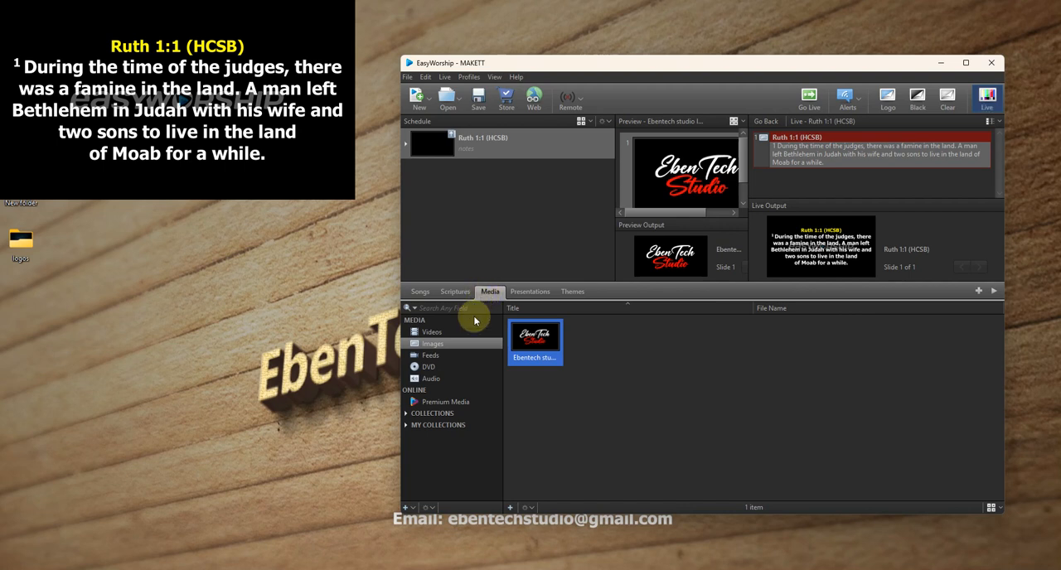
{"action": "left_click", "coordinate": [512, 507]}
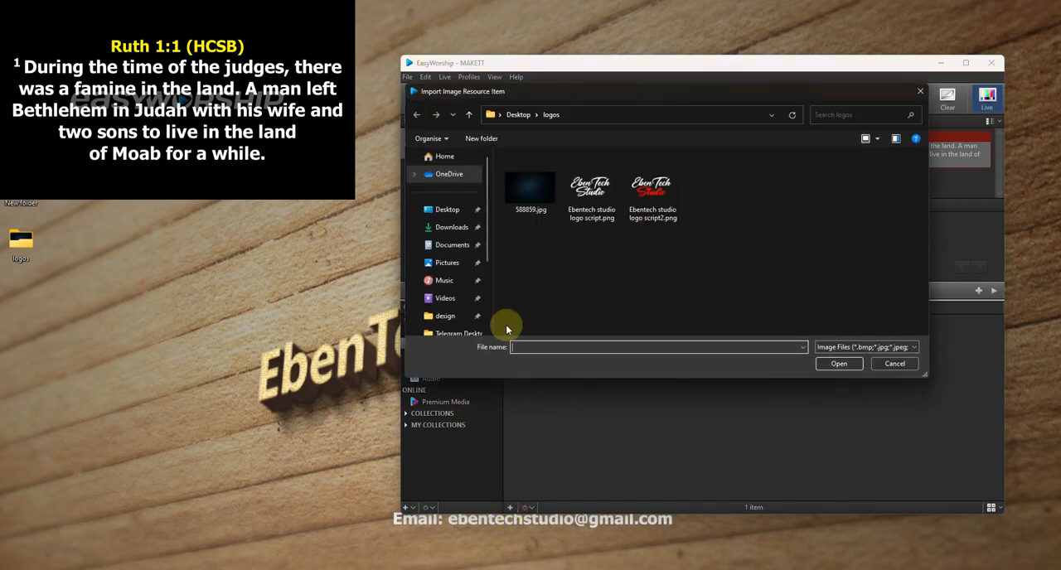
{"action": "left_click", "coordinate": [525, 195]}
{"action": "double_click", "coordinate": [525, 195]}
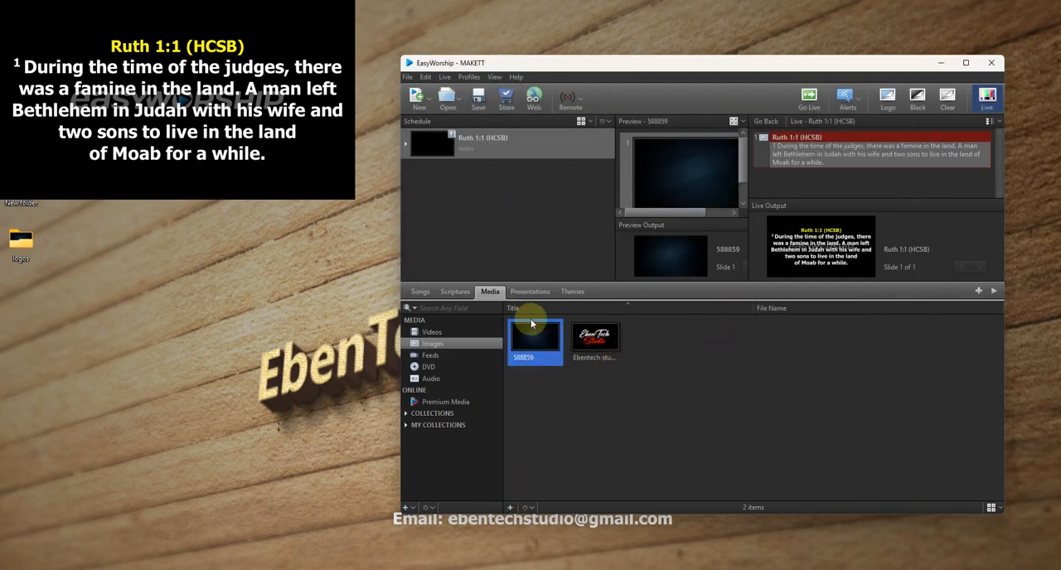
- Reopen the scripture theme CAMERA WITH SCRIPTURE BYSIDE AND IMG BG for editing
{"action": "left_click", "coordinate": [575, 296]}
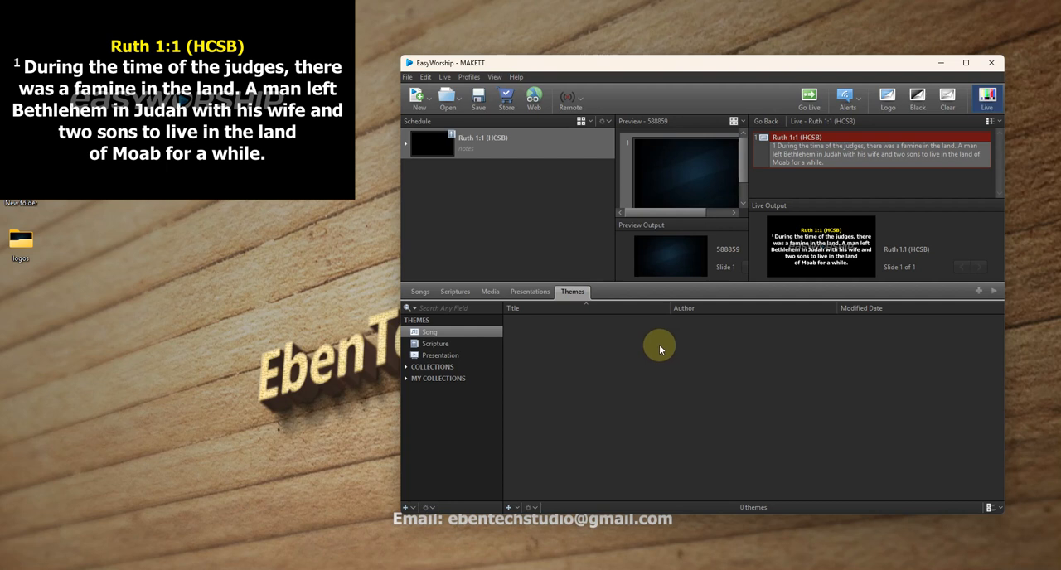
{"action": "left_click", "coordinate": [458, 344]}
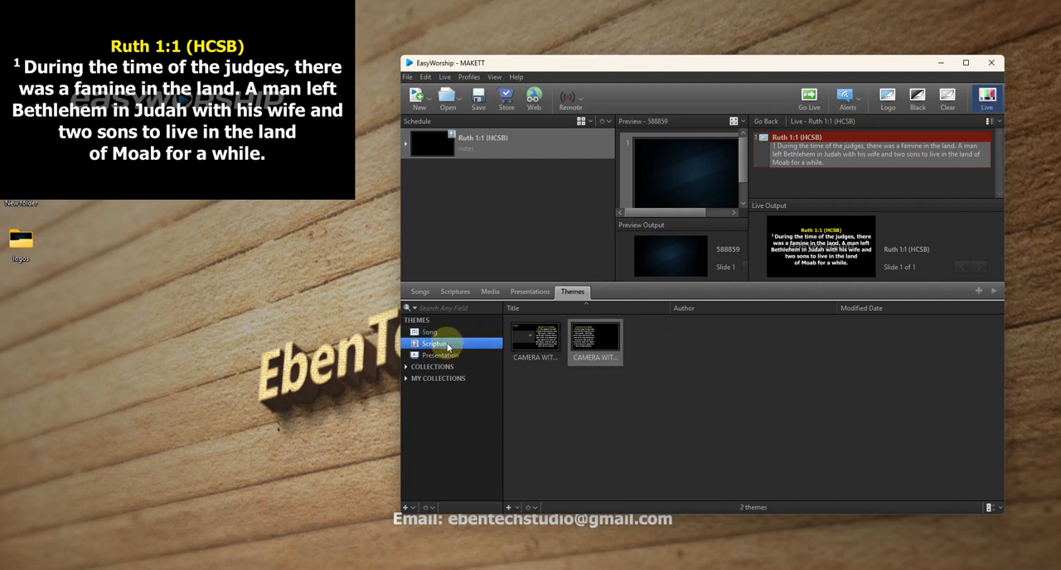
{"action": "left_click", "coordinate": [597, 340]}
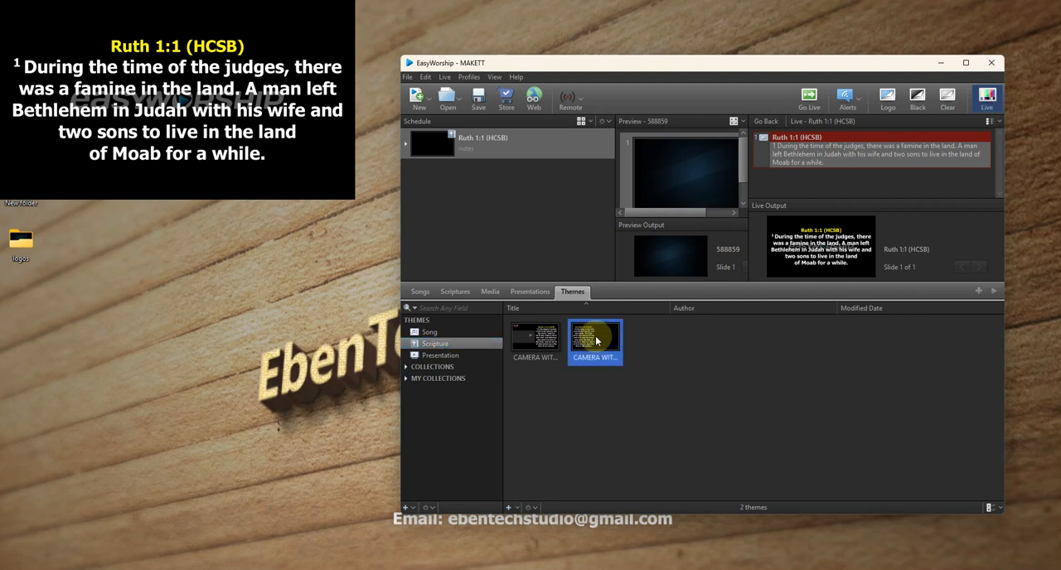
{"action": "right_click", "coordinate": [598, 338]}
{"action": "left_click", "coordinate": [636, 355]}
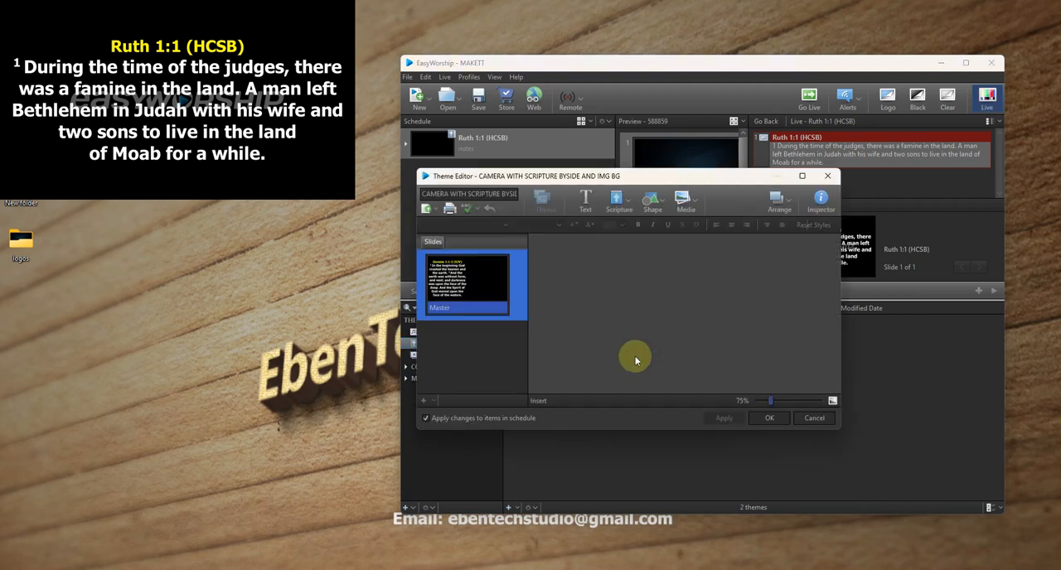
- Set the theme's slide background to Media Fill using the image 588859
{"action": "left_click", "coordinate": [820, 207]}
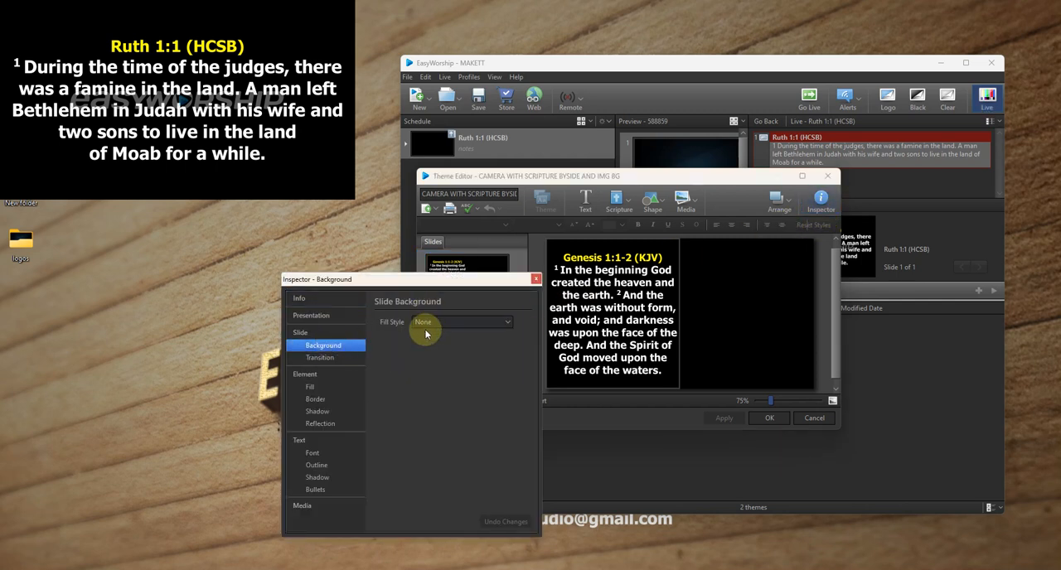
{"action": "left_click", "coordinate": [433, 322]}
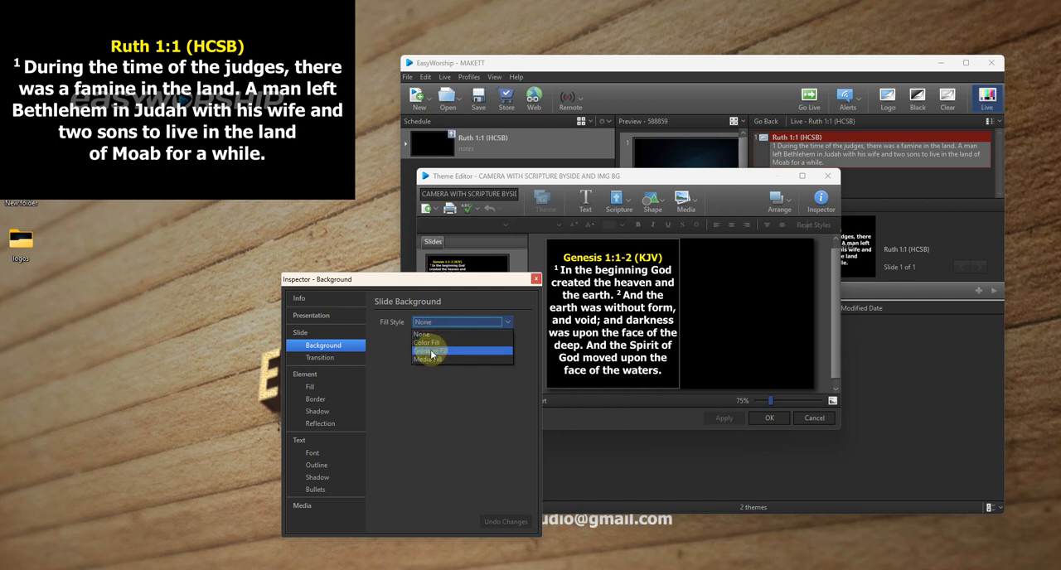
{"action": "left_click", "coordinate": [427, 359]}
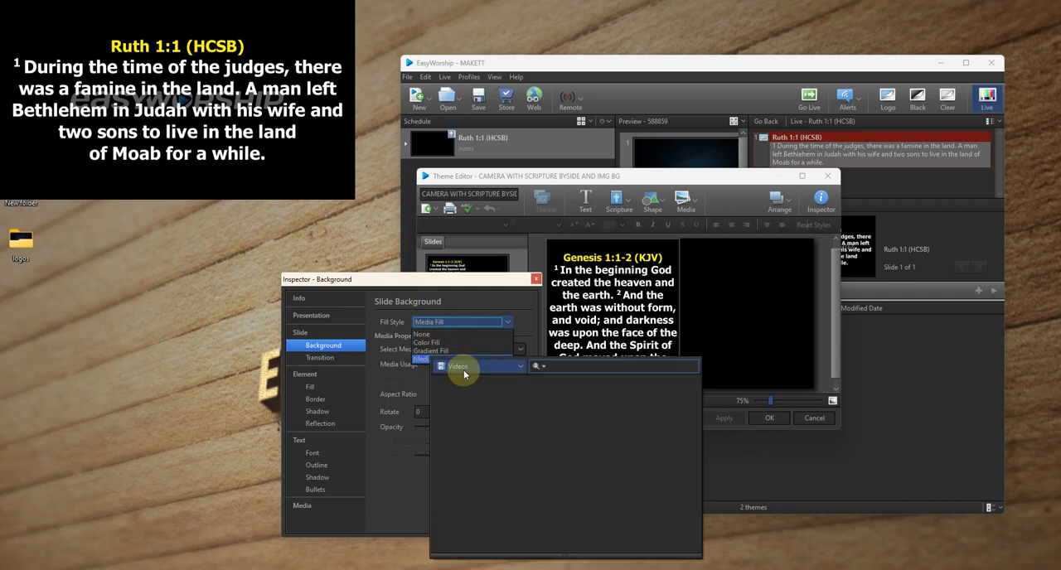
{"action": "left_click", "coordinate": [464, 369]}
{"action": "left_click", "coordinate": [460, 401]}
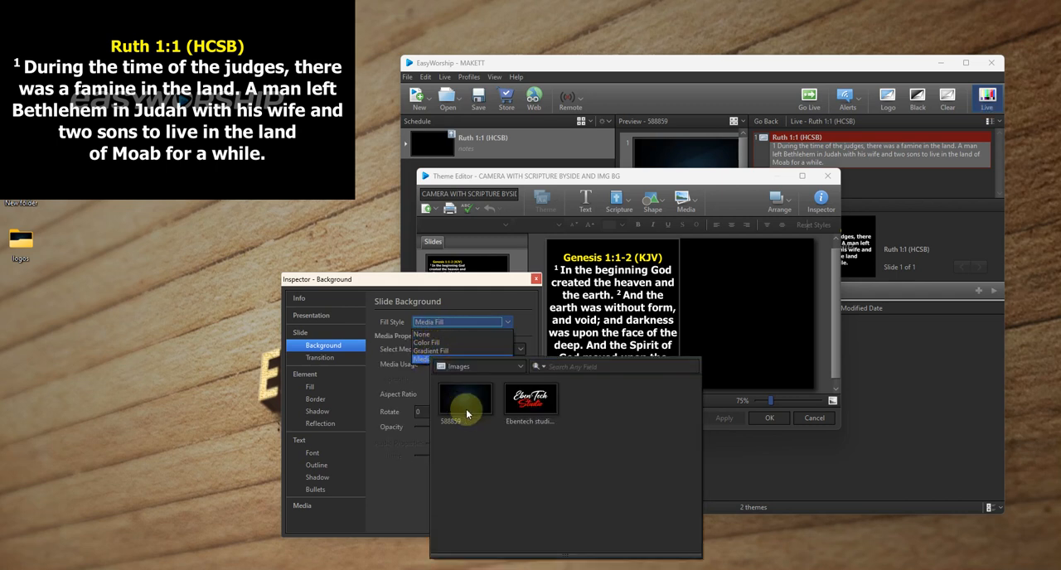
{"action": "left_click", "coordinate": [462, 408]}
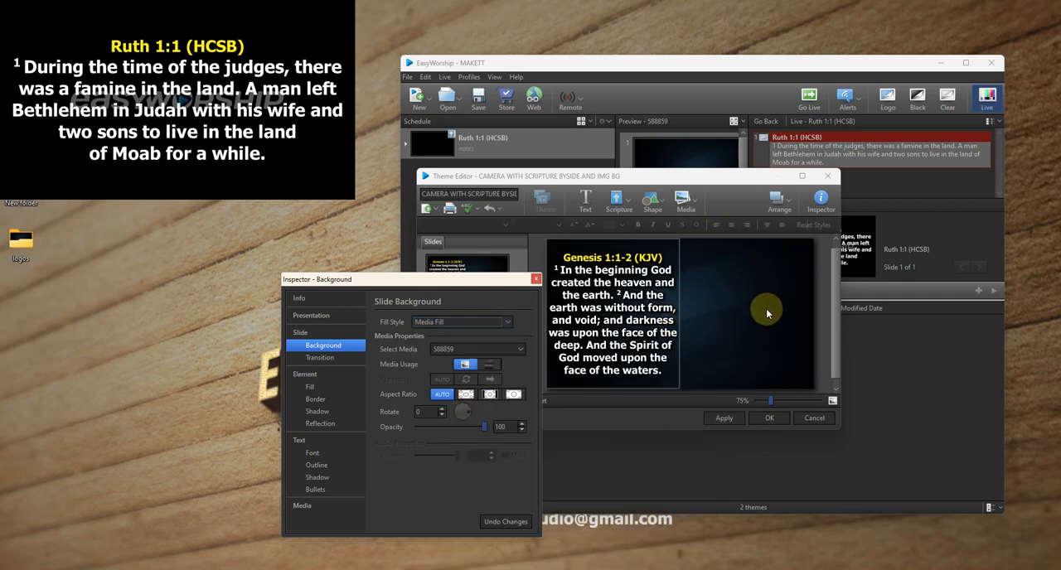
{"action": "mouse_move", "coordinate": [439, 284]}
{"action": "left_mouse_down"}
{"action": "mouse_move", "coordinate": [461, 281]}
{"action": "mouse_move", "coordinate": [447, 287]}
{"action": "left_mouse_up"}
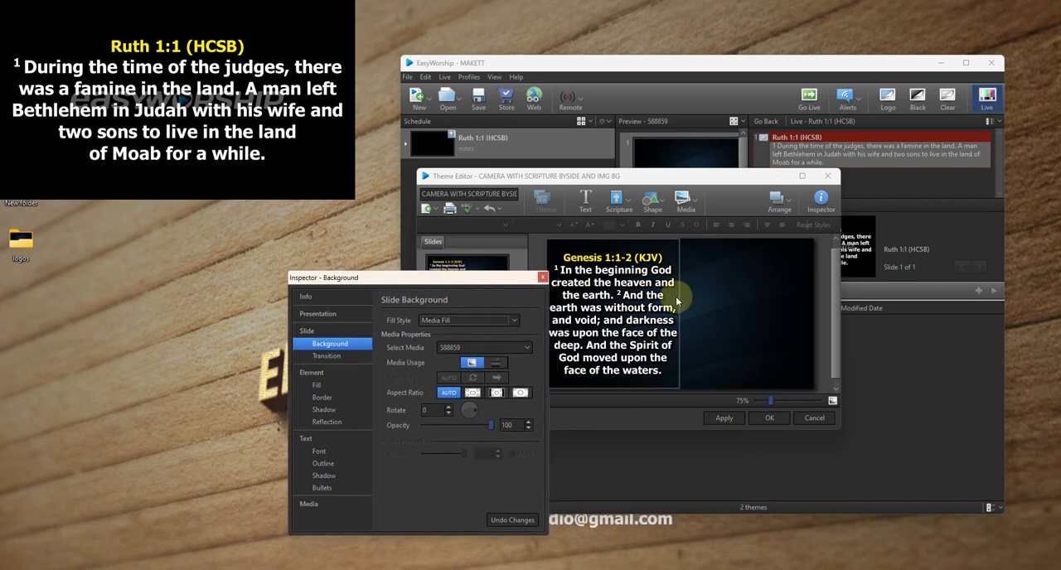
{"action": "left_click", "coordinate": [542, 280]}
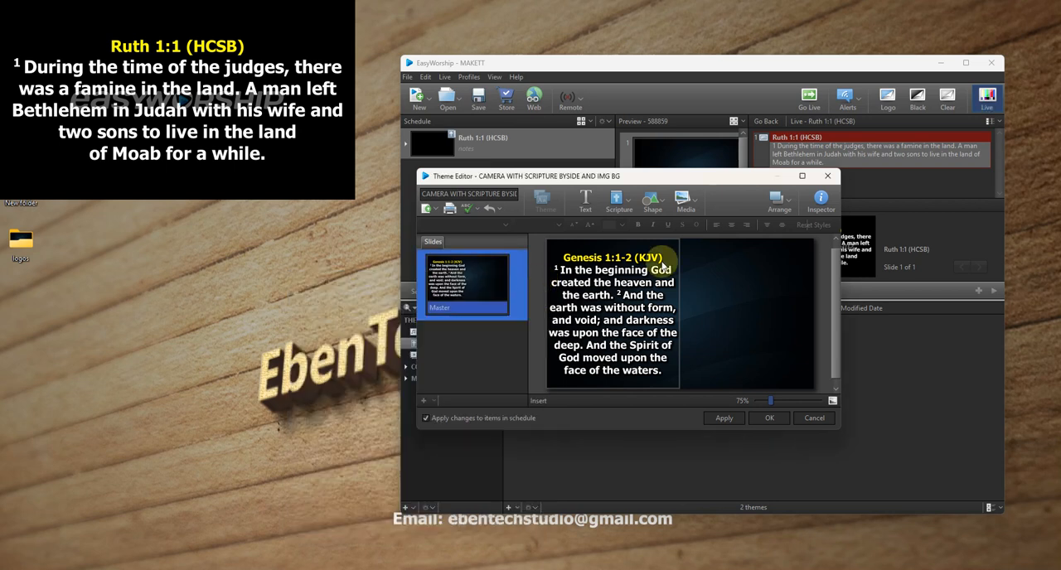
- Insert the Ebentech Studio logo image on the theme slide and shrink it into the slide's bottom-right corner
{"action": "left_click", "coordinate": [685, 201]}
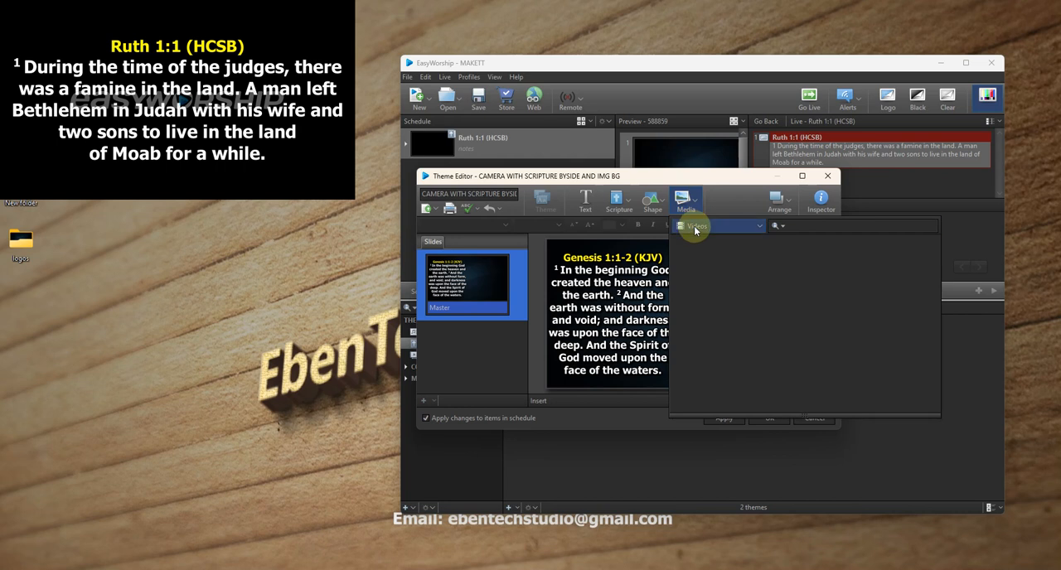
{"action": "left_click", "coordinate": [695, 228]}
{"action": "left_click", "coordinate": [693, 266]}
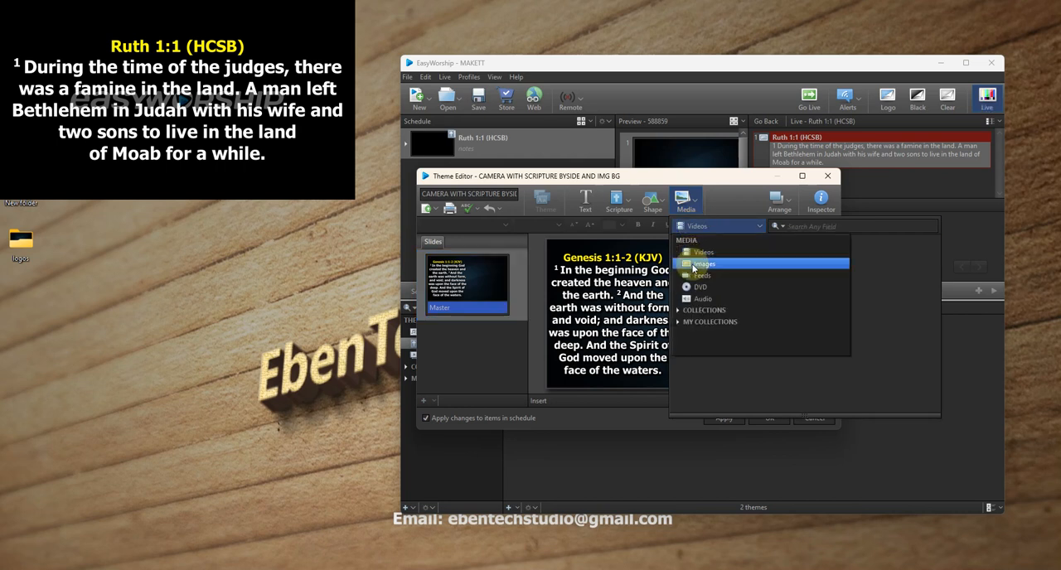
{"action": "double_click", "coordinate": [766, 264]}
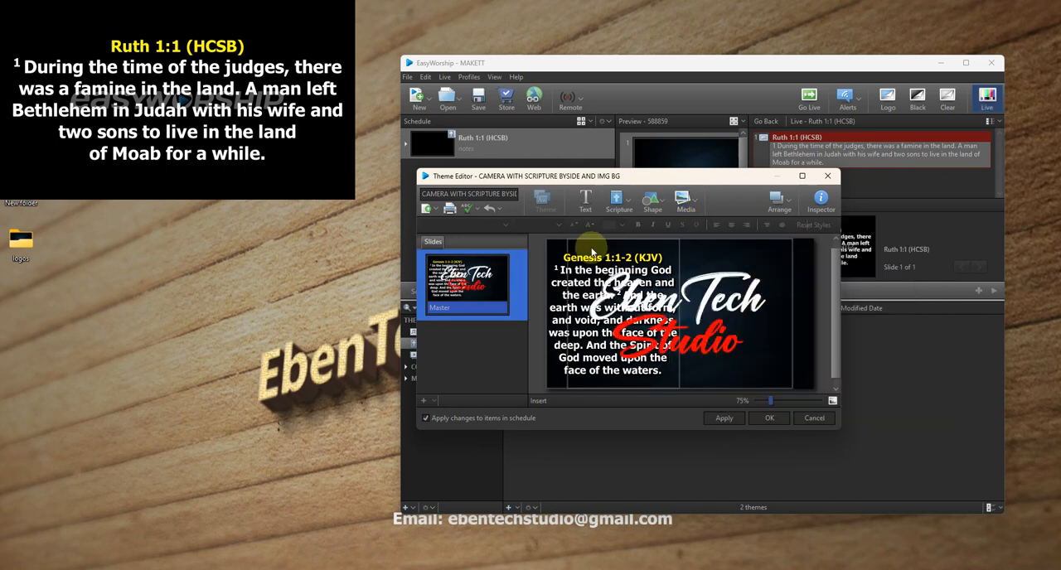
{"action": "left_click", "coordinate": [740, 322]}
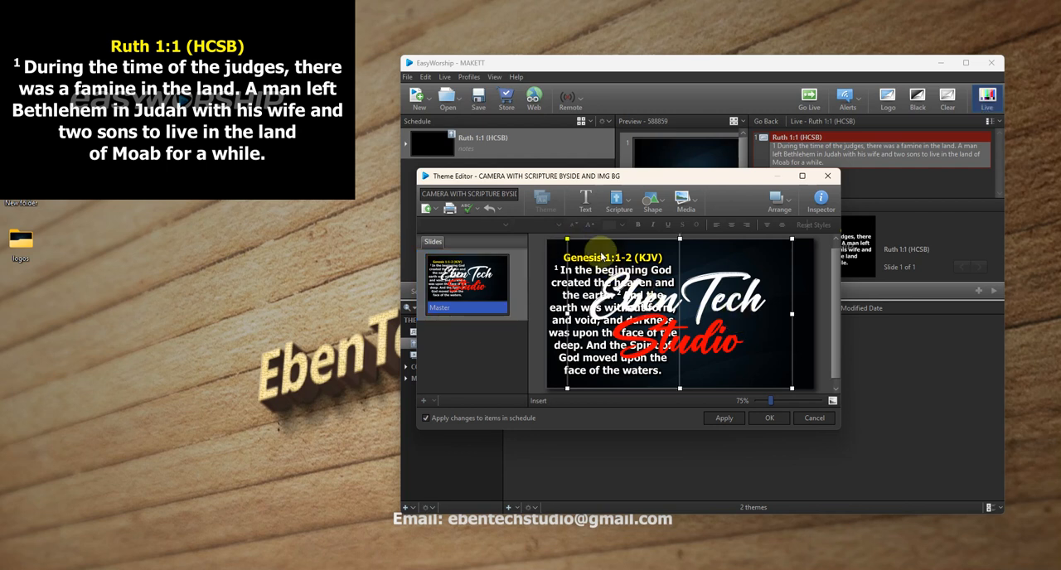
{"action": "left_click_drag", "start_coordinate": [567, 238], "coordinate": [802, 376]}
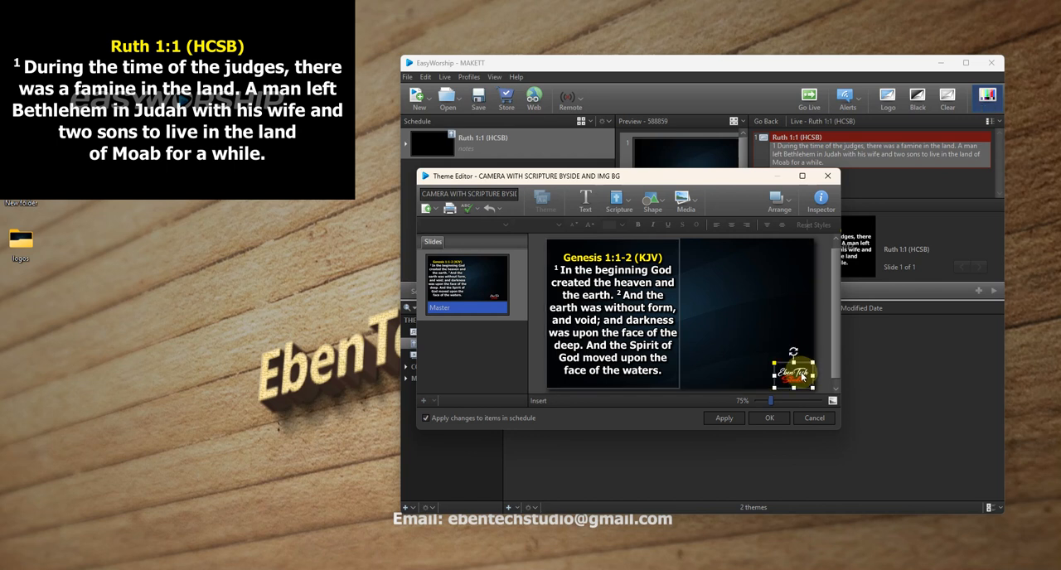
{"action": "left_click", "coordinate": [791, 313]}
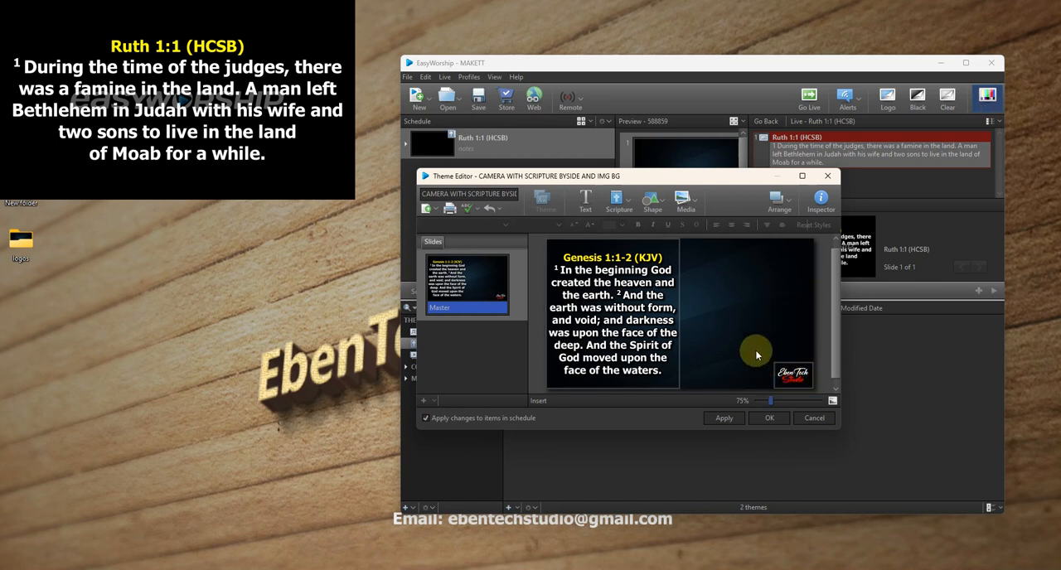
- Insert the camera feed on the theme slide and resize it to fill the right half's width, vertically centred beside the scripture
{"action": "left_click", "coordinate": [693, 207]}
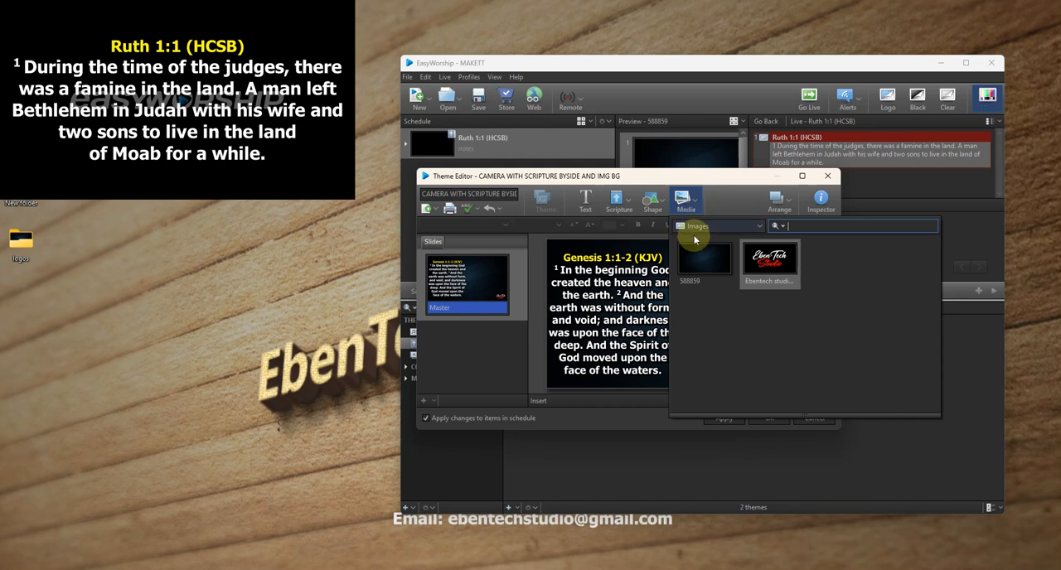
{"action": "left_click", "coordinate": [697, 225]}
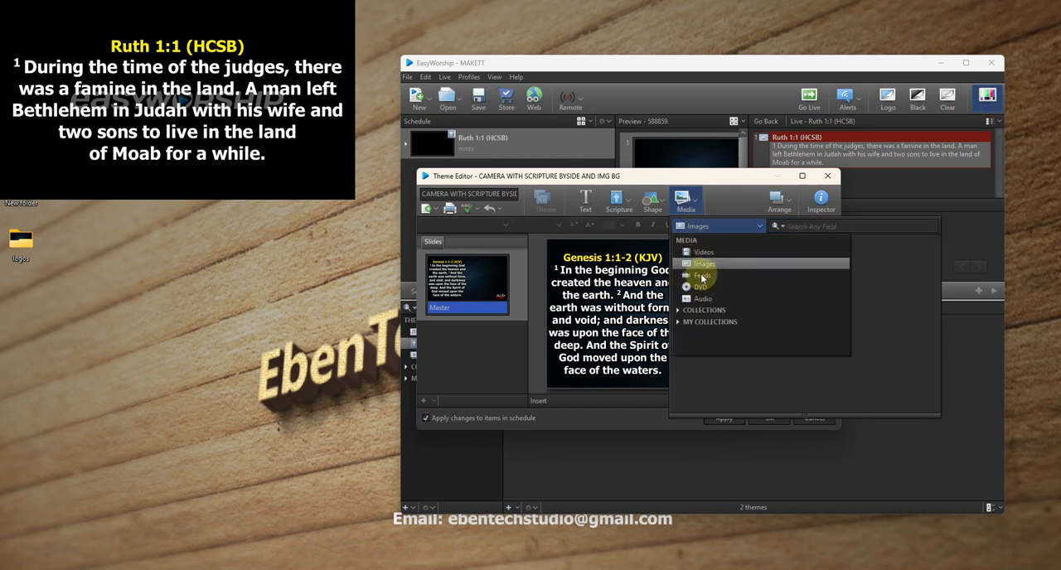
{"action": "left_click", "coordinate": [702, 265]}
{"action": "left_click", "coordinate": [703, 258]}
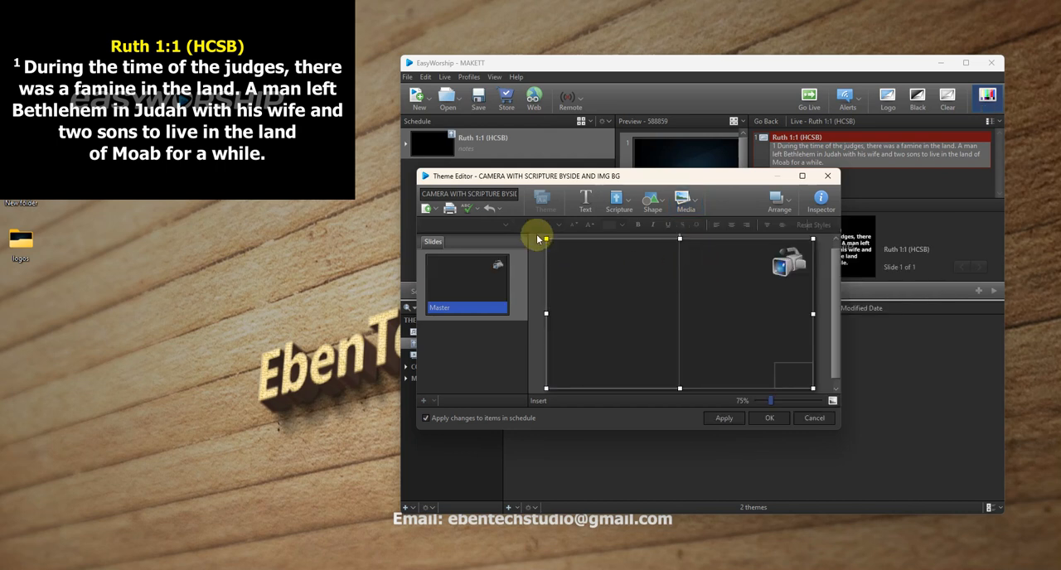
{"action": "left_click_drag", "start_coordinate": [546, 238], "coordinate": [715, 291]}
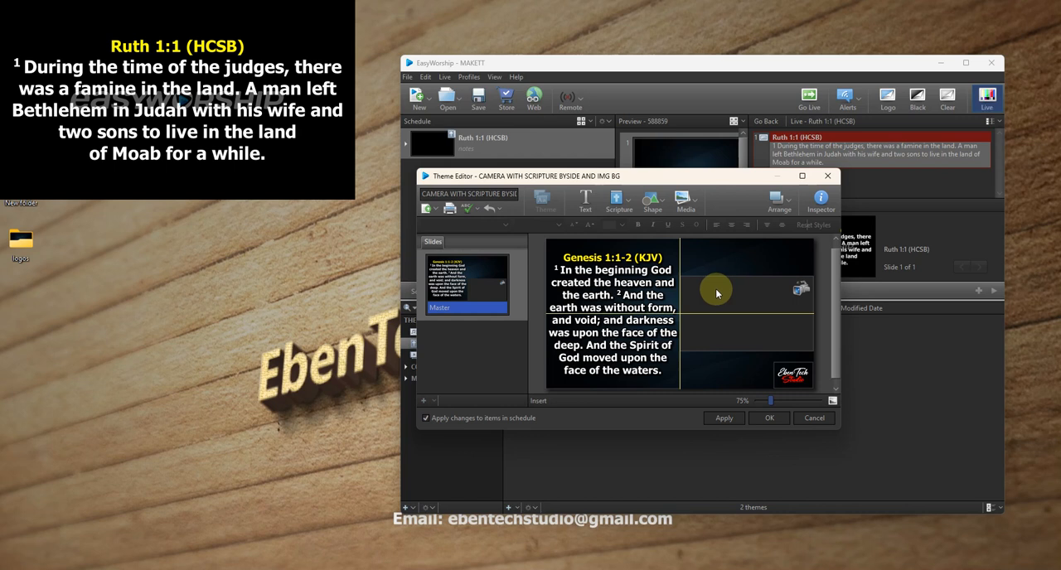
- Save the image-background scripture theme and apply it to the scheduled Ruth 1:1
{"action": "left_click", "coordinate": [775, 418]}
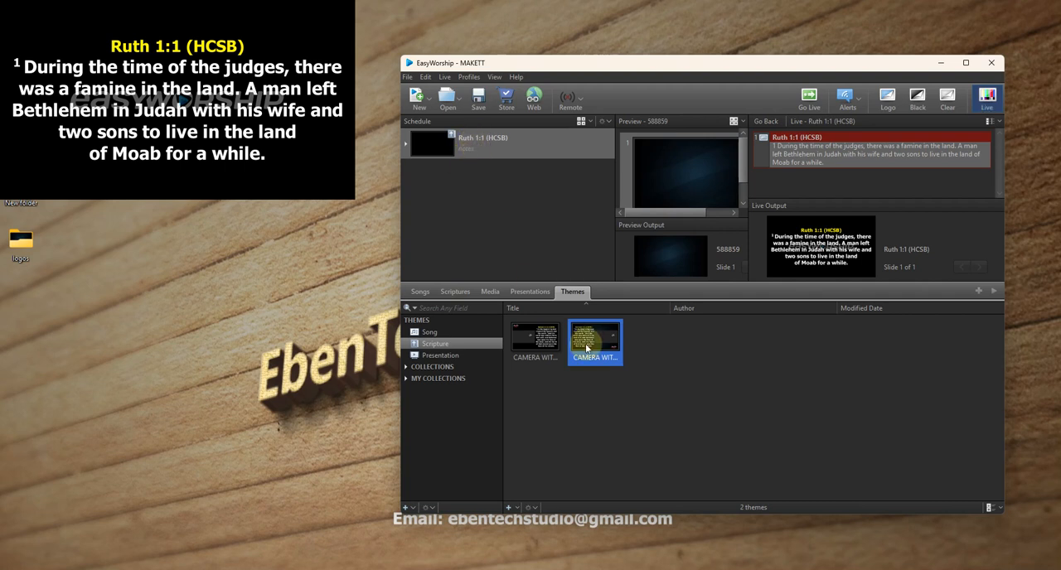
{"action": "mouse_move", "coordinate": [598, 344]}
{"action": "left_mouse_down"}
{"action": "mouse_move", "coordinate": [572, 340]}
{"action": "mouse_move", "coordinate": [596, 341]}
{"action": "left_mouse_up"}
{"action": "left_click_drag", "start_coordinate": [592, 333], "coordinate": [487, 150]}
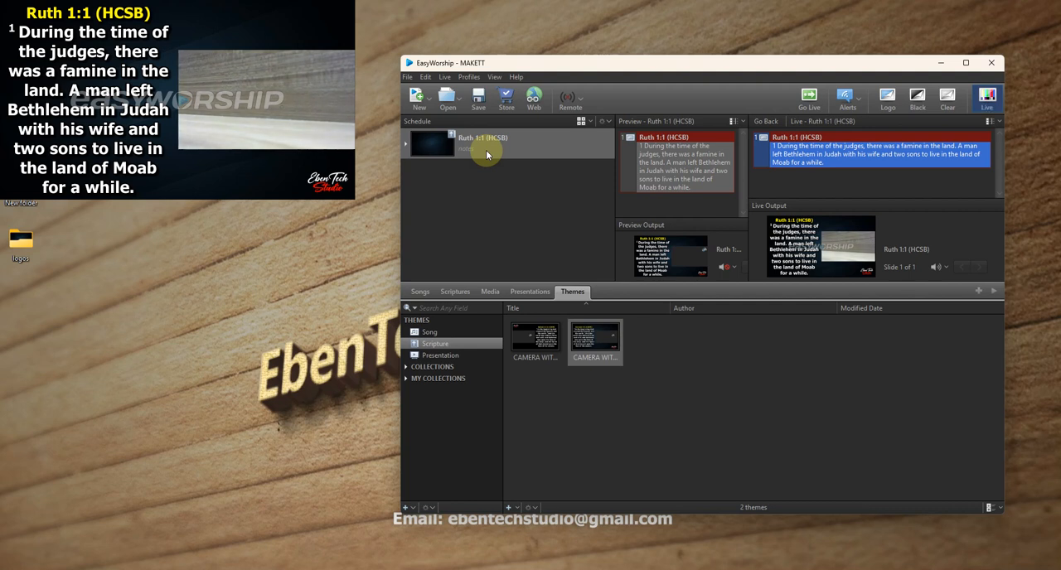
- Find Matthew 1:1 in the HCSB translation, add it to the schedule and show it live
{"action": "left_click", "coordinate": [452, 291]}
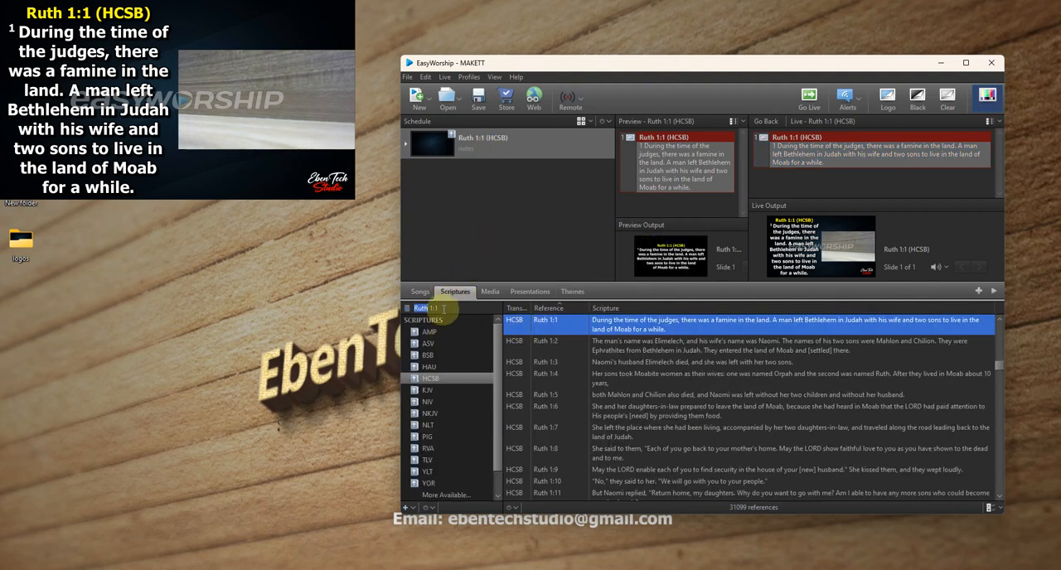
{"action": "type", "text": "Matthew"}
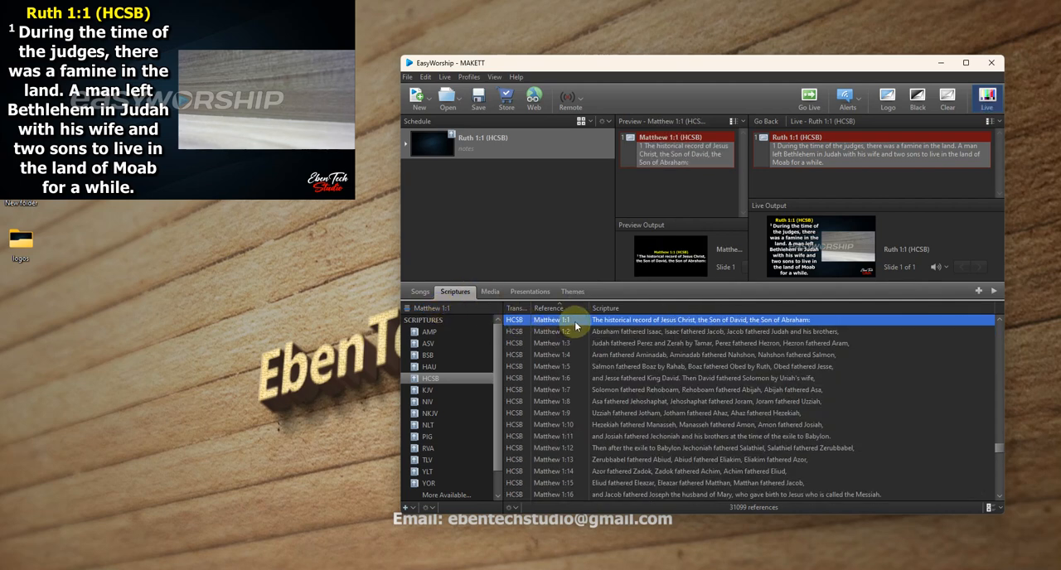
{"action": "left_click_drag", "start_coordinate": [573, 321], "coordinate": [451, 224]}
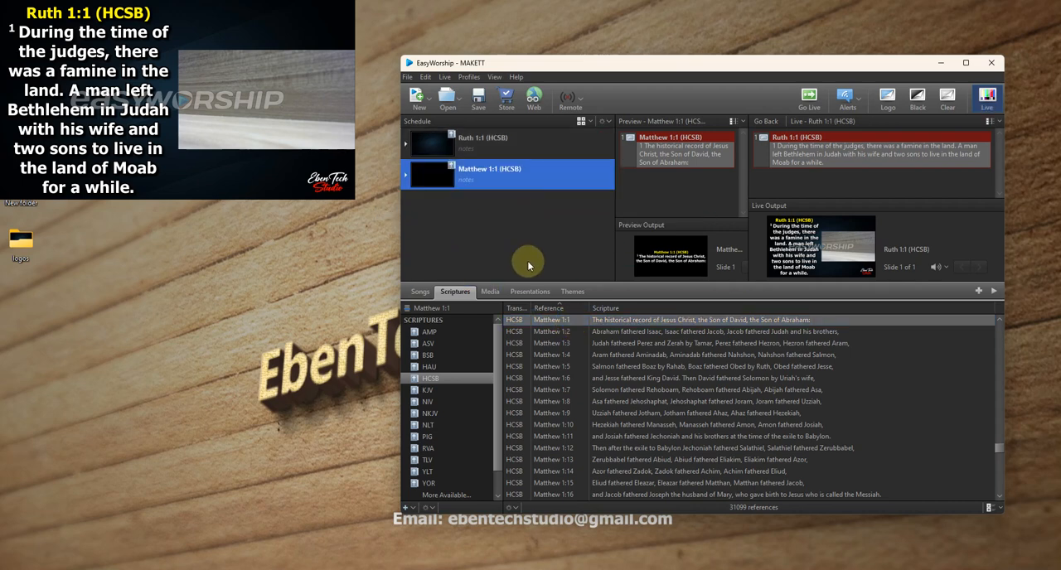
{"action": "double_click", "coordinate": [550, 321]}
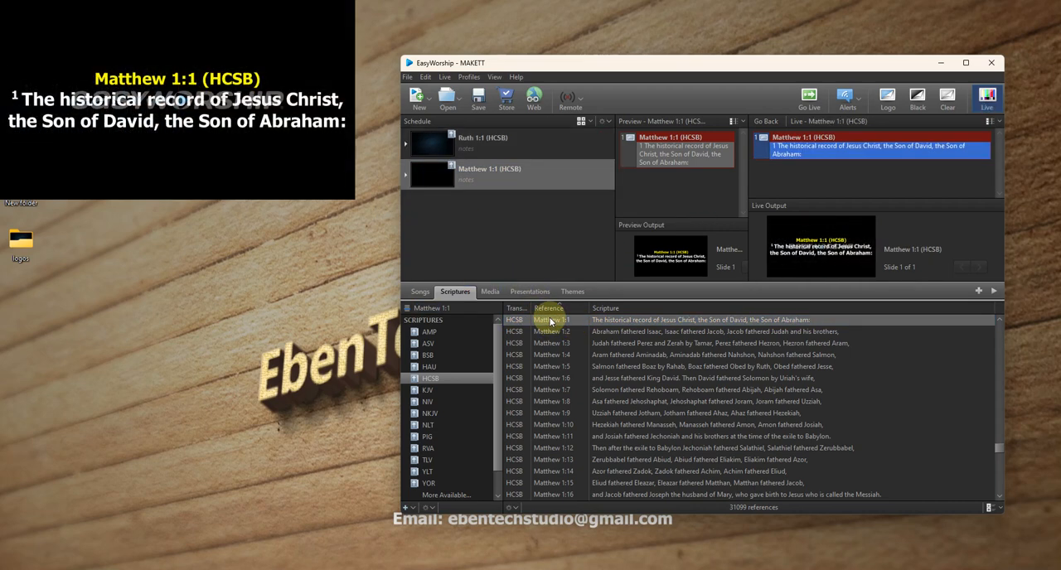
- Apply the image-background camera theme to the scheduled Matthew 1:1 and send it live
{"action": "left_click", "coordinate": [571, 291]}
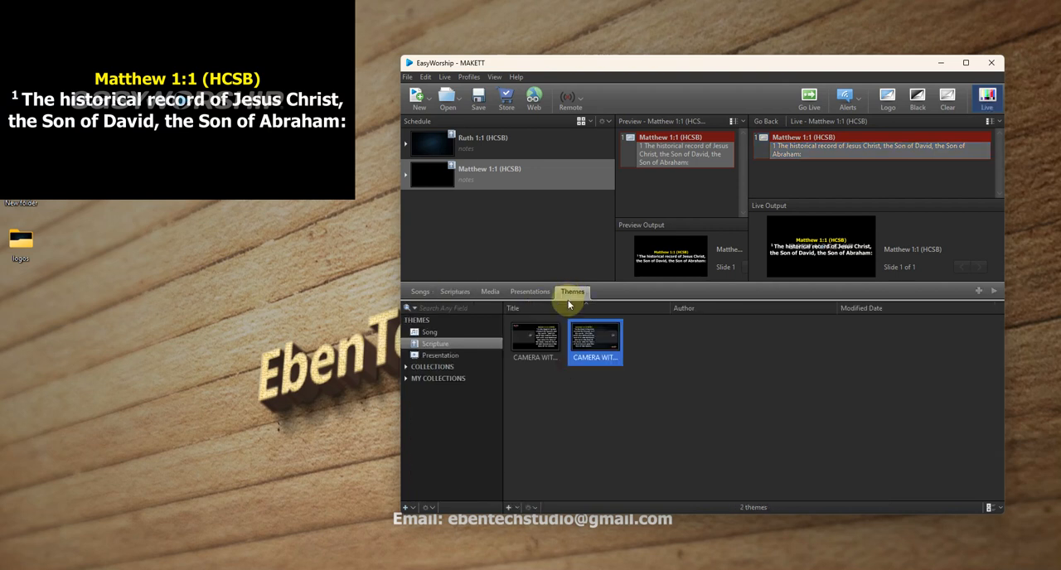
{"action": "left_click_drag", "start_coordinate": [587, 338], "coordinate": [511, 186]}
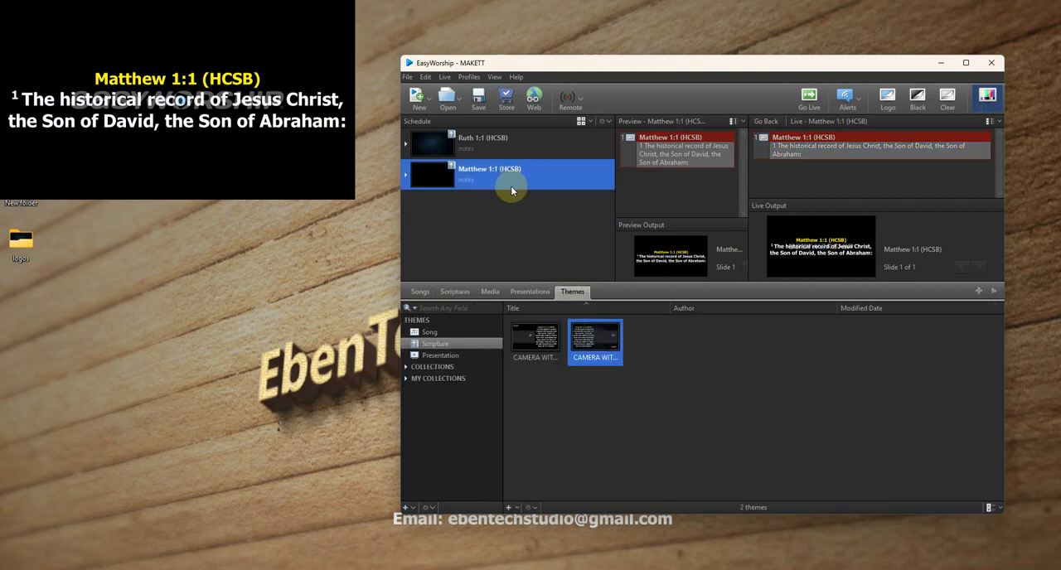
{"action": "right_click", "coordinate": [592, 347]}
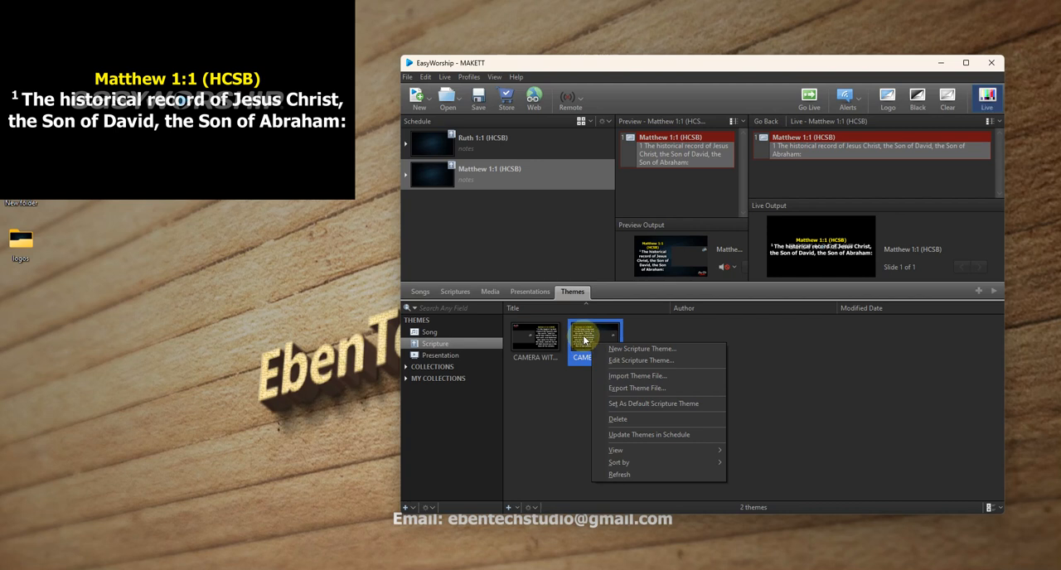
{"action": "double_click", "coordinate": [532, 179]}
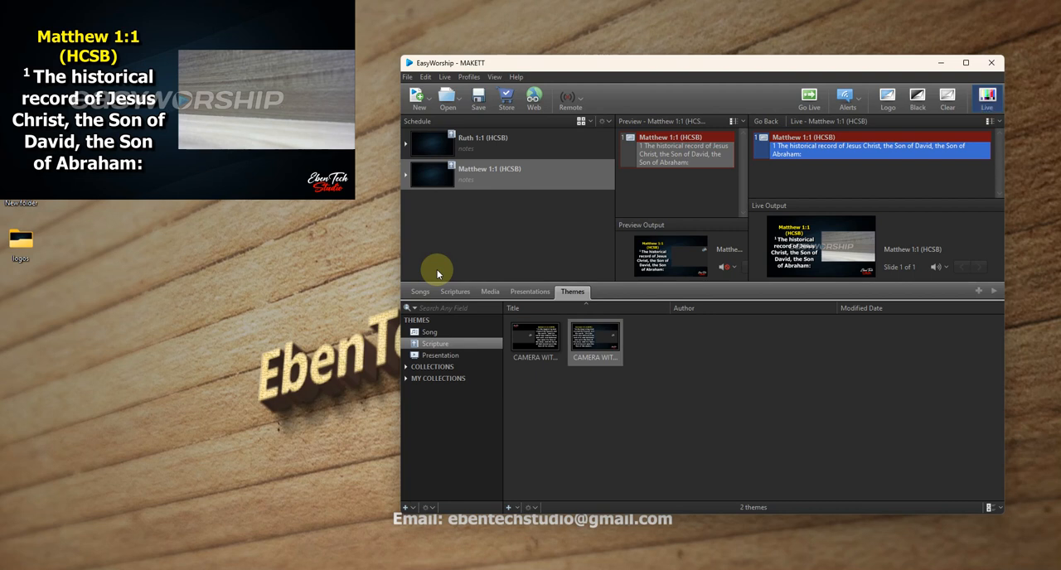
- Create a new song theme titled CAMERA WITH LOWERTHIRD LYRICS
{"action": "left_click", "coordinate": [429, 333]}
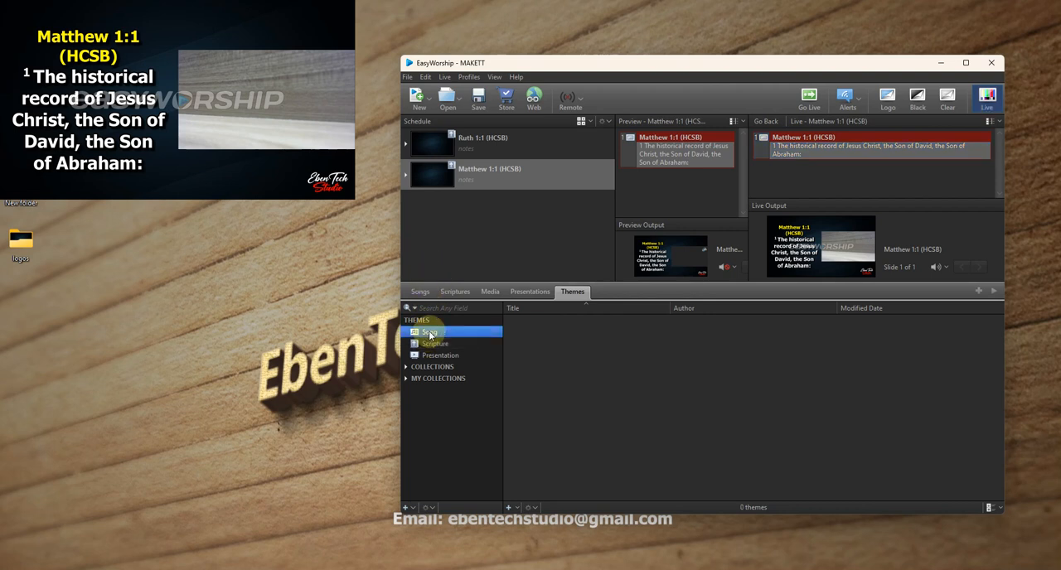
{"action": "left_click", "coordinate": [508, 508]}
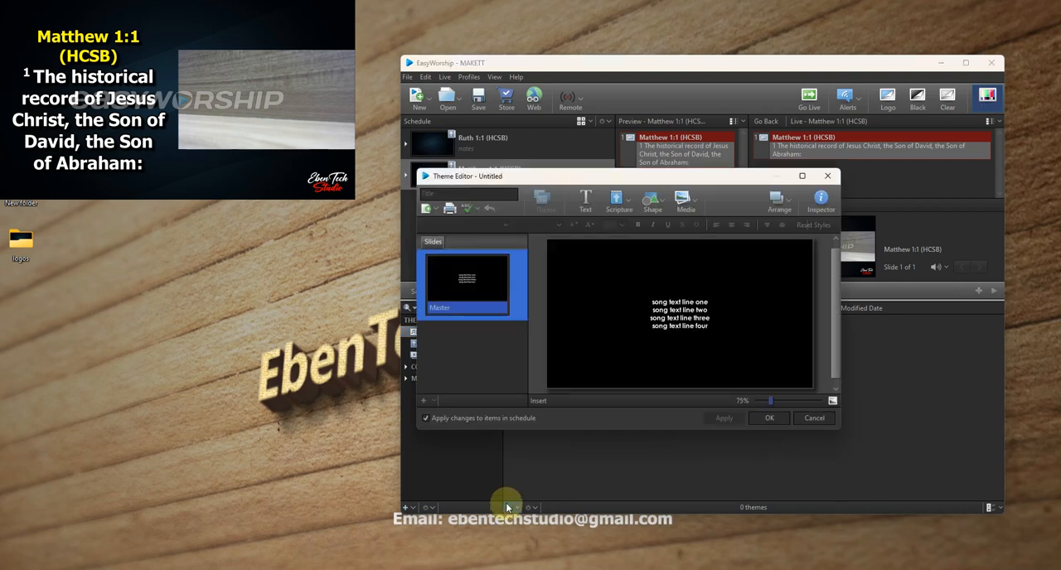
{"action": "left_click", "coordinate": [600, 356]}
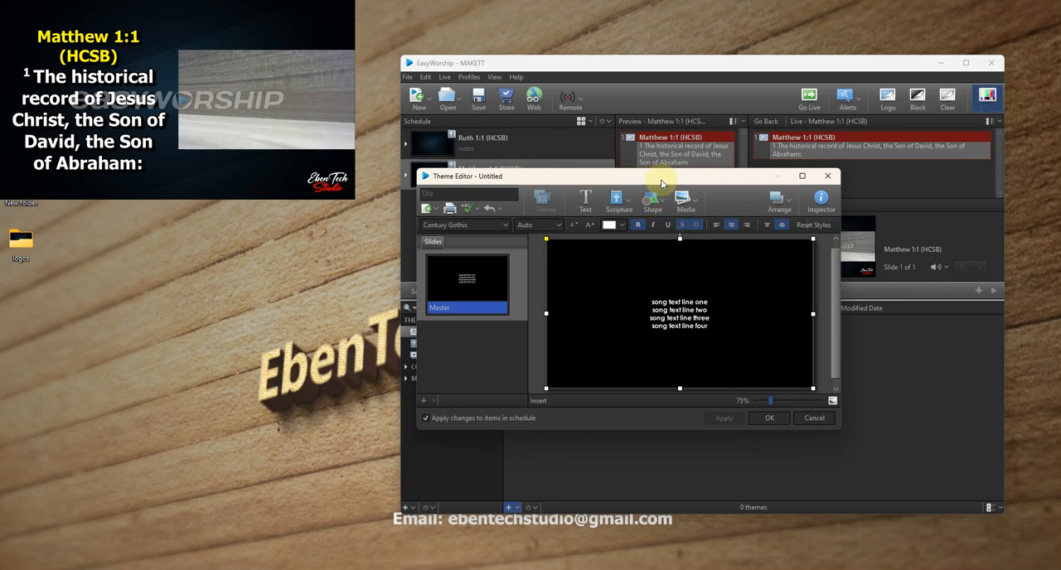
{"action": "left_click_drag", "start_coordinate": [664, 176], "coordinate": [774, 338]}
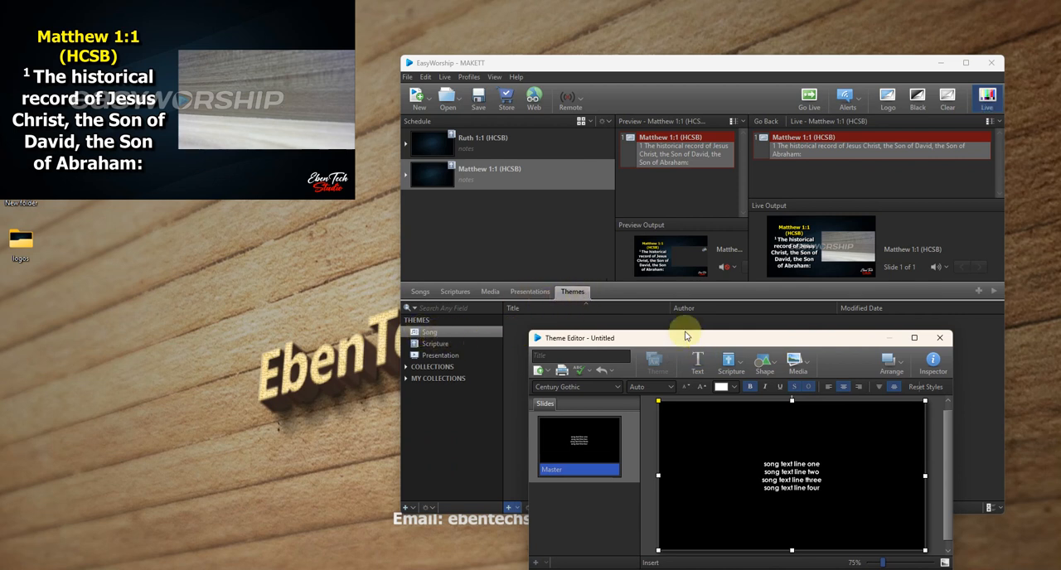
{"action": "left_click_drag", "start_coordinate": [694, 339], "coordinate": [673, 256]}
{"action": "left_click", "coordinate": [547, 271]}
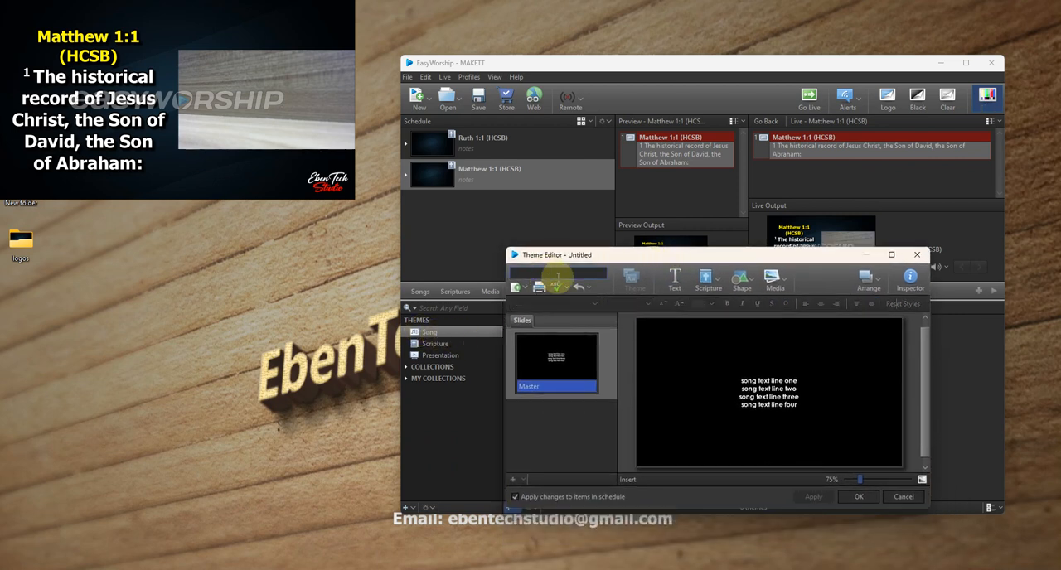
{"action": "type", "text": "V"}
{"action": "type", "text": "AMERA WITH L"}
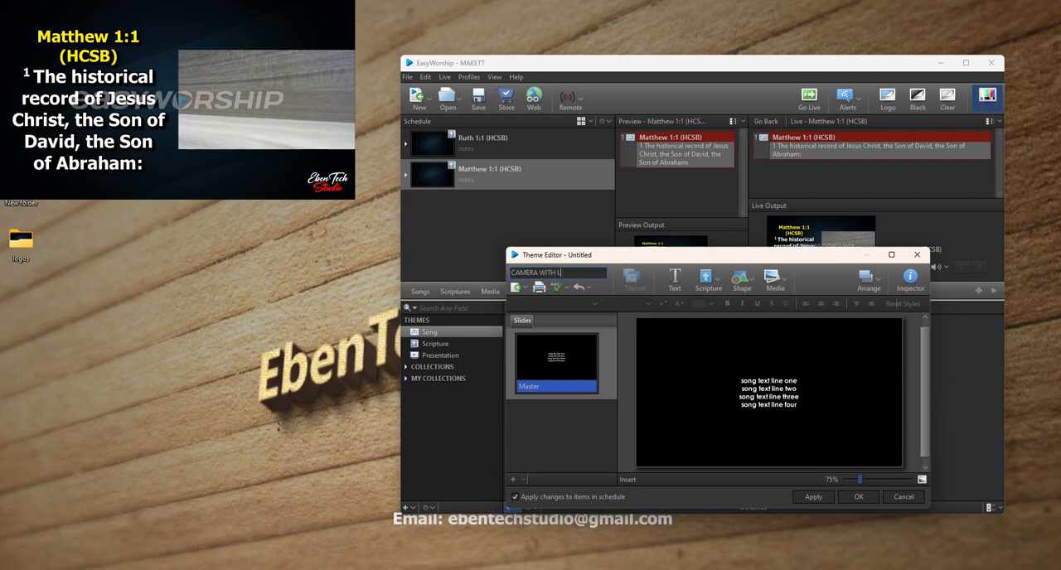
{"action": "type", "text": "OWERTHIRD"}
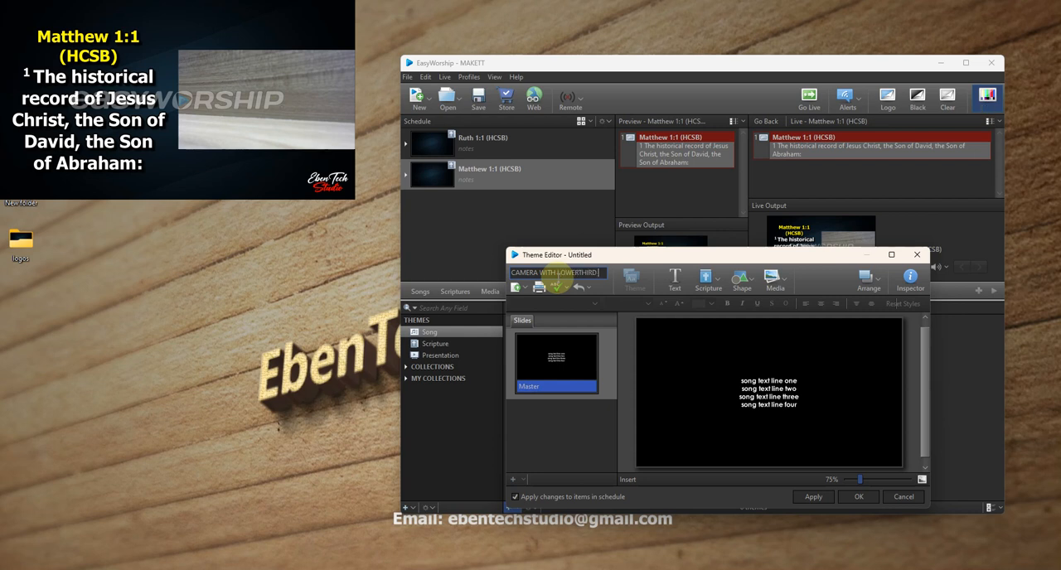
{"action": "type", "text": " LYRICS"}
- Reduce the song text box's height to a lower-third strip along the bottom of the slide
{"action": "left_click", "coordinate": [715, 383]}
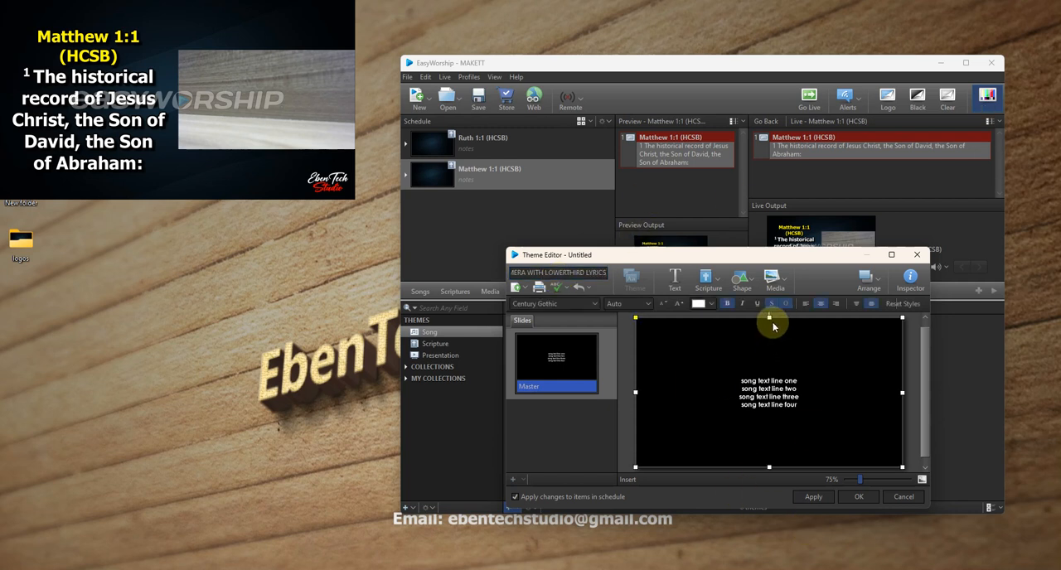
{"action": "left_click_drag", "start_coordinate": [769, 318], "coordinate": [769, 433]}
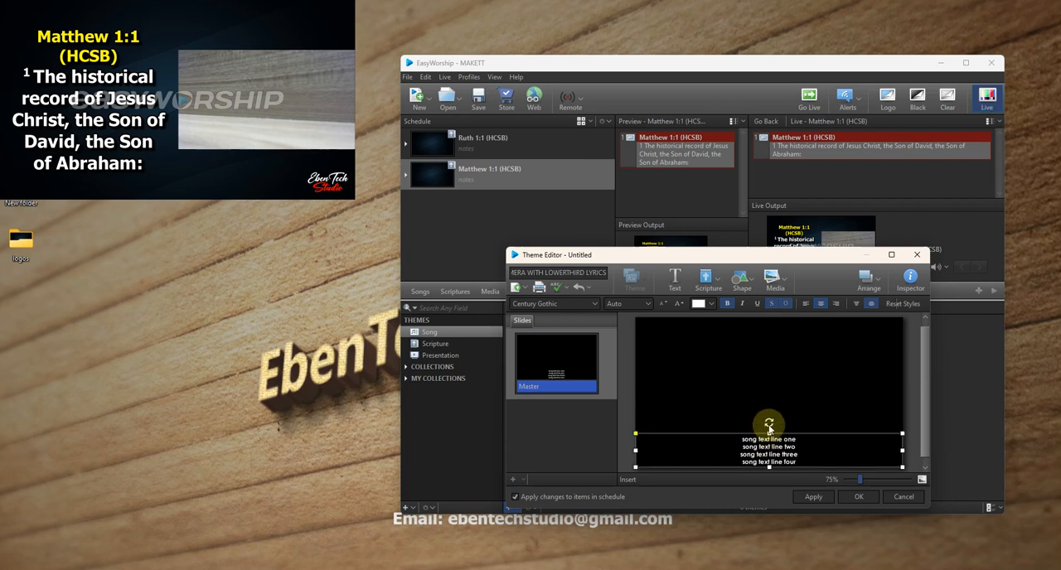
{"action": "left_click_drag", "start_coordinate": [754, 260], "coordinate": [711, 234]}
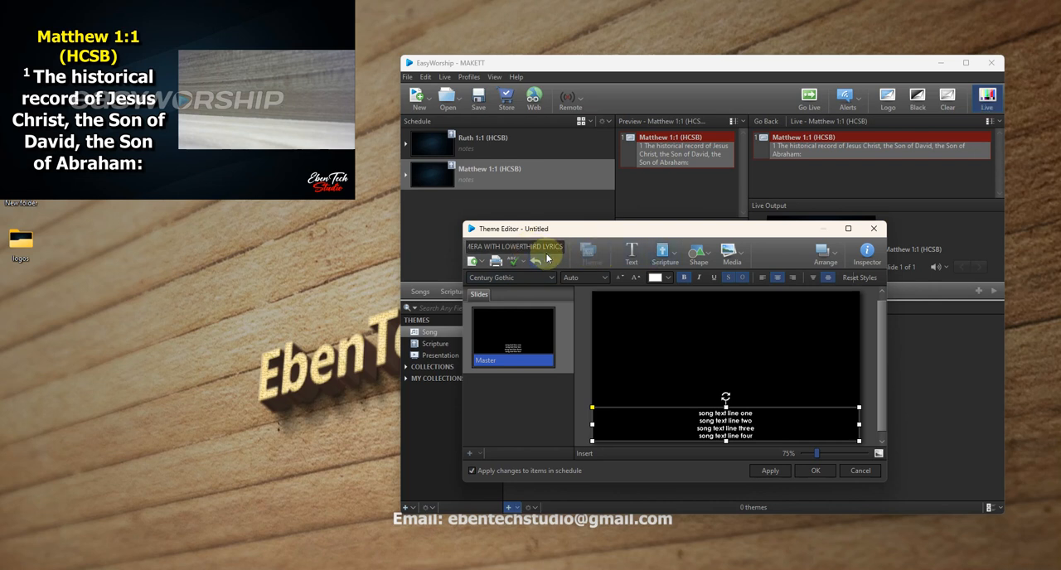
- Set the song theme's slide background to Media Fill using the CAMERA feed
{"action": "left_click", "coordinate": [868, 262]}
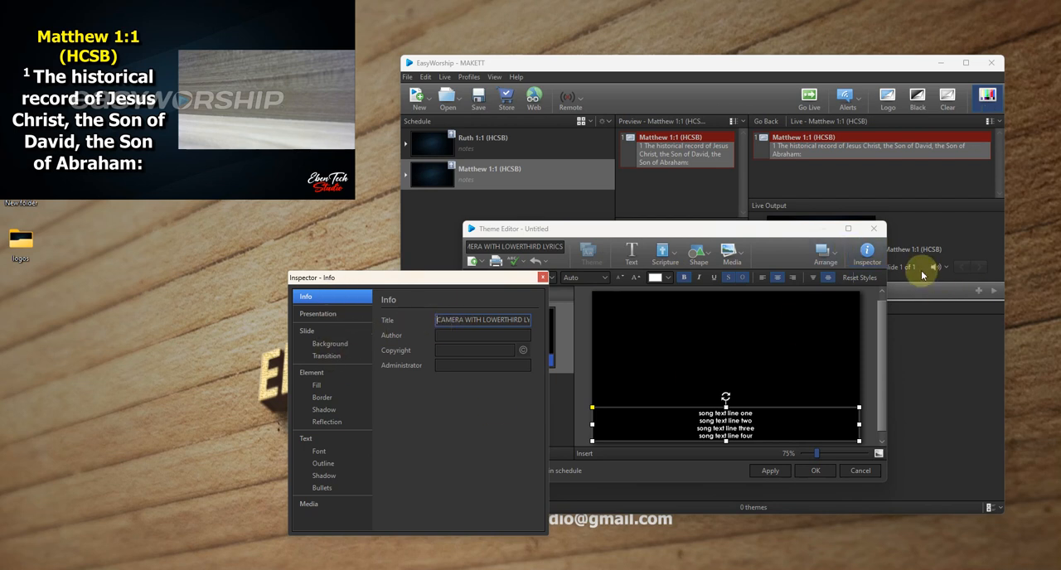
{"action": "left_click", "coordinate": [323, 345]}
{"action": "left_click", "coordinate": [434, 321]}
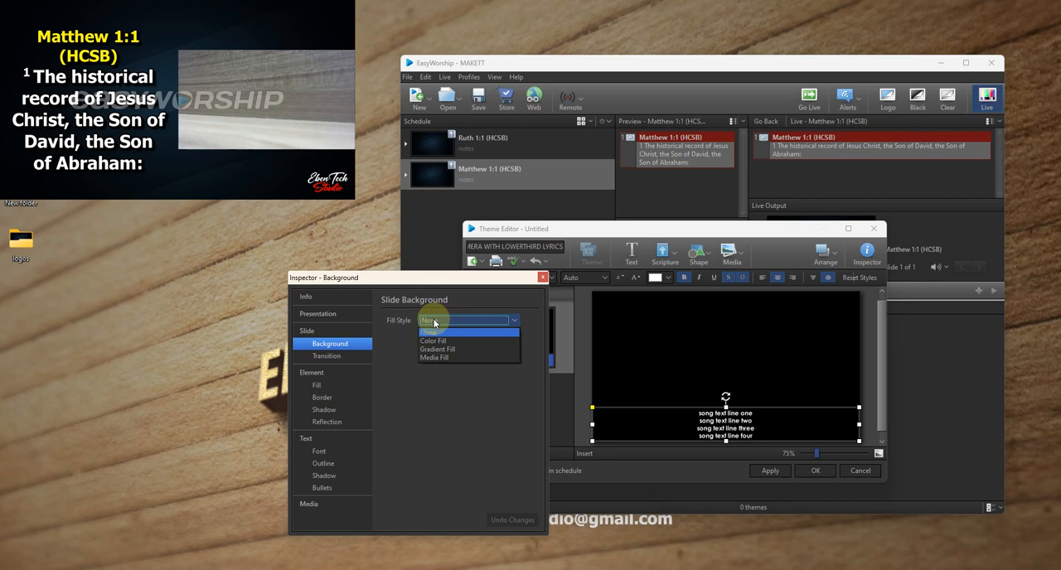
{"action": "left_click", "coordinate": [429, 357]}
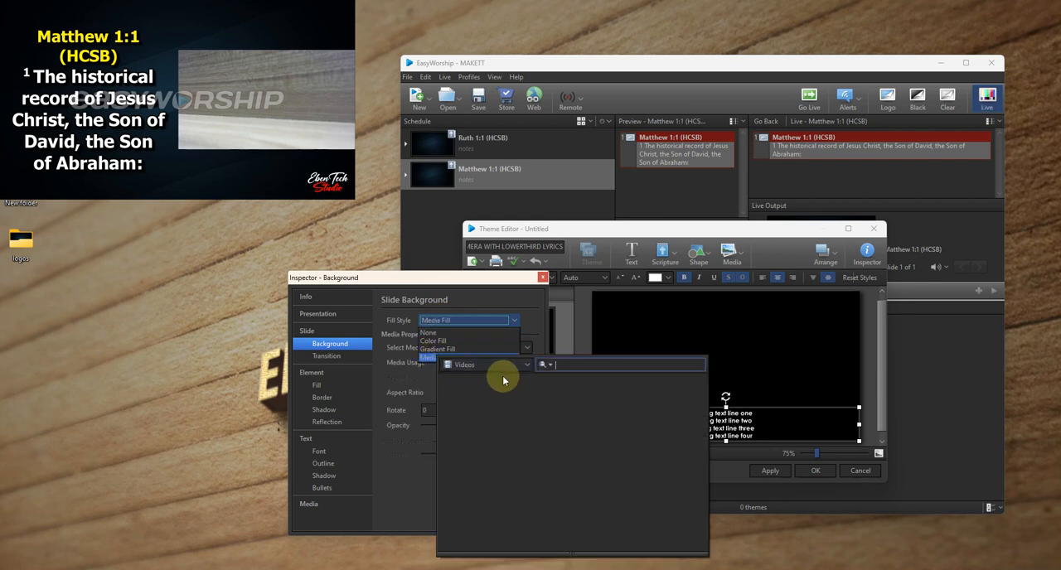
{"action": "left_click", "coordinate": [508, 367]}
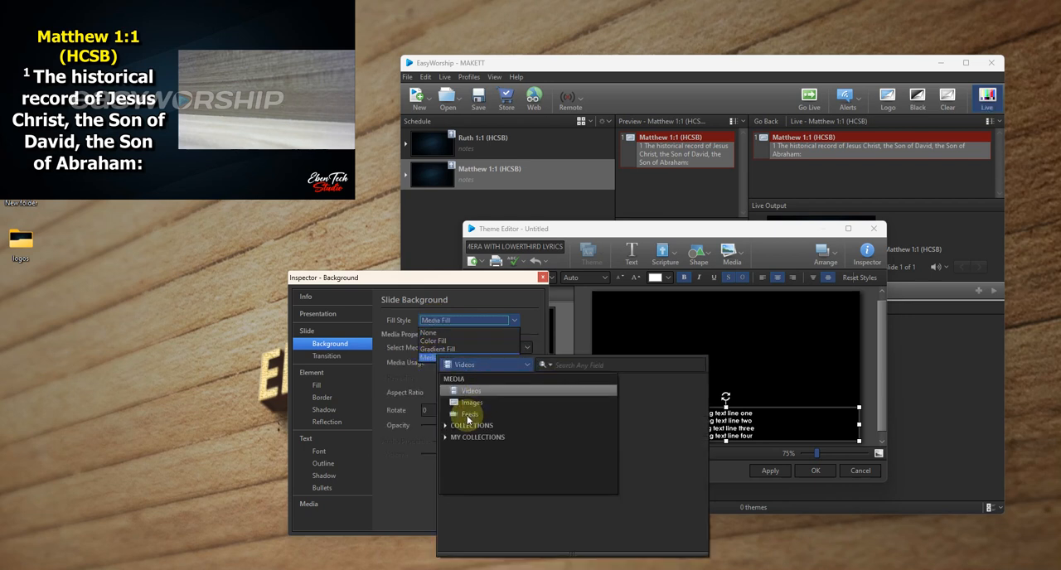
{"action": "left_click", "coordinate": [467, 417]}
{"action": "left_click", "coordinate": [486, 399]}
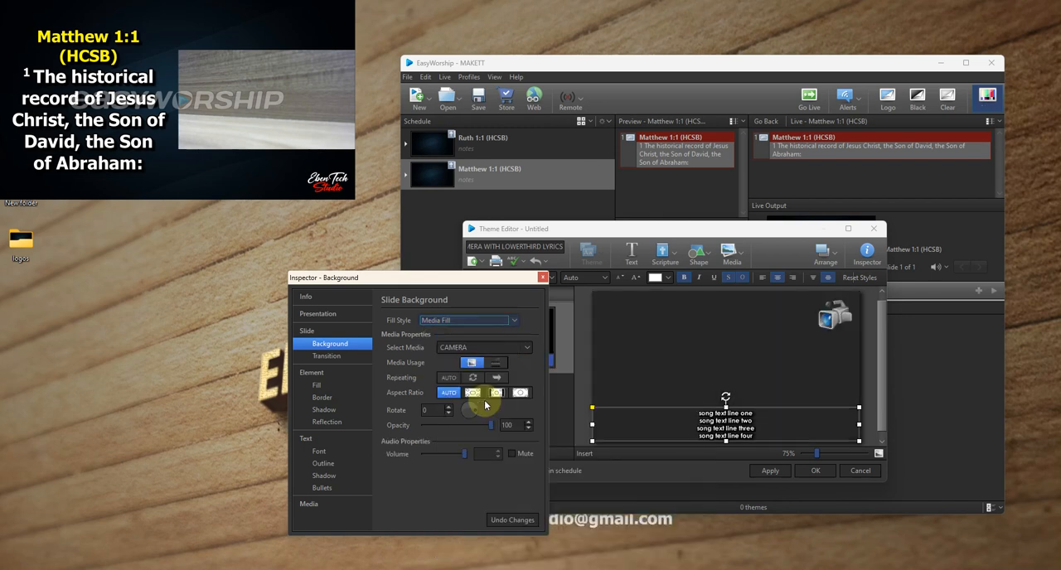
- Close the background settings and save the CAMERA WITH LOWERTHIRD LYRICS song theme
{"action": "left_click", "coordinate": [541, 279]}
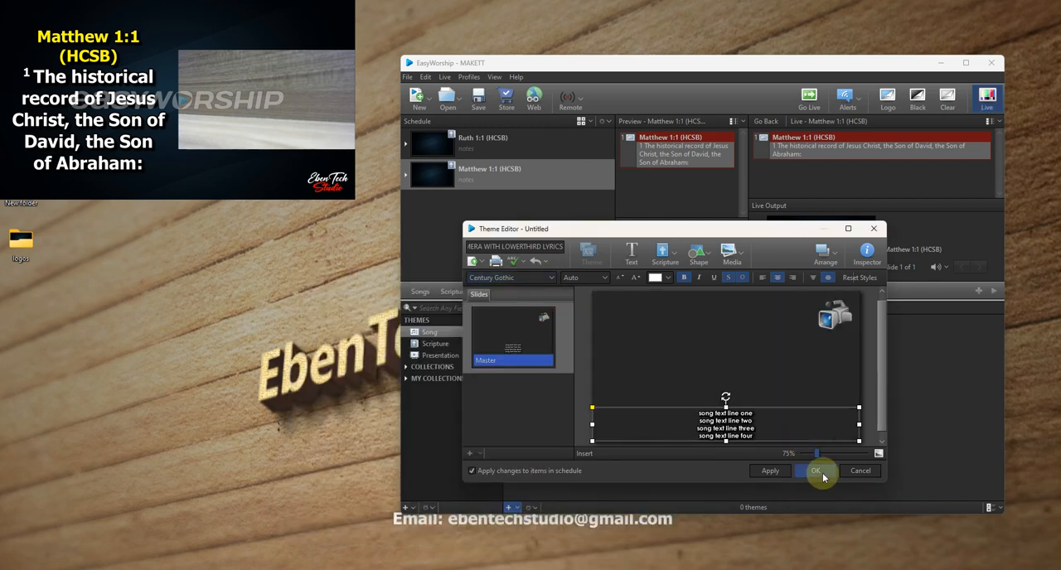
{"action": "left_click", "coordinate": [821, 473]}
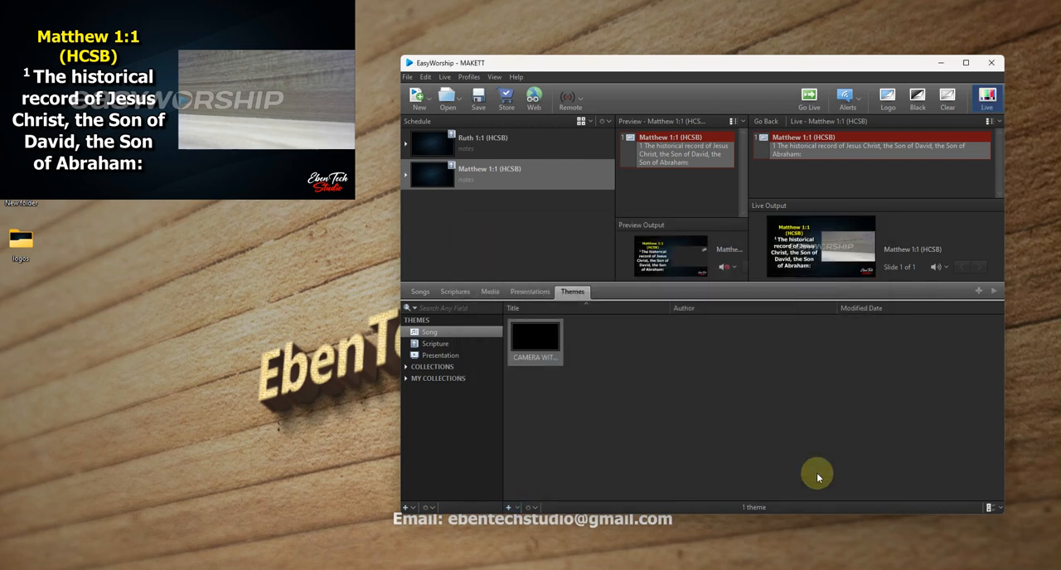
- Find the song ABAA MU AWIE in the song library and send its first slide live
{"action": "left_click", "coordinate": [420, 292]}
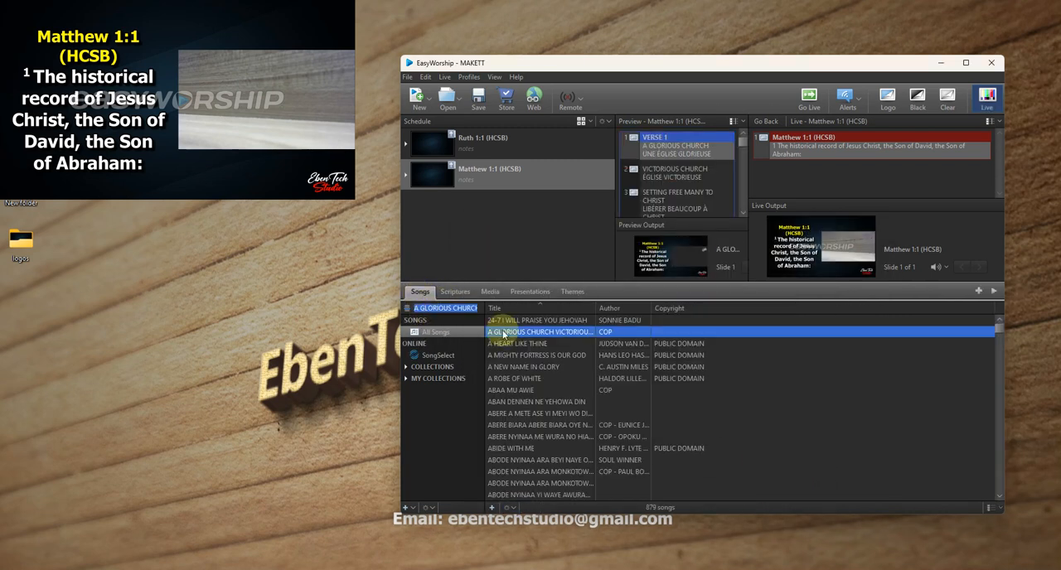
{"action": "scroll", "coordinate": [516, 381], "scroll_direction": "down", "scroll_amount": 1}
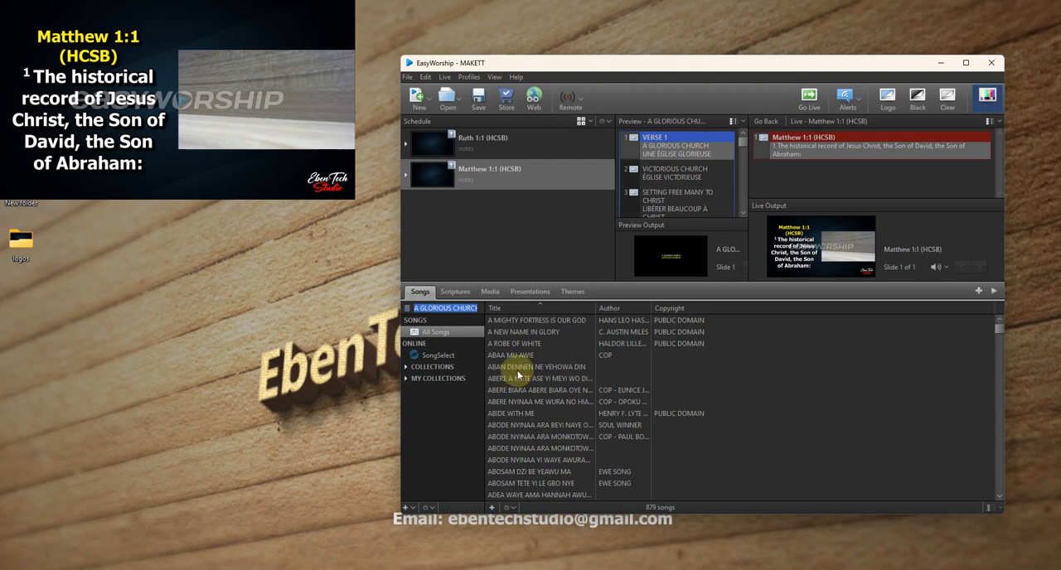
{"action": "left_click", "coordinate": [514, 355]}
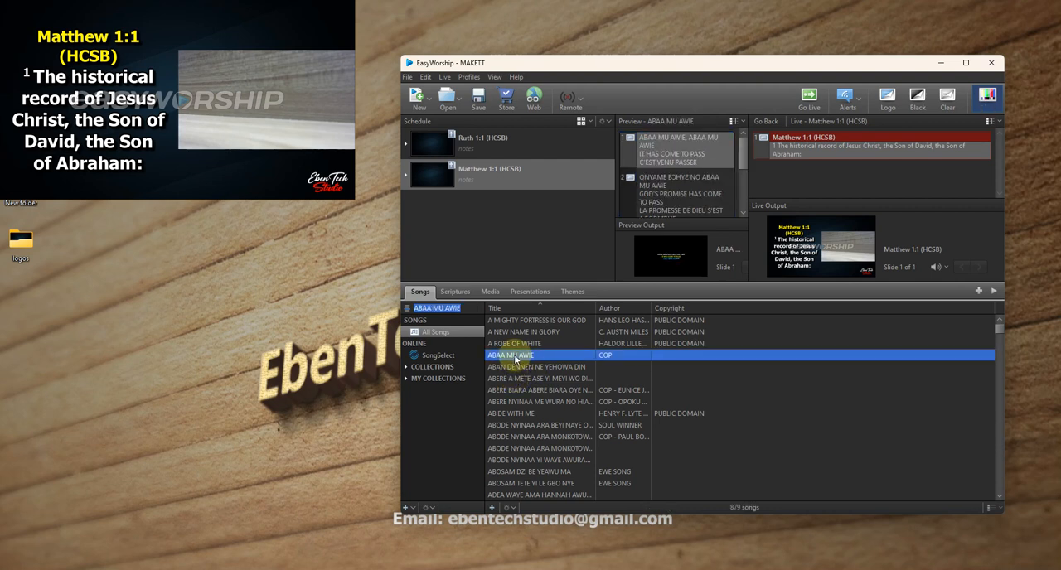
{"action": "double_click", "coordinate": [680, 153]}
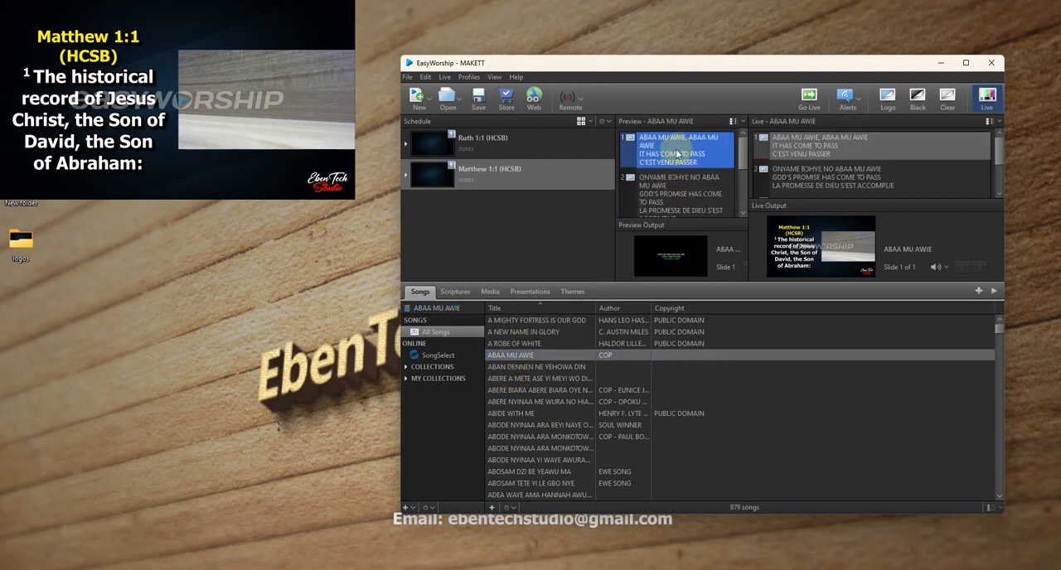
- Add ABAA MU AWIE to the schedule with the lower-third camera theme and send it live
{"action": "left_click", "coordinate": [575, 294]}
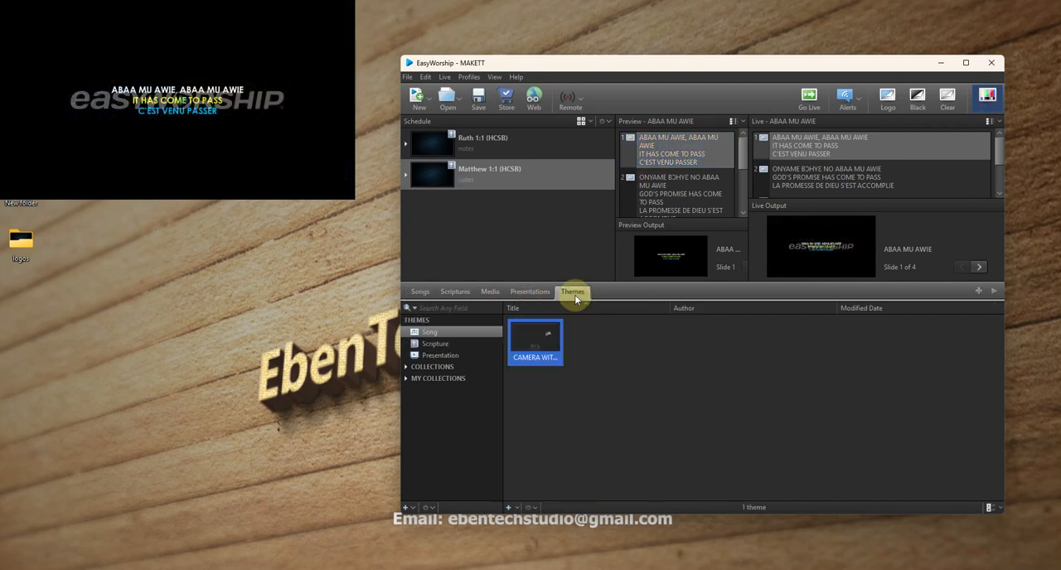
{"action": "left_click", "coordinate": [419, 291]}
{"action": "left_click_drag", "start_coordinate": [533, 355], "coordinate": [490, 258]}
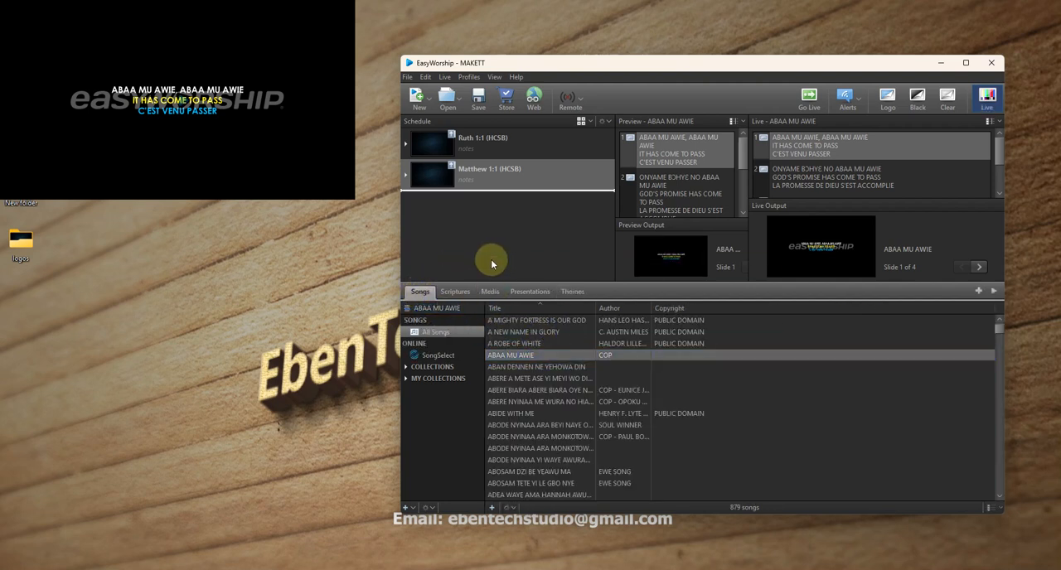
{"action": "left_click", "coordinate": [573, 292]}
{"action": "left_click_drag", "start_coordinate": [545, 343], "coordinate": [509, 219]}
{"action": "double_click", "coordinate": [556, 202]}
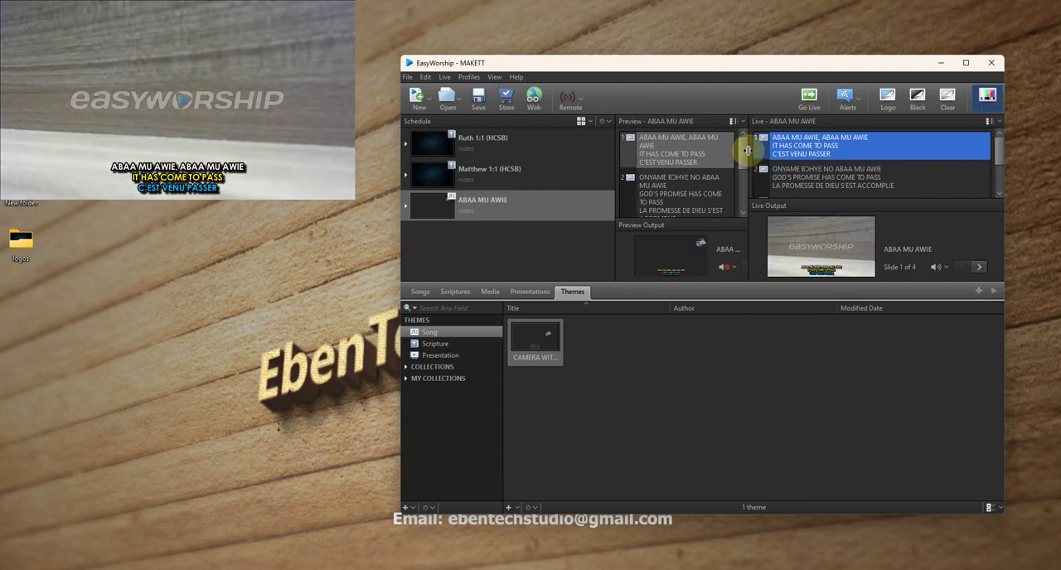
- Show slides 2, 3 and 4 of ABAA MU AWIE live in turn
{"action": "left_click_drag", "start_coordinate": [741, 153], "coordinate": [741, 165]}
{"action": "double_click", "coordinate": [675, 171]}
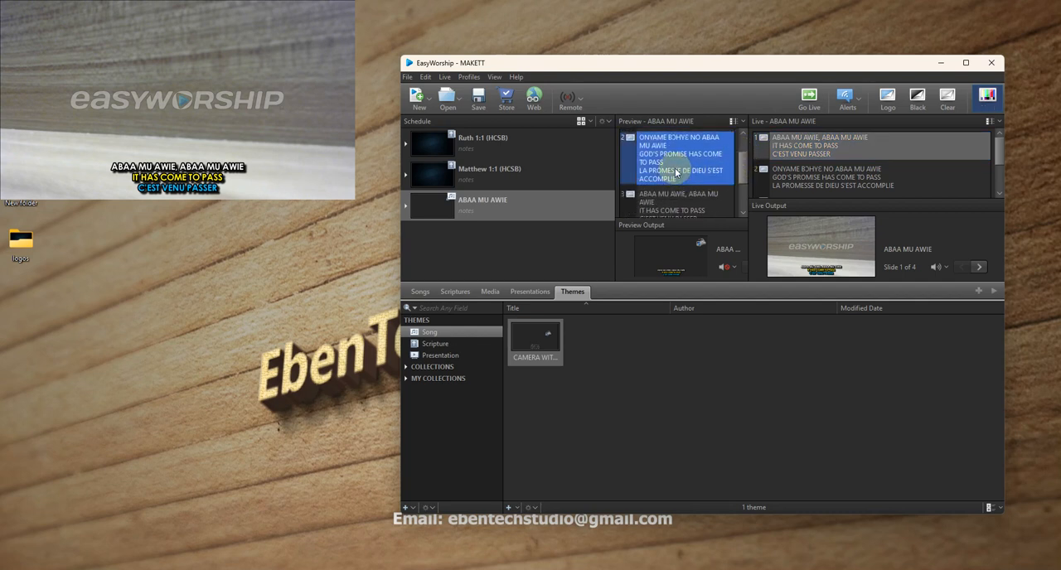
{"action": "scroll", "coordinate": [675, 166], "scroll_direction": "down", "scroll_amount": 2}
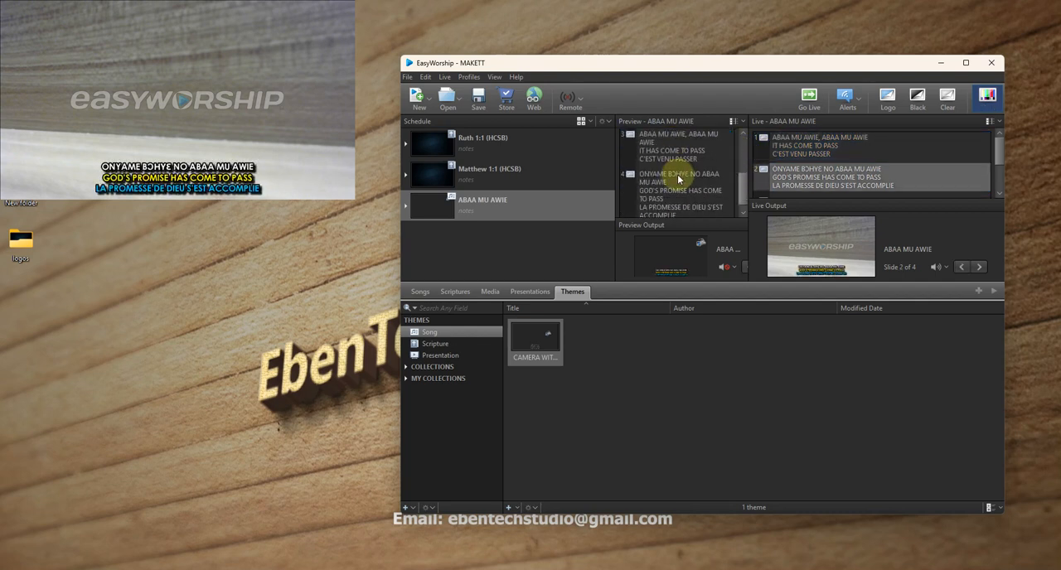
{"action": "double_click", "coordinate": [675, 160]}
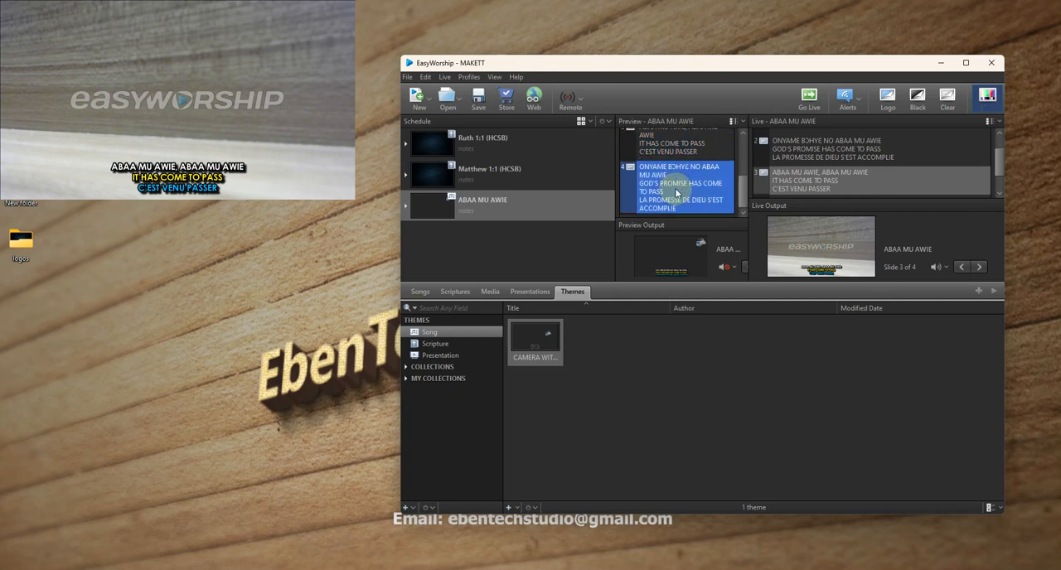
{"action": "double_click", "coordinate": [677, 192]}
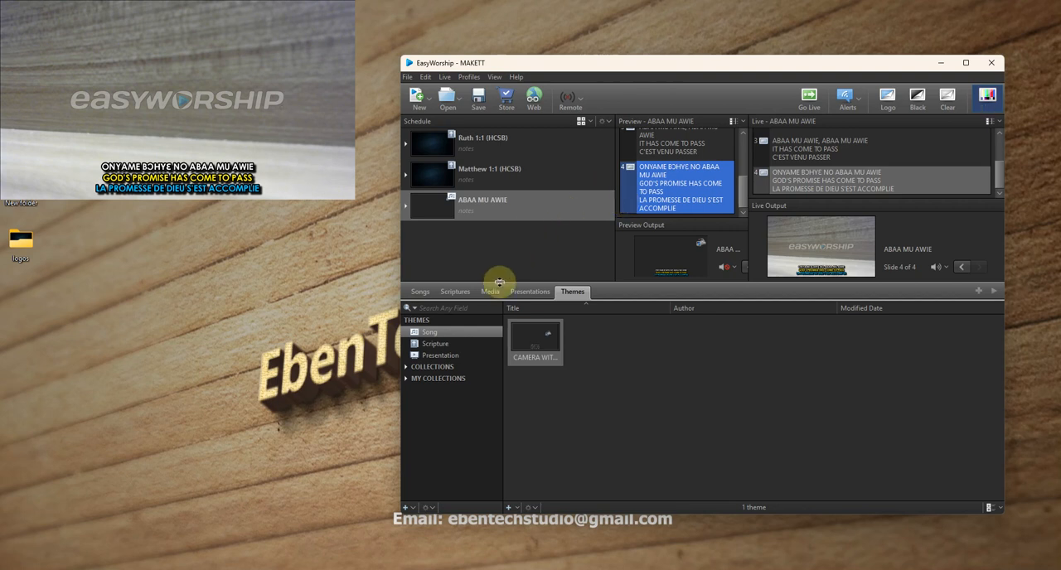
- Search the song library for EBENEZER EH EBENEZER EH and send its slides 1 and 3 live
{"action": "left_click", "coordinate": [420, 292]}
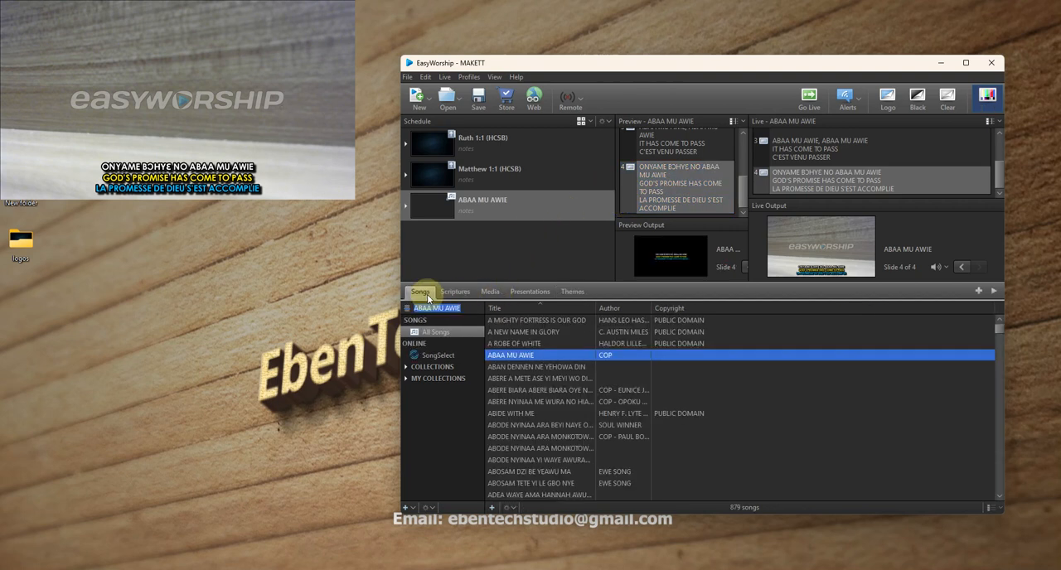
{"action": "scroll", "coordinate": [532, 388], "scroll_direction": "down", "scroll_amount": 10}
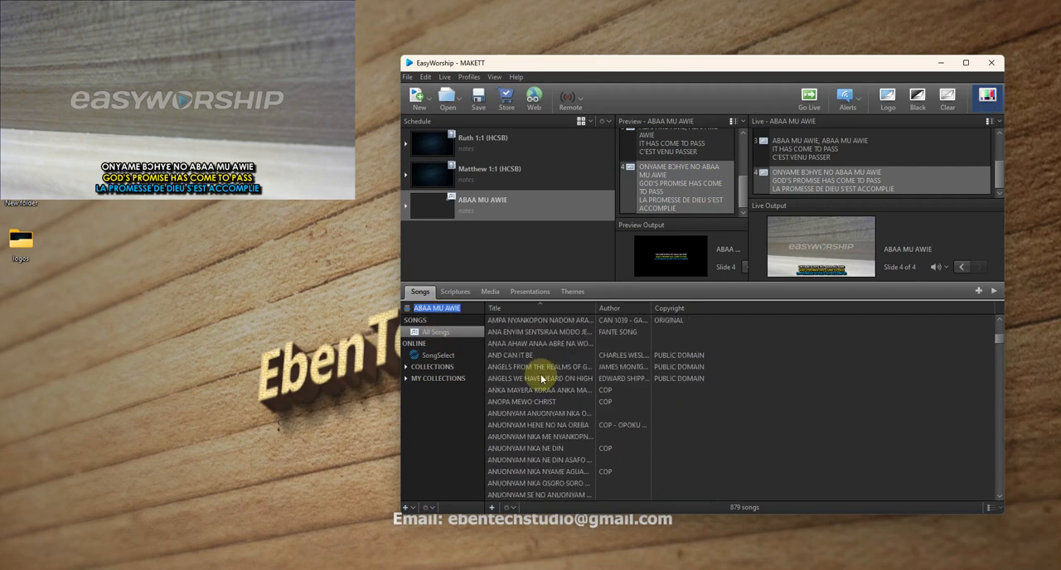
{"action": "scroll", "coordinate": [543, 371], "scroll_direction": "up", "scroll_amount": 10}
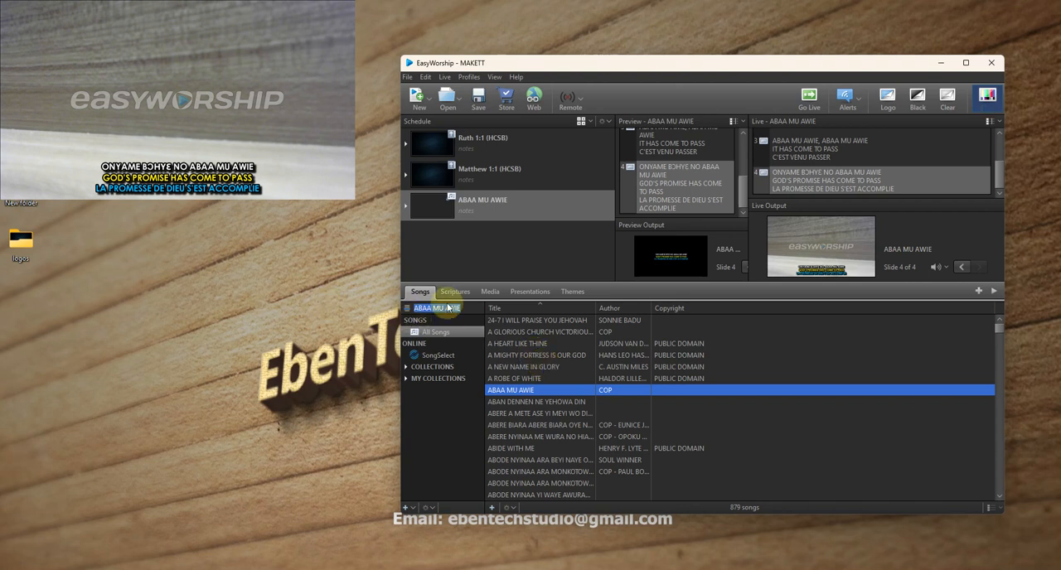
{"action": "type", "text": "EBENEZER EH EBENEZ"}
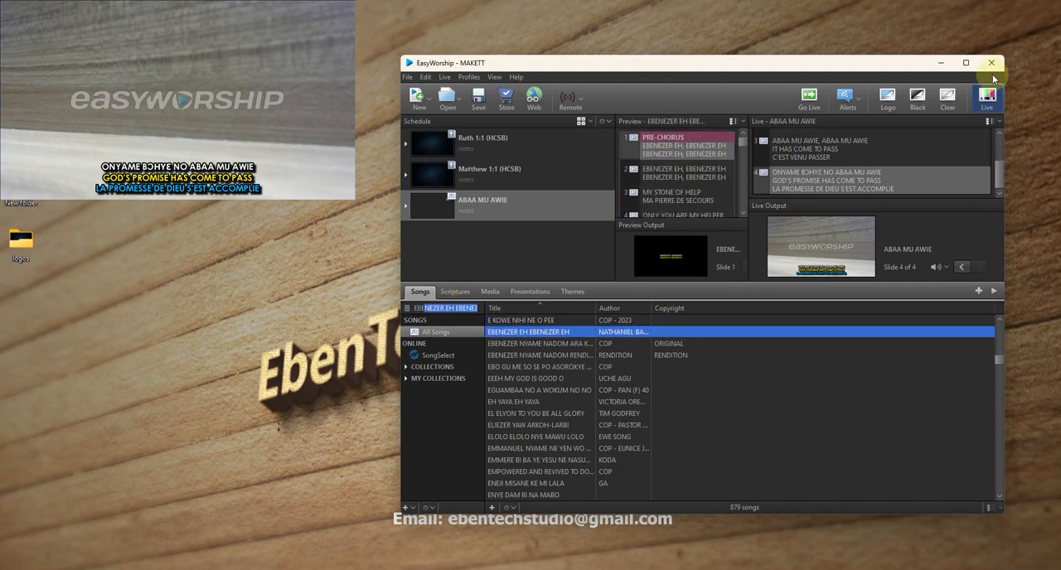
{"action": "left_click", "coordinate": [682, 153]}
{"action": "double_click", "coordinate": [681, 152]}
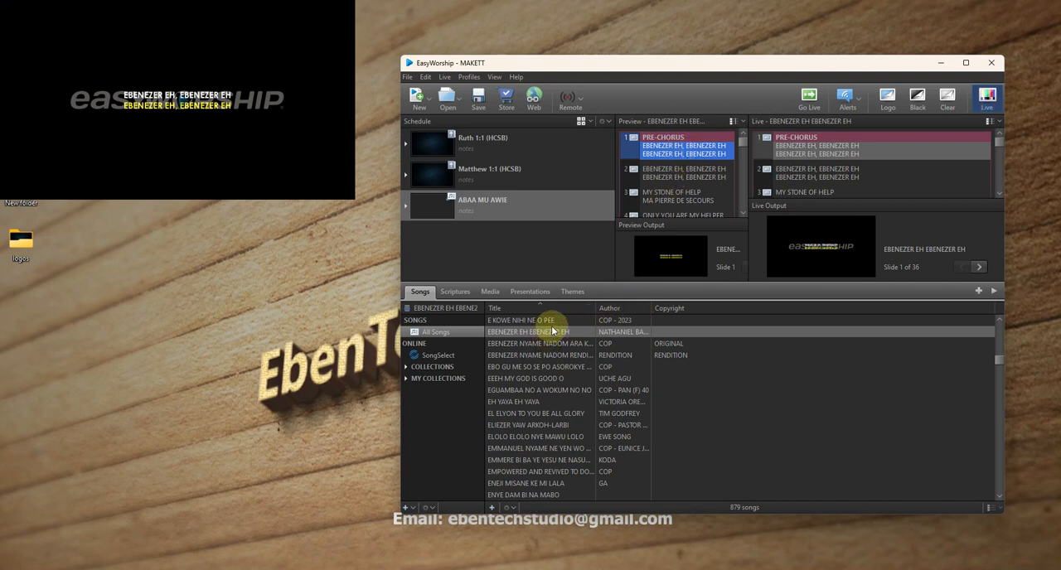
{"action": "left_click", "coordinate": [693, 202]}
{"action": "double_click", "coordinate": [693, 202]}
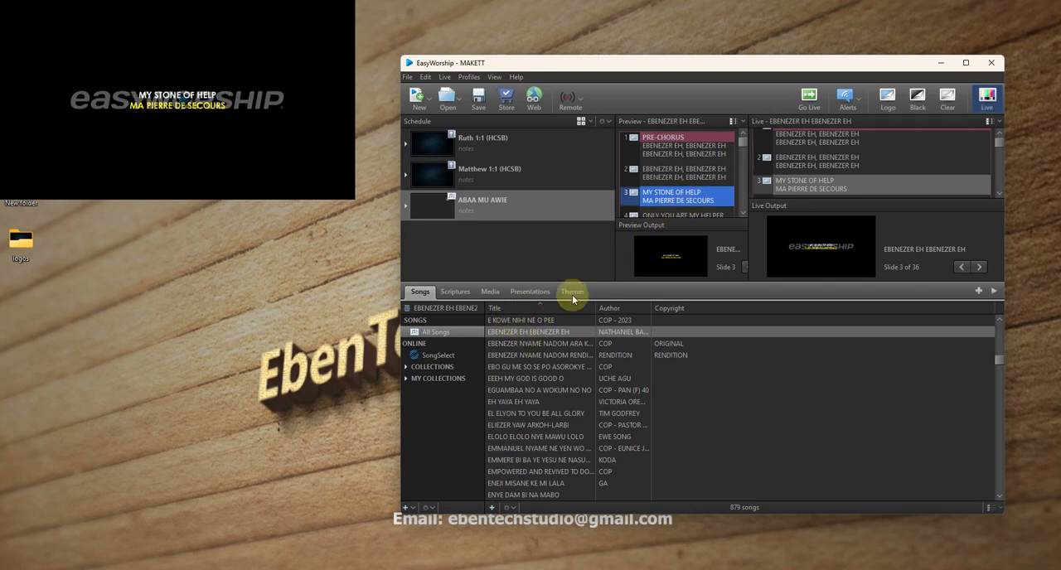
- Add EBENEZER EH EBENEZER EH to the schedule with the lower-third camera theme and send it live
{"action": "left_click_drag", "start_coordinate": [539, 334], "coordinate": [504, 249]}
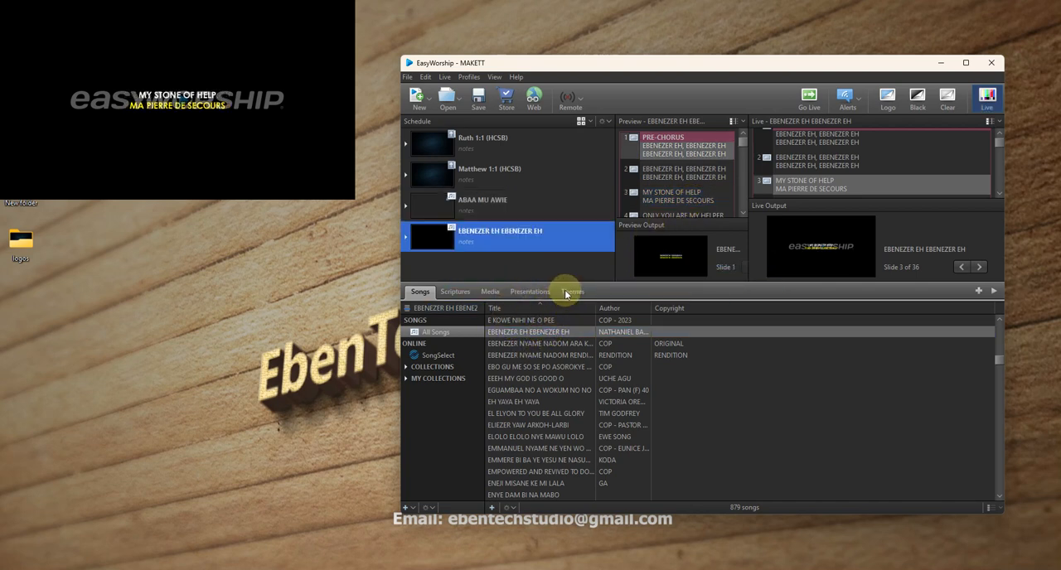
{"action": "left_click", "coordinate": [565, 292]}
{"action": "left_click_drag", "start_coordinate": [545, 340], "coordinate": [502, 240]}
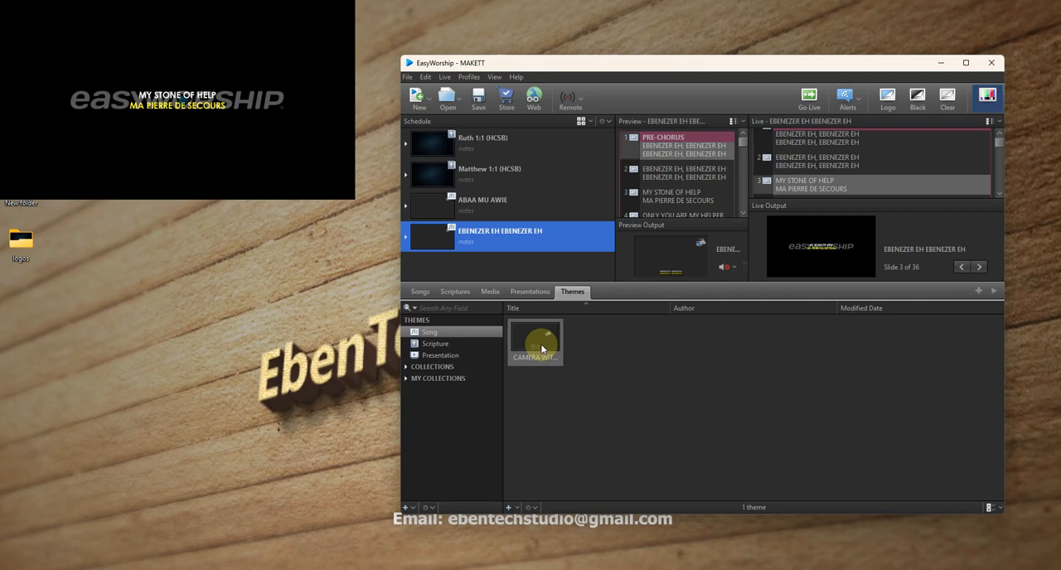
{"action": "left_click_drag", "start_coordinate": [542, 349], "coordinate": [568, 243]}
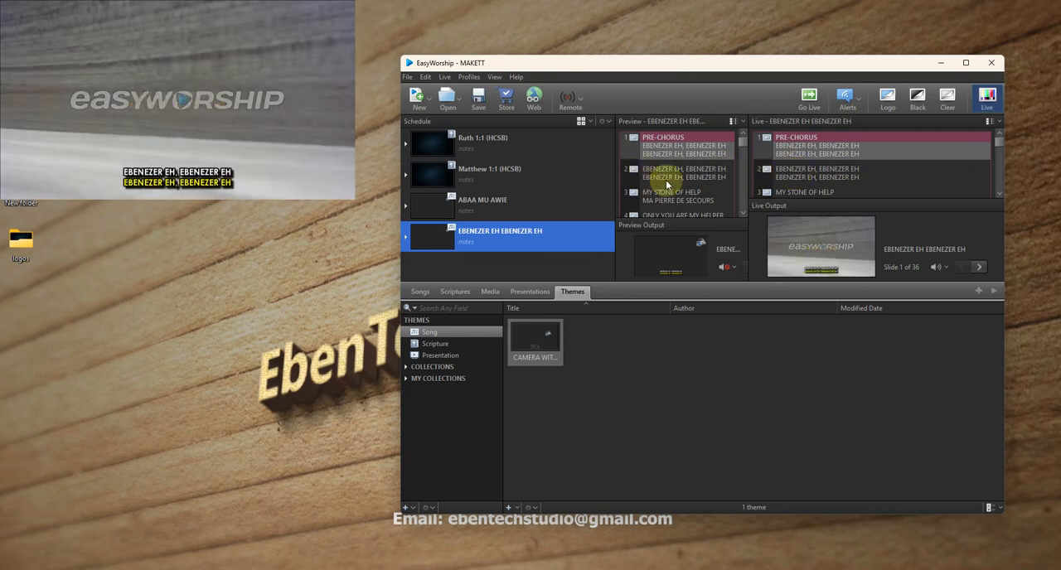
- Advance the live EBENEZER EH EBENEZER EH song through its slides to slide 4, ONLY YOU ARE MY HELPER
{"action": "left_click", "coordinate": [701, 175]}
{"action": "scroll", "coordinate": [700, 174], "scroll_direction": "down", "scroll_amount": 2}
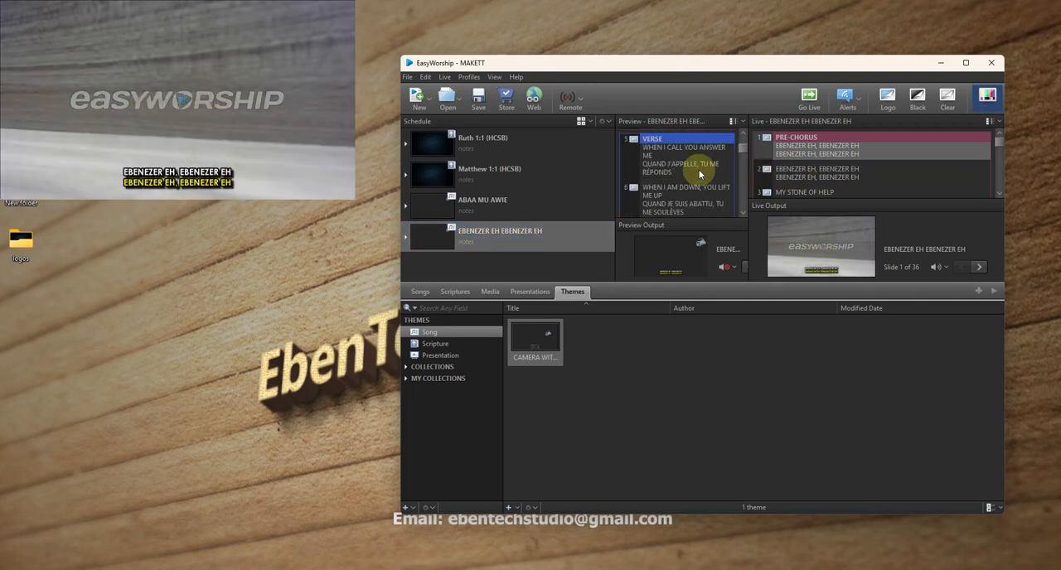
{"action": "left_click", "coordinate": [794, 173]}
{"action": "left_click", "coordinate": [791, 194]}
{"action": "scroll", "coordinate": [796, 187], "scroll_direction": "down", "scroll_amount": 2}
{"action": "left_click", "coordinate": [808, 150]}
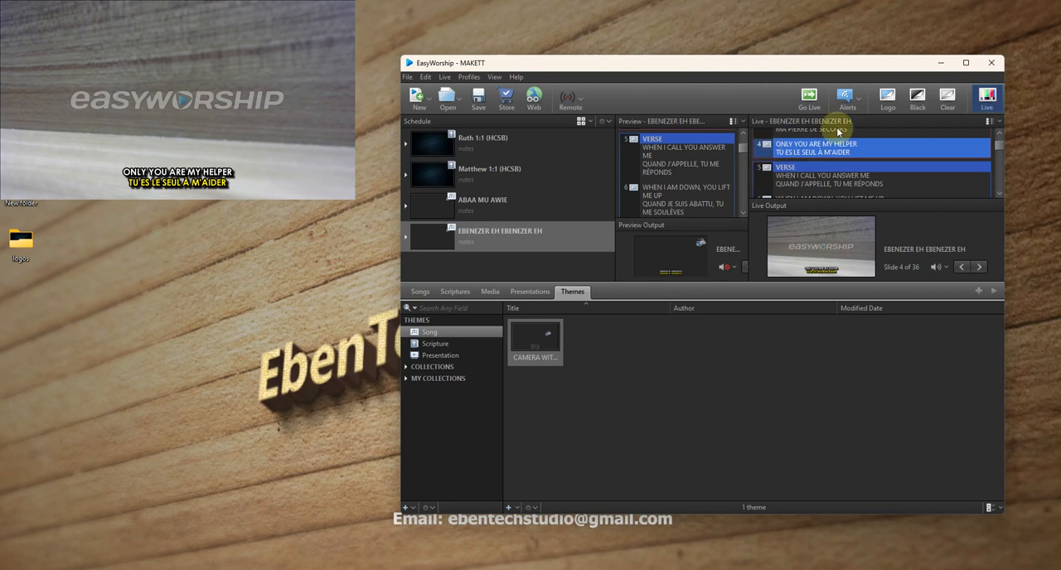
- Create another song theme and reduce its text box to a lower-third strip along the bottom of the slide
{"action": "left_click", "coordinate": [509, 509]}
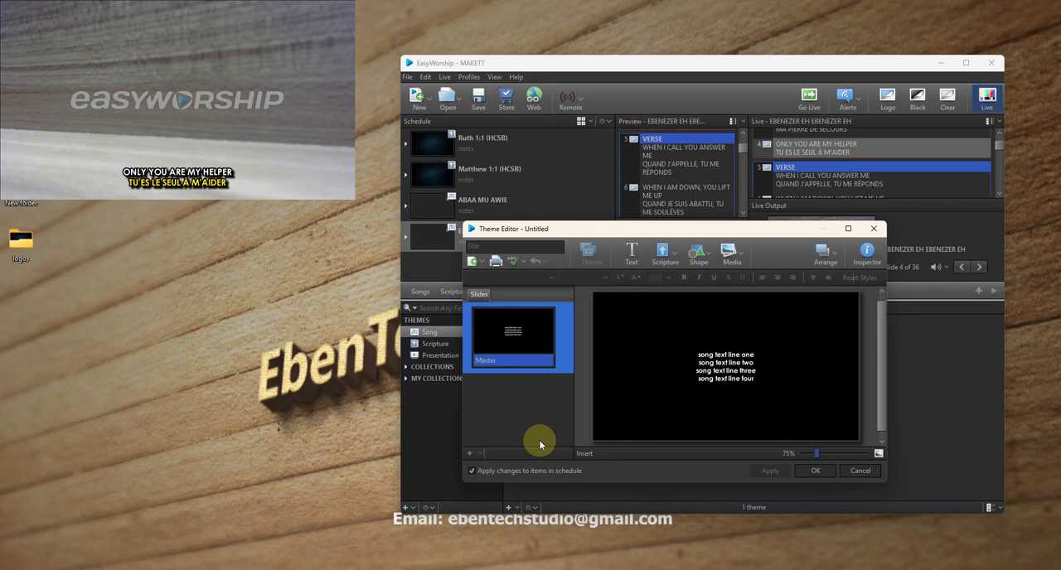
{"action": "left_click", "coordinate": [696, 353]}
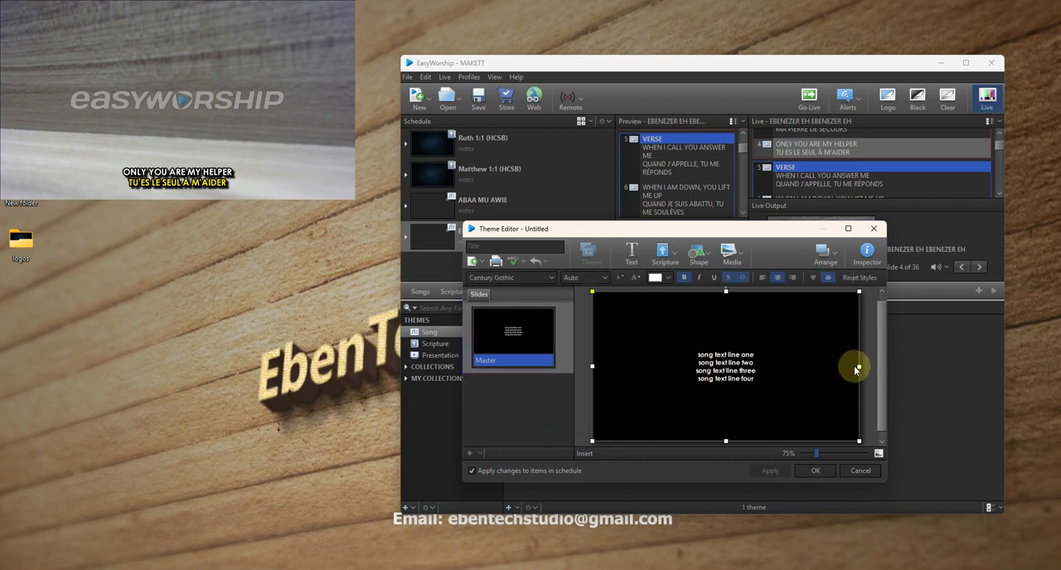
{"action": "mouse_move", "coordinate": [859, 366]}
{"action": "left_mouse_down"}
{"action": "mouse_move", "coordinate": [805, 368]}
{"action": "mouse_move", "coordinate": [859, 367]}
{"action": "left_mouse_up"}
{"action": "mouse_move", "coordinate": [592, 366]}
{"action": "left_mouse_down"}
{"action": "mouse_move", "coordinate": [731, 365]}
{"action": "mouse_move", "coordinate": [581, 386]}
{"action": "mouse_move", "coordinate": [595, 382]}
{"action": "left_mouse_up"}
{"action": "left_click_drag", "start_coordinate": [725, 290], "coordinate": [726, 404]}
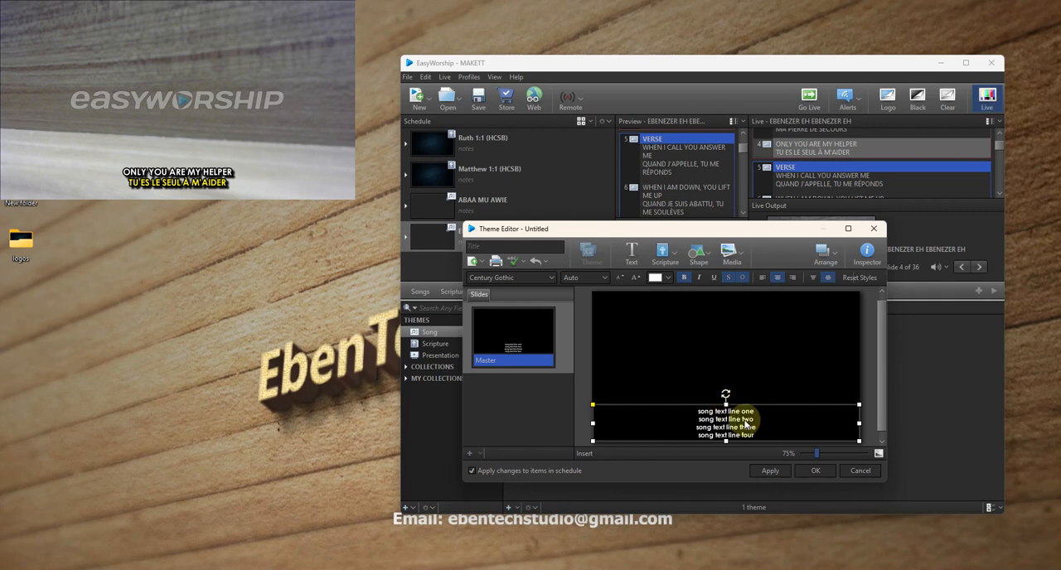
- Set the song text box's element fill to Media Fill using the image 588859
{"action": "left_click", "coordinate": [866, 260]}
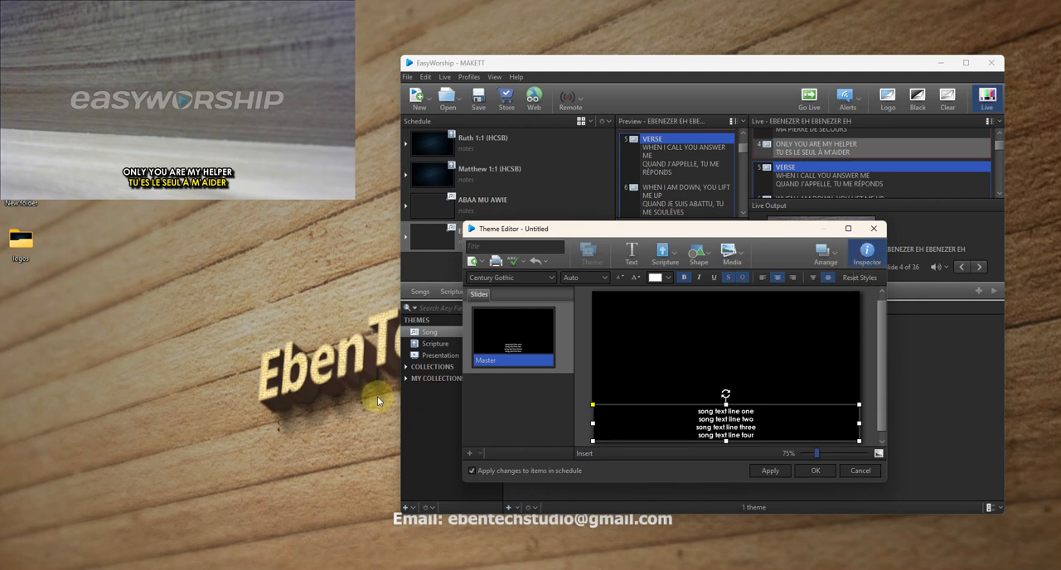
{"action": "left_click", "coordinate": [317, 388]}
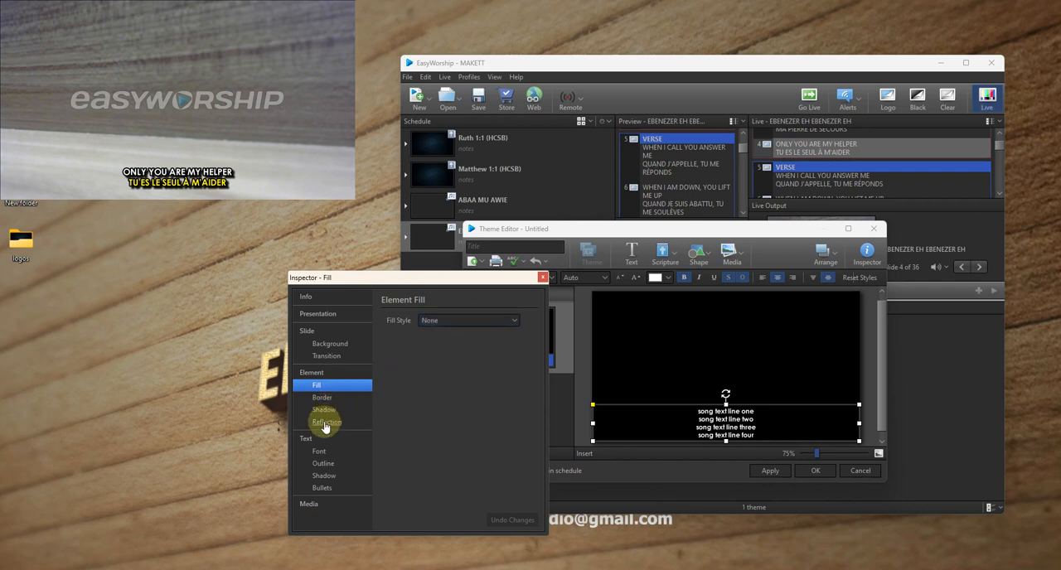
{"action": "left_click", "coordinate": [505, 320]}
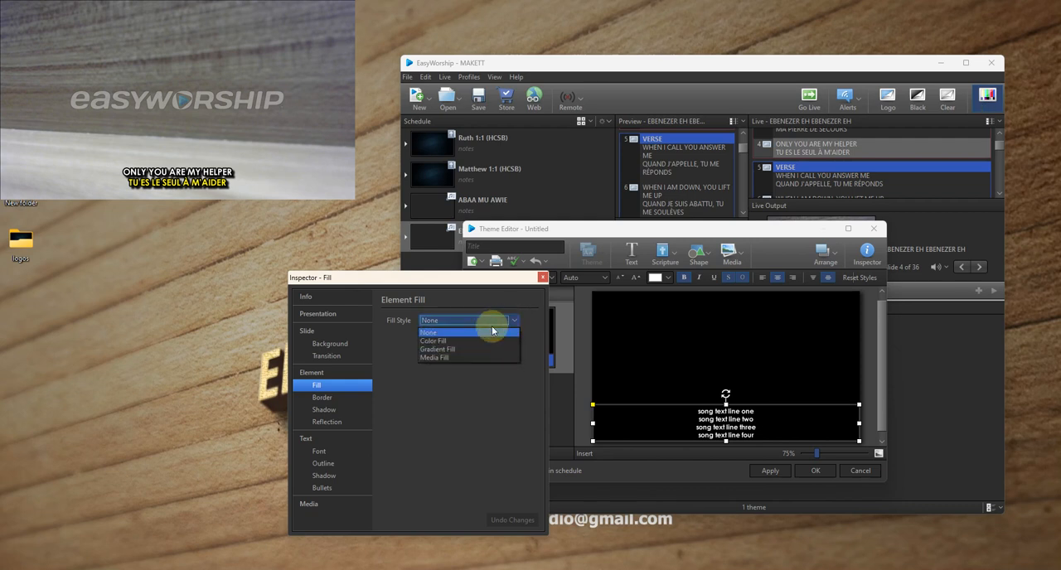
{"action": "left_click", "coordinate": [434, 357]}
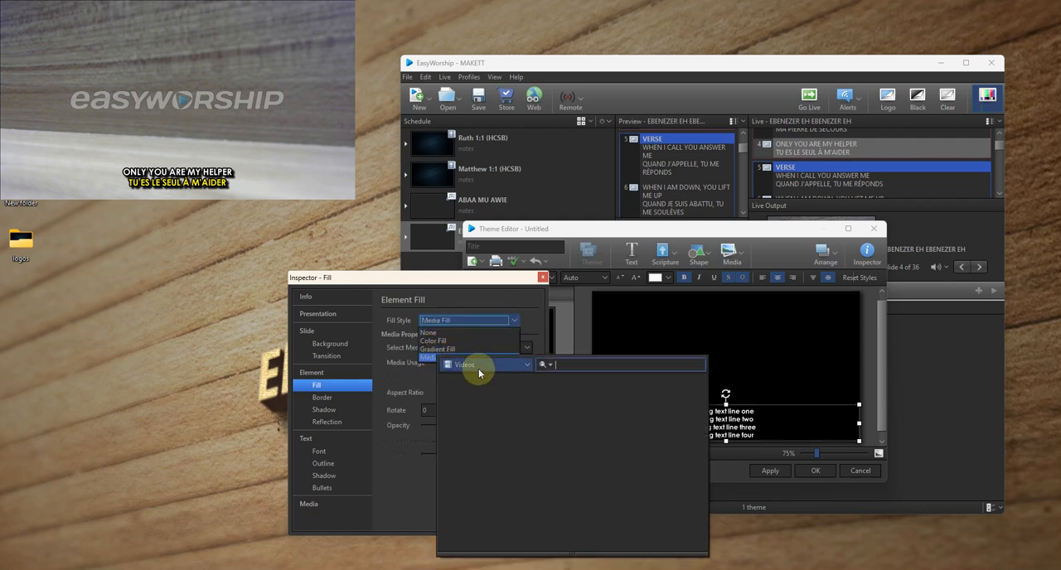
{"action": "left_click", "coordinate": [481, 365]}
{"action": "left_click", "coordinate": [470, 410]}
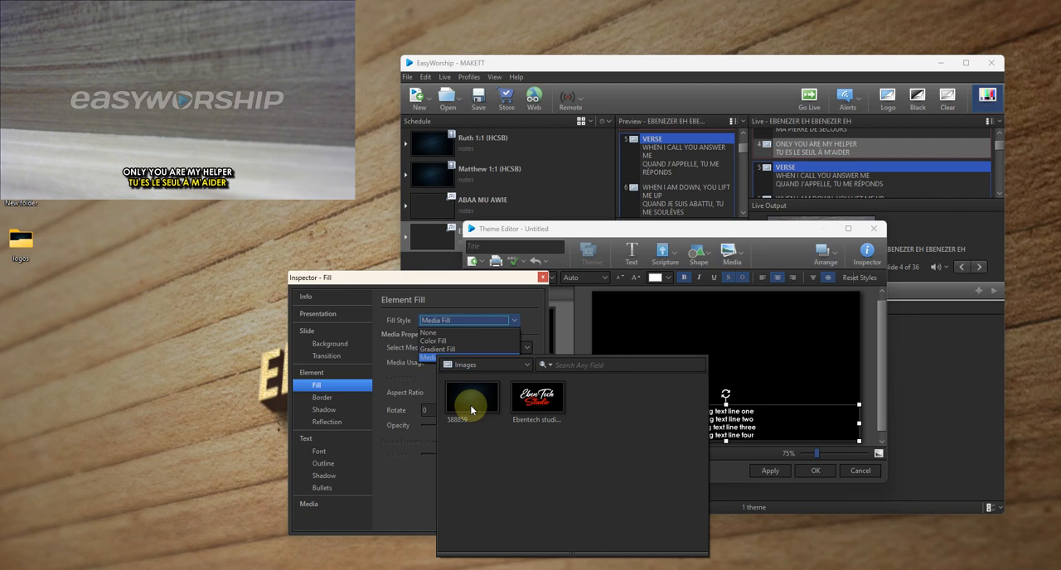
{"action": "left_click", "coordinate": [472, 410]}
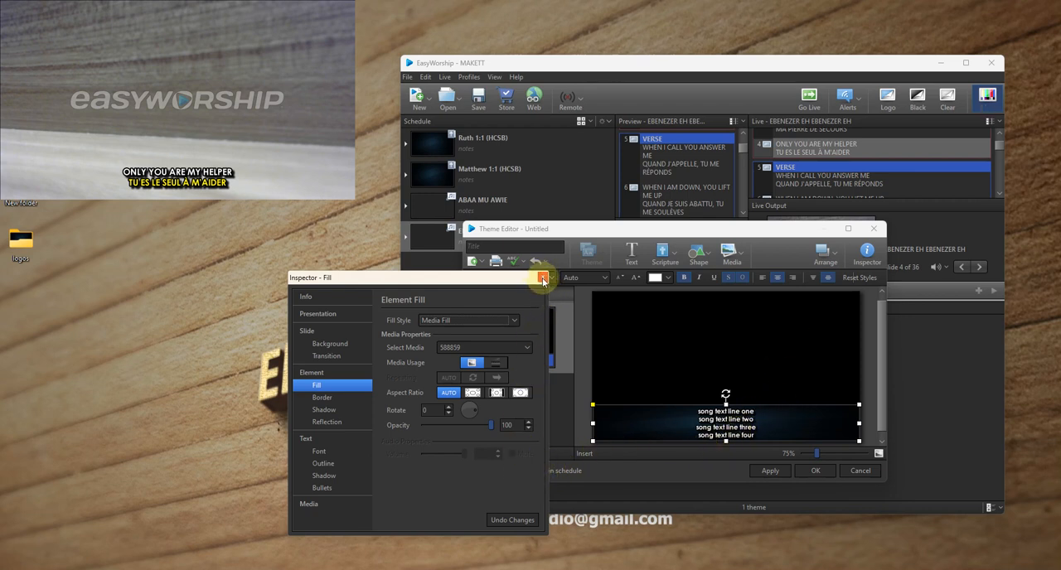
- Set the slide background of the song theme to Media Fill using the CAMERA feed
{"action": "left_click", "coordinate": [320, 348]}
{"action": "left_click", "coordinate": [440, 322]}
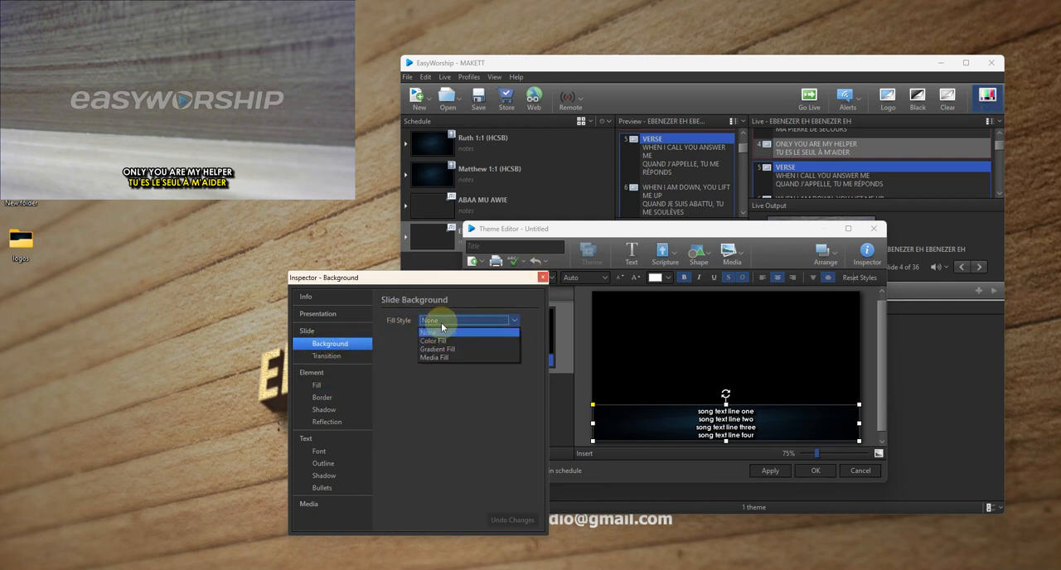
{"action": "left_click", "coordinate": [433, 357]}
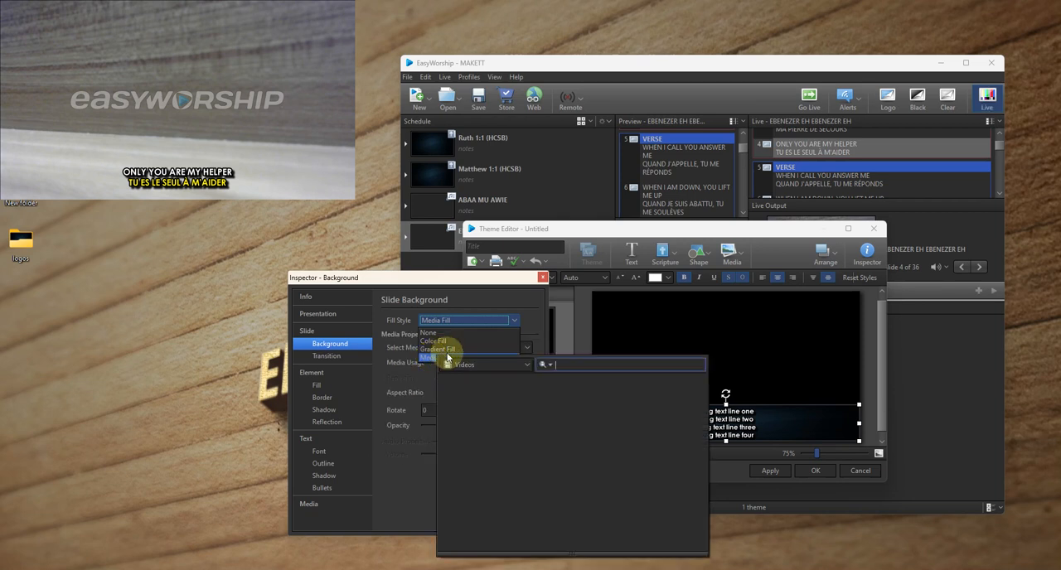
{"action": "left_click", "coordinate": [469, 365]}
{"action": "left_click", "coordinate": [468, 416]}
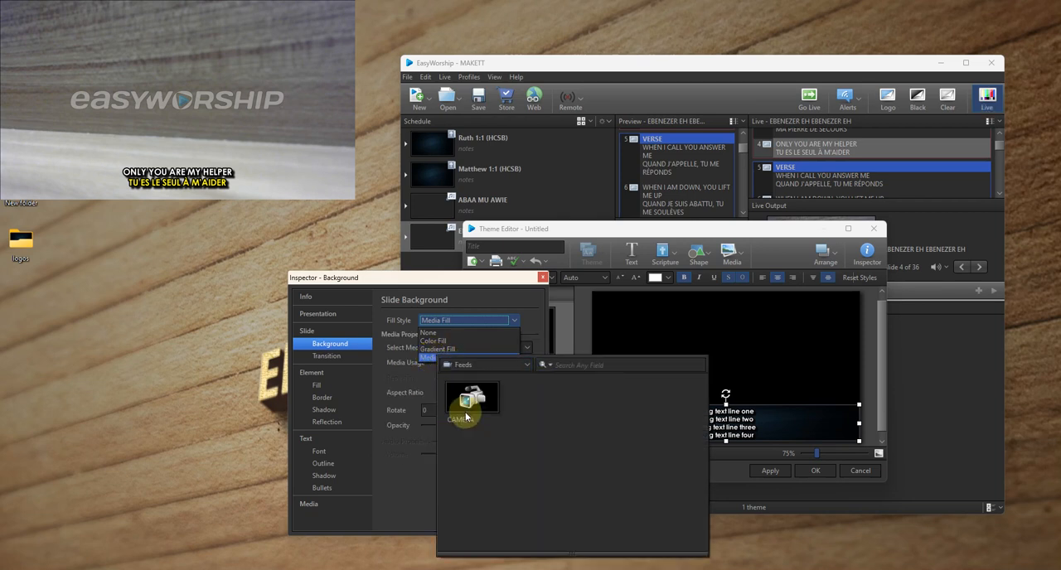
{"action": "left_click", "coordinate": [474, 404]}
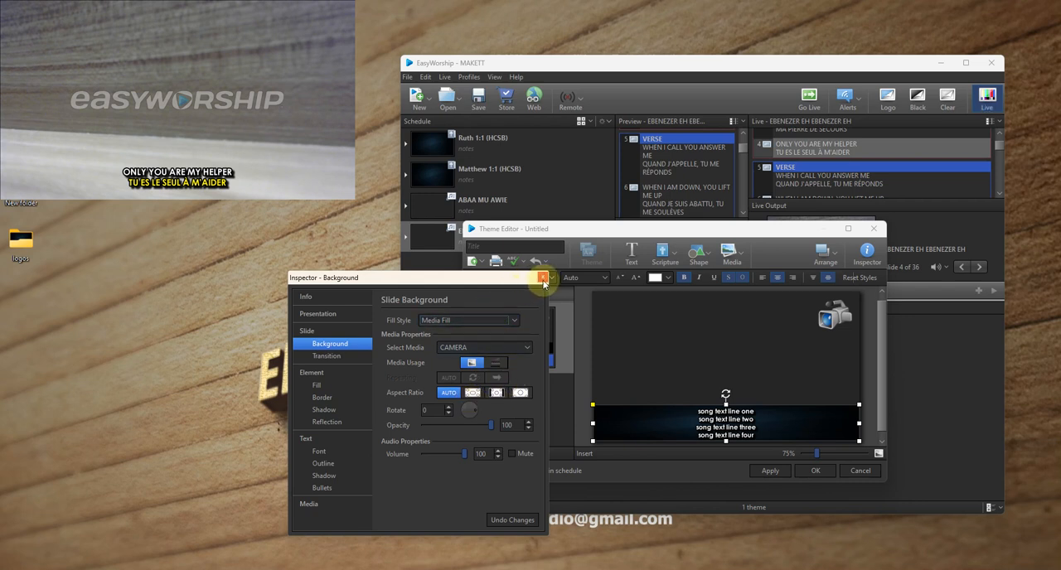
{"action": "left_click", "coordinate": [543, 278]}
- Add the Ebentech studio logo image to the theme and shrink it into the slide's upper-left corner
{"action": "left_click", "coordinate": [737, 259]}
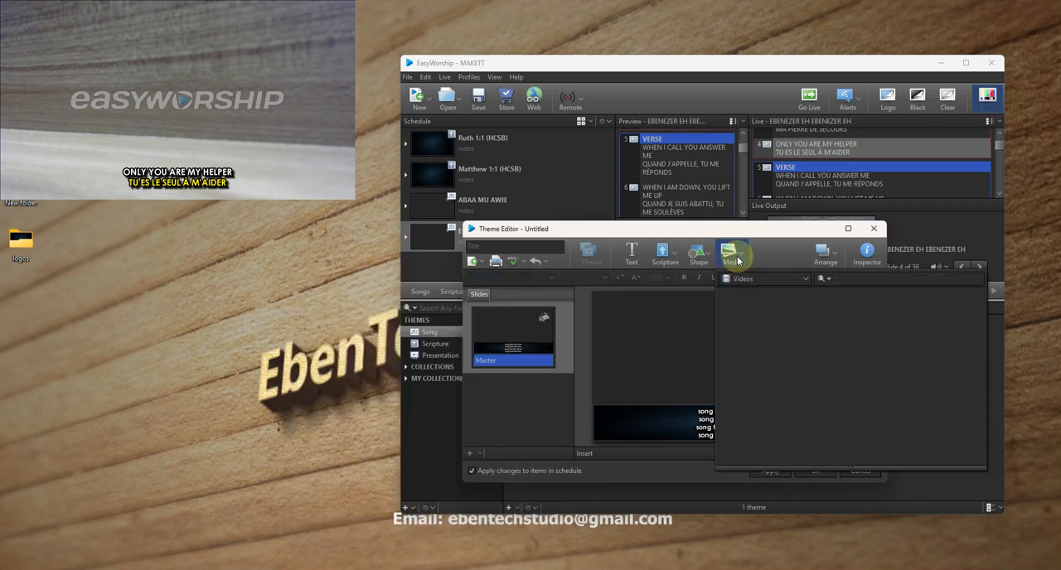
{"action": "left_click", "coordinate": [773, 280]}
{"action": "left_click", "coordinate": [750, 316]}
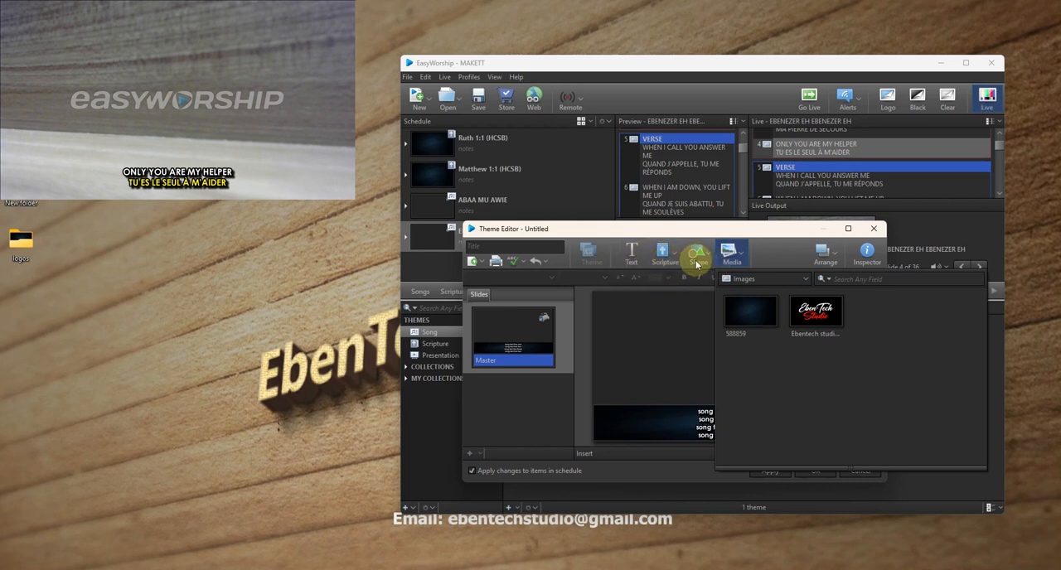
{"action": "double_click", "coordinate": [835, 321]}
{"action": "left_click_drag", "start_coordinate": [838, 440], "coordinate": [639, 319]}
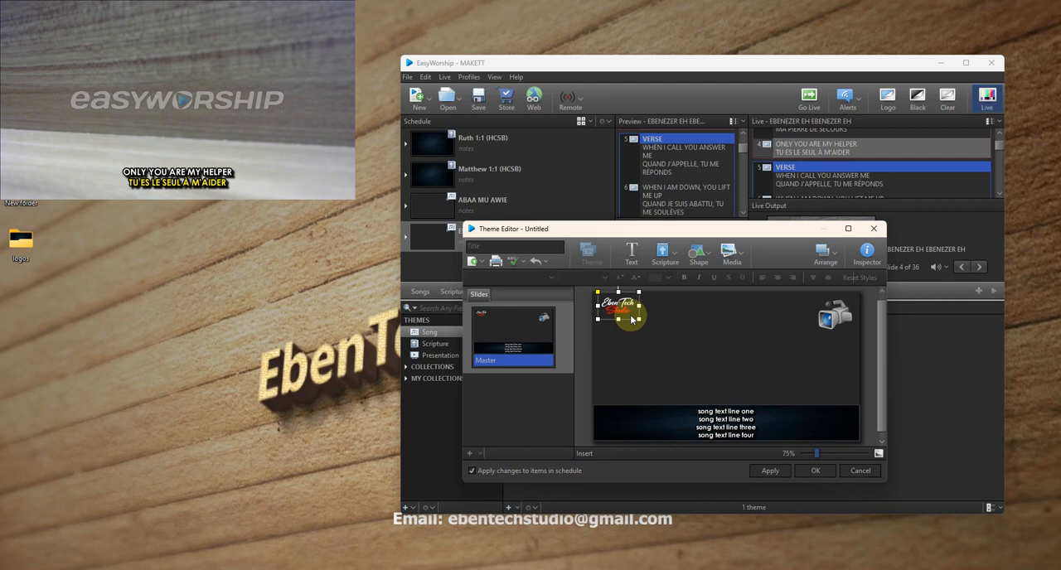
- Title the theme CAMERA LOWTHIRD WITH BACKGROUND and save it
{"action": "left_click", "coordinate": [507, 249]}
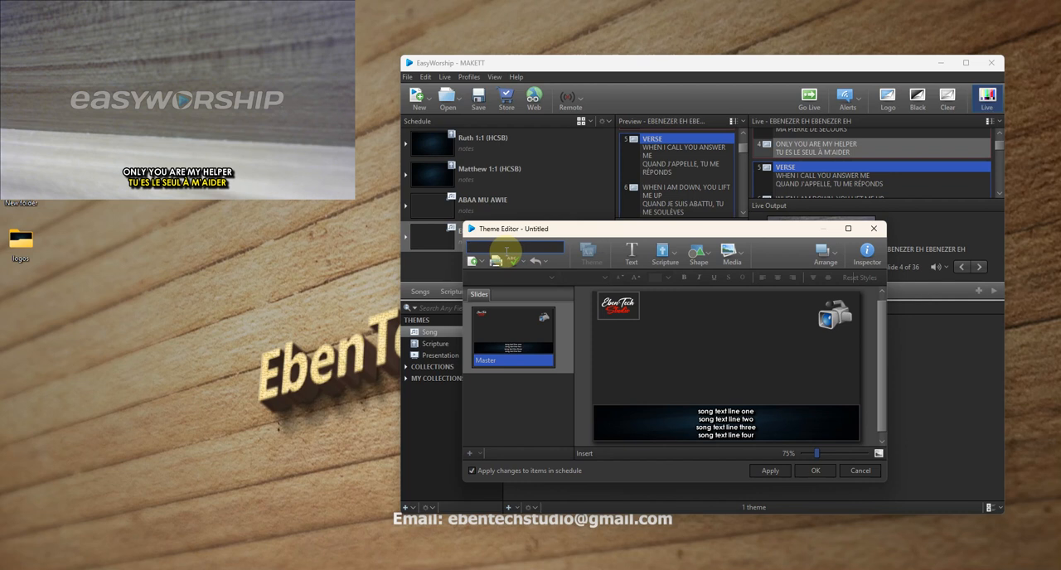
{"action": "type", "text": "CAMERA LOWTHER"}
{"action": "key", "text": "BackSpace"}
{"action": "key", "text": "BackSpace"}
{"action": "type", "text": "IRD"}
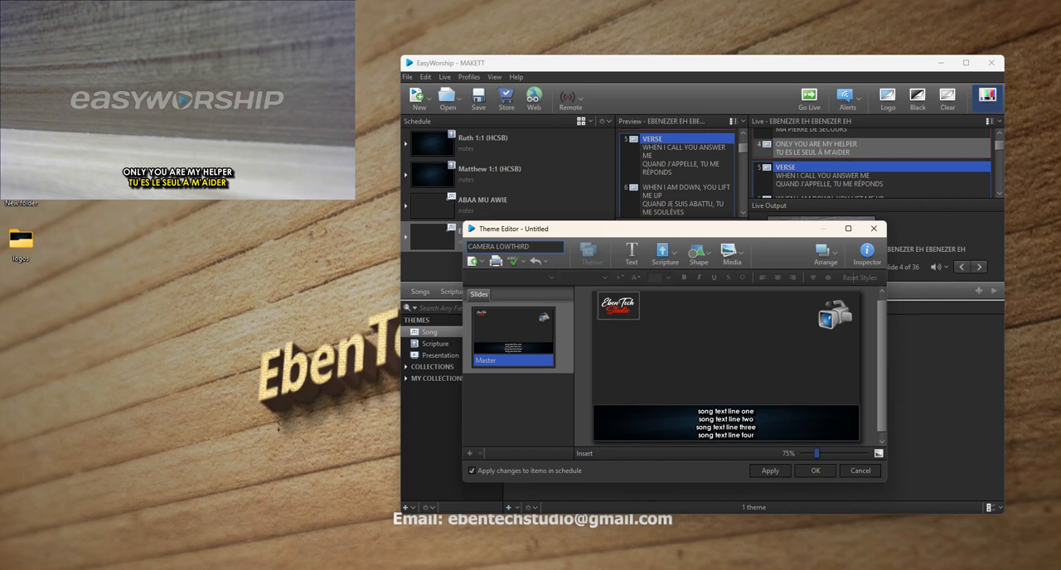
{"action": "type", "text": " WITH BA"}
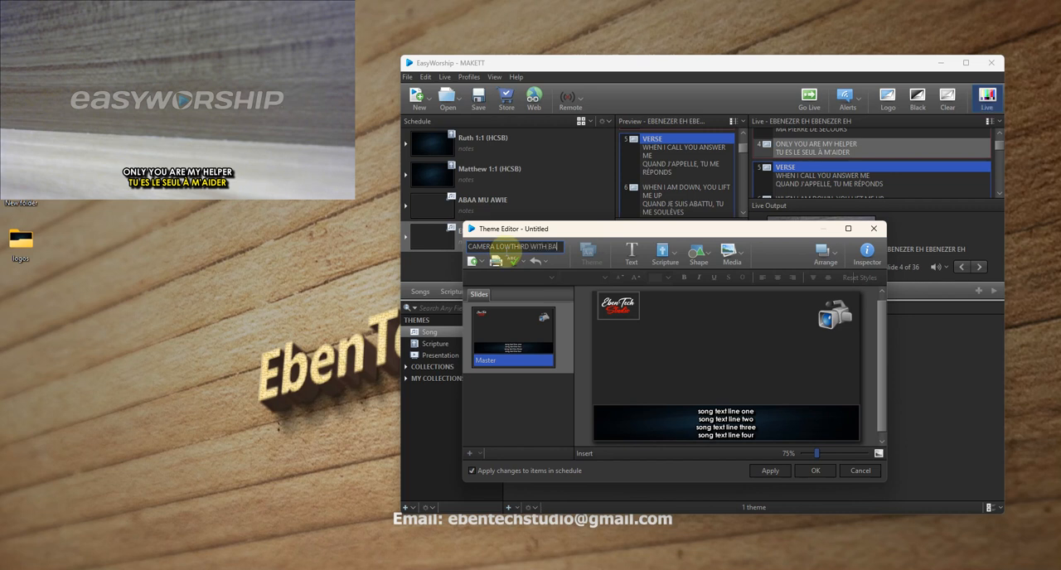
{"action": "type", "text": "CKGROUND"}
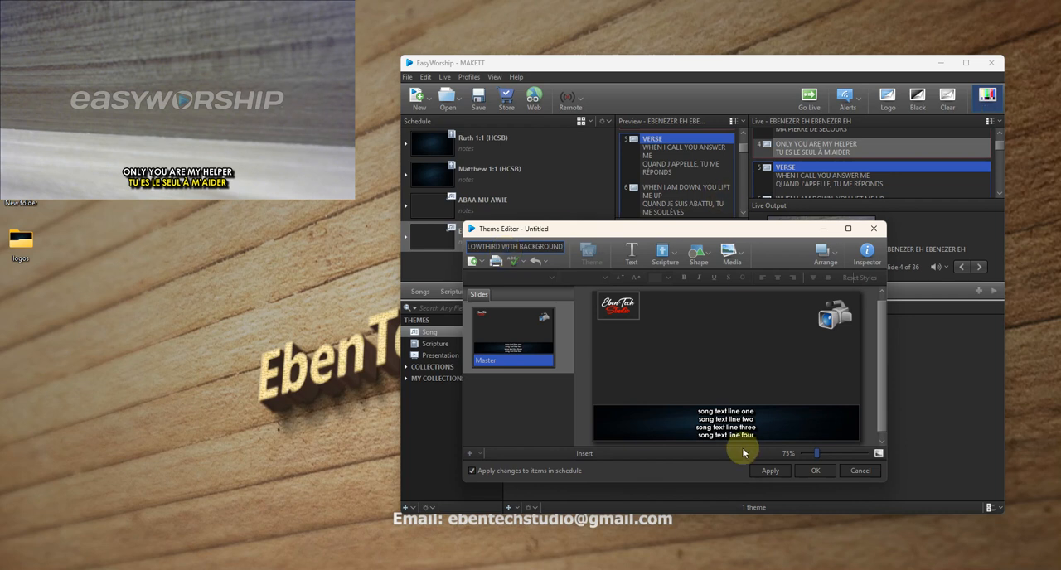
{"action": "left_click", "coordinate": [814, 470]}
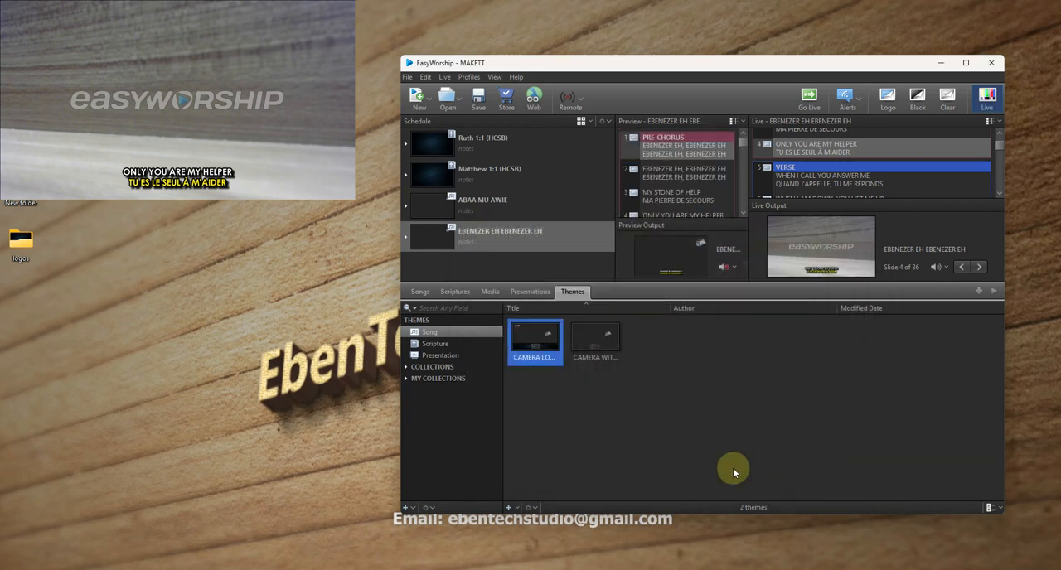
- Apply the CAMERA LOWTHIRD WITH BACKGROUND theme to EBENEZER EH EBENEZER EH in the schedule
{"action": "left_click", "coordinate": [422, 291]}
{"action": "left_click", "coordinate": [504, 245]}
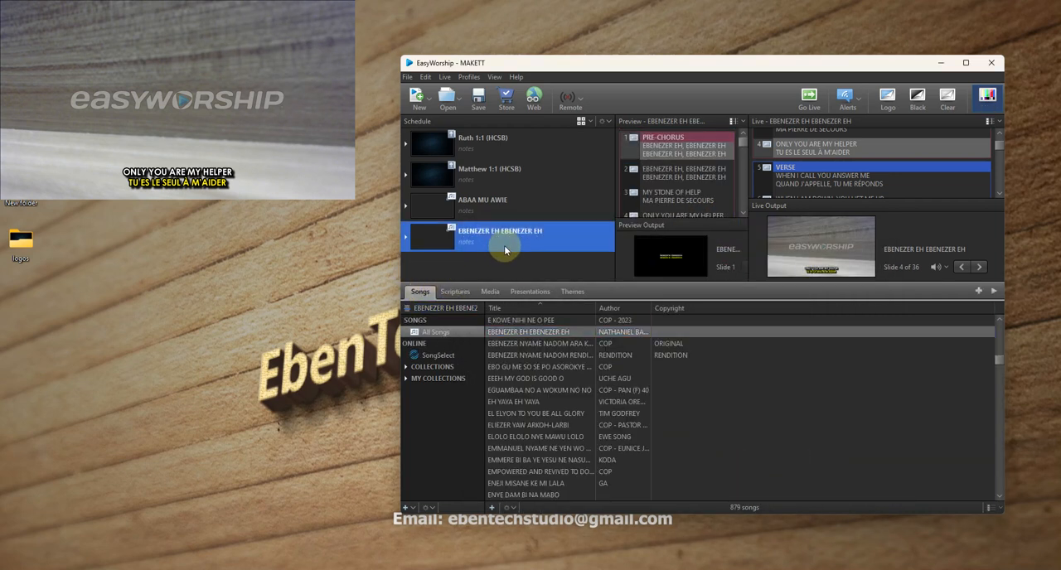
{"action": "left_click", "coordinate": [571, 292]}
{"action": "left_click", "coordinate": [584, 342]}
{"action": "left_click_drag", "start_coordinate": [545, 343], "coordinate": [498, 242]}
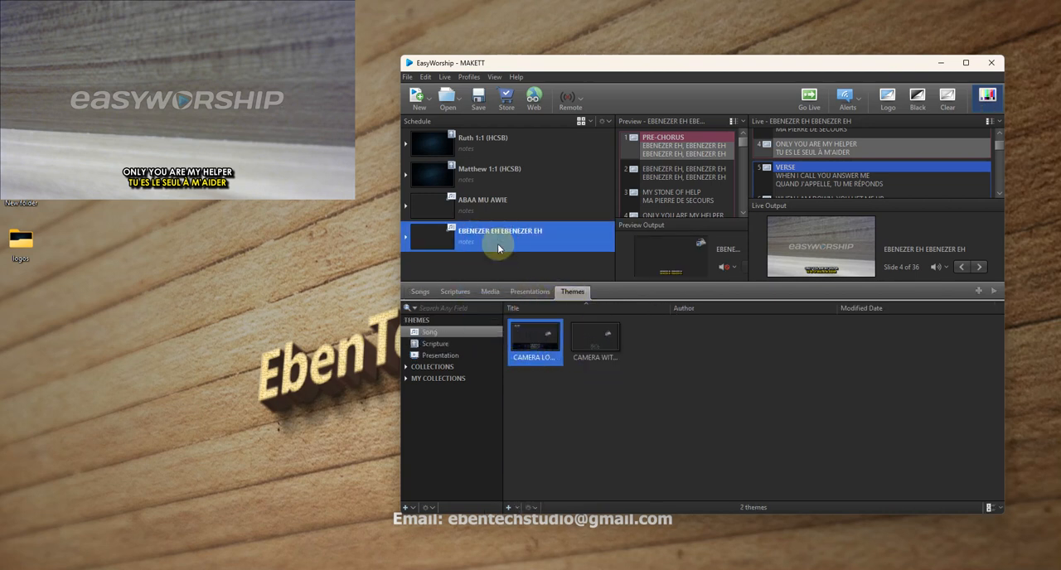
- Send slide 3, MY STONE OF HELP, live and follow it with slide 4, ONLY YOU ARE MY HELPER
{"action": "double_click", "coordinate": [662, 190]}
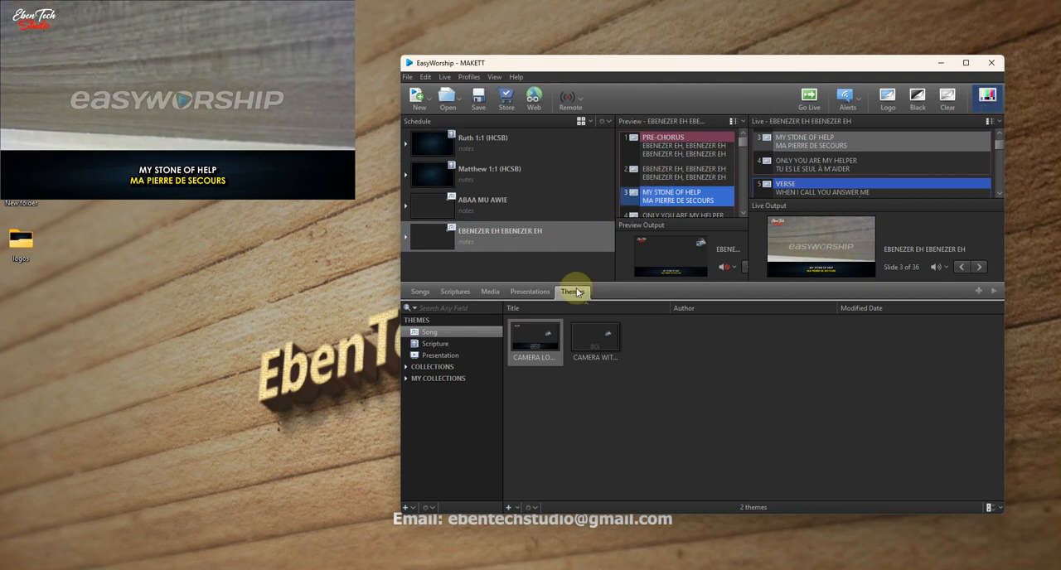
{"action": "scroll", "coordinate": [701, 189], "scroll_direction": "down", "scroll_amount": 1}
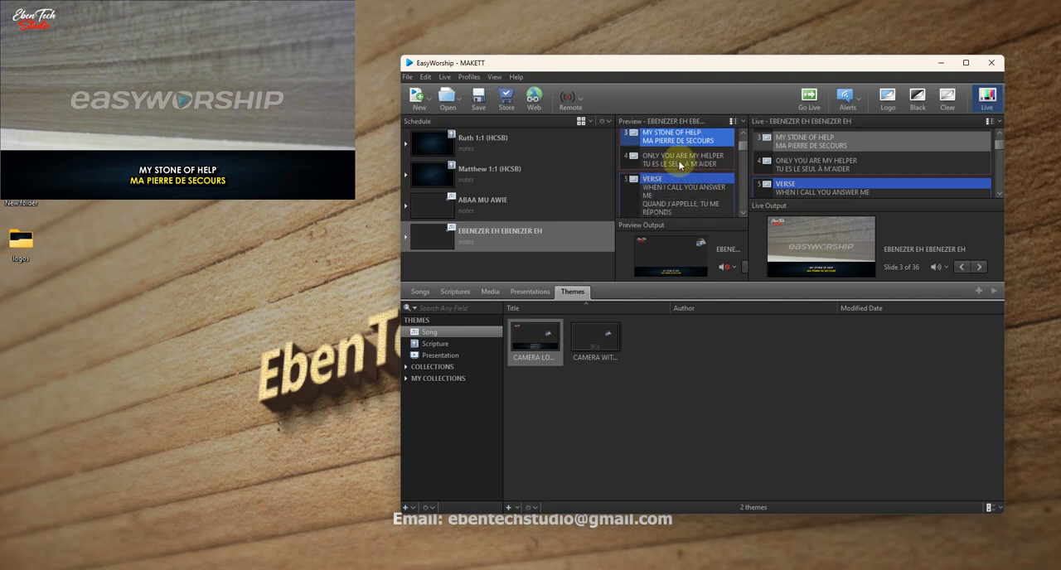
{"action": "double_click", "coordinate": [680, 159]}
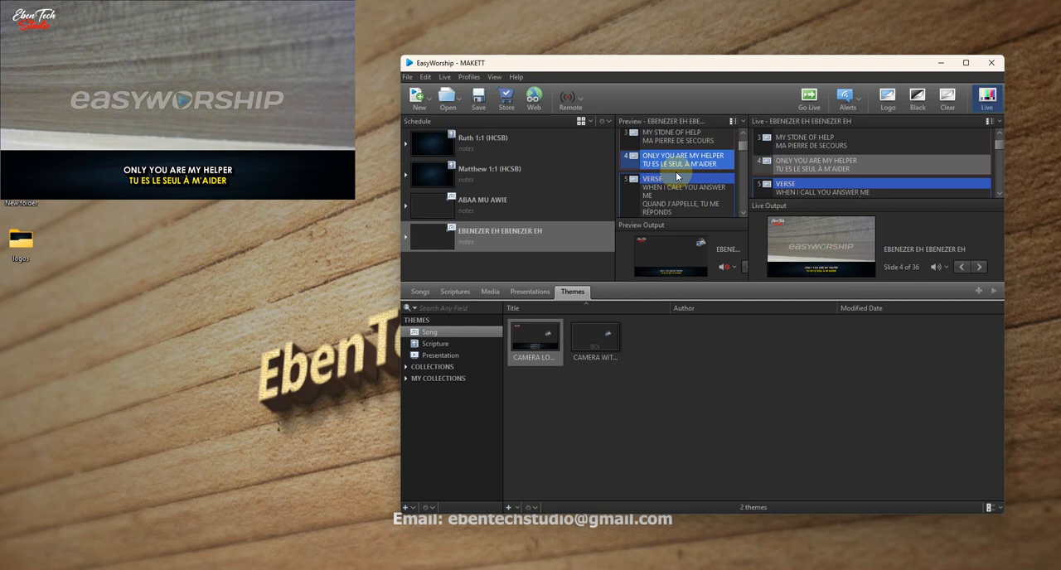
{"action": "left_click", "coordinate": [420, 292]}
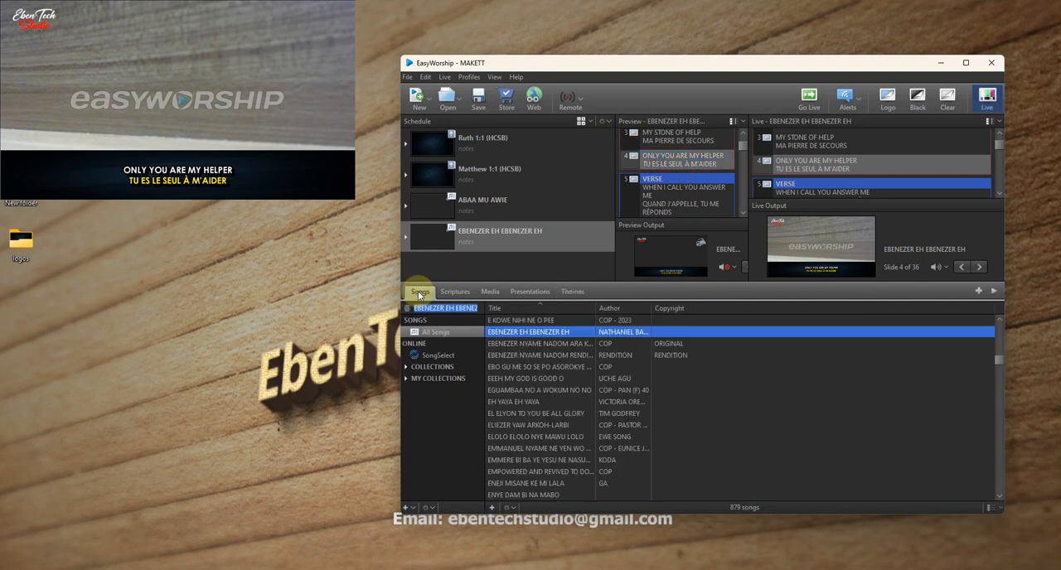
{"action": "left_click", "coordinate": [569, 293]}
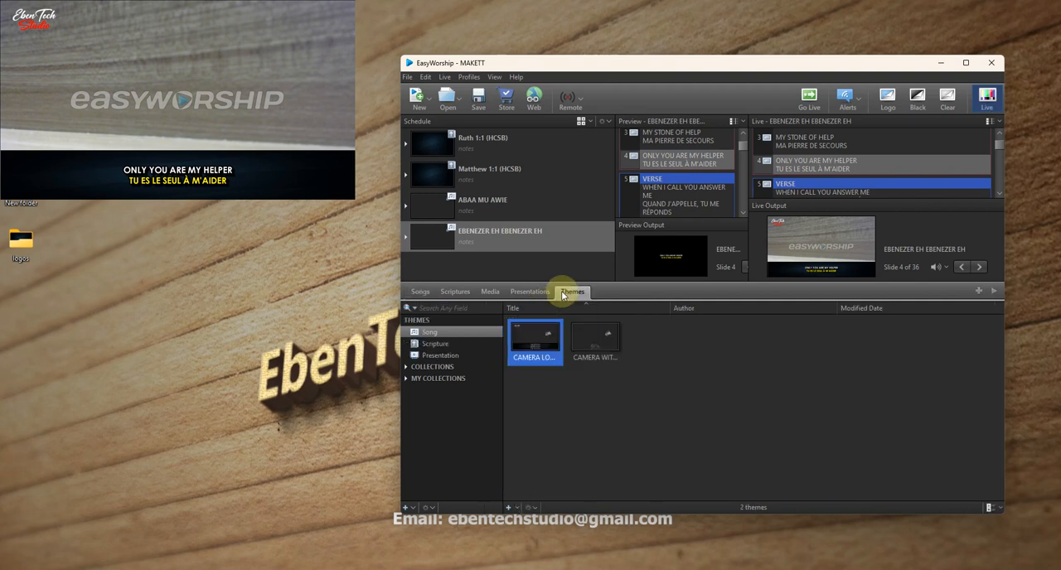
{"action": "left_click", "coordinate": [537, 292]}
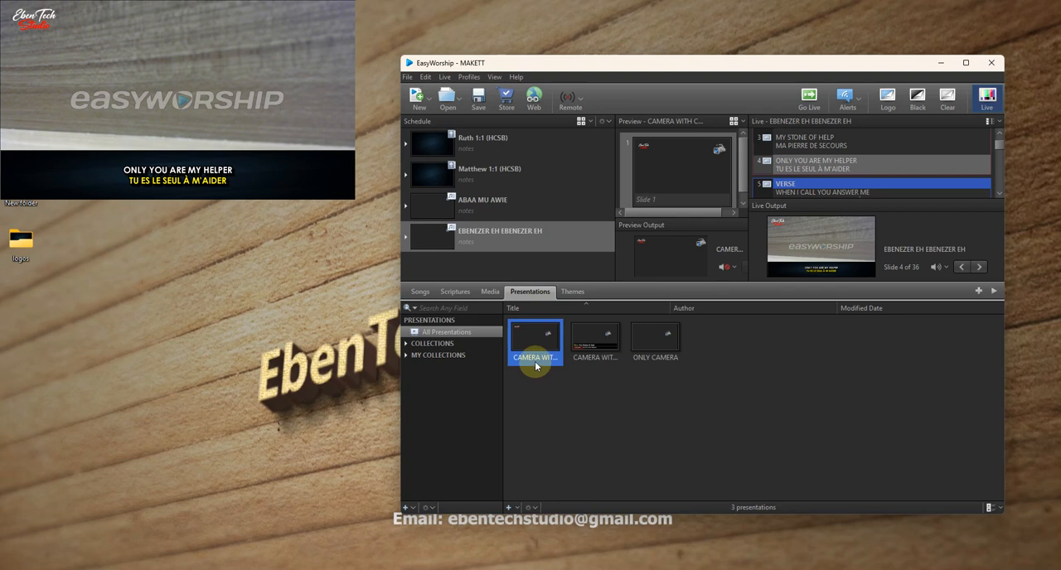
- Create another song theme and narrow its song text box to the left half of the slide
{"action": "left_click", "coordinate": [572, 292]}
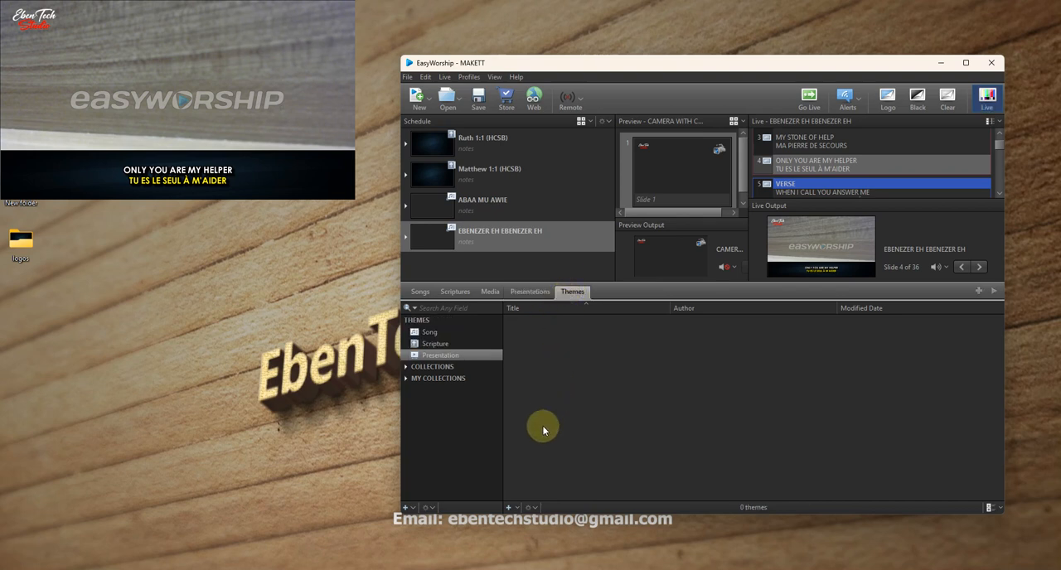
{"action": "left_click", "coordinate": [429, 332]}
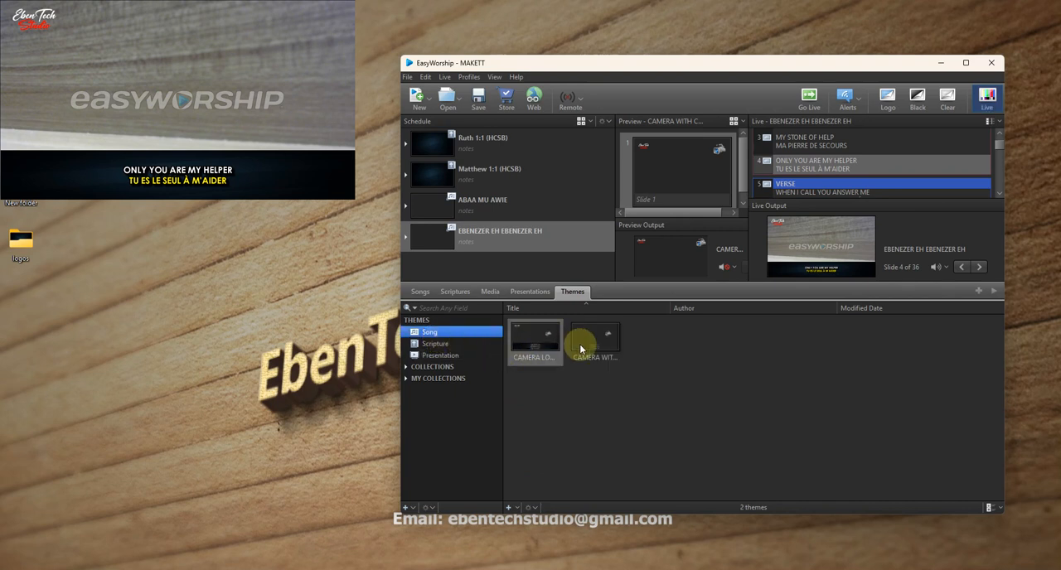
{"action": "left_click", "coordinate": [509, 508]}
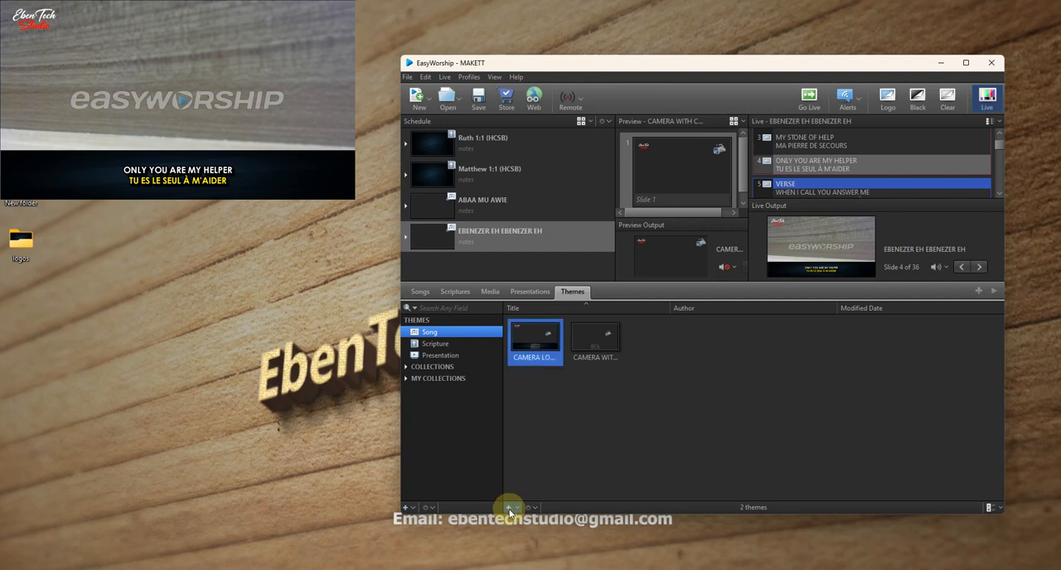
{"action": "left_click", "coordinate": [725, 358]}
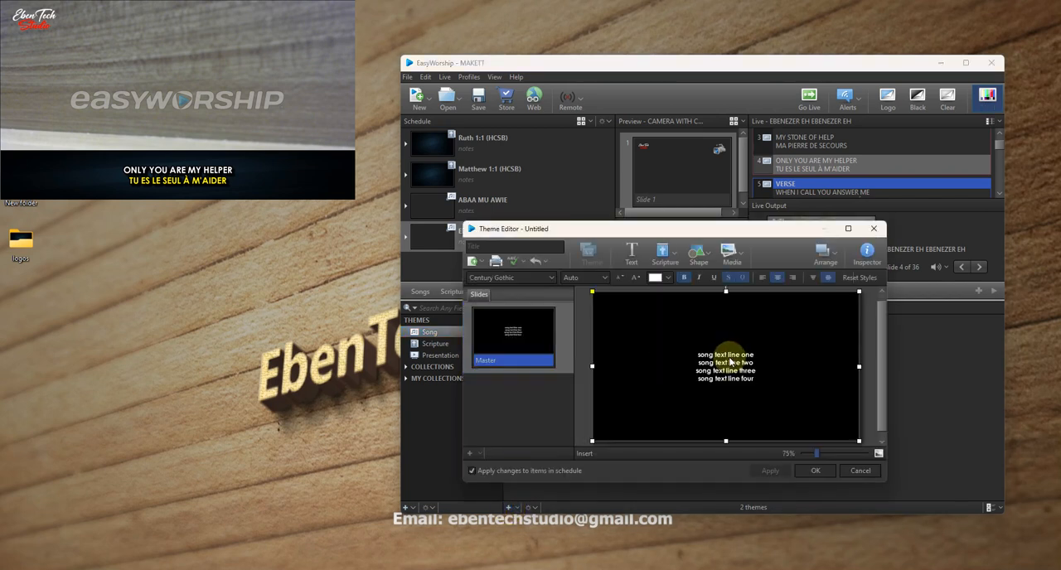
{"action": "left_click_drag", "start_coordinate": [860, 366], "coordinate": [726, 386]}
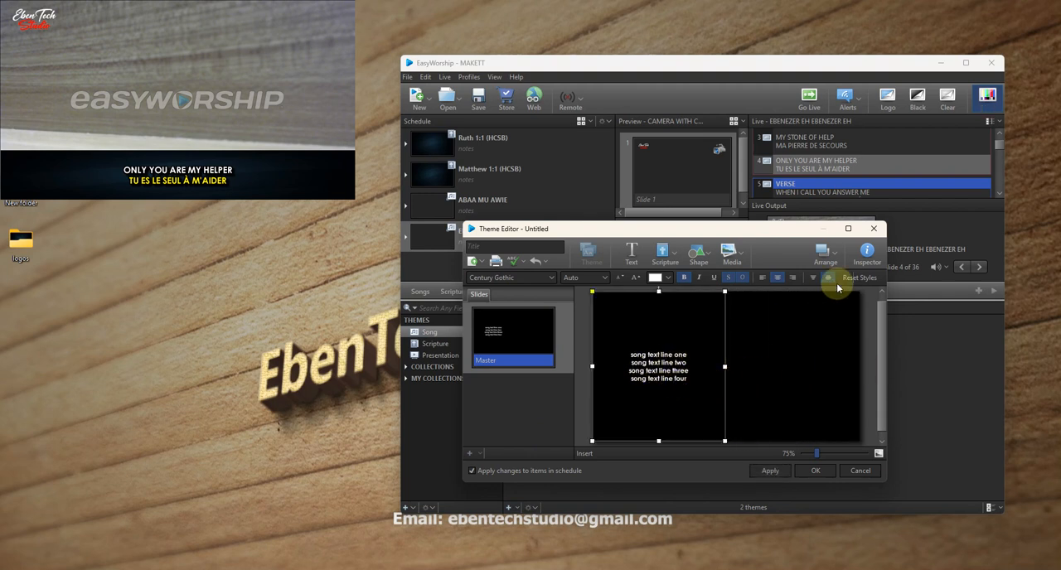
- Open the Inspector's element fill settings for the left-half song text box
{"action": "left_click", "coordinate": [866, 255]}
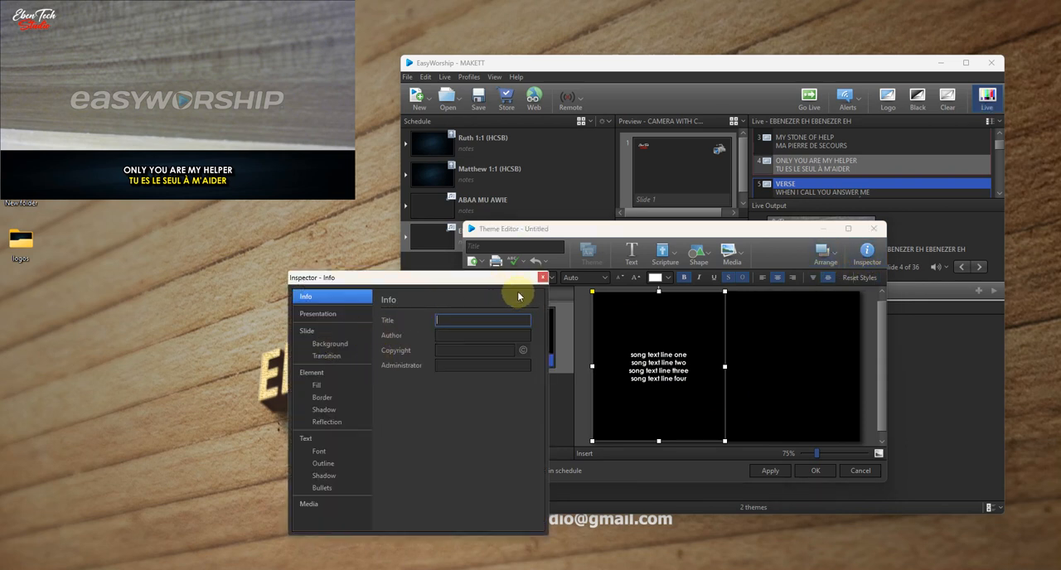
{"action": "left_click", "coordinate": [543, 278]}
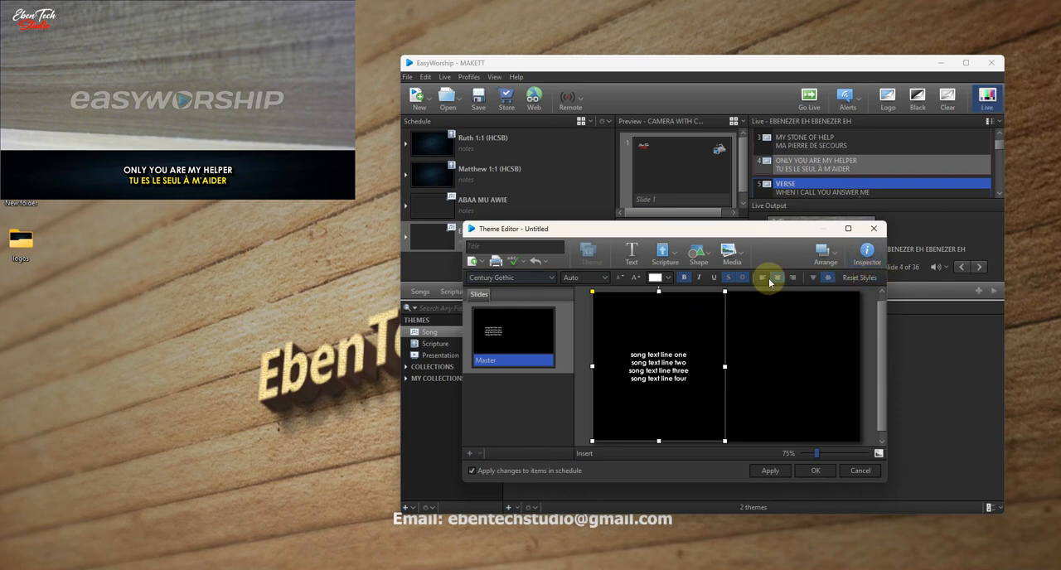
{"action": "left_click", "coordinate": [866, 255]}
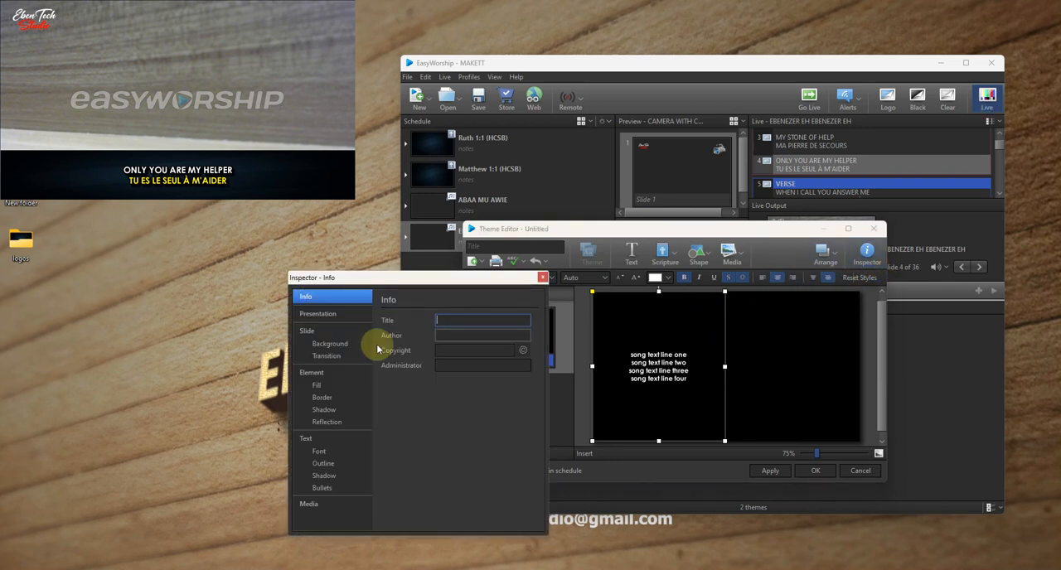
{"action": "left_click", "coordinate": [317, 385]}
- Try a blue Color Fill on the song text box and look through its standard colors
{"action": "left_click", "coordinate": [450, 320]}
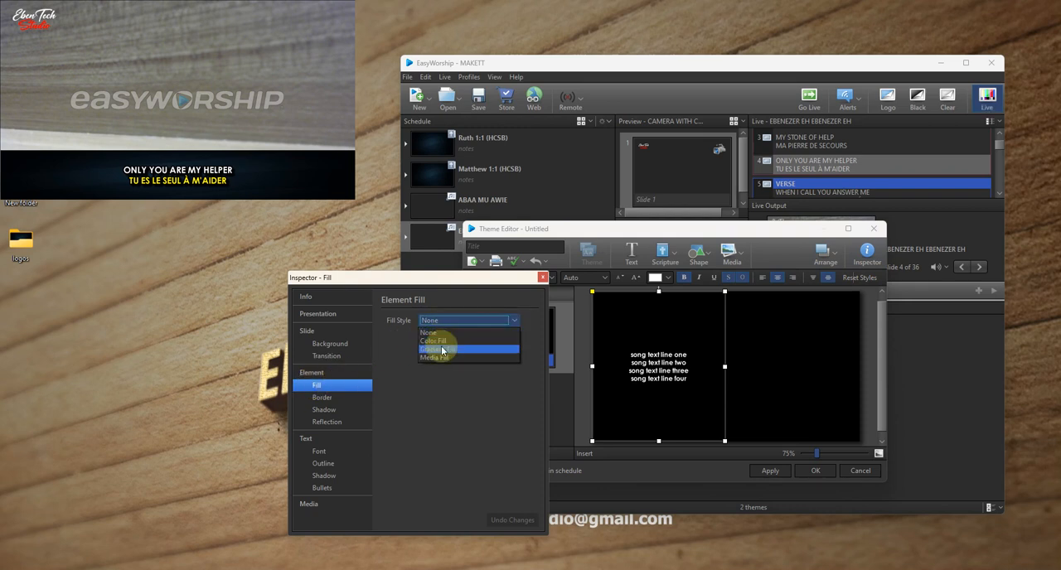
{"action": "left_click", "coordinate": [442, 340]}
{"action": "left_click", "coordinate": [455, 336]}
{"action": "left_click", "coordinate": [456, 336]}
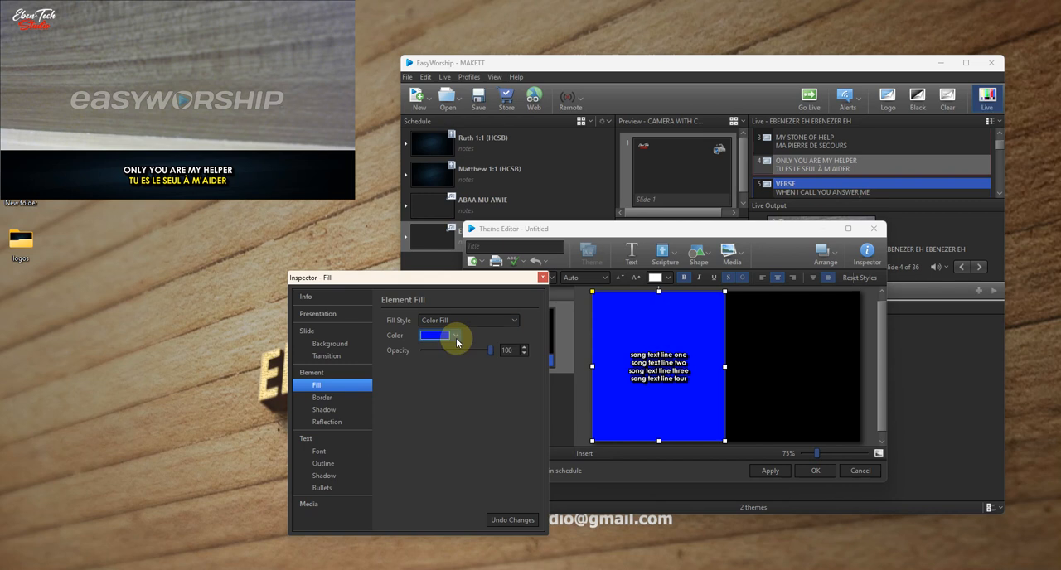
{"action": "left_click", "coordinate": [456, 338]}
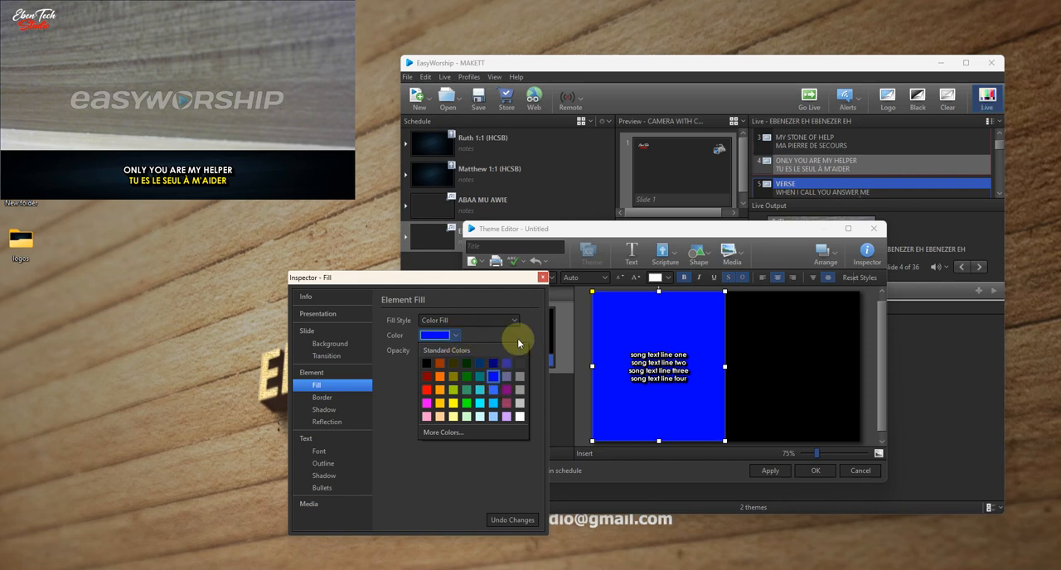
{"action": "left_click", "coordinate": [470, 321]}
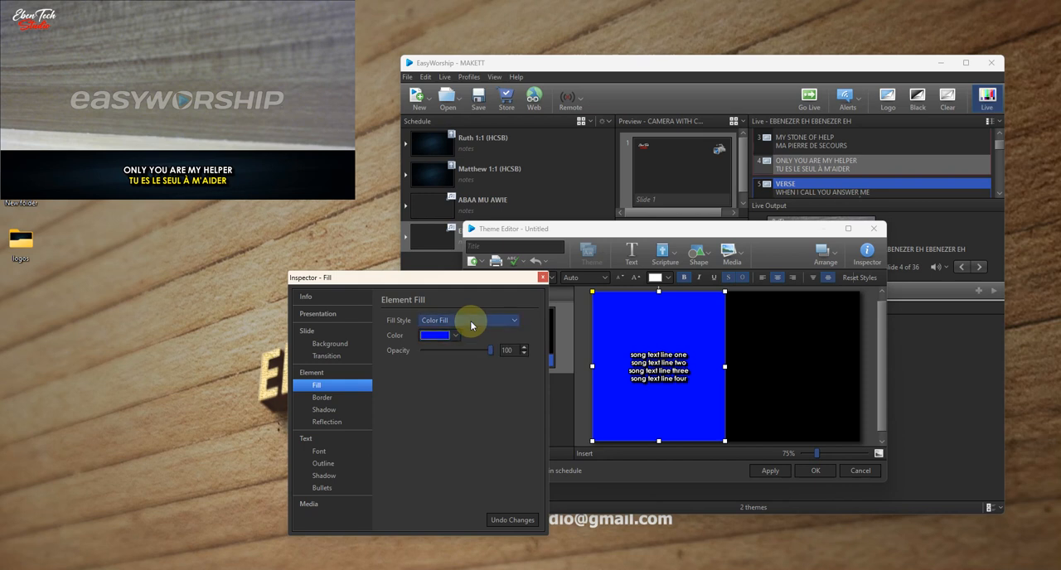
{"action": "left_click", "coordinate": [456, 336]}
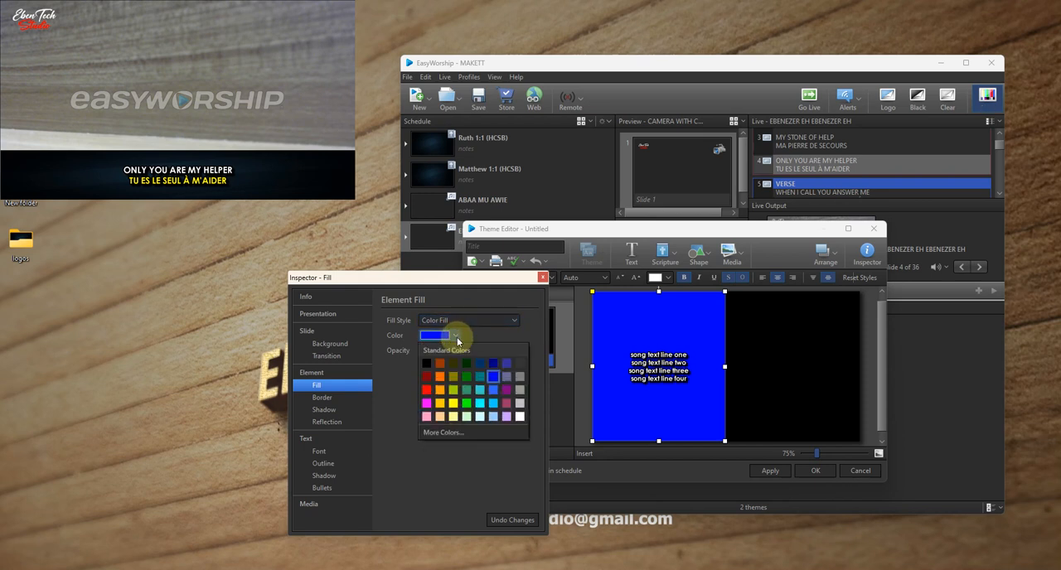
{"action": "left_click", "coordinate": [474, 320]}
- Give the left-half song text box a Media Fill using image 588859 and close the Inspector
{"action": "left_click", "coordinate": [475, 320]}
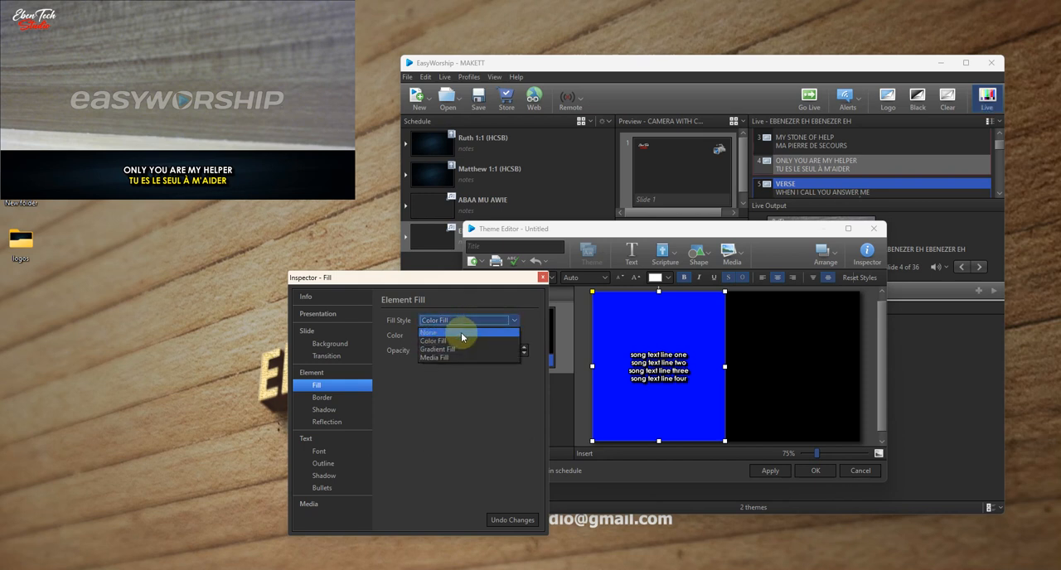
{"action": "left_click", "coordinate": [440, 357]}
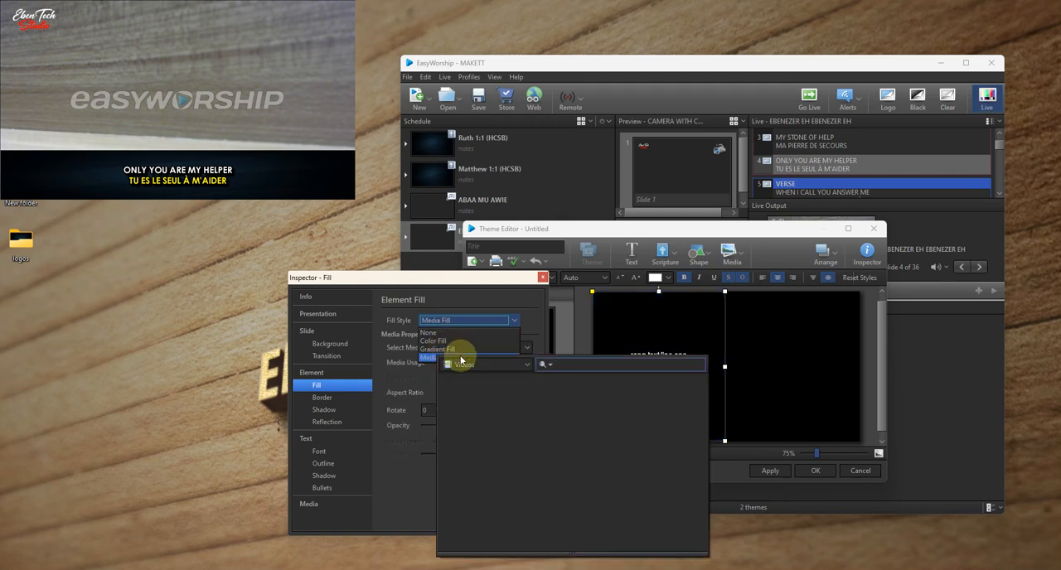
{"action": "left_click", "coordinate": [467, 365]}
{"action": "left_click", "coordinate": [472, 402]}
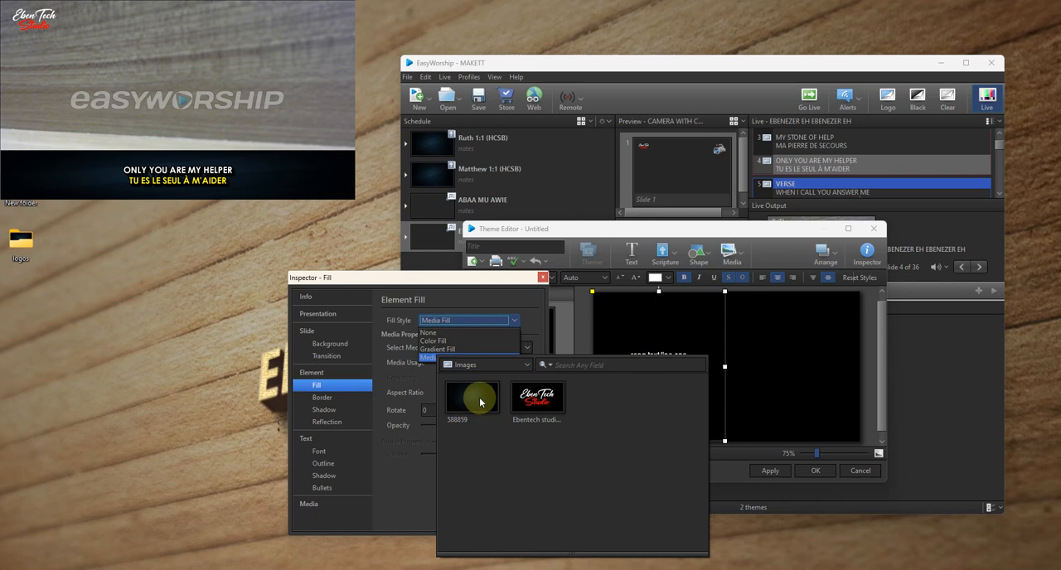
{"action": "left_click", "coordinate": [473, 396]}
{"action": "left_click", "coordinate": [776, 384]}
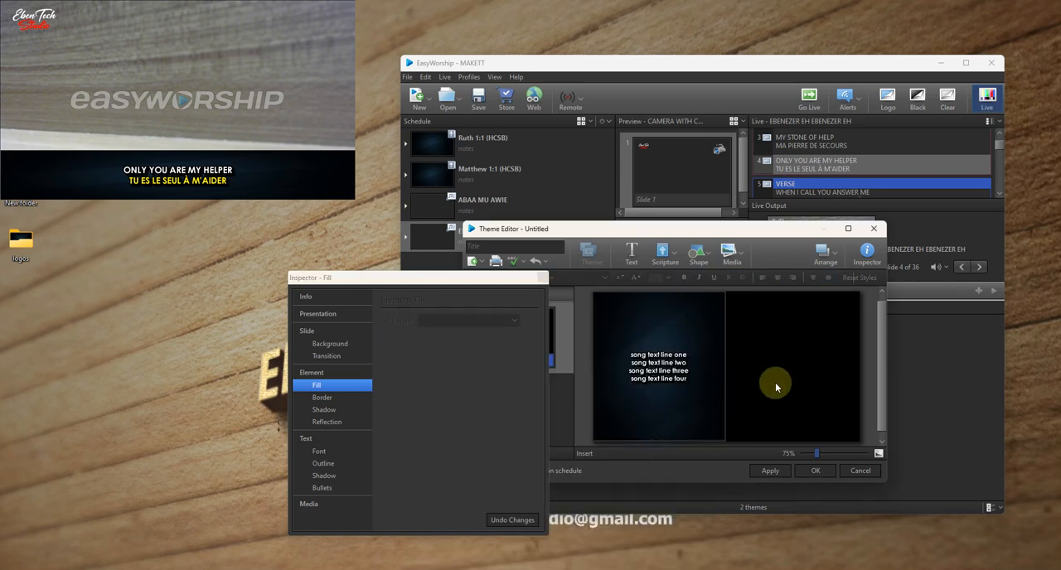
{"action": "left_click", "coordinate": [543, 278]}
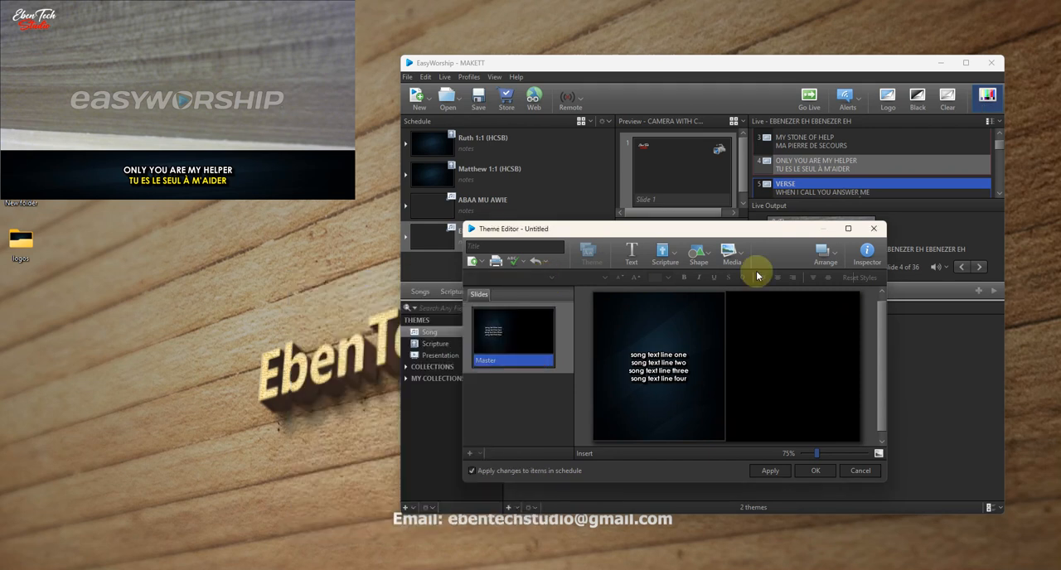
{"action": "left_click", "coordinate": [867, 258]}
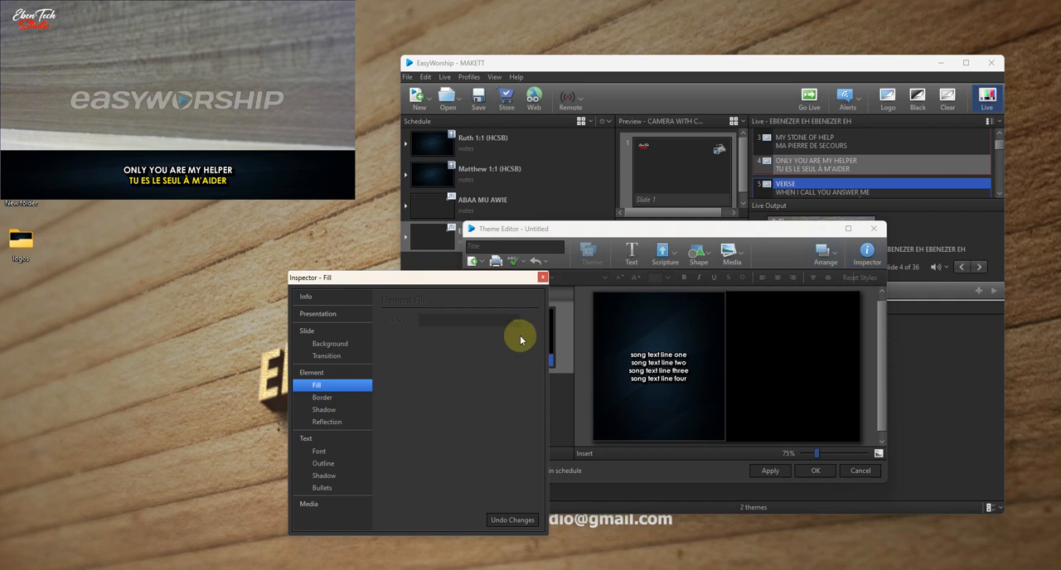
{"action": "left_click", "coordinate": [542, 281]}
- Insert the camera feed into the song theme and shrink it to fit the right half of the slide, vertically centred
{"action": "left_click", "coordinate": [734, 255]}
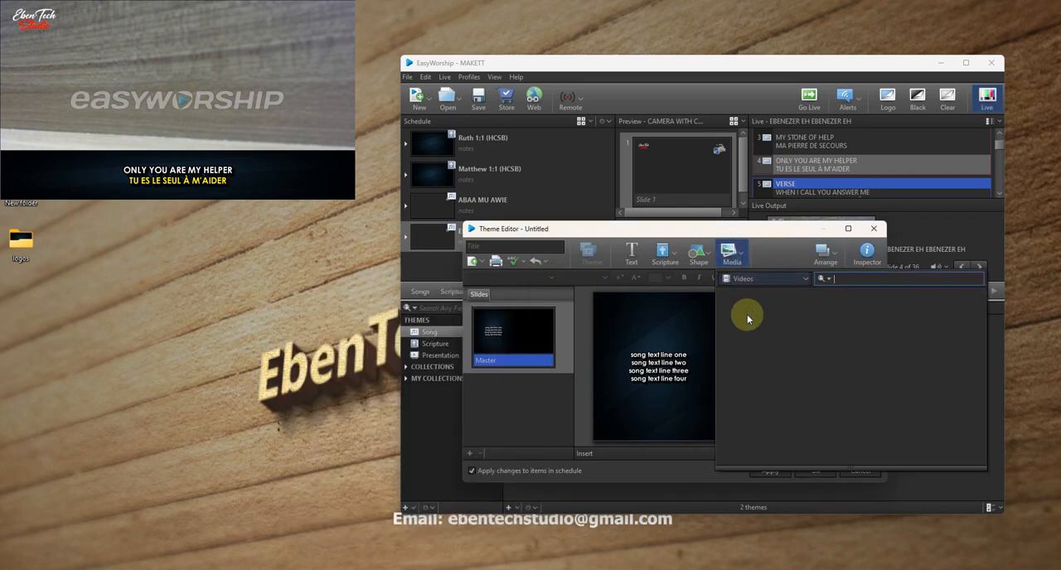
{"action": "left_click", "coordinate": [766, 280]}
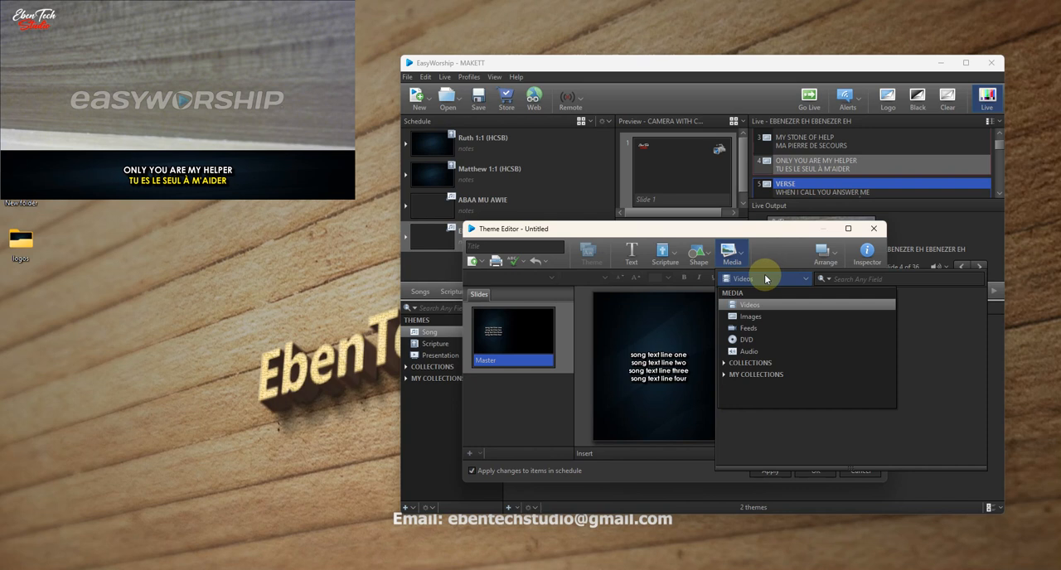
{"action": "left_click", "coordinate": [749, 330]}
{"action": "double_click", "coordinate": [755, 318]}
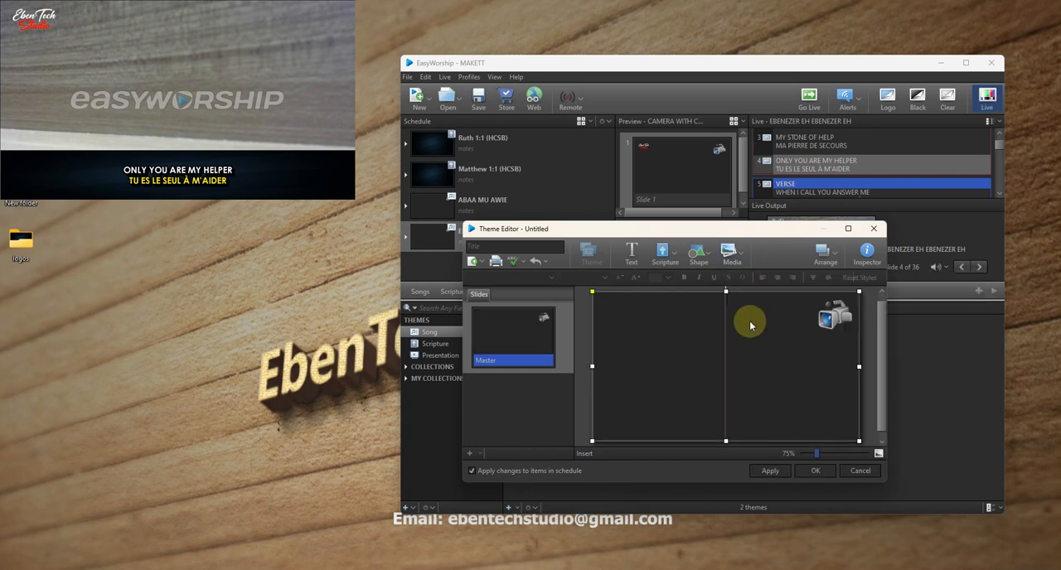
{"action": "left_click_drag", "start_coordinate": [592, 291], "coordinate": [758, 356]}
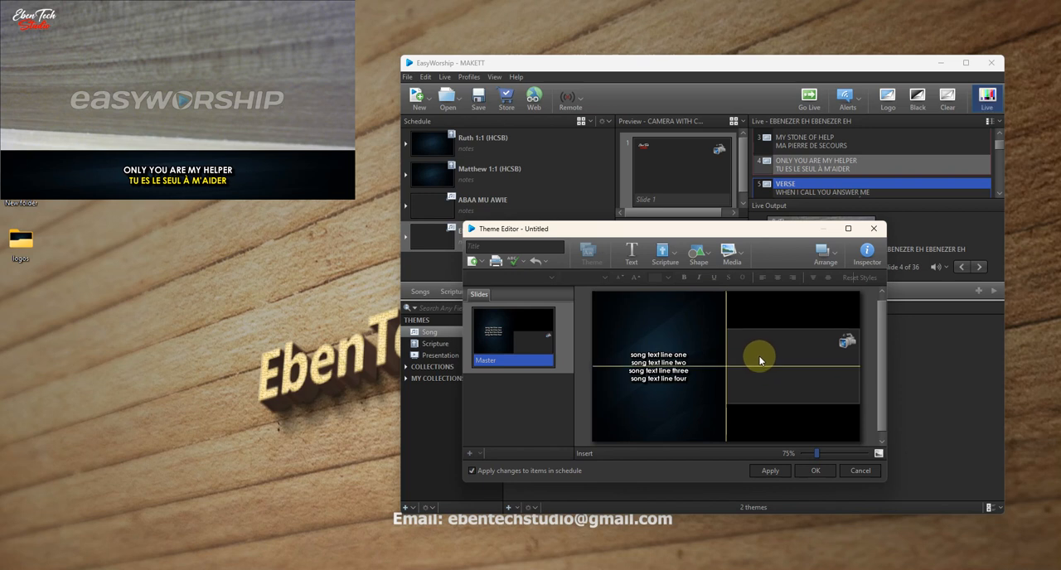
- Insert the Ebentech studio logo image and shrink it into the slide's top-right corner, above the camera feed
{"action": "left_click", "coordinate": [733, 255]}
{"action": "left_click", "coordinate": [744, 278]}
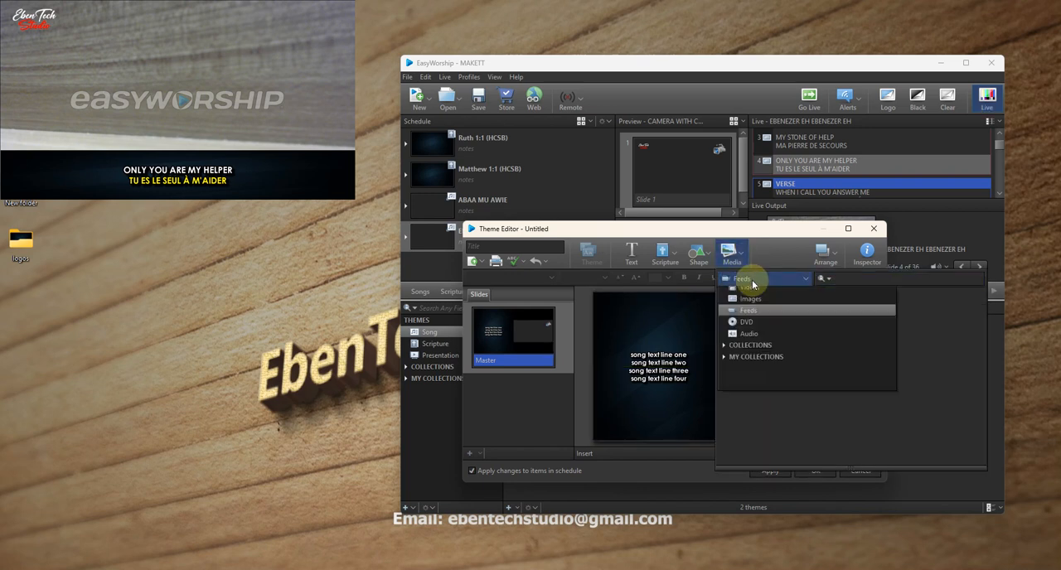
{"action": "left_click", "coordinate": [747, 315]}
{"action": "double_click", "coordinate": [795, 319]}
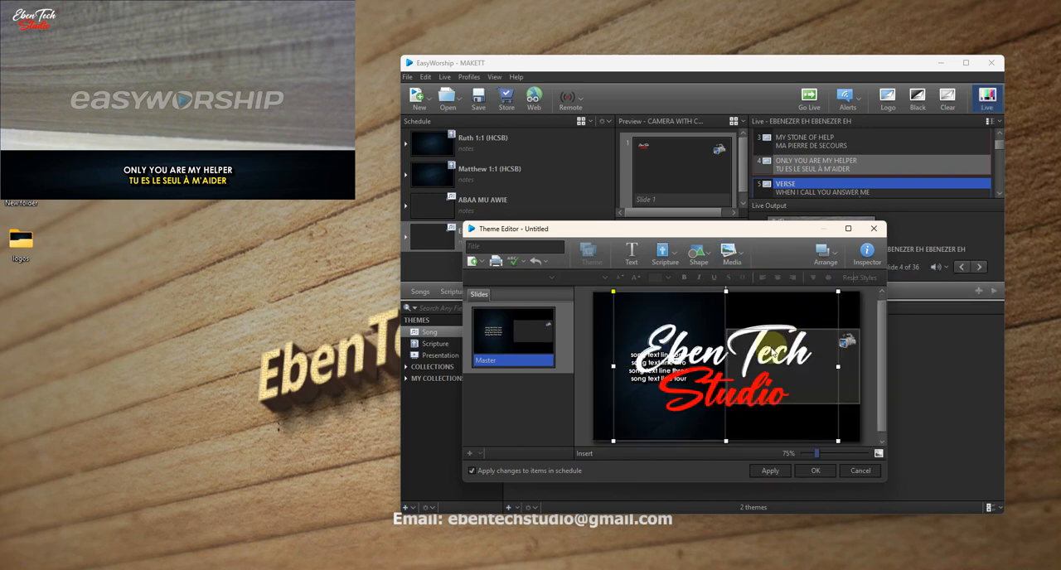
{"action": "left_click", "coordinate": [646, 334]}
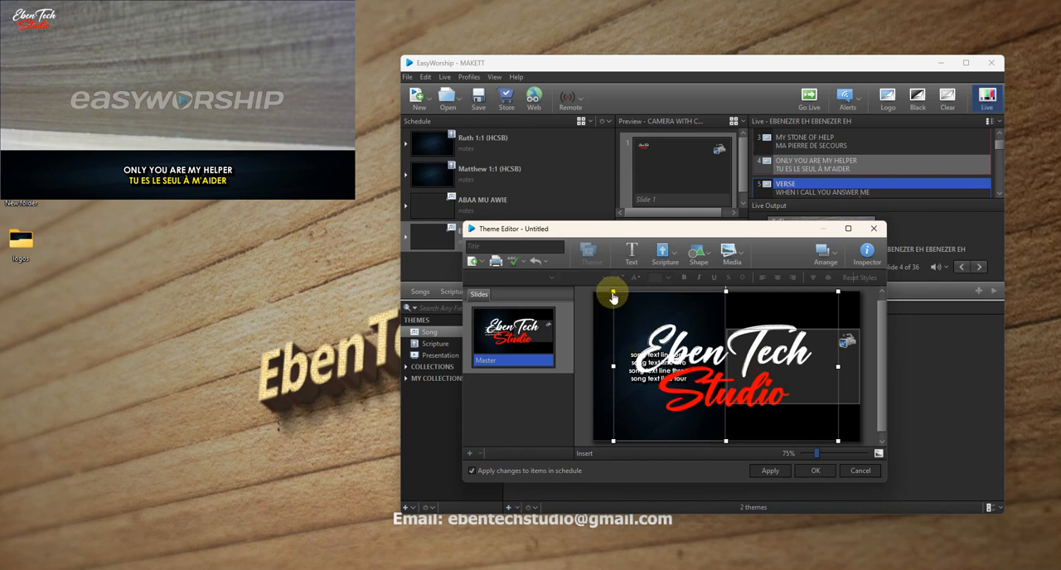
{"action": "left_click_drag", "start_coordinate": [612, 291], "coordinate": [830, 309]}
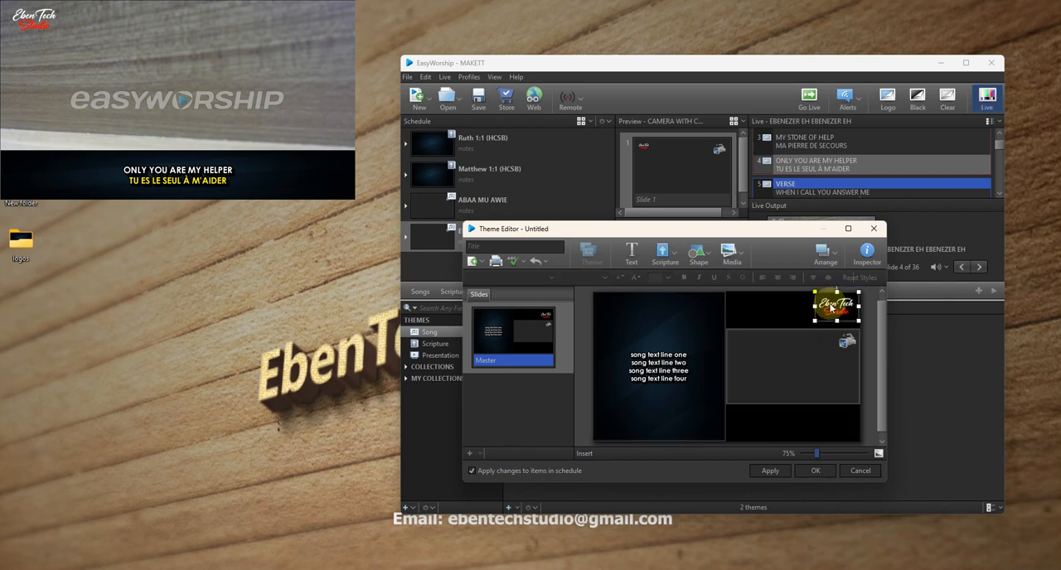
{"action": "left_click", "coordinate": [779, 430]}
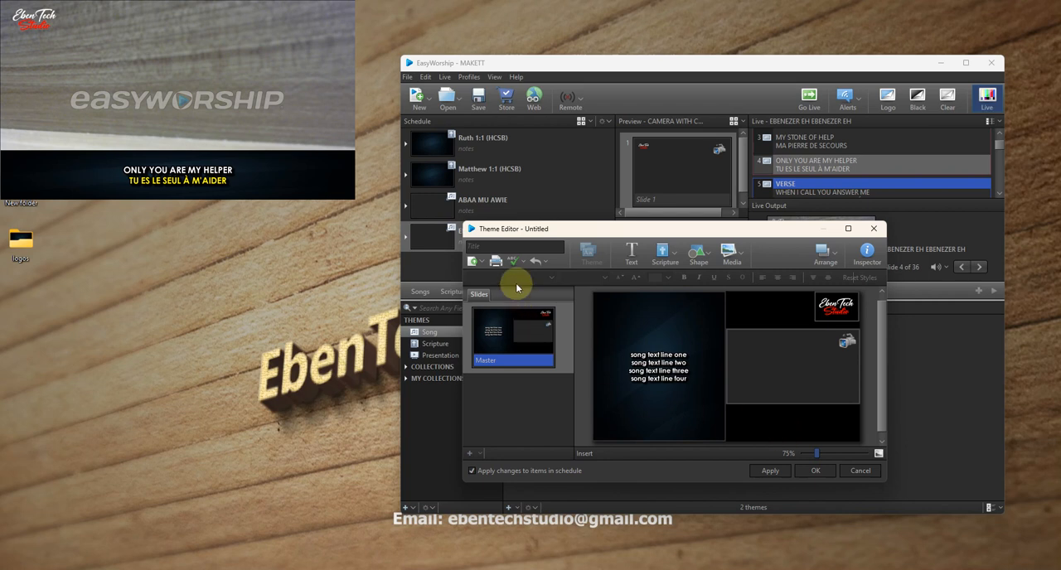
- Title the song theme SONG LYRICS BESIDE CAM and save it
{"action": "left_click", "coordinate": [509, 246]}
{"action": "type", "text": "SONG L"}
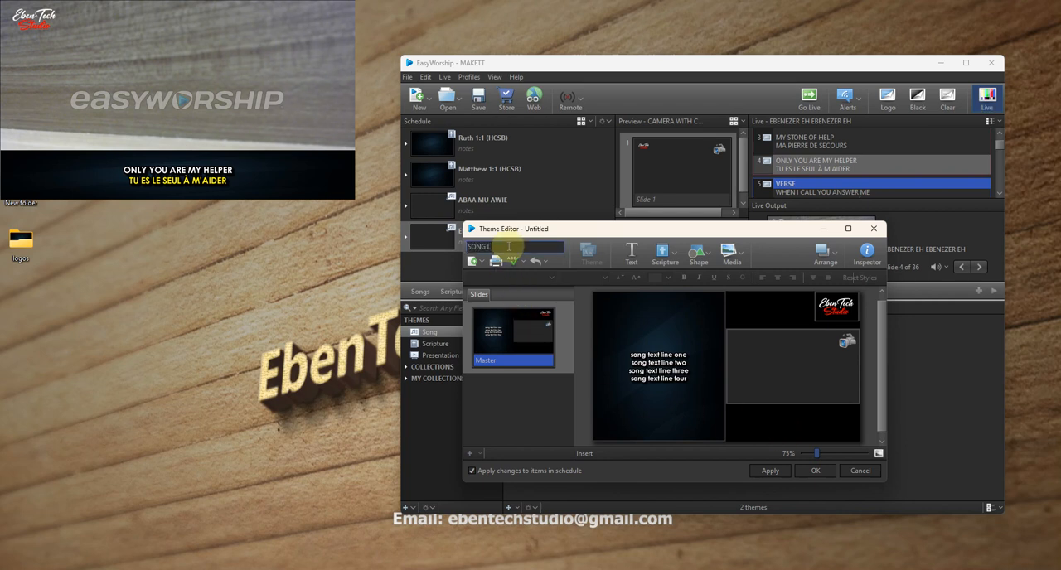
{"action": "type", "text": "YRICS BESIDE CAM"}
{"action": "left_click", "coordinate": [809, 479]}
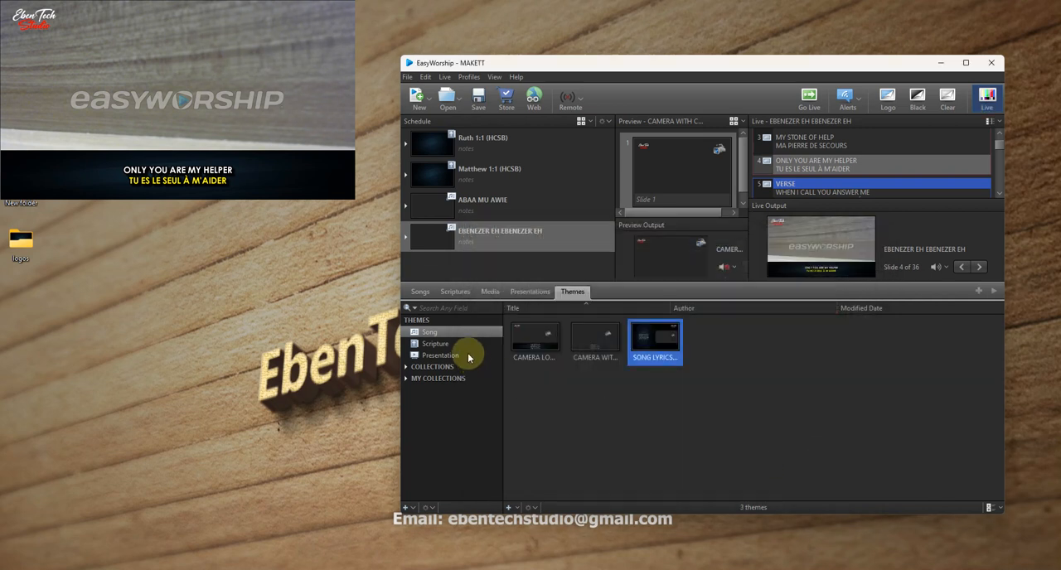
- Add the song EEEH MY GOD IS GOOD O to the schedule and apply the SONG LYRICS BESIDE CAM theme to it
{"action": "left_click", "coordinate": [421, 291]}
{"action": "left_click", "coordinate": [508, 379]}
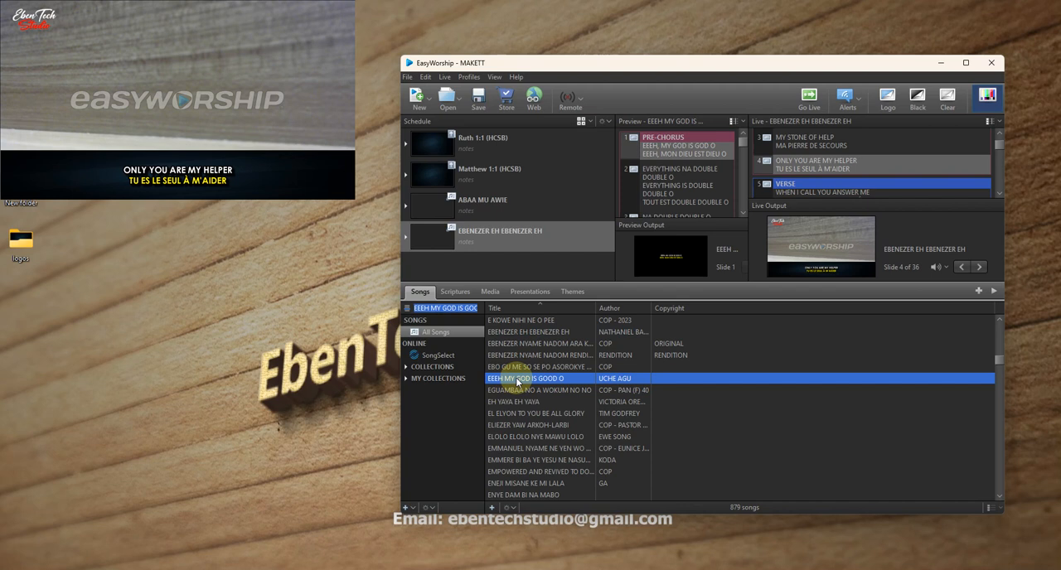
{"action": "left_click_drag", "start_coordinate": [525, 383], "coordinate": [445, 273]}
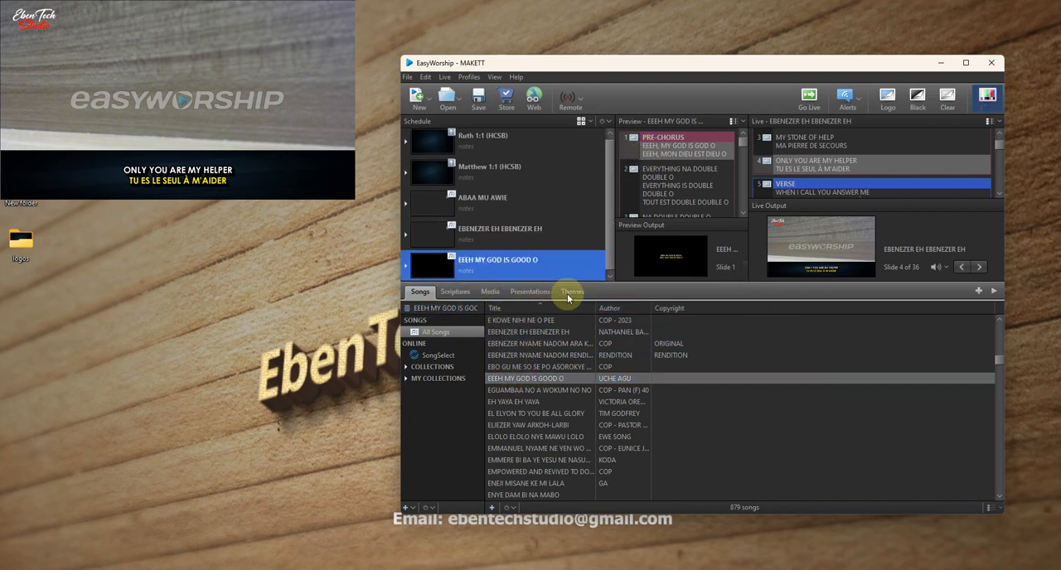
{"action": "left_click", "coordinate": [572, 292]}
{"action": "left_click", "coordinate": [485, 275]}
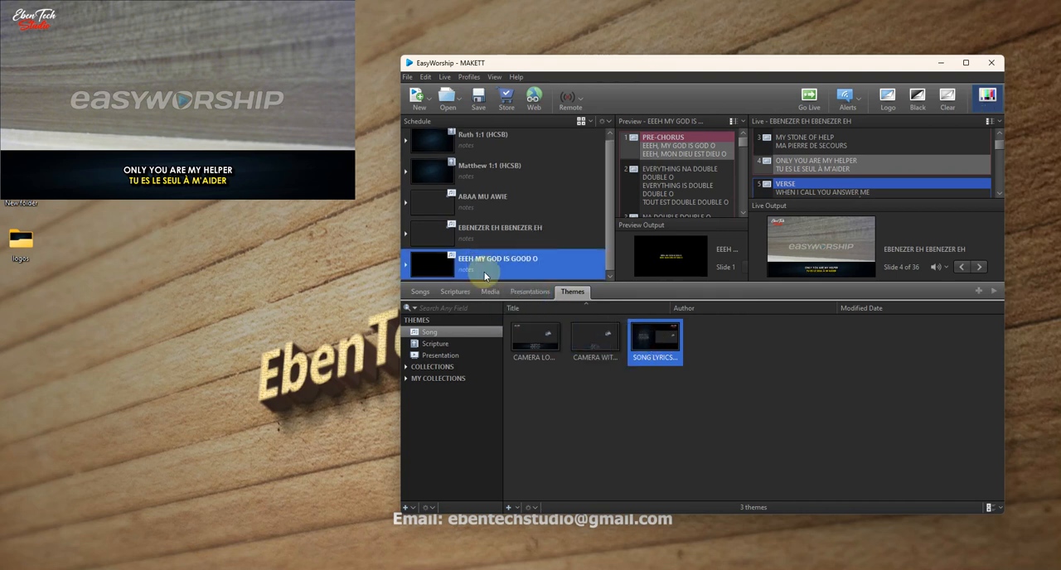
- Send slides 1, 2, 4 and 5 of EEEH MY GOD IS GOOD O live one after another
{"action": "double_click", "coordinate": [678, 155]}
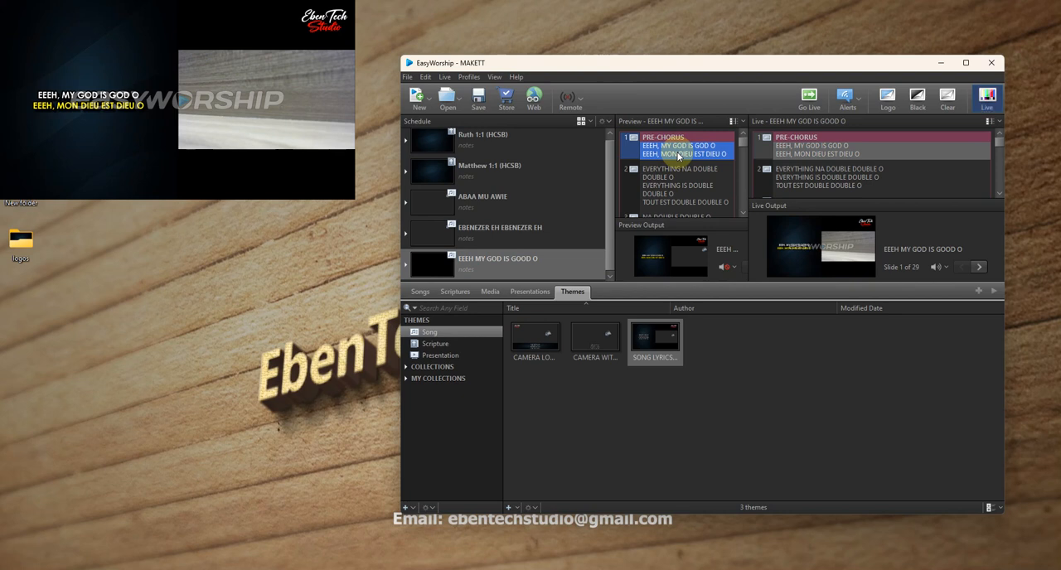
{"action": "double_click", "coordinate": [707, 183]}
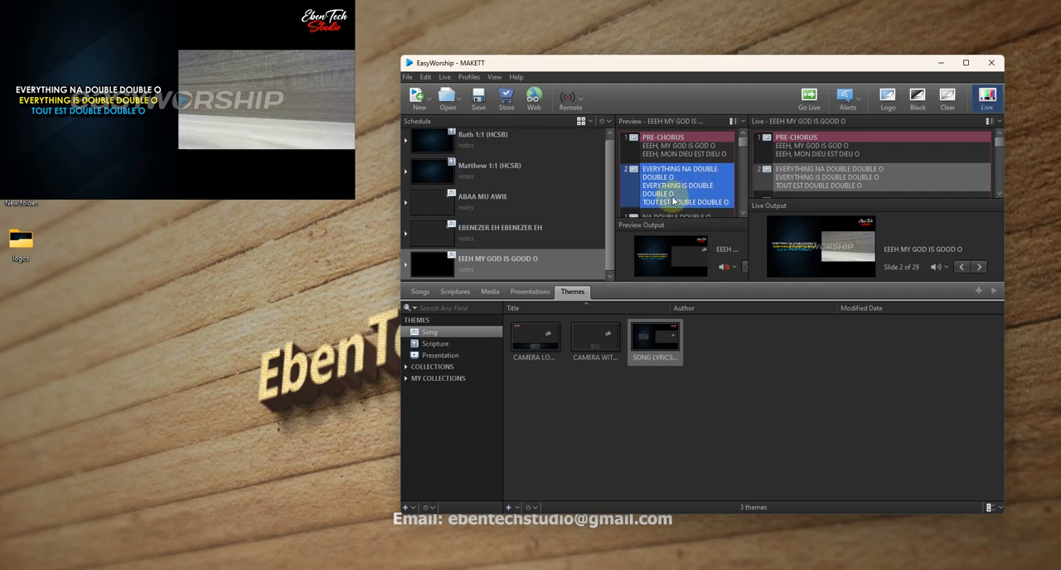
{"action": "scroll", "coordinate": [675, 178], "scroll_direction": "down", "scroll_amount": 3}
{"action": "double_click", "coordinate": [677, 157]}
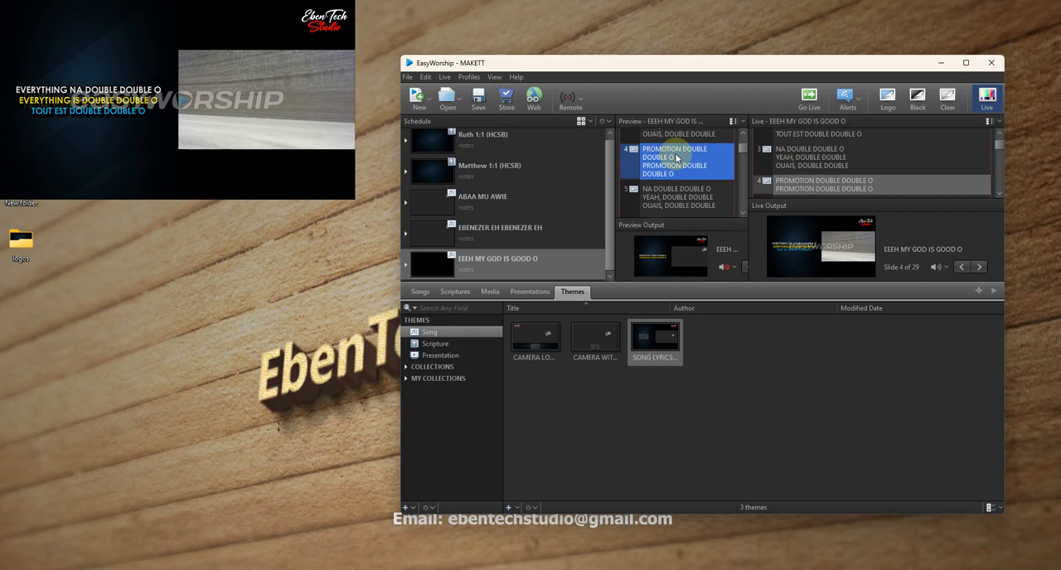
{"action": "double_click", "coordinate": [697, 201]}
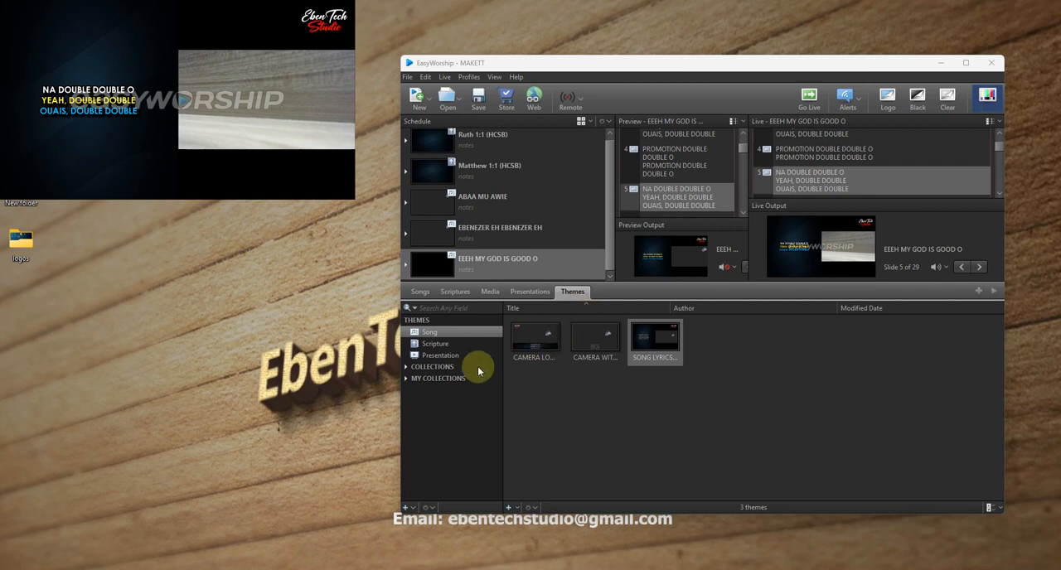
- Create another scripture theme and title it "cam motion bg and scripture"
{"action": "left_click", "coordinate": [436, 346]}
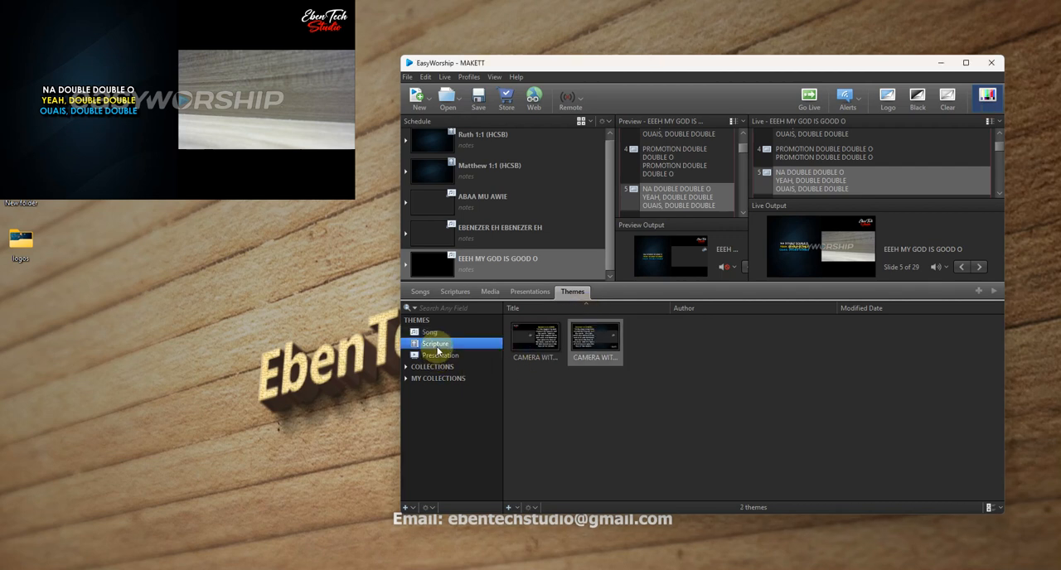
{"action": "left_click", "coordinate": [509, 508]}
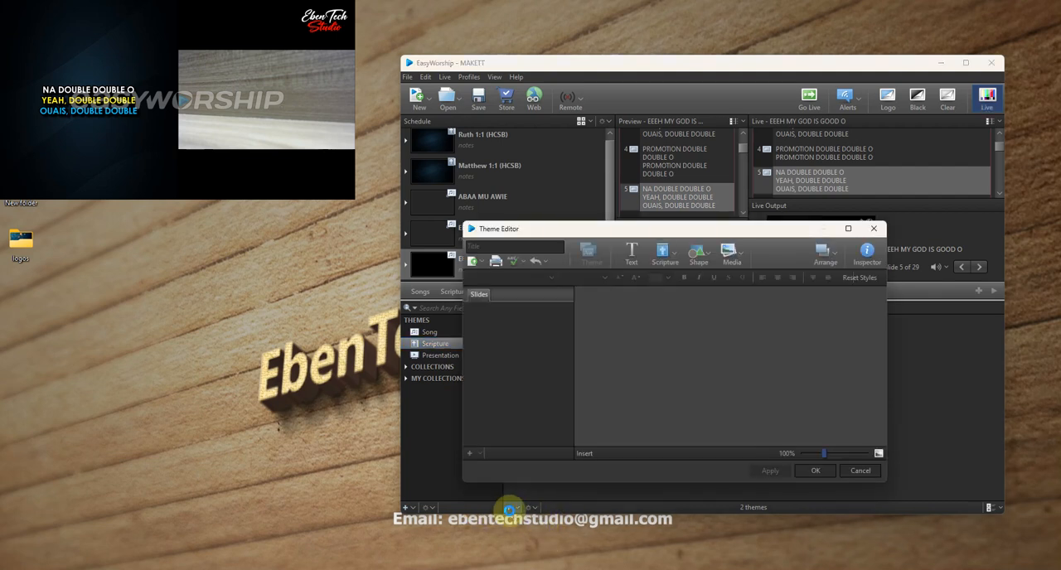
{"action": "left_click", "coordinate": [671, 351]}
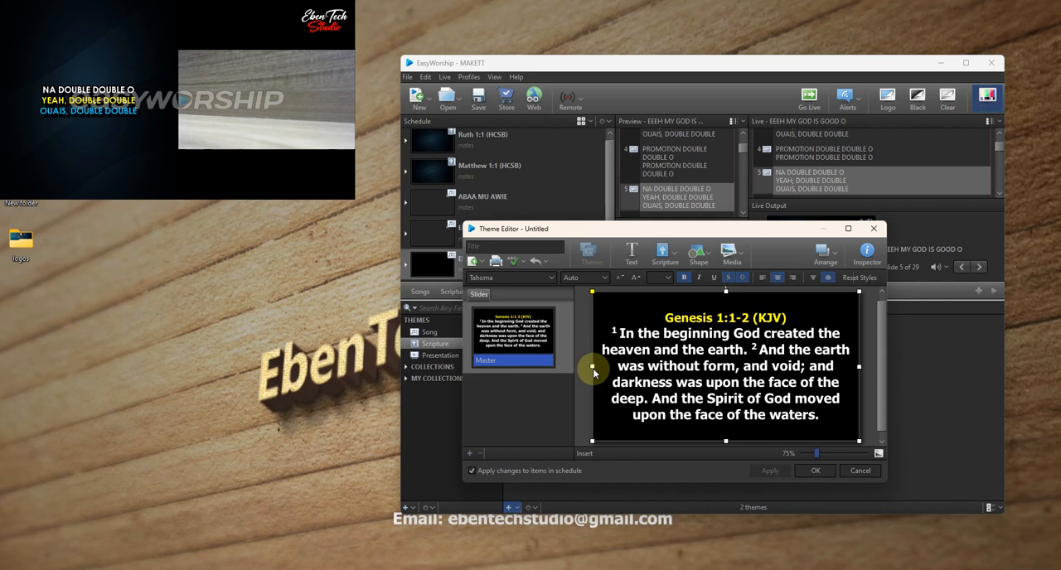
{"action": "left_click", "coordinate": [477, 246]}
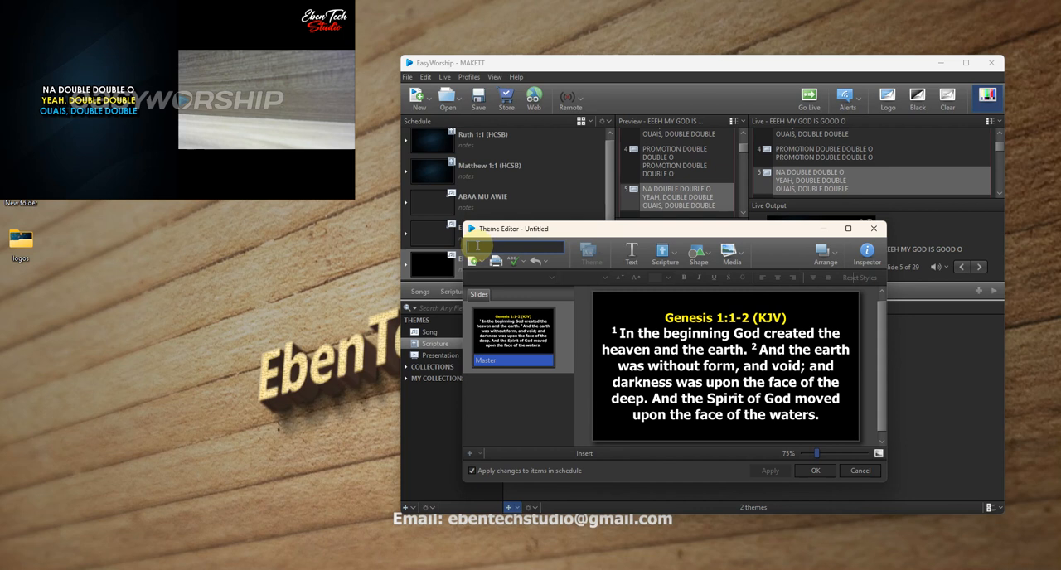
{"action": "type", "text": "cam motion bg a"}
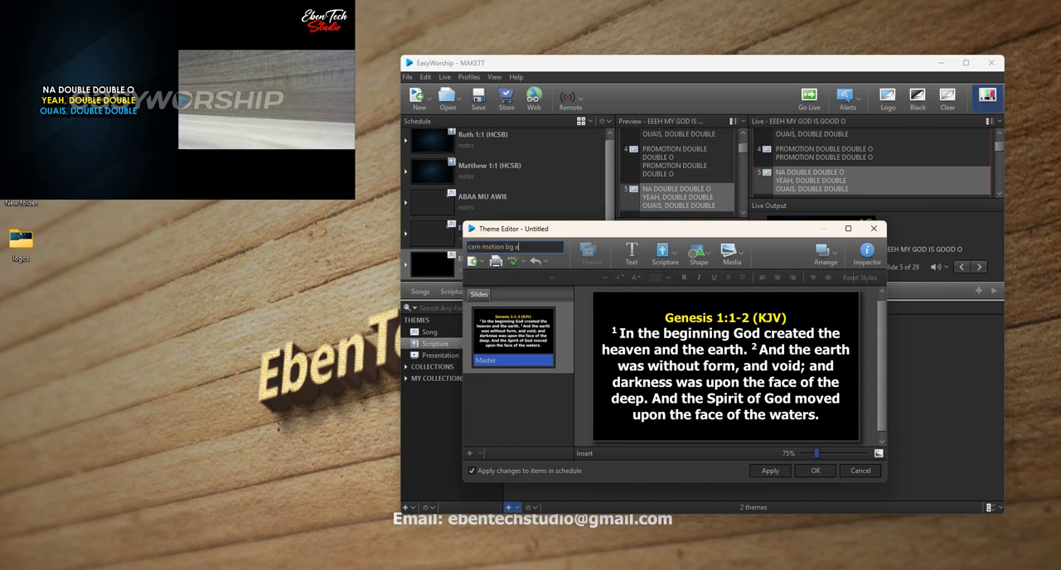
{"action": "type", "text": "nd scri"}
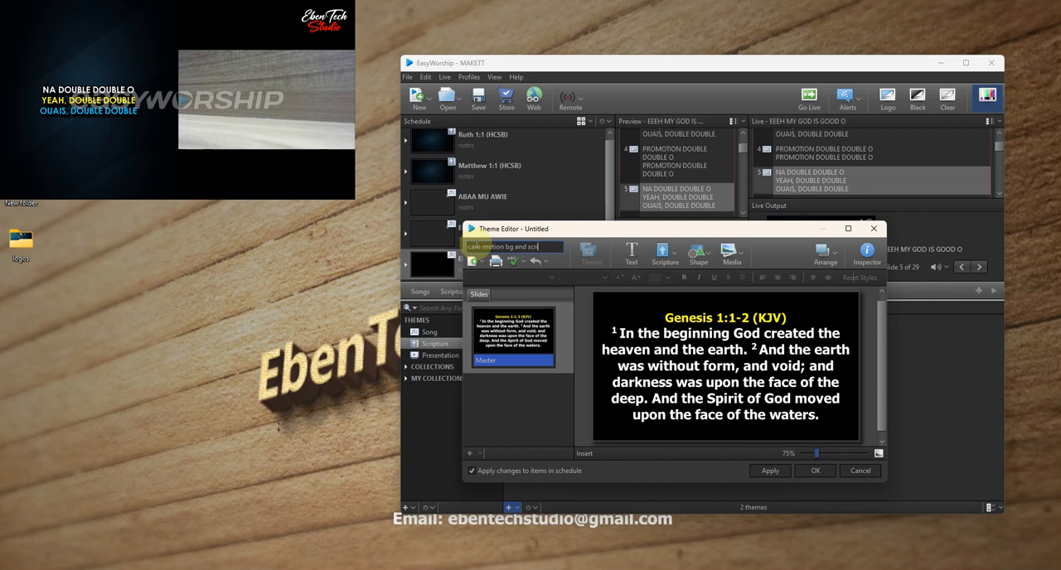
{"action": "type", "text": "pture"}
- Narrow the scripture text box to slightly less than the right half of the slide and save the theme
{"action": "left_click", "coordinate": [764, 395]}
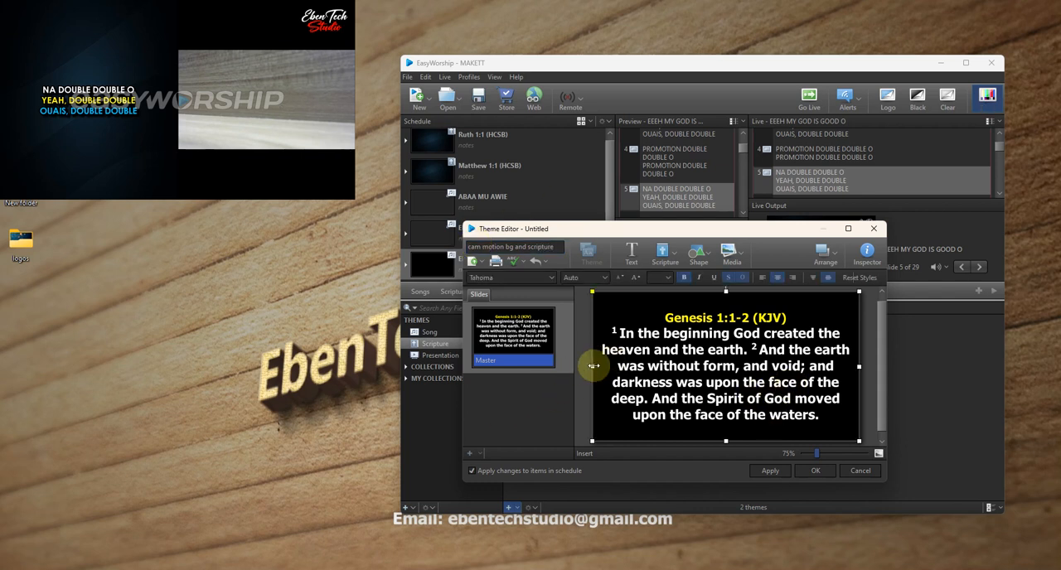
{"action": "left_click_drag", "start_coordinate": [593, 365], "coordinate": [737, 371]}
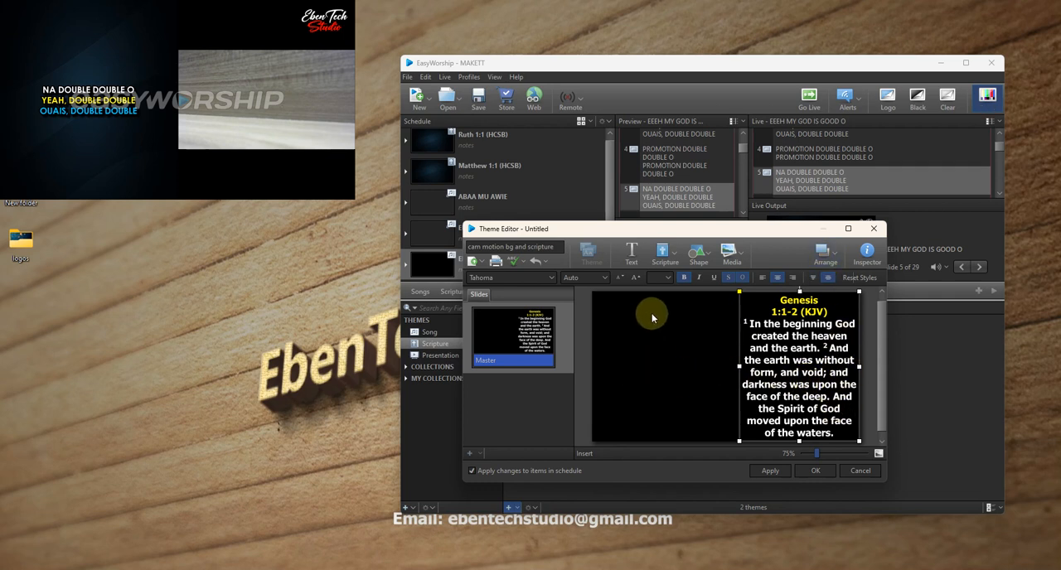
{"action": "left_click", "coordinate": [817, 472]}
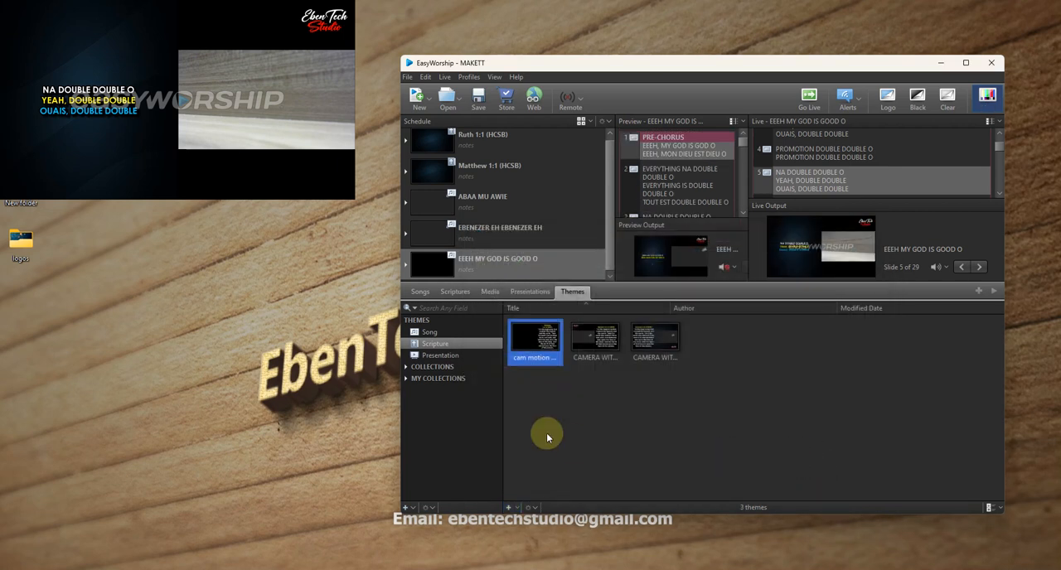
- Import MOTION BG.mp4 from the desktop's logos folder into the Videos media library and put the folder window away
{"action": "left_click", "coordinate": [495, 292]}
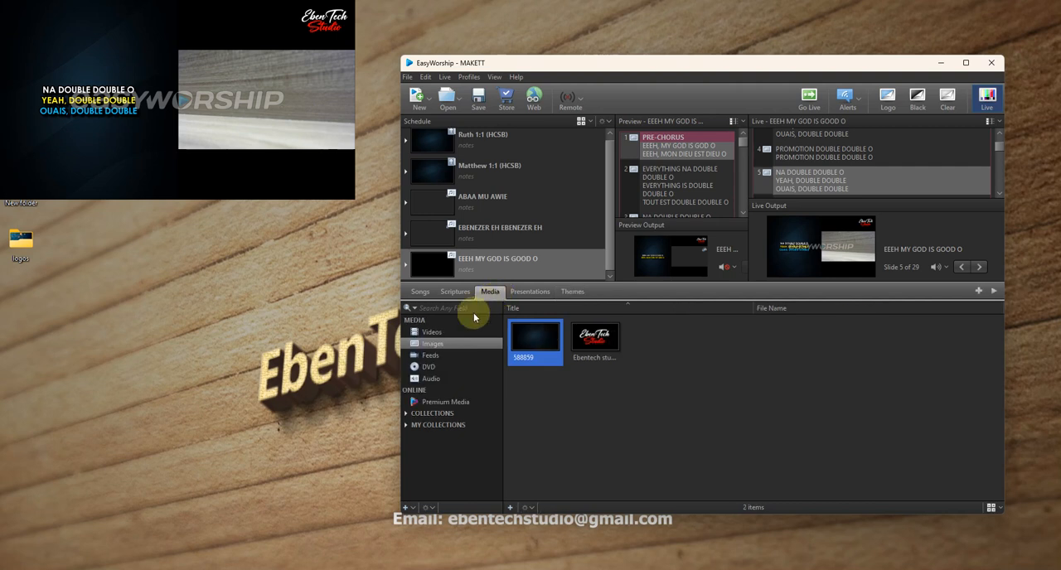
{"action": "left_click", "coordinate": [428, 333]}
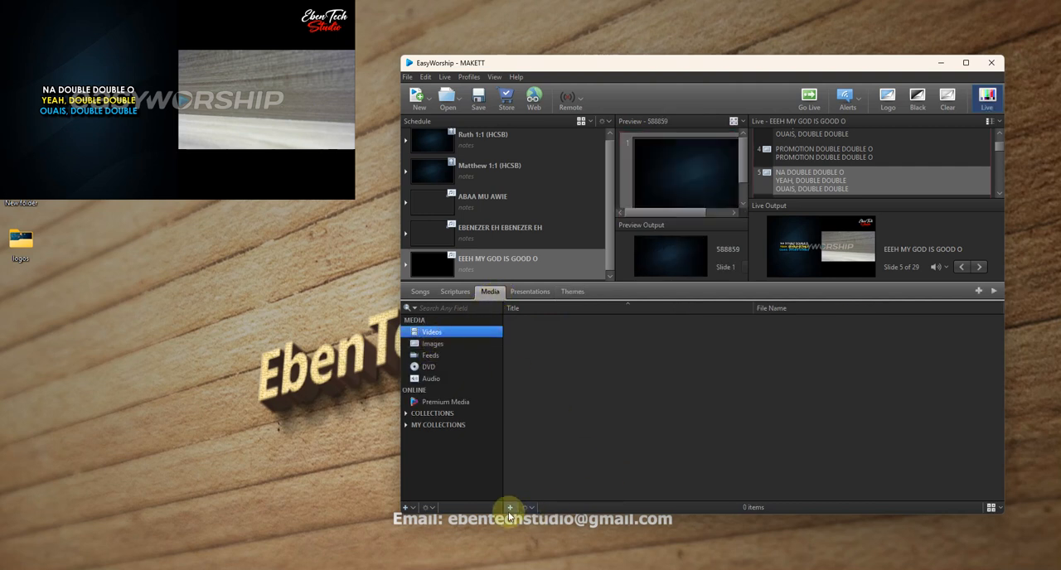
{"action": "left_click", "coordinate": [24, 246]}
{"action": "double_click", "coordinate": [23, 245]}
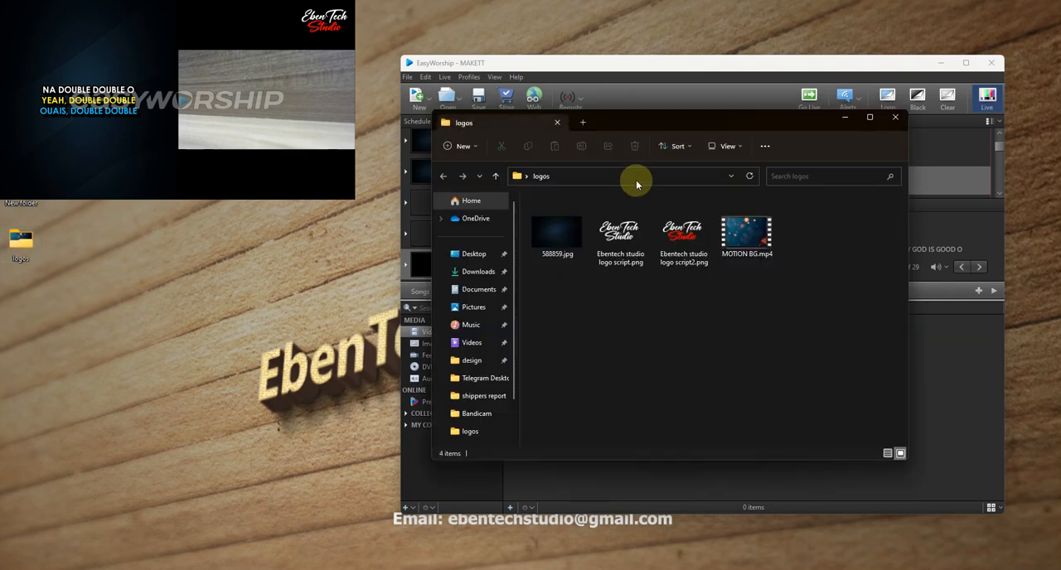
{"action": "left_click_drag", "start_coordinate": [677, 135], "coordinate": [262, 168]}
{"action": "left_click_drag", "start_coordinate": [318, 276], "coordinate": [600, 397]}
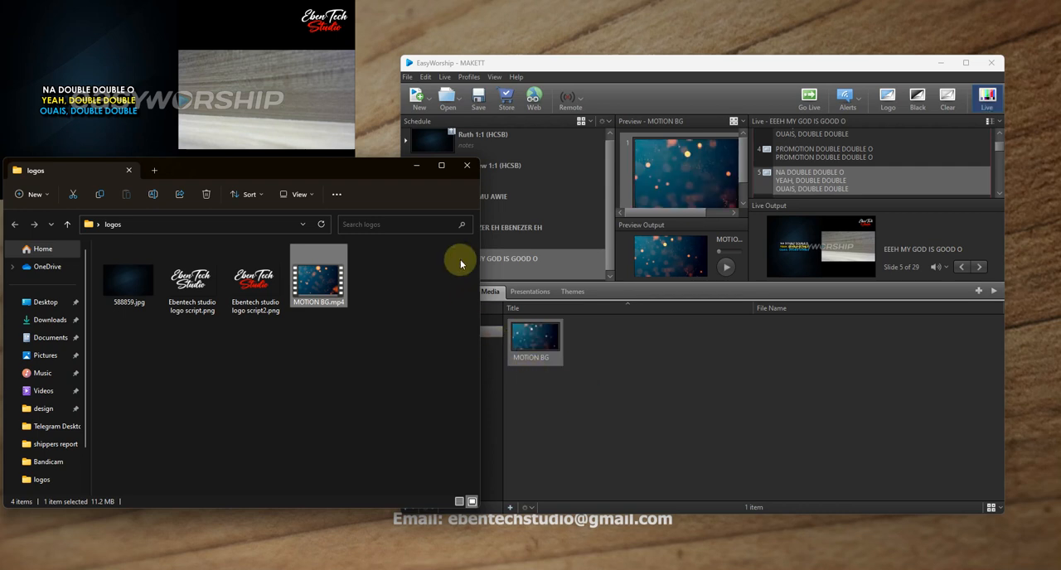
{"action": "left_click", "coordinate": [419, 172]}
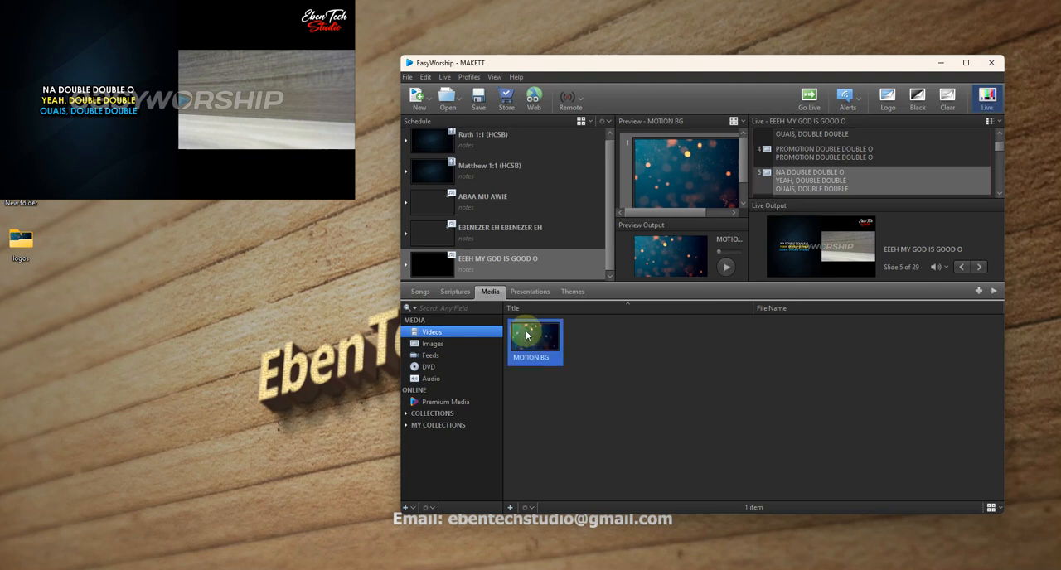
- Edit the MOTION BG video's properties so that it repeats in a loop and its audio is muted
{"action": "right_click", "coordinate": [526, 335]}
{"action": "left_click", "coordinate": [555, 352]}
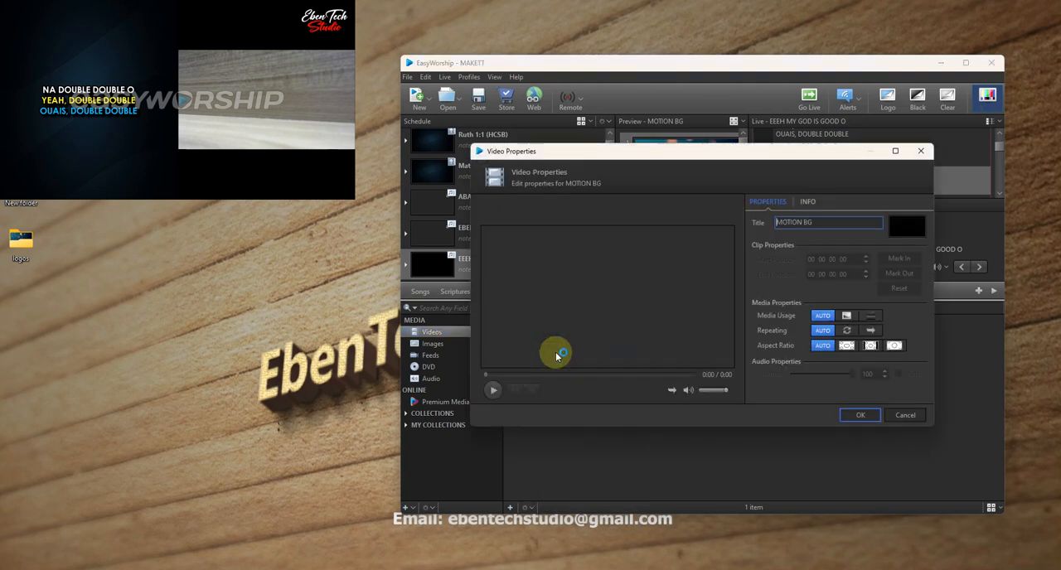
{"action": "left_click", "coordinate": [846, 331]}
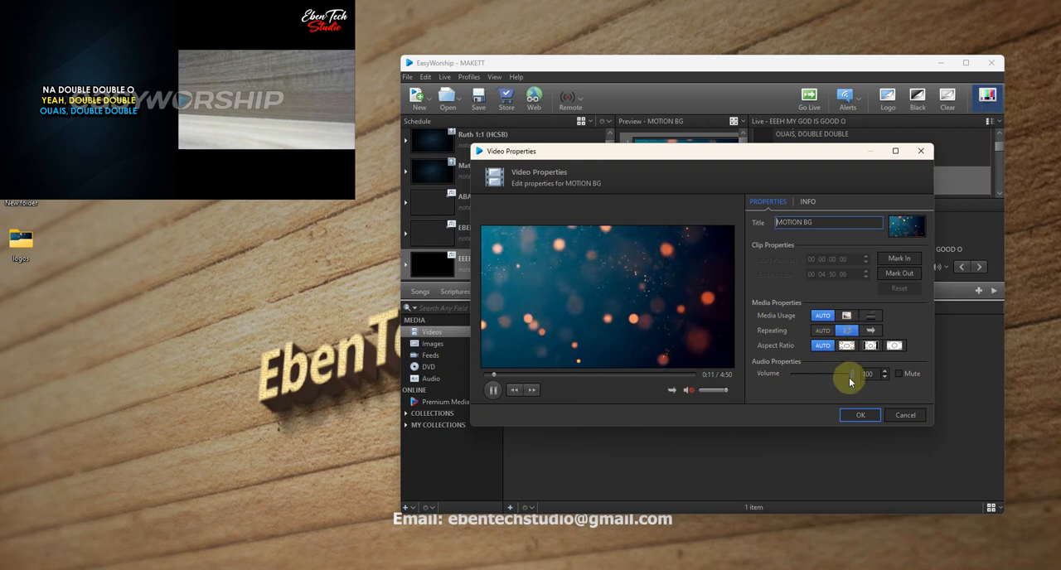
{"action": "left_click", "coordinate": [900, 374]}
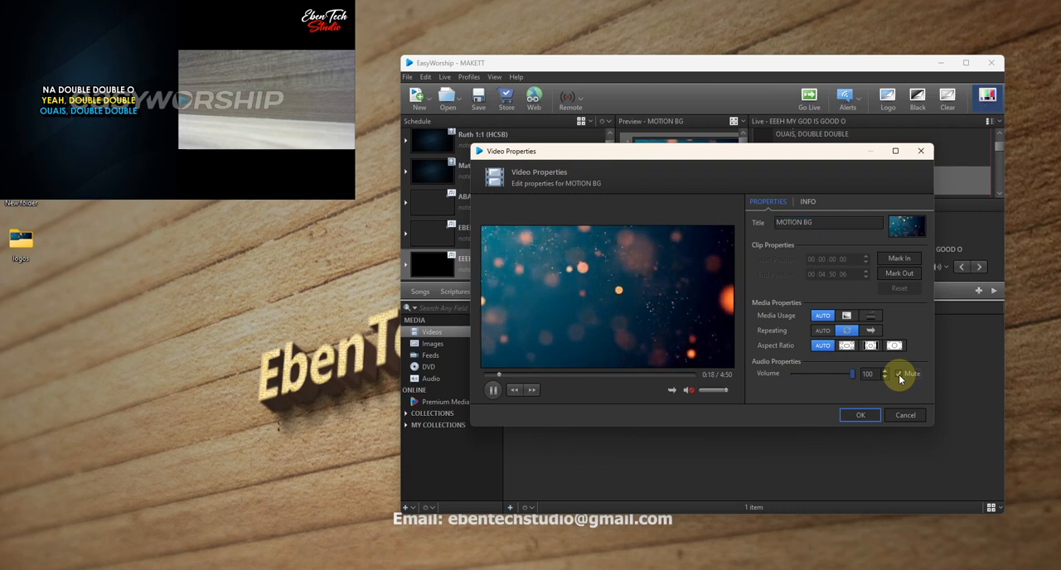
{"action": "left_click", "coordinate": [862, 413]}
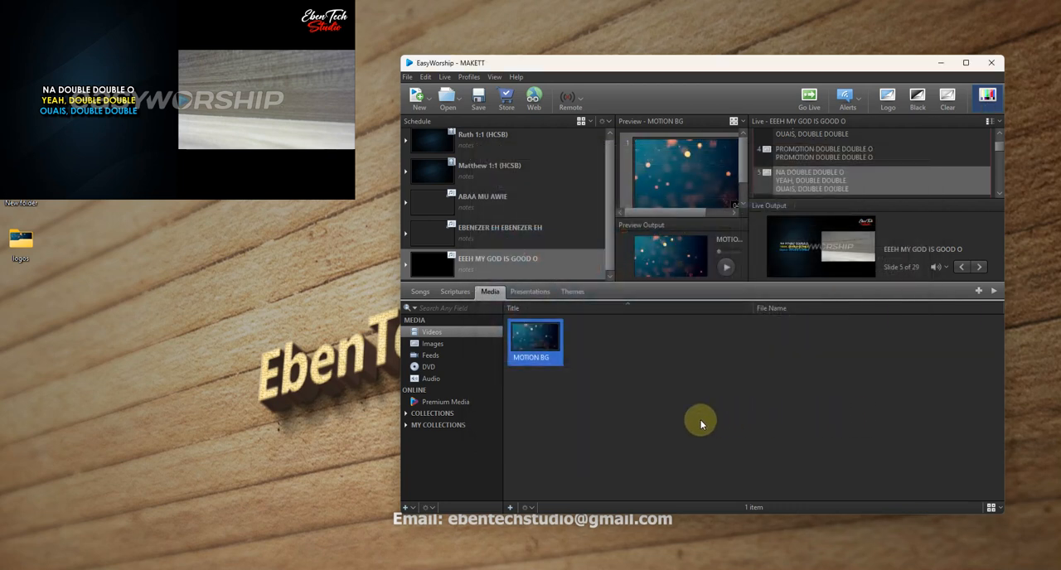
- Open the scripture theme "cam motion bg and scripture" for editing
{"action": "left_click", "coordinate": [580, 293]}
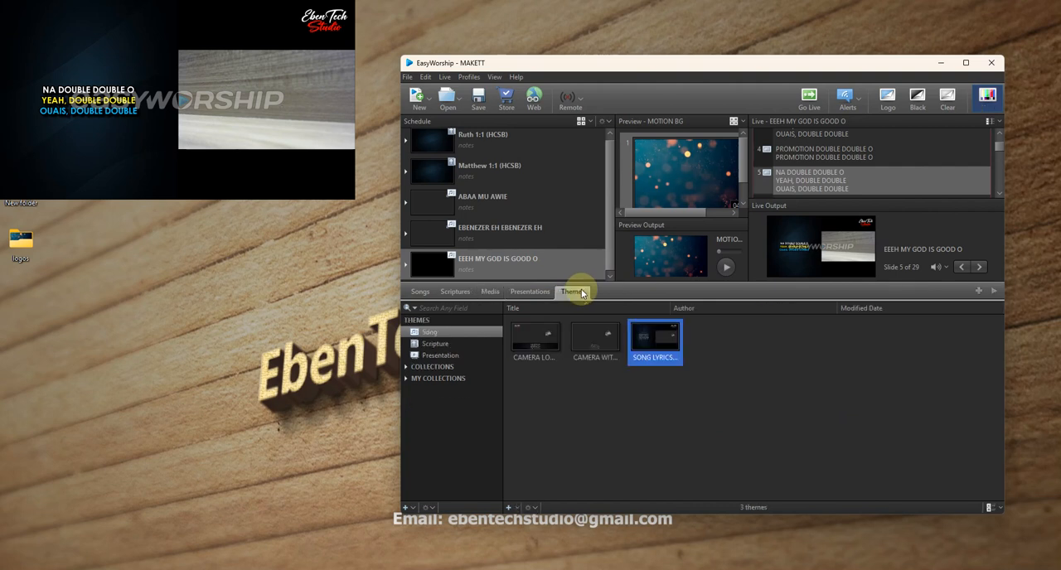
{"action": "left_click", "coordinate": [605, 349]}
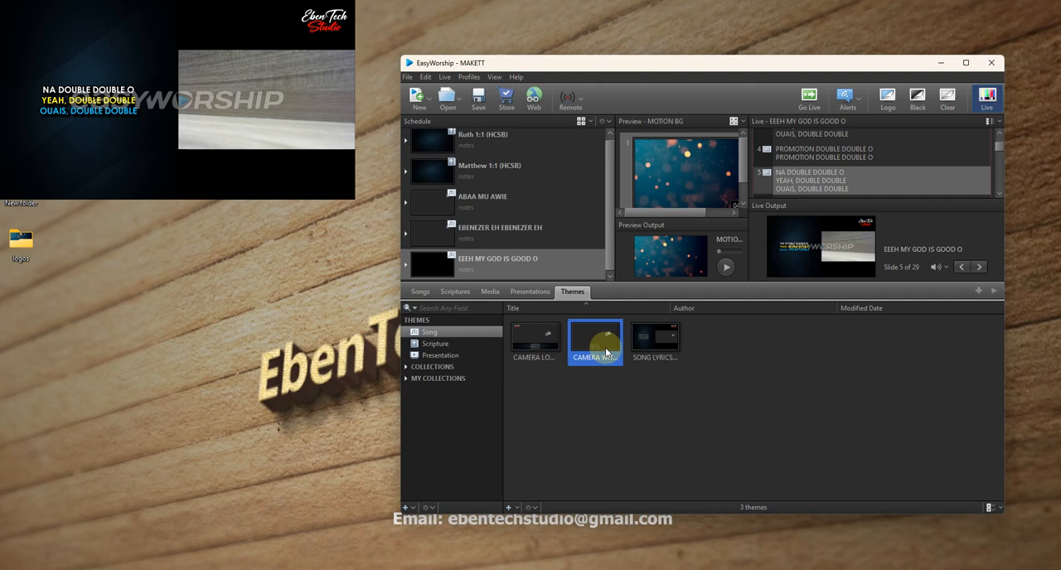
{"action": "left_click", "coordinate": [435, 343]}
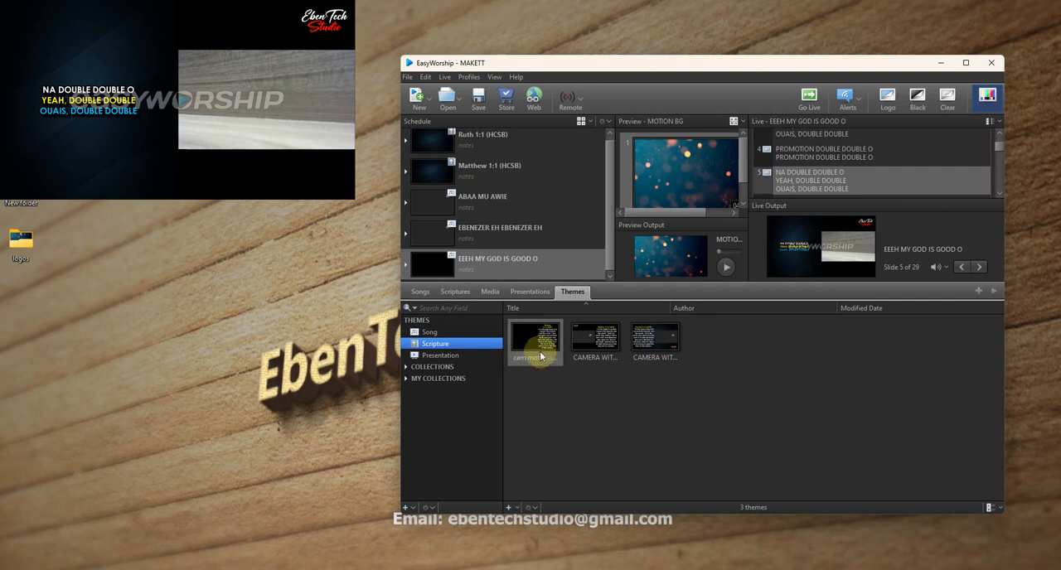
{"action": "right_click", "coordinate": [539, 350]}
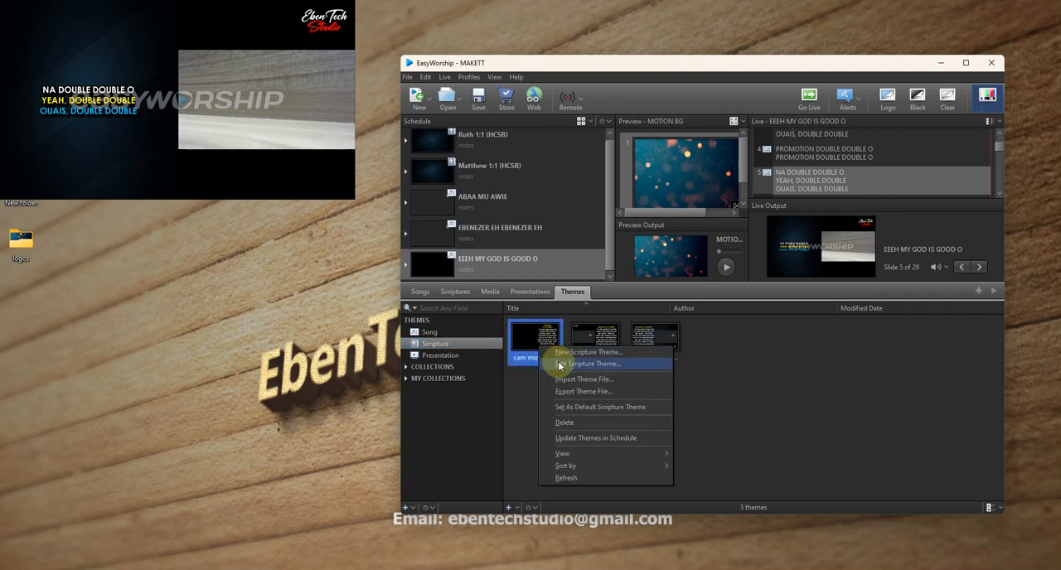
{"action": "left_click", "coordinate": [559, 366]}
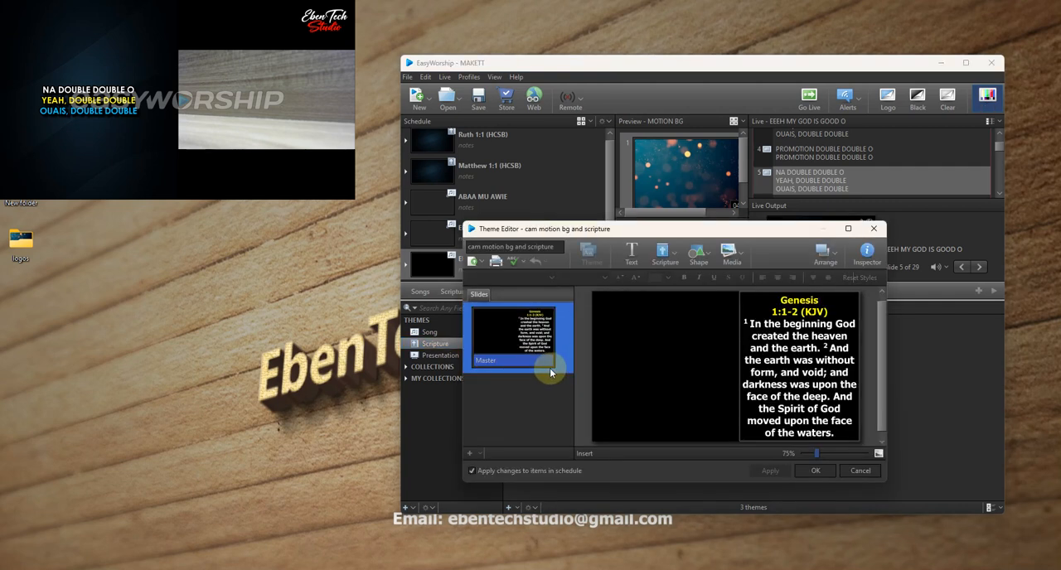
{"action": "left_click", "coordinate": [750, 358]}
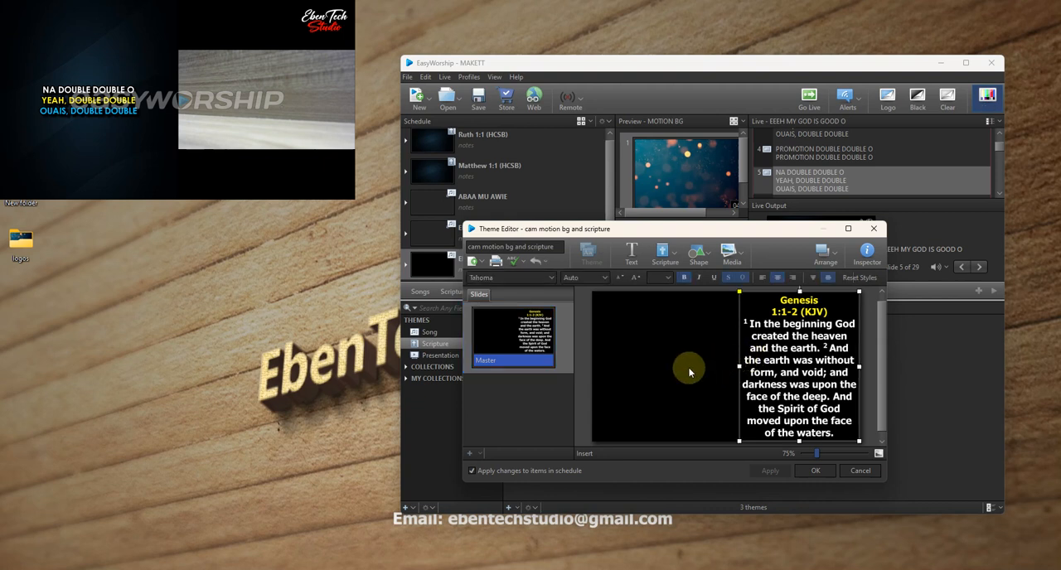
- Set the theme's slide background to Media Fill with the MOTION BG video
{"action": "left_click", "coordinate": [867, 257]}
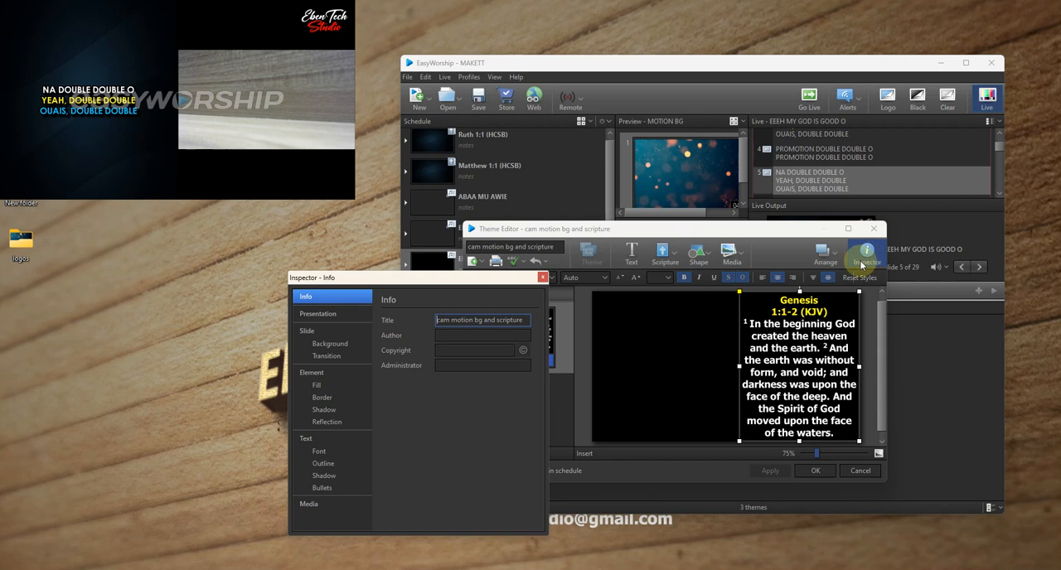
{"action": "left_click", "coordinate": [326, 344]}
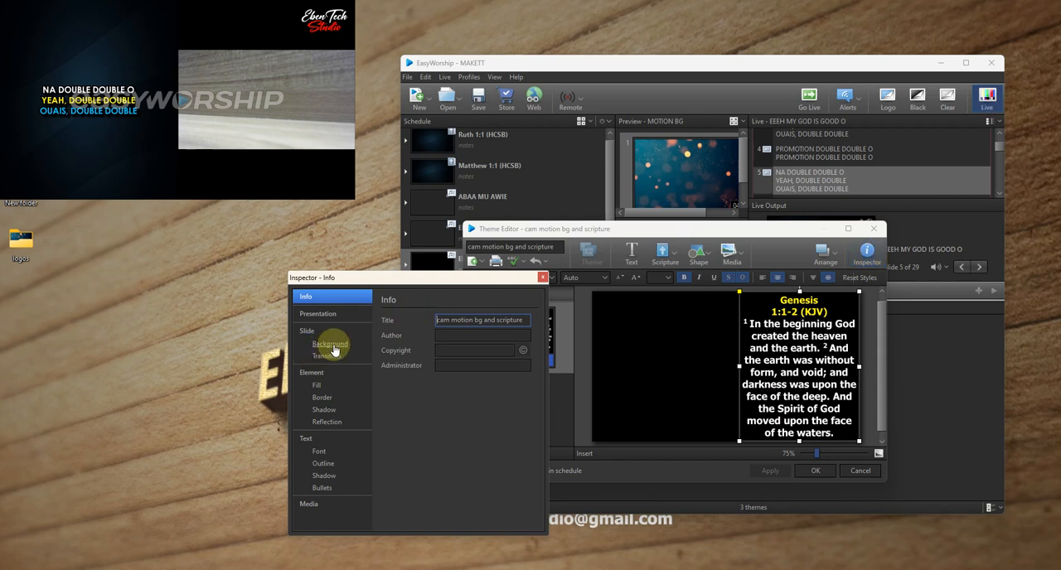
{"action": "left_click", "coordinate": [450, 322]}
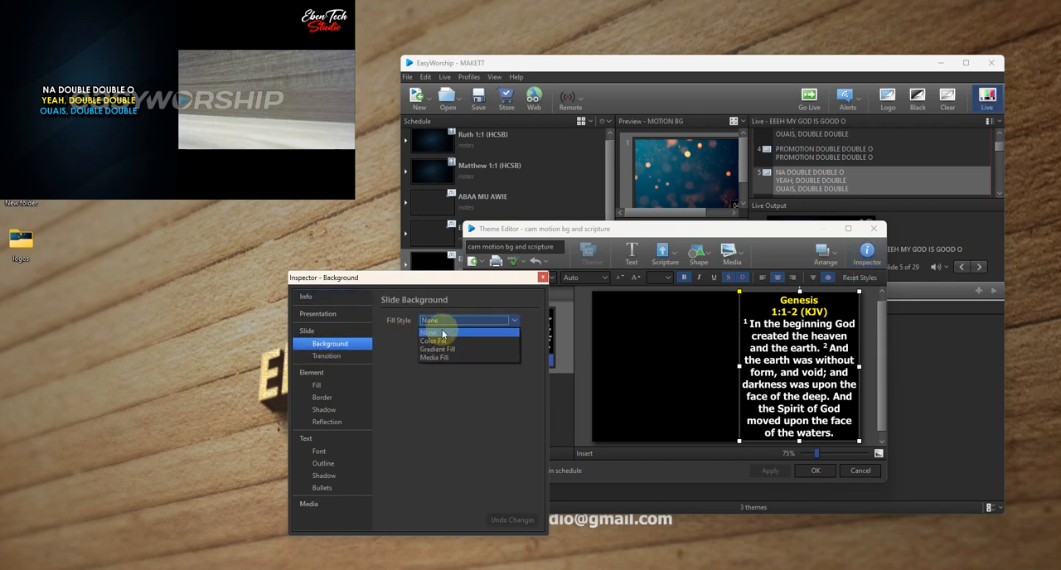
{"action": "left_click", "coordinate": [436, 358]}
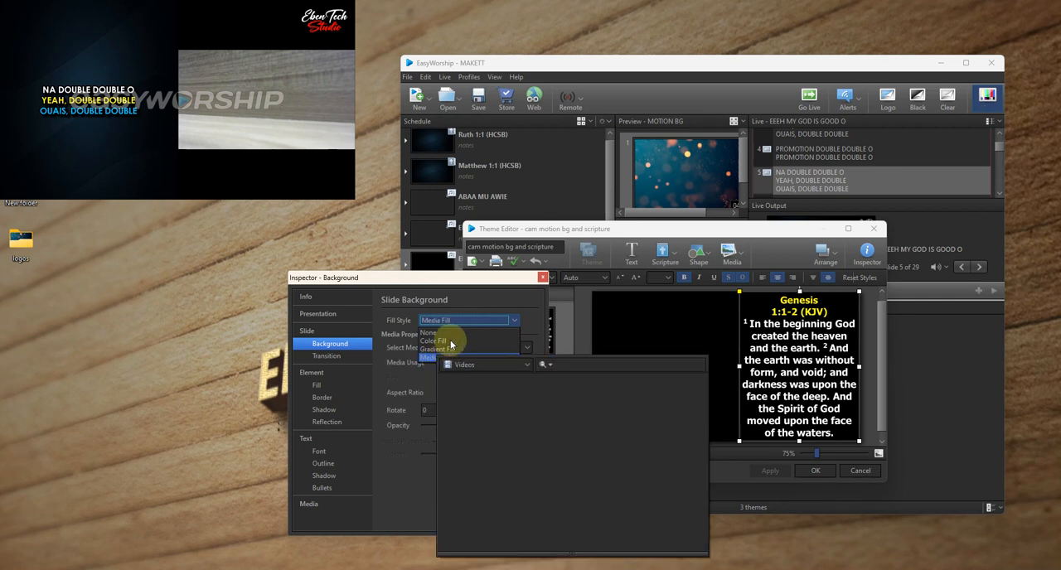
{"action": "left_click", "coordinate": [468, 370]}
{"action": "left_click", "coordinate": [468, 369]}
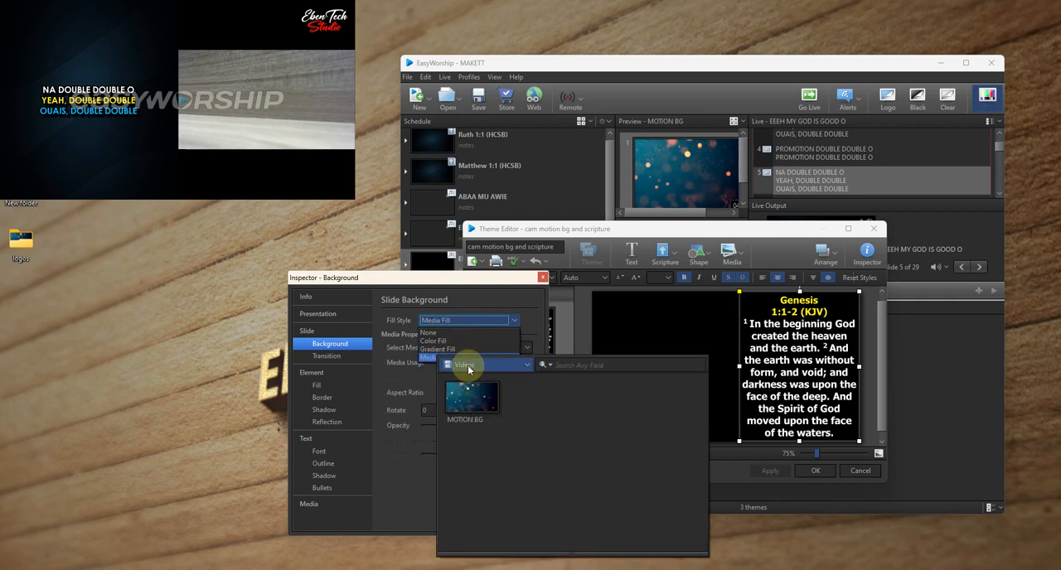
{"action": "left_click", "coordinate": [465, 403]}
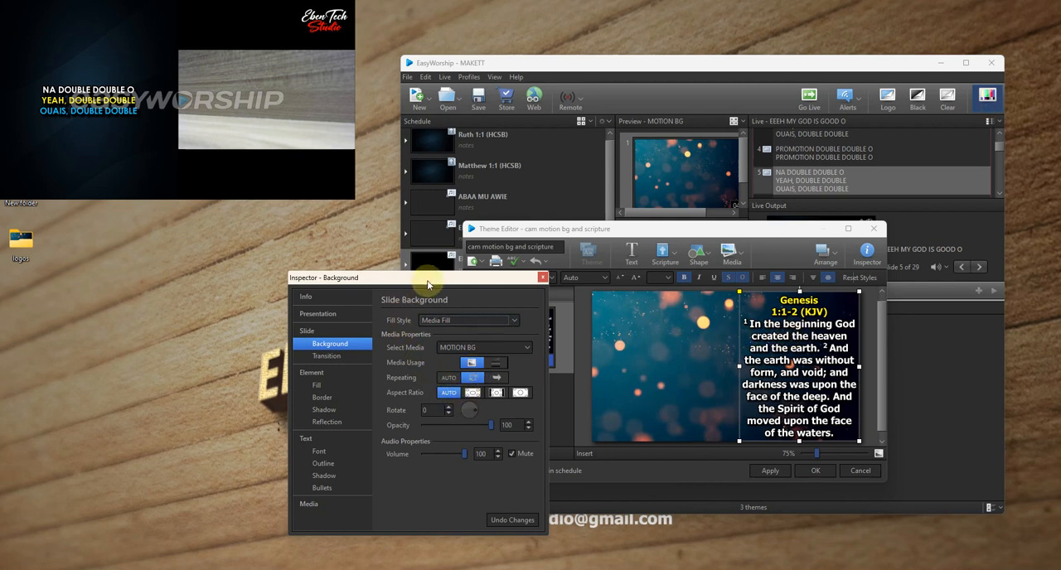
{"action": "left_click", "coordinate": [543, 279]}
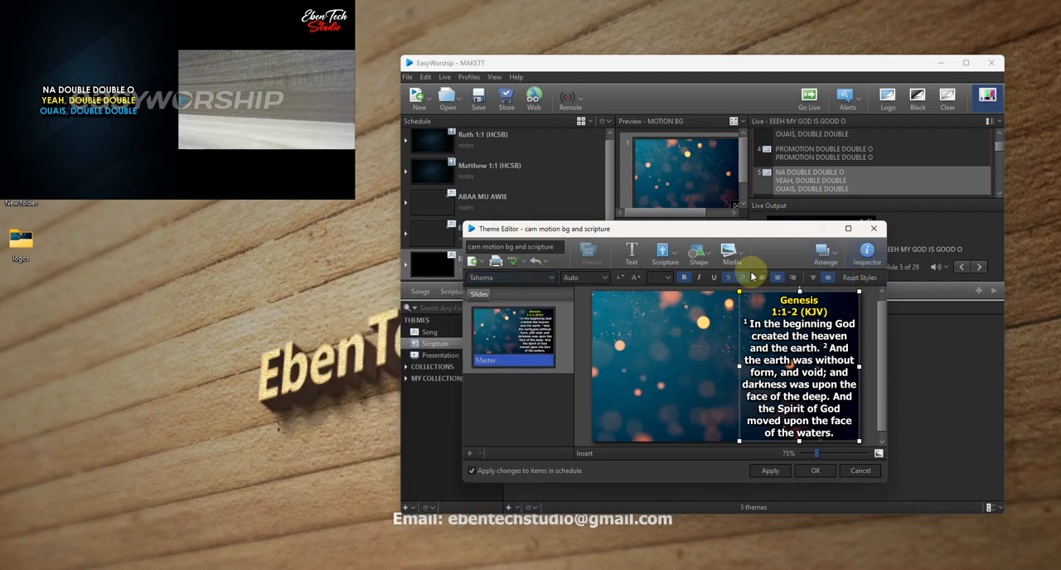
- Insert the CAMERA feed and shrink it to fill the left part of the slide beside the scripture text, centred vertically
{"action": "left_click", "coordinate": [733, 255]}
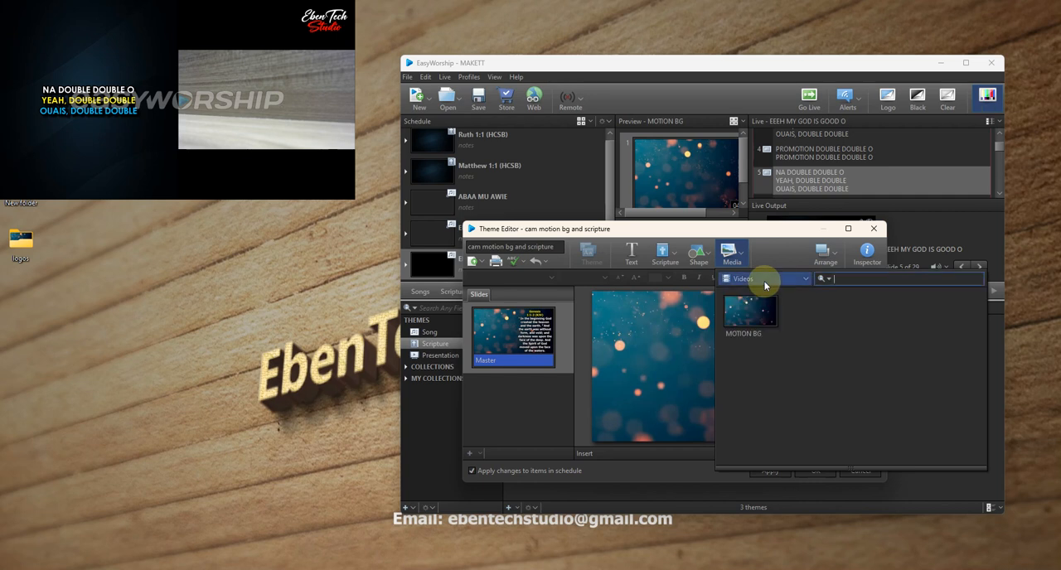
{"action": "left_click", "coordinate": [765, 281]}
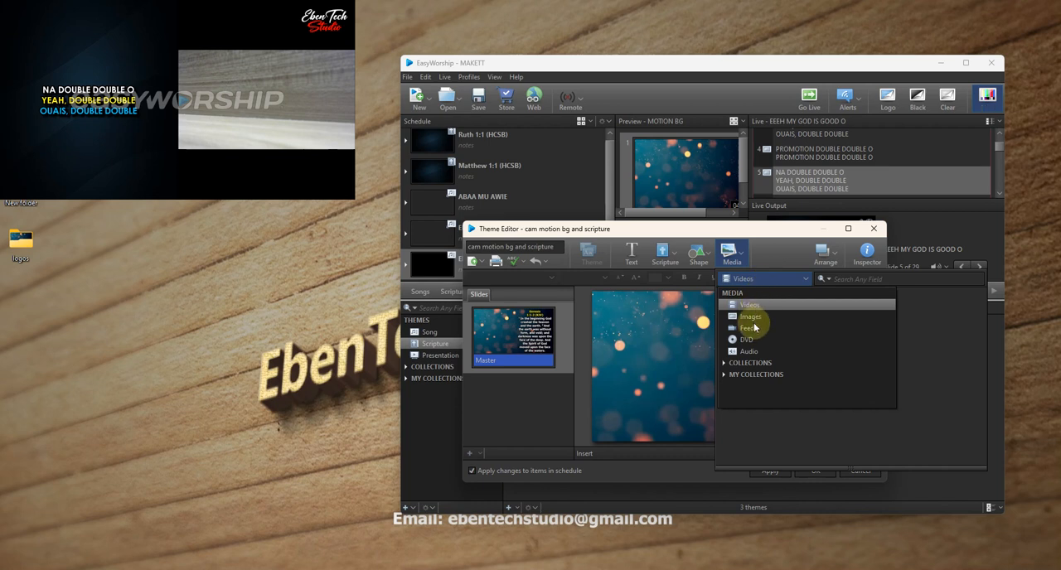
{"action": "left_click", "coordinate": [754, 329]}
{"action": "double_click", "coordinate": [753, 319]}
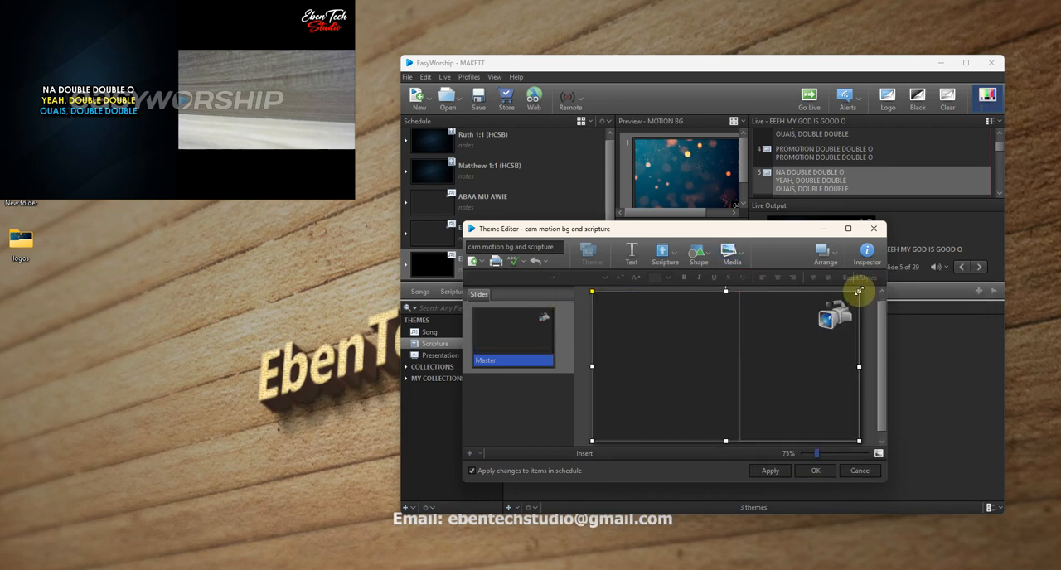
{"action": "left_click_drag", "start_coordinate": [859, 290], "coordinate": [688, 364]}
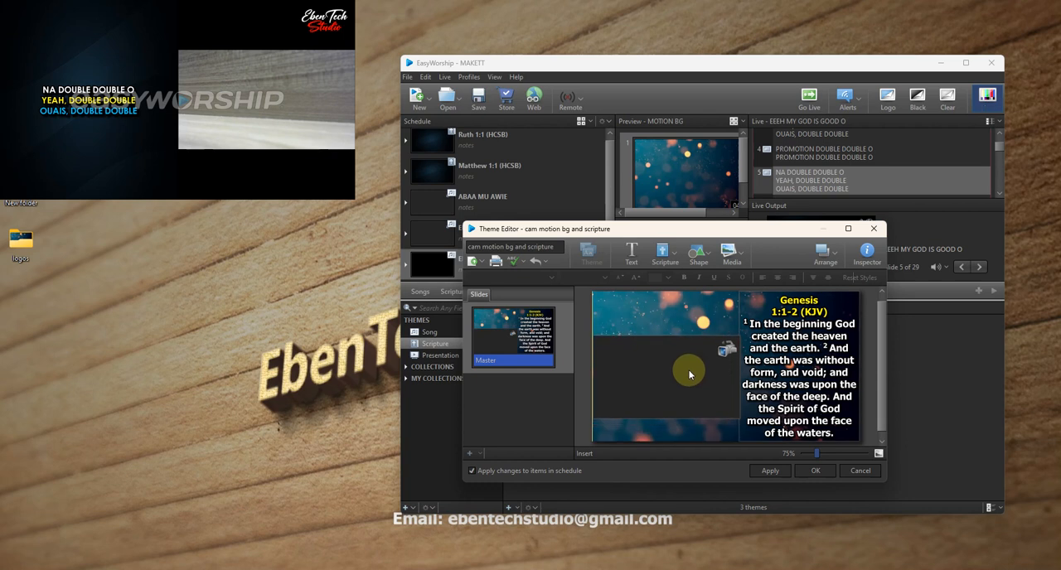
{"action": "left_click", "coordinate": [689, 369]}
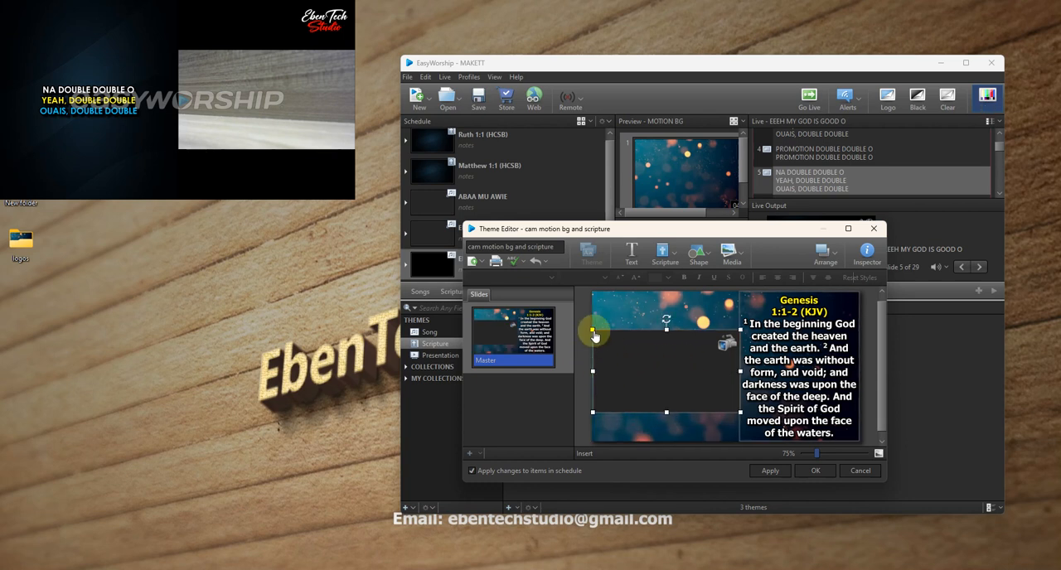
{"action": "left_click_drag", "start_coordinate": [634, 358], "coordinate": [632, 360]}
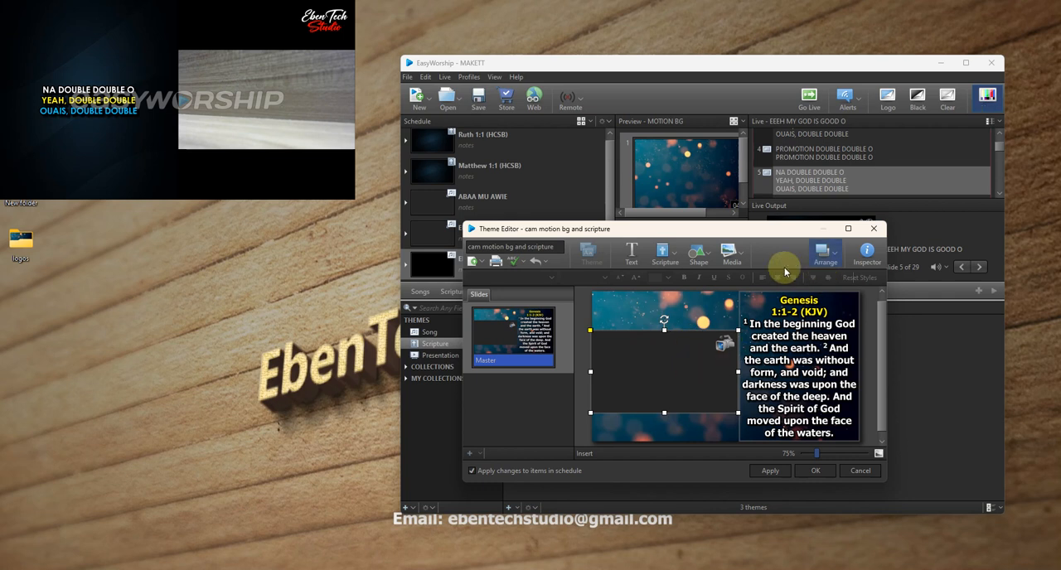
- Insert the Ebentech studio logo image and shrink it into the slide's upper-left corner above the camera feed
{"action": "left_click", "coordinate": [732, 254]}
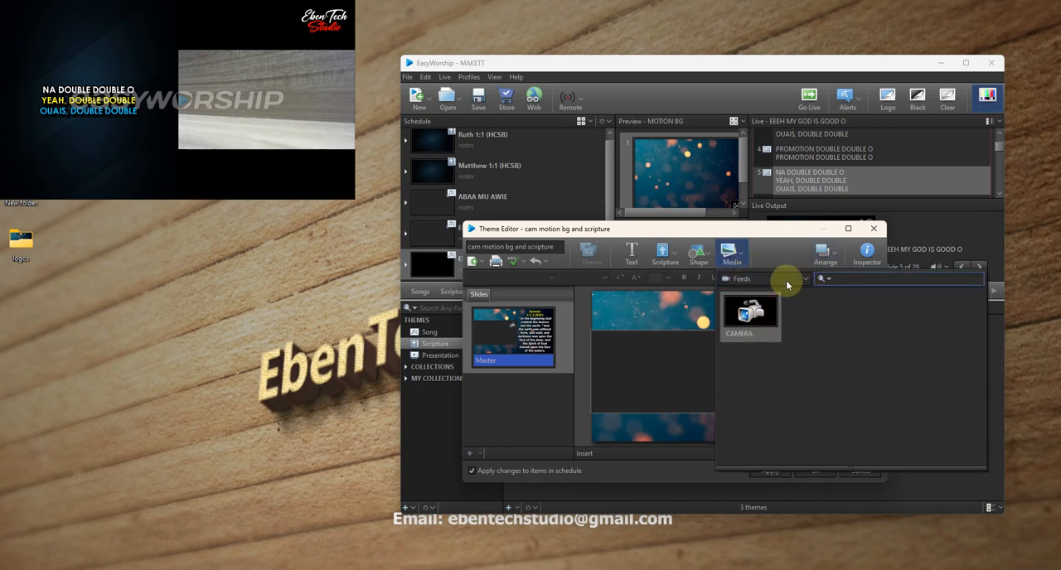
{"action": "left_click", "coordinate": [786, 280]}
{"action": "left_click", "coordinate": [751, 315]}
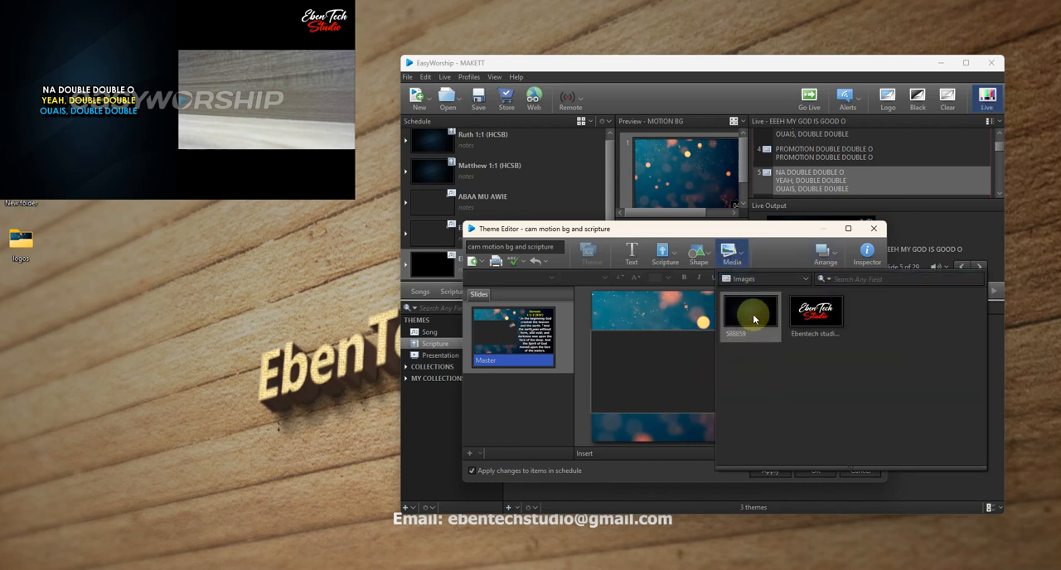
{"action": "double_click", "coordinate": [812, 322]}
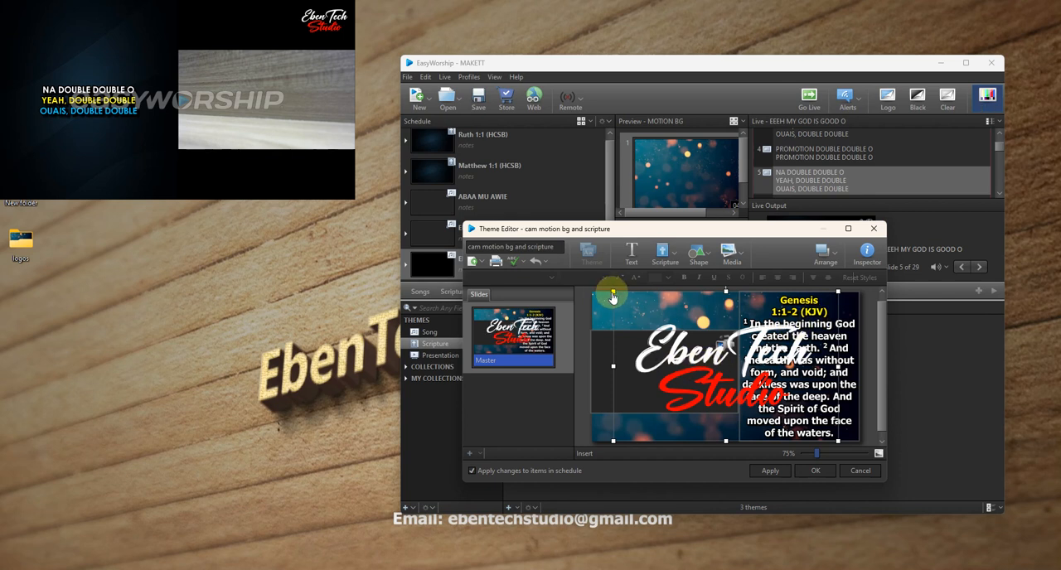
{"action": "left_click_drag", "start_coordinate": [611, 290], "coordinate": [637, 320]}
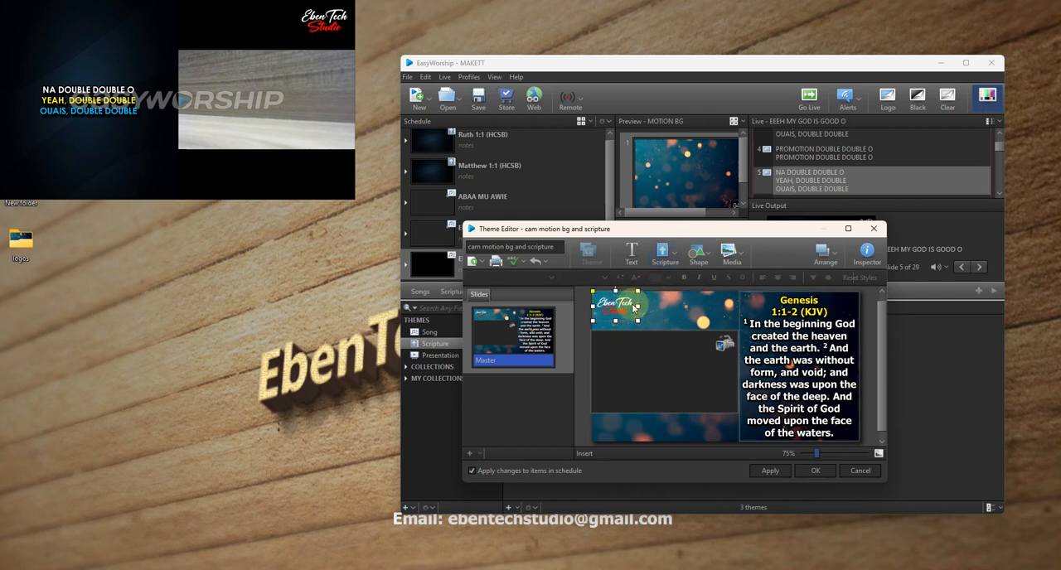
- Trim the camera feed box to line up with the slide's left edge and save the theme
{"action": "left_click", "coordinate": [663, 370]}
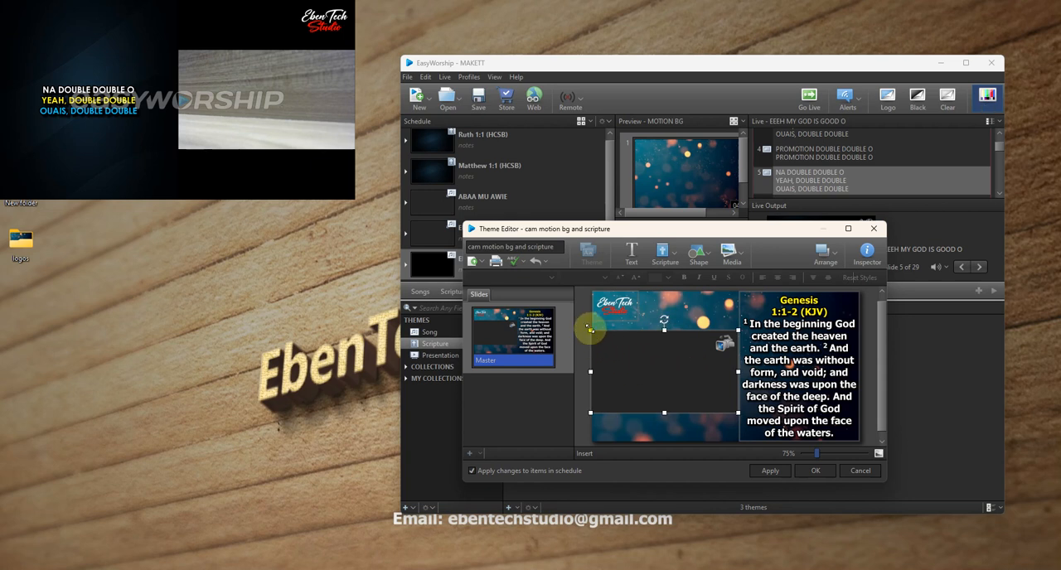
{"action": "left_click_drag", "start_coordinate": [590, 329], "coordinate": [594, 332]}
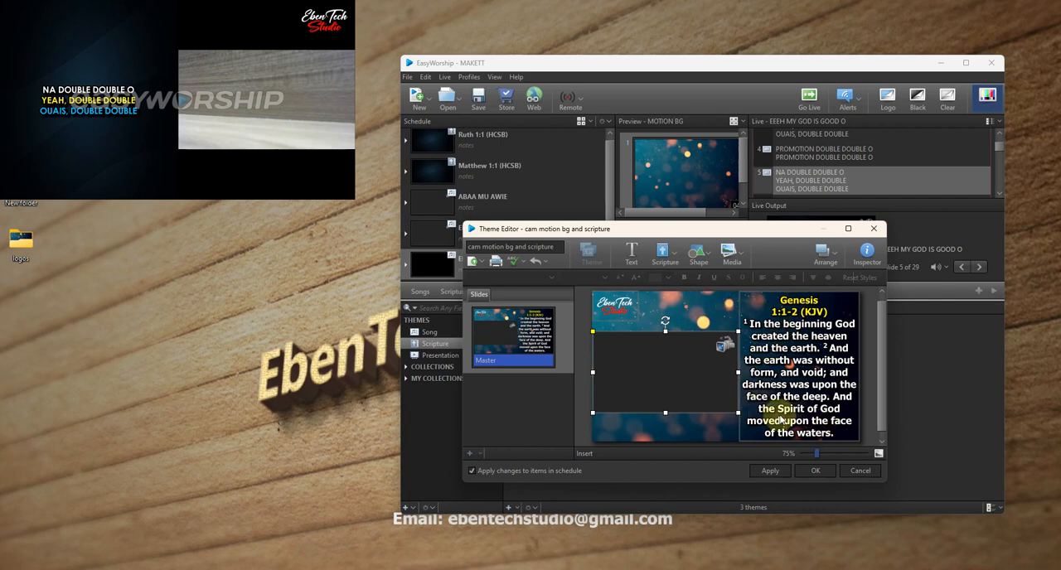
{"action": "left_click", "coordinate": [815, 470]}
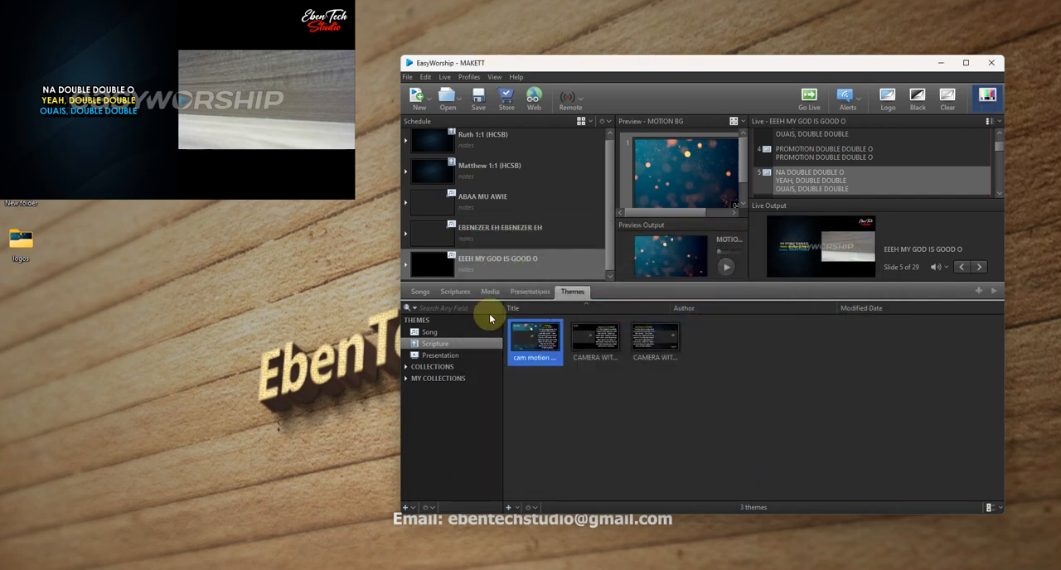
- Look up Luke 3:1 in the HCSB translation of the scripture library
{"action": "left_click", "coordinate": [439, 293]}
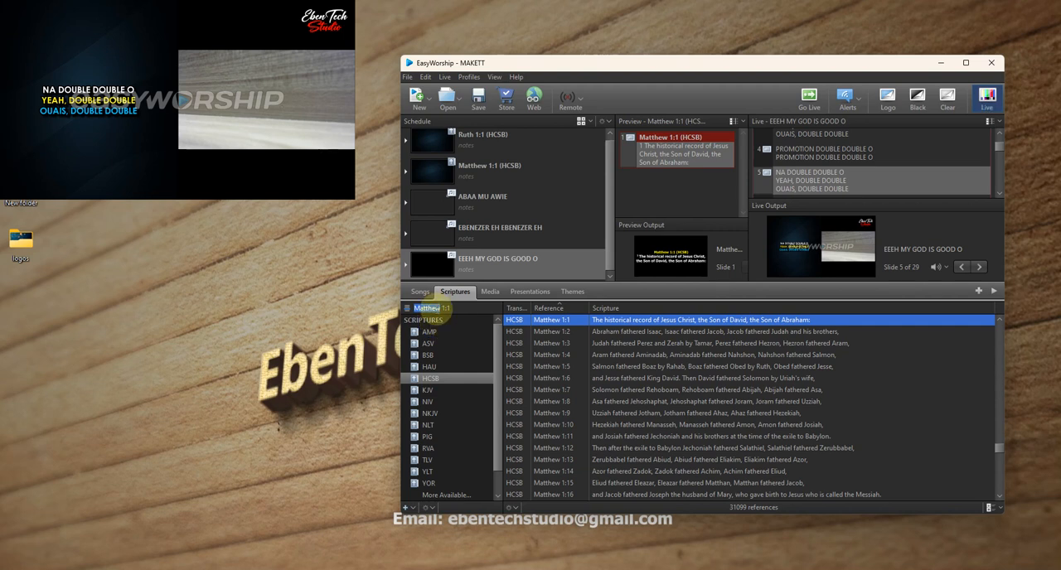
{"action": "type", "text": "l"}
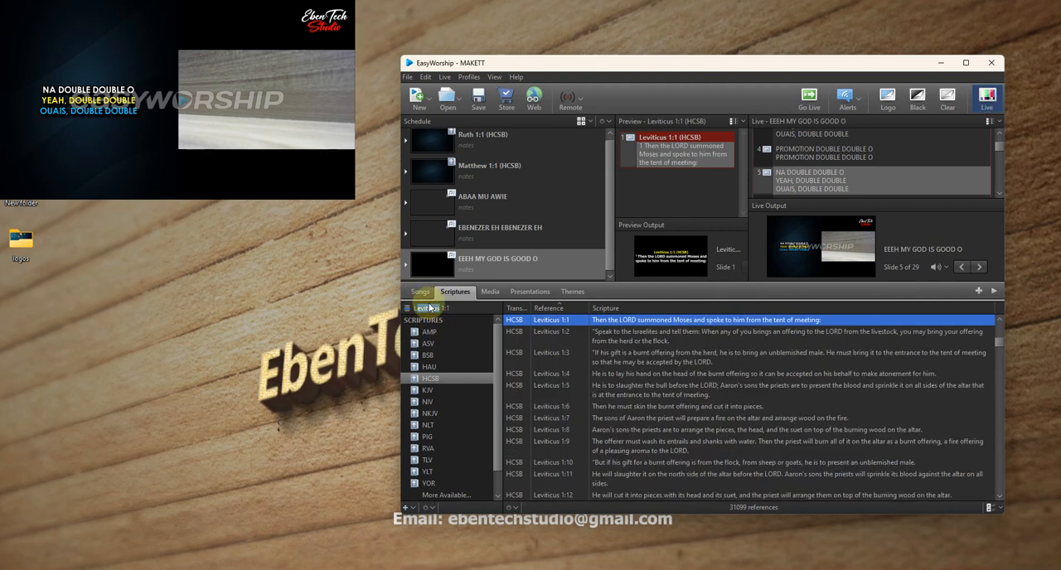
{"action": "type", "text": "uke"}
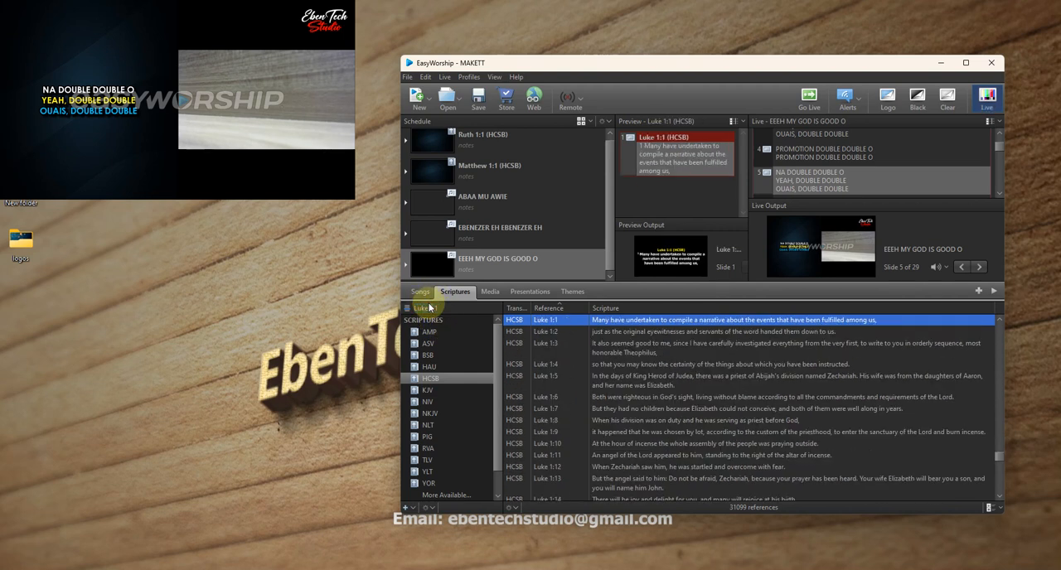
{"action": "type", "text": " 3:1"}
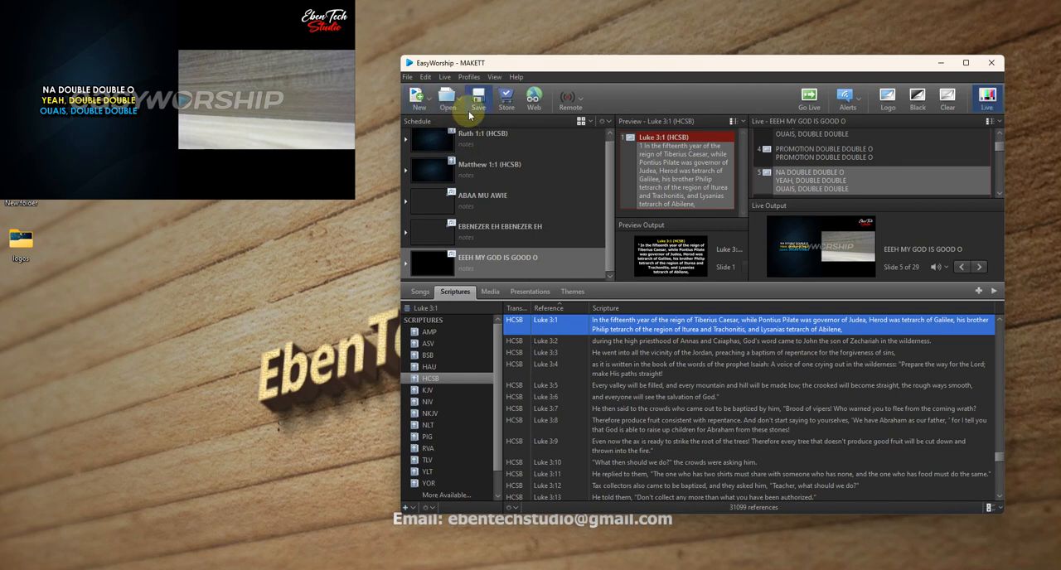
- Start a new schedule without saving the current one
{"action": "left_click", "coordinate": [421, 101]}
{"action": "left_click", "coordinate": [427, 114]}
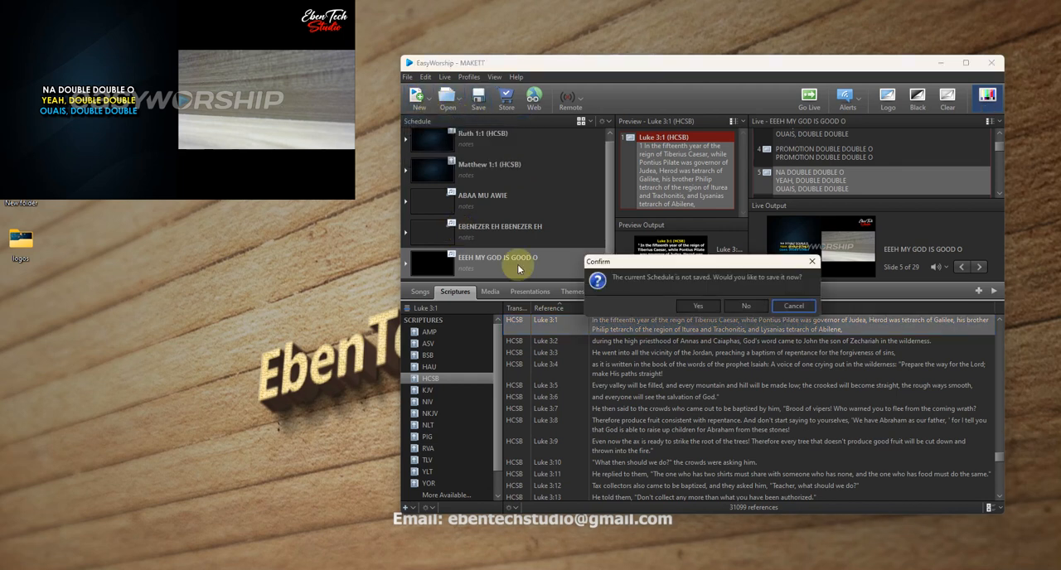
{"action": "left_click", "coordinate": [746, 305]}
- Add the Luke 3:1 verse to the empty schedule and send it live
{"action": "left_click_drag", "start_coordinate": [566, 336], "coordinate": [472, 187]}
{"action": "double_click", "coordinate": [554, 149]}
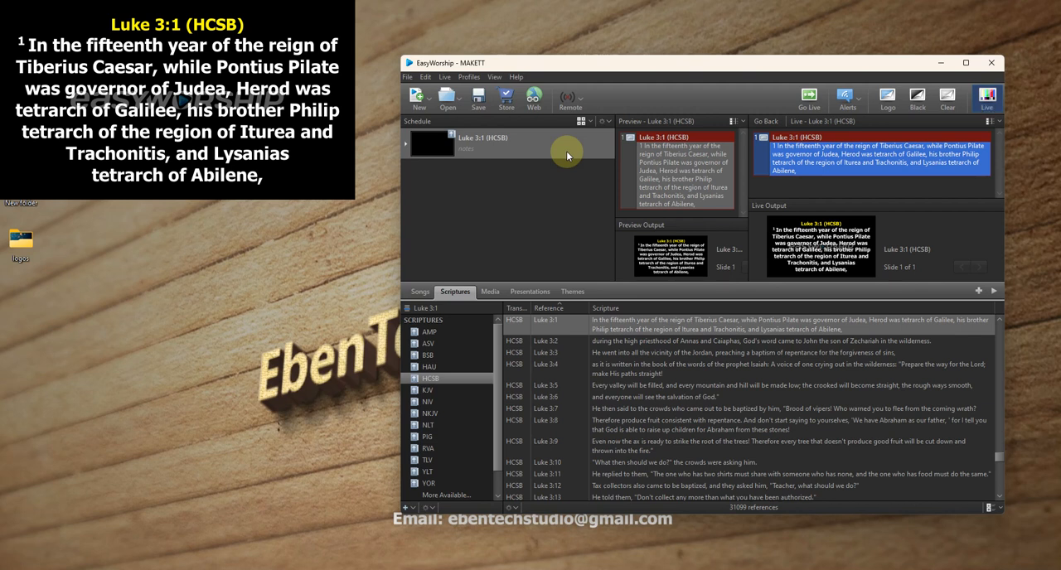
- Apply the cam motion scripture theme to the scheduled Luke 3:1 verse, check its slide, and send the verse live
{"action": "left_click", "coordinate": [575, 294]}
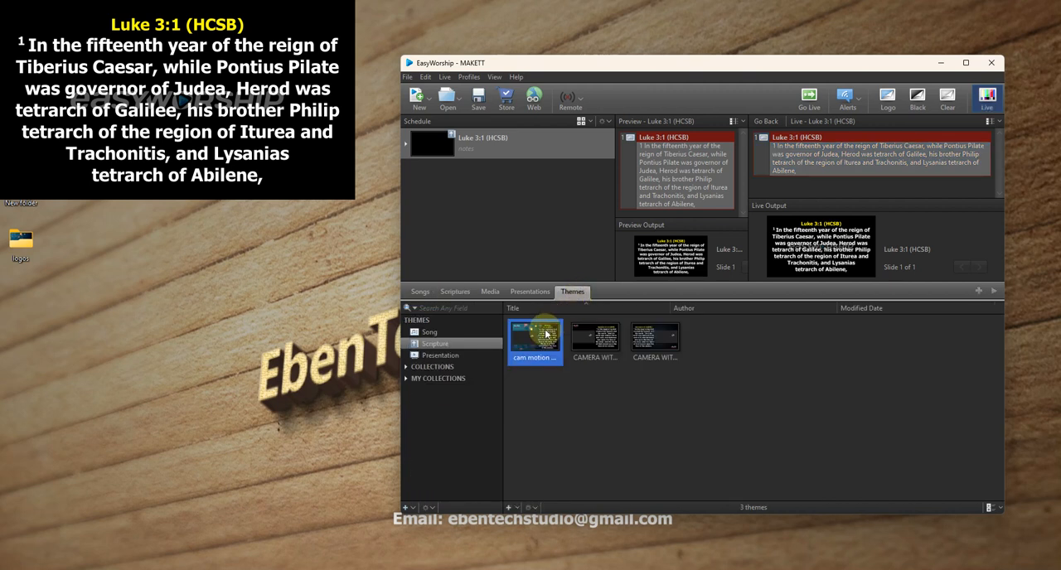
{"action": "left_click_drag", "start_coordinate": [540, 343], "coordinate": [492, 149]}
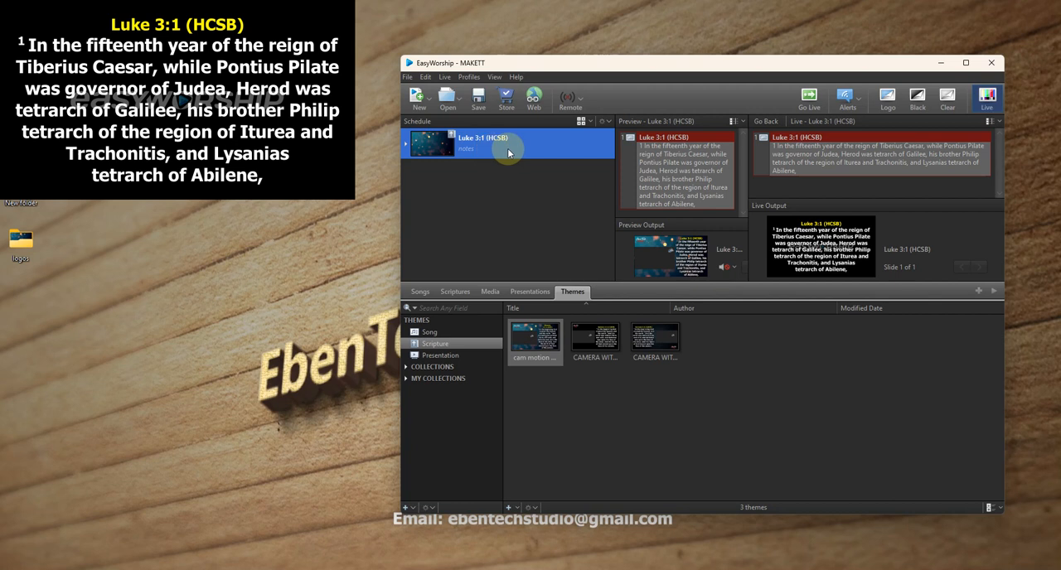
{"action": "left_click", "coordinate": [405, 144]}
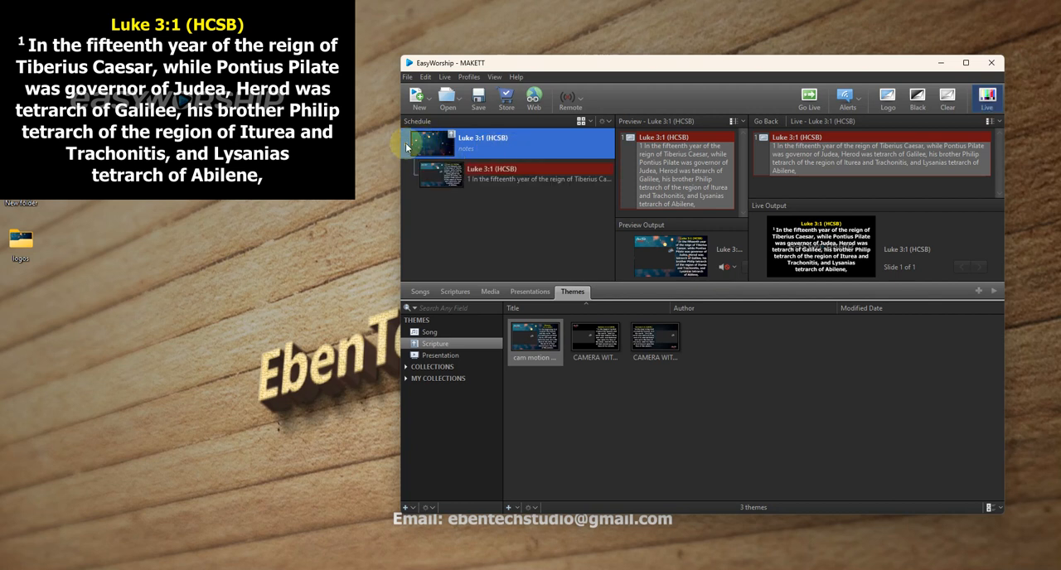
{"action": "left_click", "coordinate": [405, 146]}
{"action": "left_click", "coordinate": [406, 147]}
{"action": "left_click", "coordinate": [406, 147]}
{"action": "left_click", "coordinate": [406, 147]}
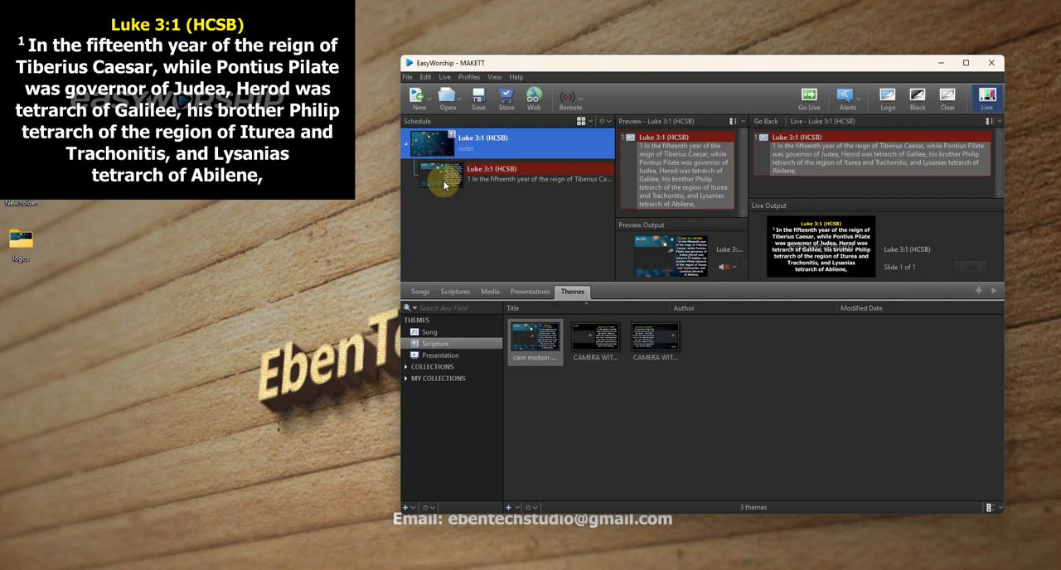
{"action": "left_click", "coordinate": [406, 145]}
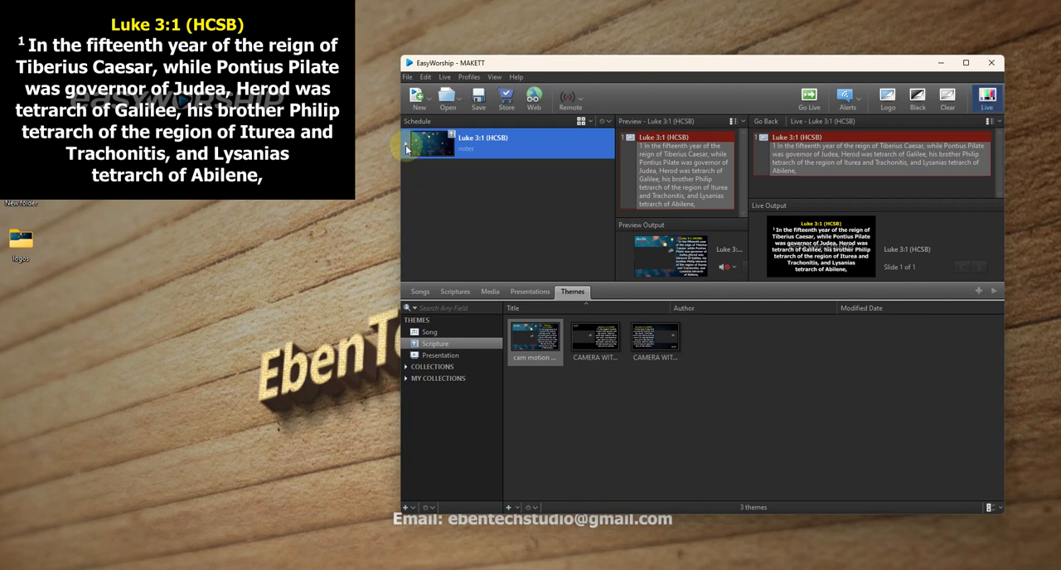
{"action": "double_click", "coordinate": [536, 147]}
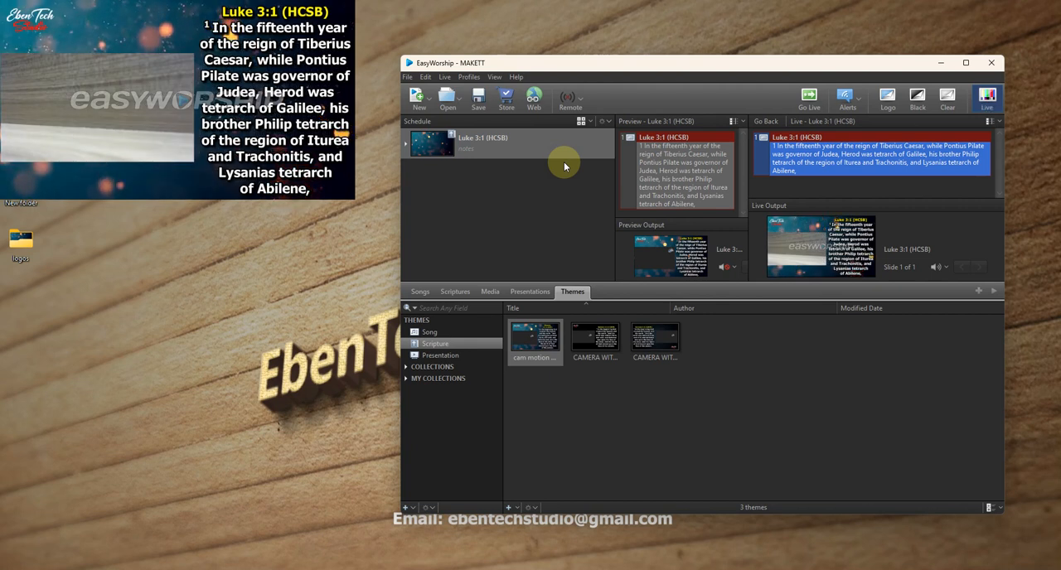
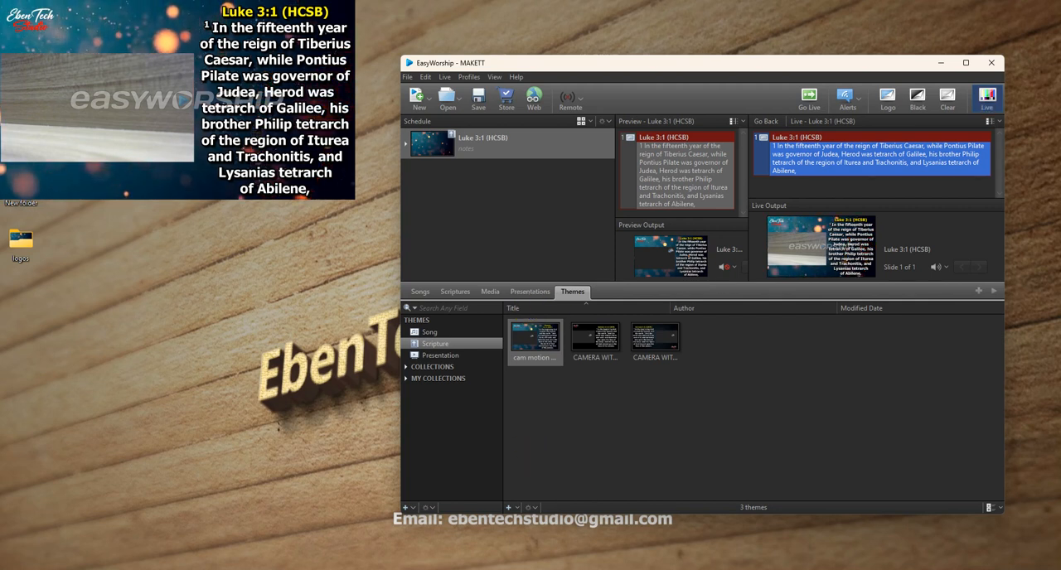
- Open OBS Studio alongside EasyWorship, turn off EasyWorship's live output, and place its window beside OBS
{"action": "left_click", "coordinate": [582, 569]}
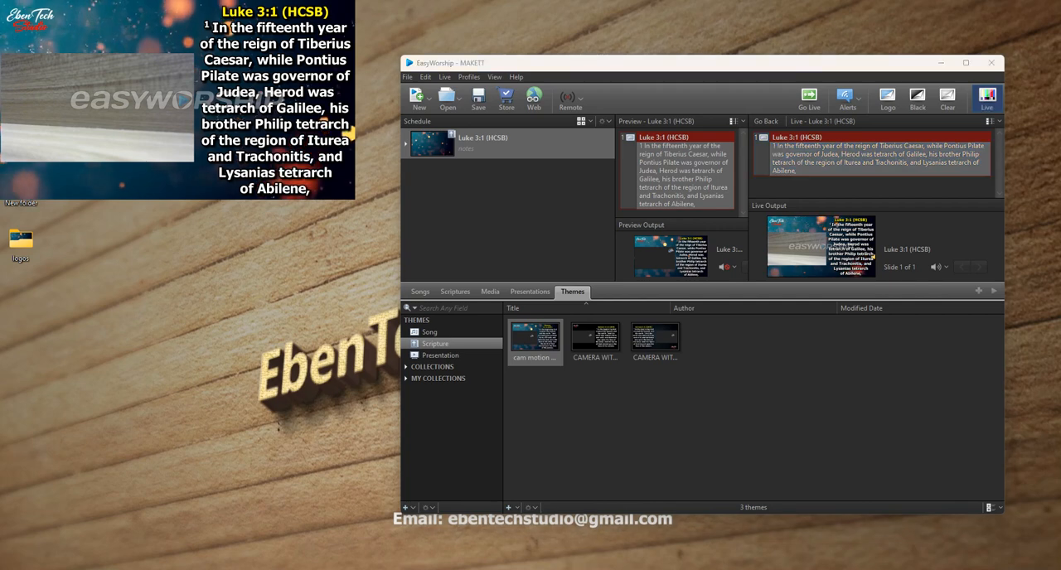
{"action": "left_click_drag", "start_coordinate": [820, 74], "coordinate": [778, 54]}
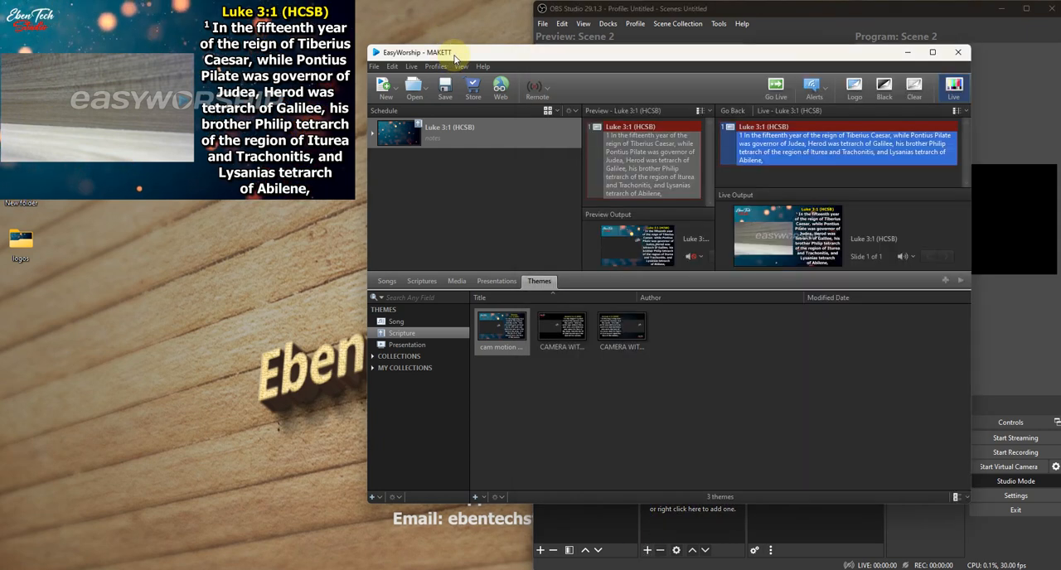
{"action": "left_click", "coordinate": [439, 55]}
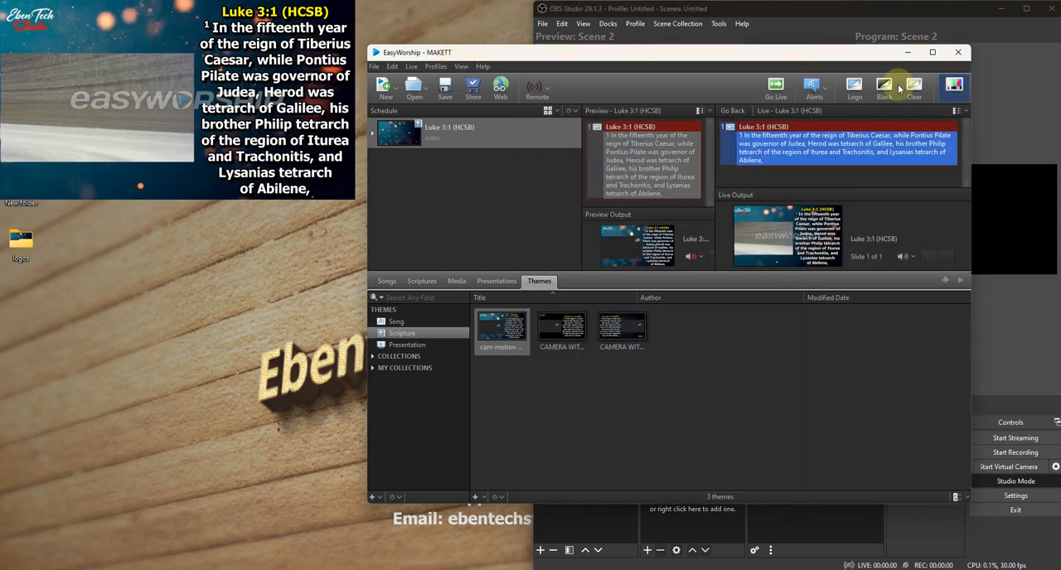
{"action": "left_click", "coordinate": [951, 88]}
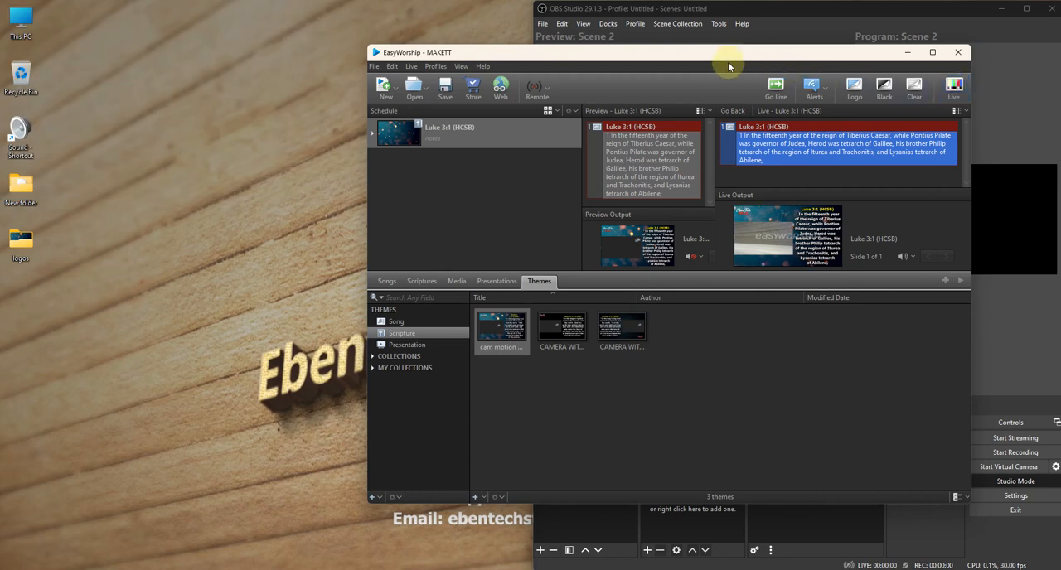
{"action": "left_click_drag", "start_coordinate": [738, 57], "coordinate": [417, 50]}
- In the EasyWorship options, set the main output monitor to NDI Stream with the NTSC 1920 x 1080 29 Hz format
{"action": "left_click", "coordinate": [50, 56]}
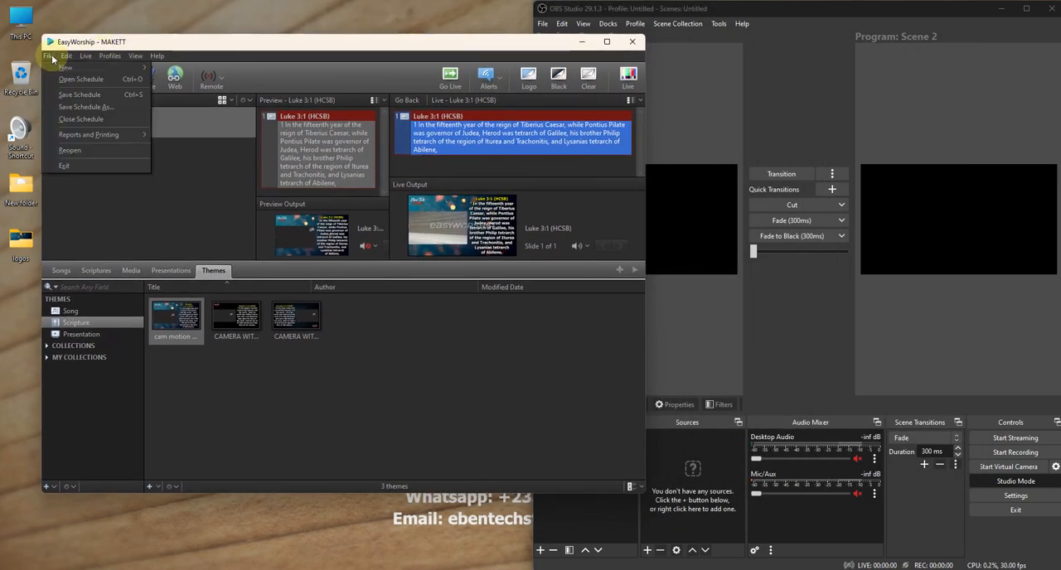
{"action": "mouse_move", "coordinate": [66, 56]}
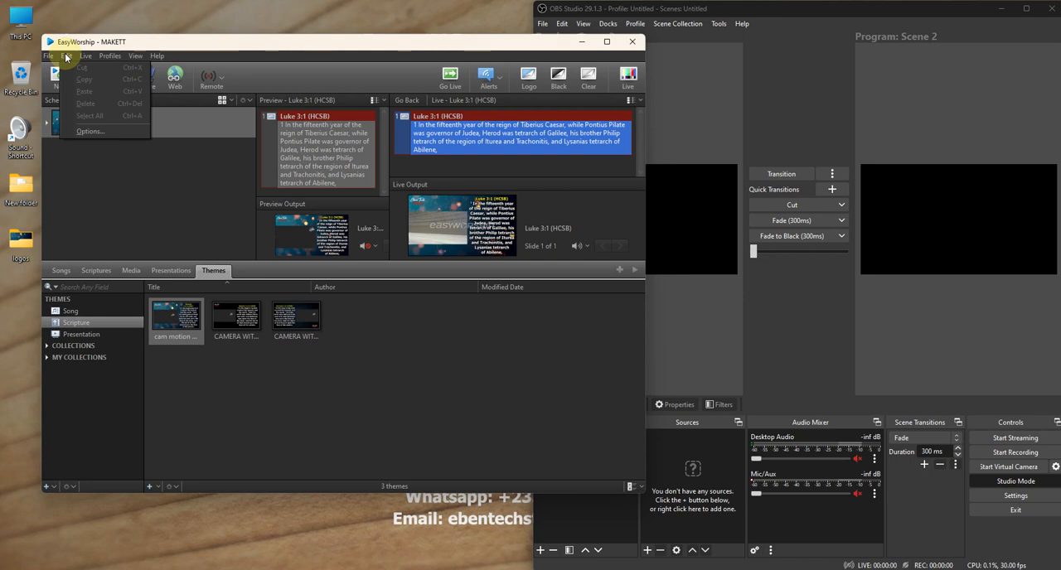
{"action": "mouse_move", "coordinate": [102, 55]}
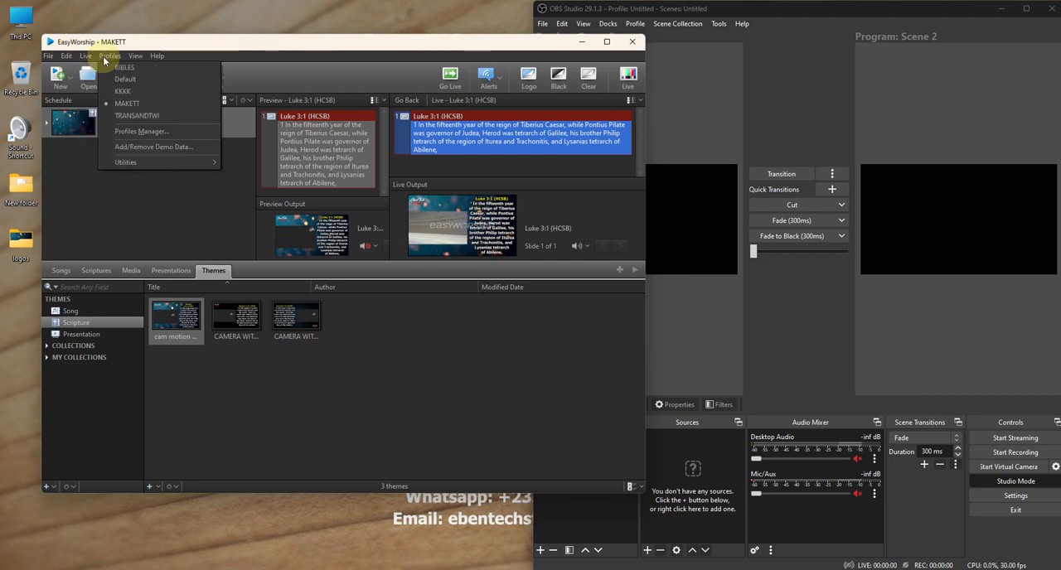
{"action": "left_click", "coordinate": [64, 54]}
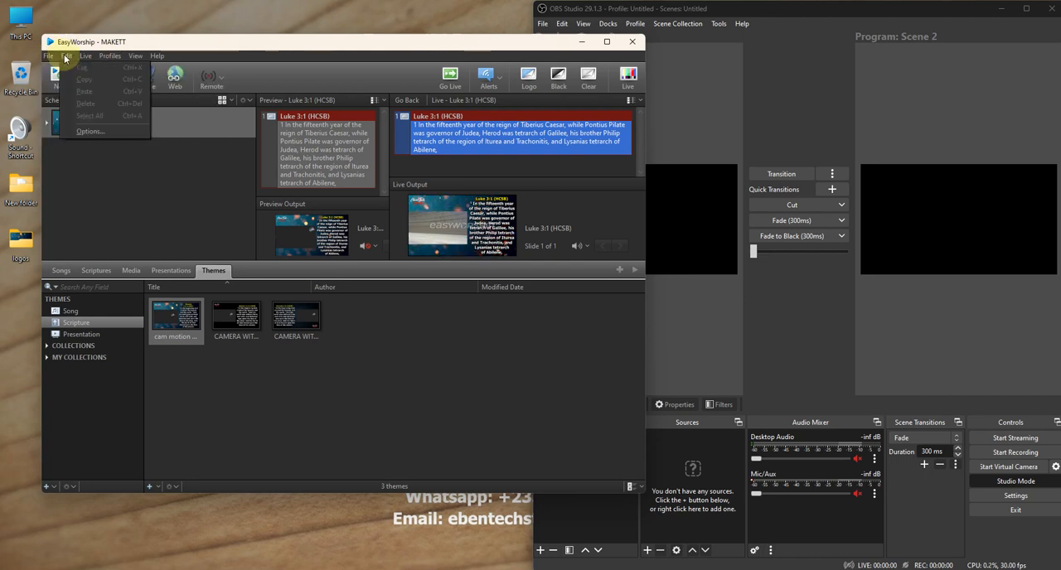
{"action": "left_click", "coordinate": [64, 54]}
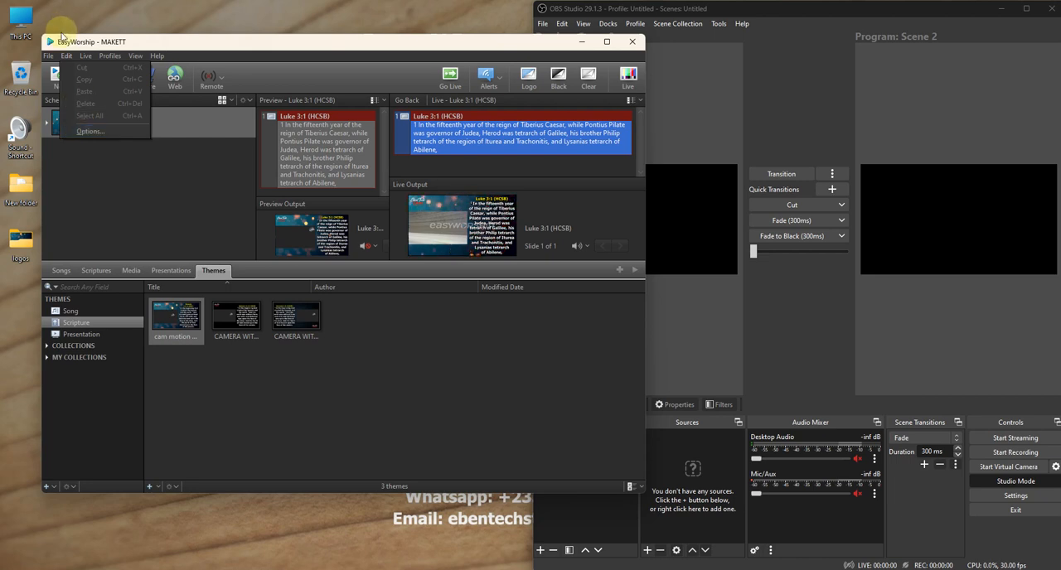
{"action": "left_click", "coordinate": [85, 131]}
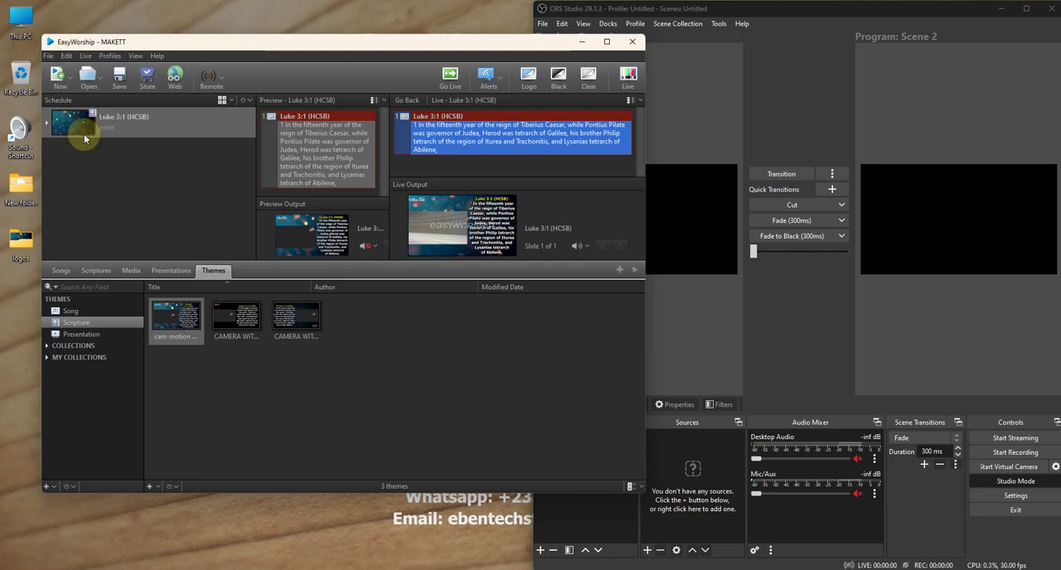
{"action": "left_click_drag", "start_coordinate": [557, 147], "coordinate": [214, 130]}
{"action": "left_click", "coordinate": [297, 178]}
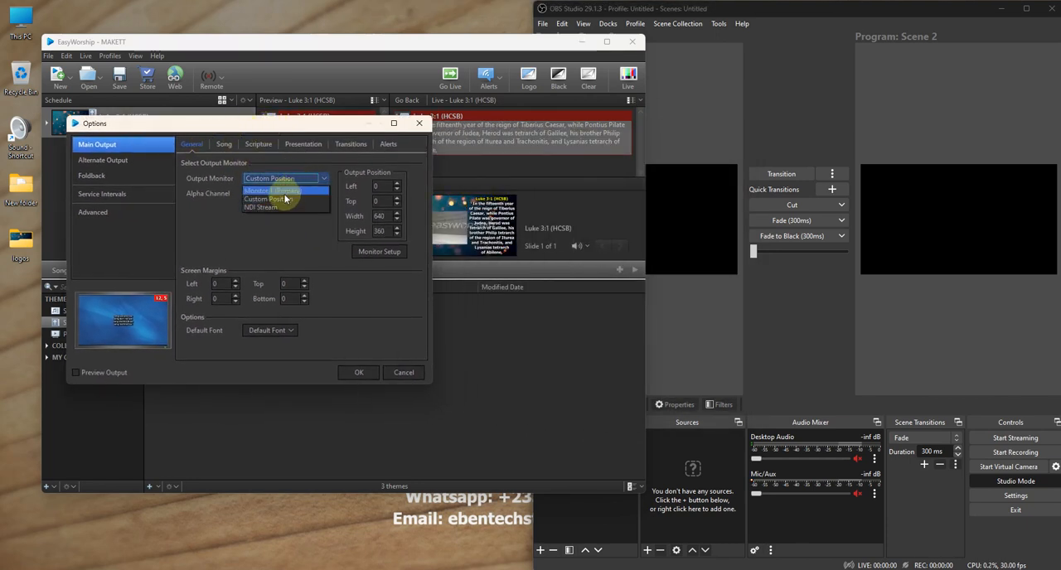
{"action": "left_click", "coordinate": [270, 207]}
{"action": "left_click", "coordinate": [276, 196]}
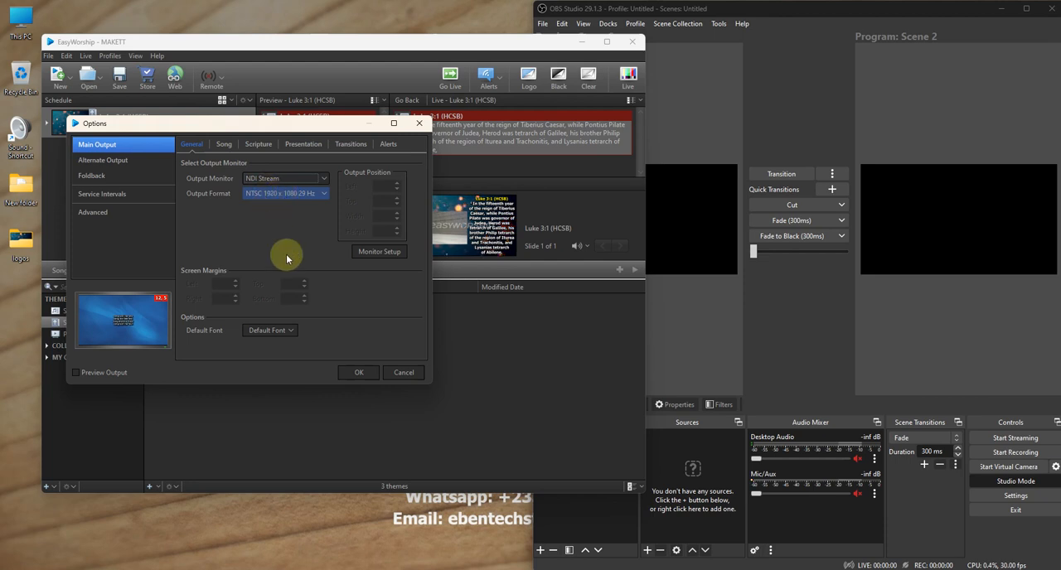
{"action": "left_click", "coordinate": [356, 373]}
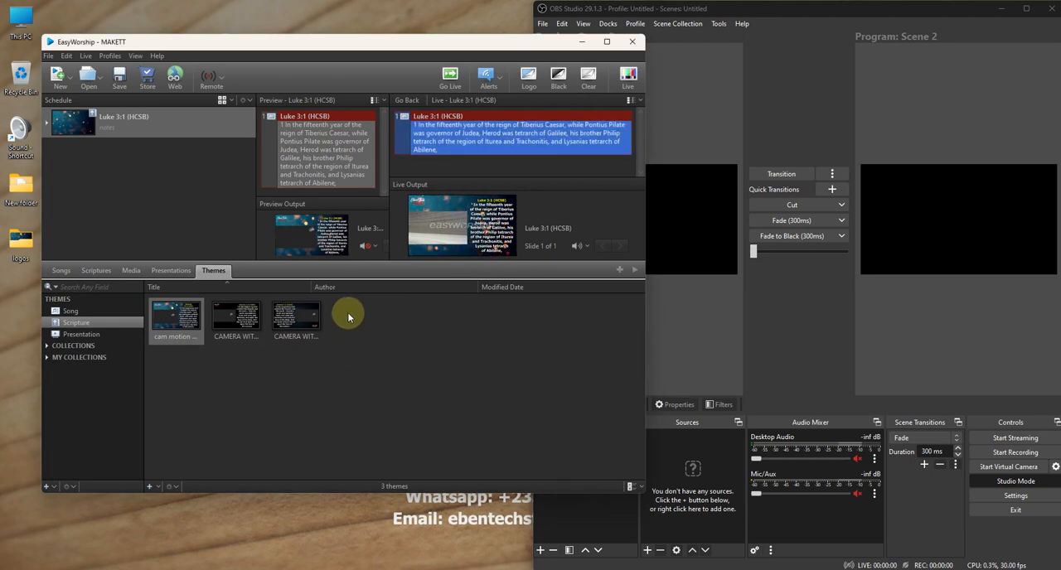
- Switch to OBS Studio and add a new NDI source named "ew ndi" to Scene 2
{"action": "left_click", "coordinate": [679, 335]}
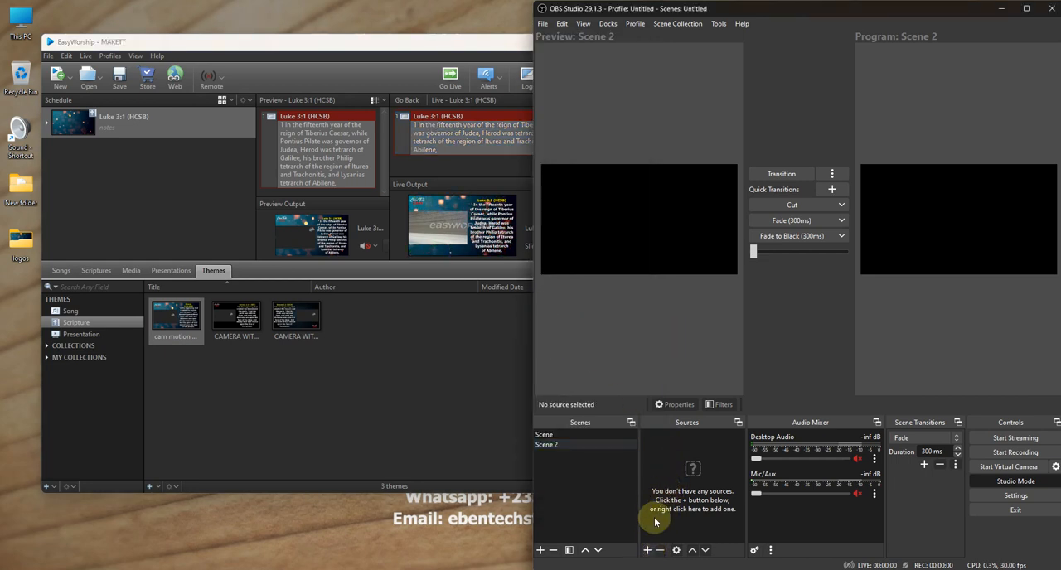
{"action": "left_click", "coordinate": [648, 550]}
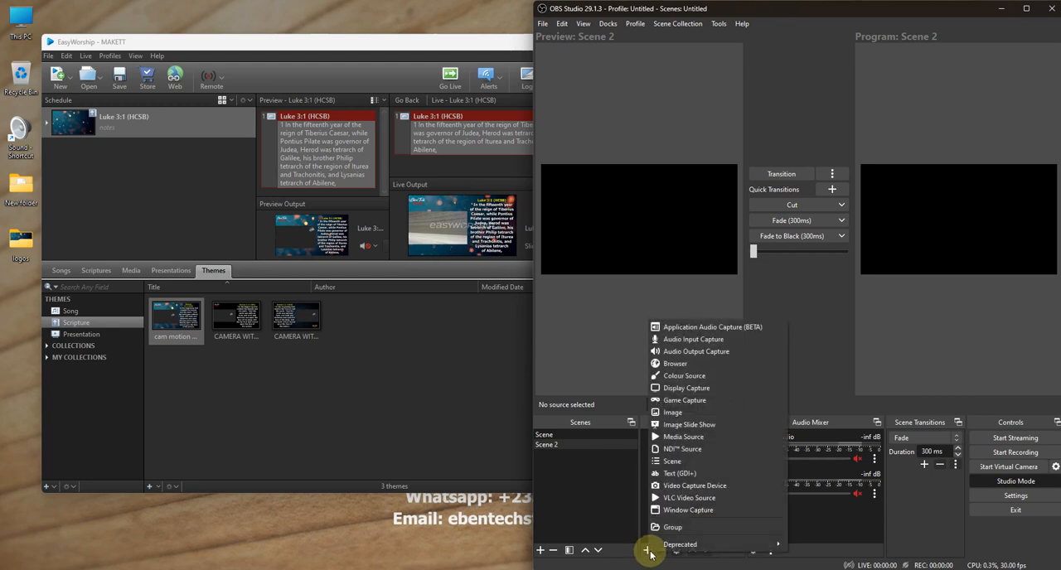
{"action": "mouse_move", "coordinate": [670, 544]}
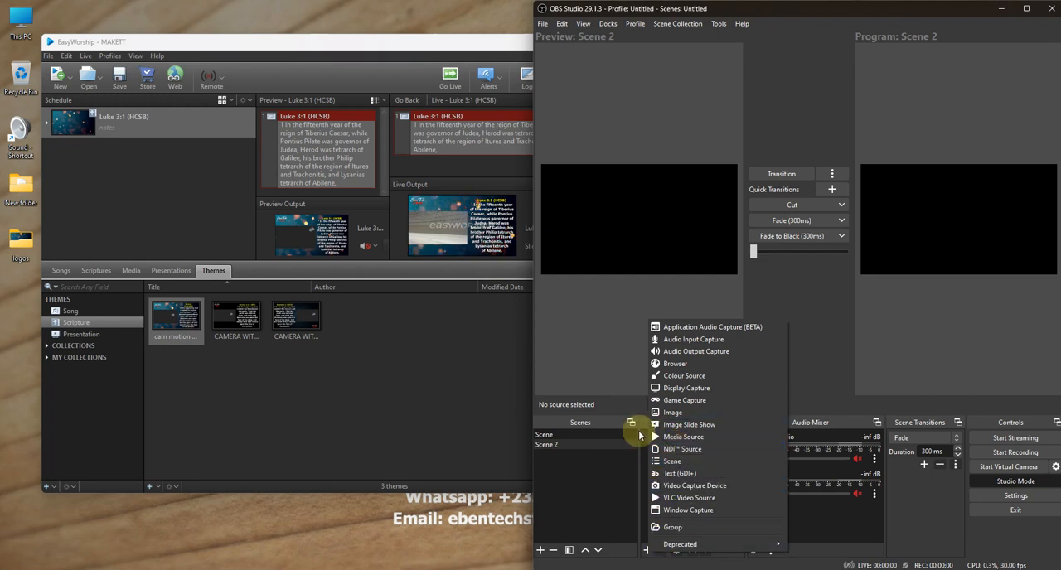
{"action": "left_click", "coordinate": [651, 549]}
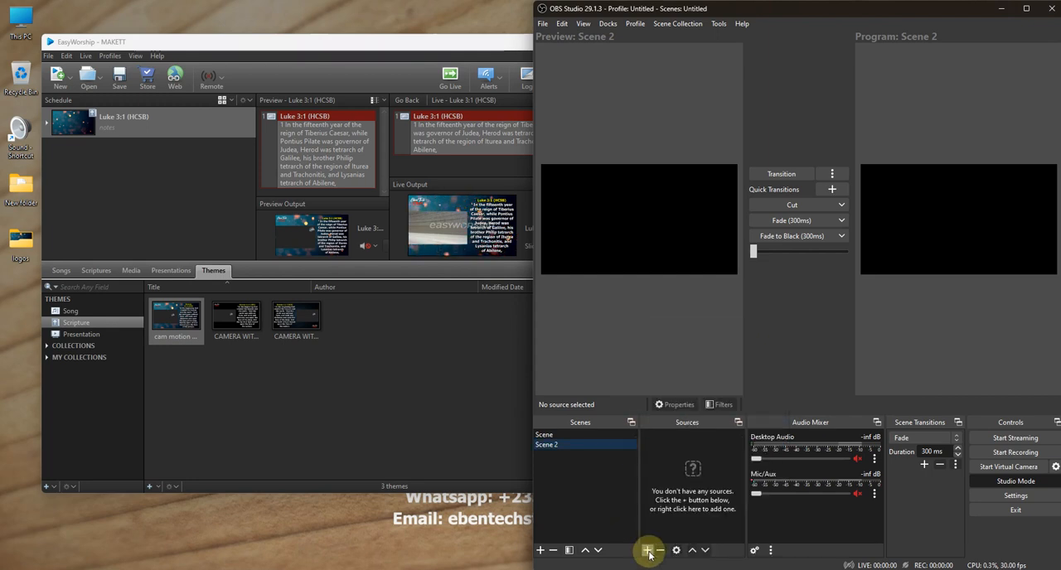
{"action": "left_click", "coordinate": [648, 550]}
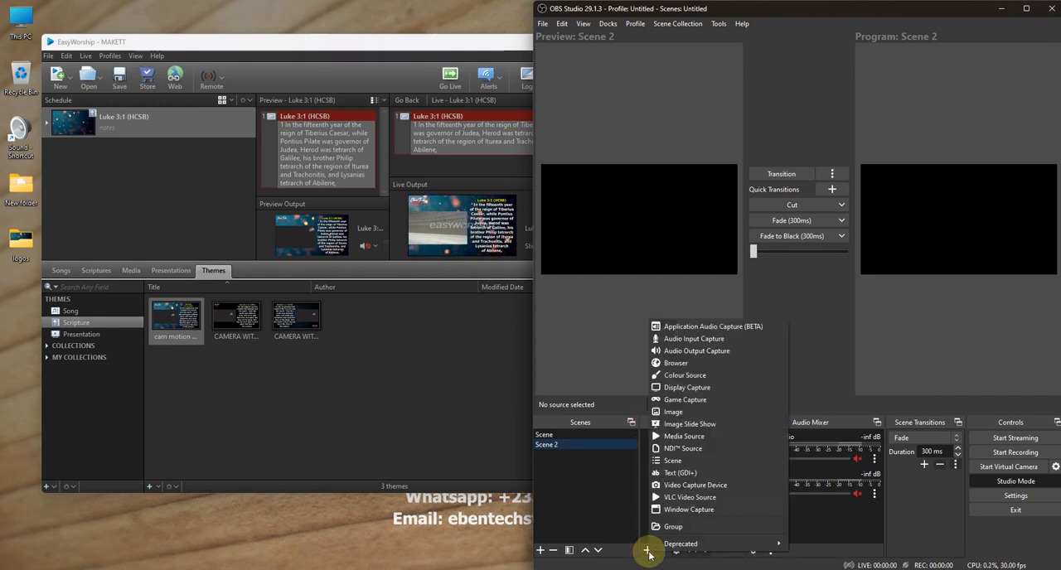
{"action": "left_click", "coordinate": [686, 448]}
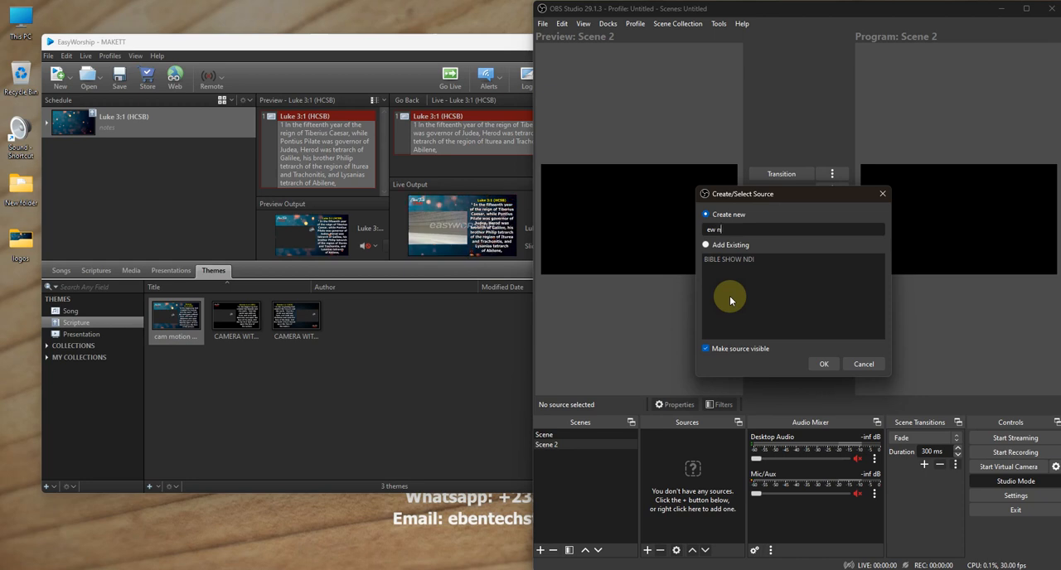
{"action": "key", "text": "Return"}
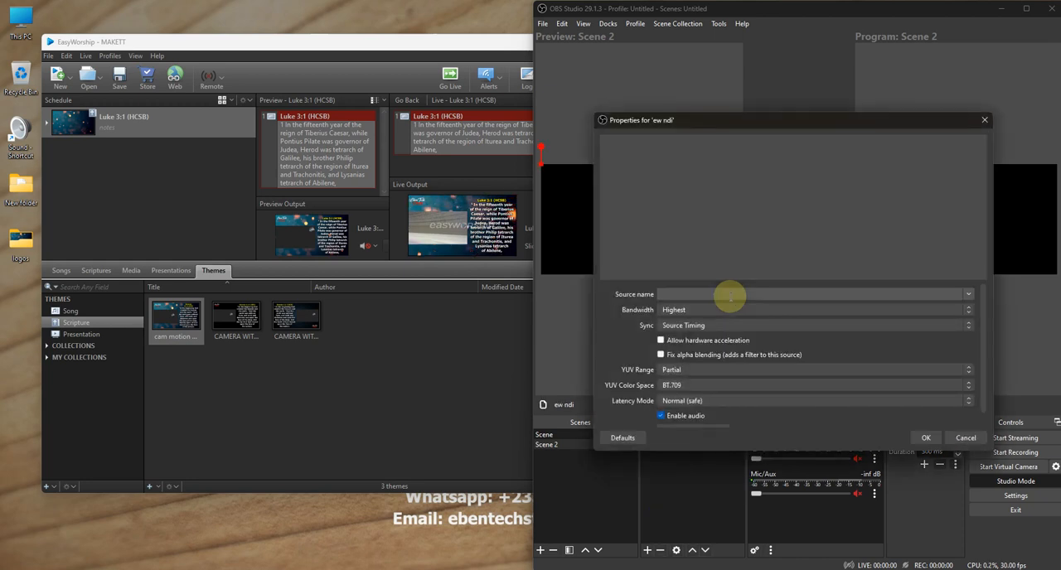
- Set the ew ndi source to the EasyWorship Live stream and disable its audio
{"action": "left_click", "coordinate": [966, 294]}
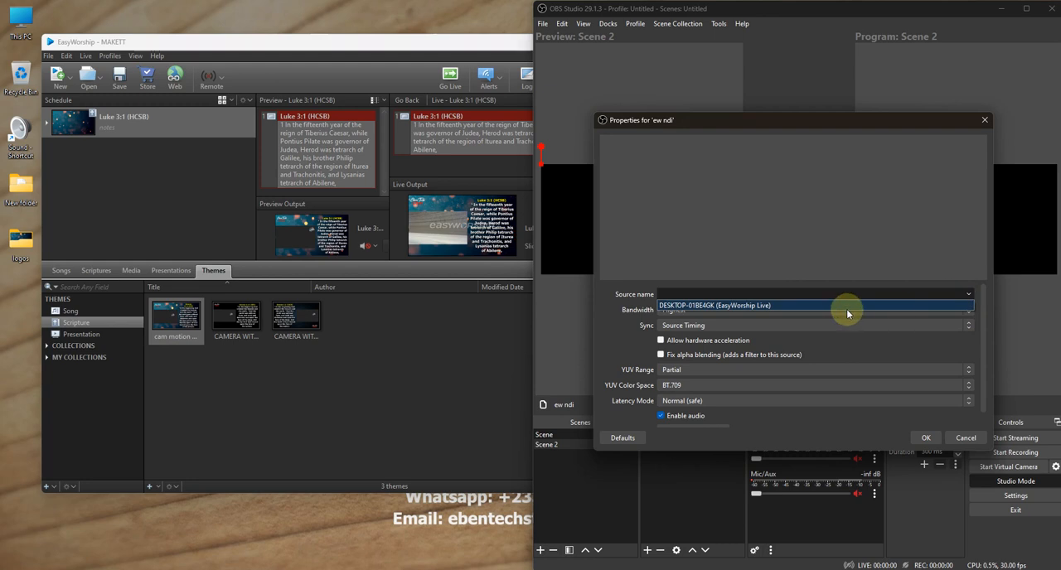
{"action": "left_click", "coordinate": [843, 305]}
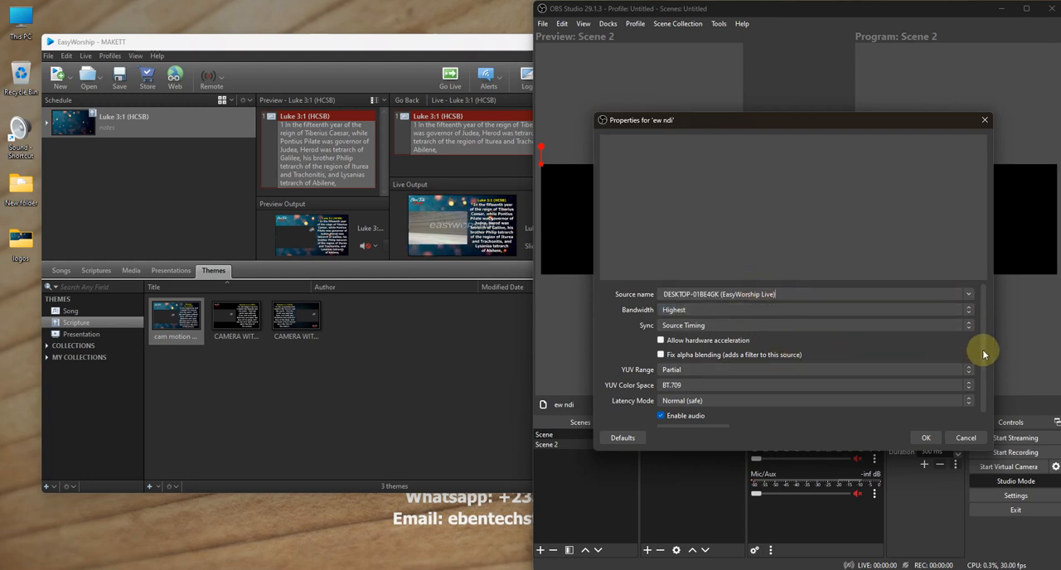
{"action": "scroll", "coordinate": [984, 374], "scroll_direction": "down", "scroll_amount": 1}
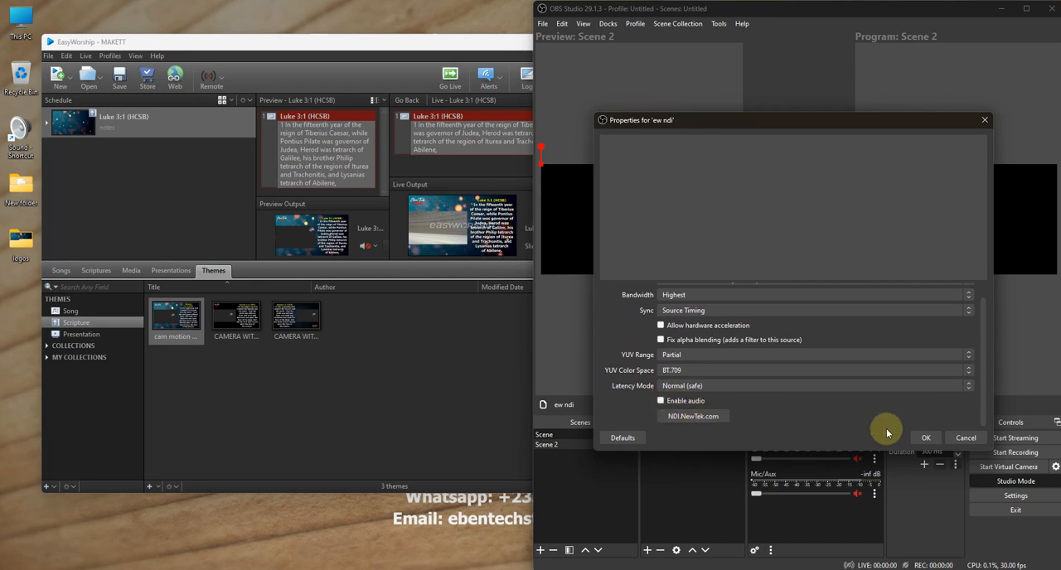
{"action": "left_click", "coordinate": [927, 440]}
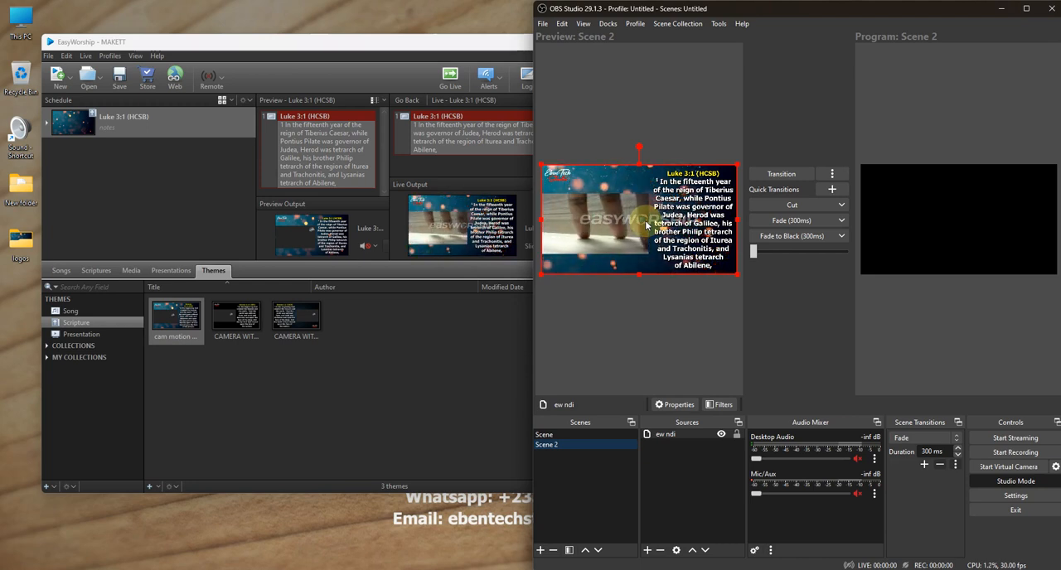
- Transition Scene 2 to the program output, turn off Studio Mode, and deselect the ew ndi source
{"action": "left_click", "coordinate": [771, 174]}
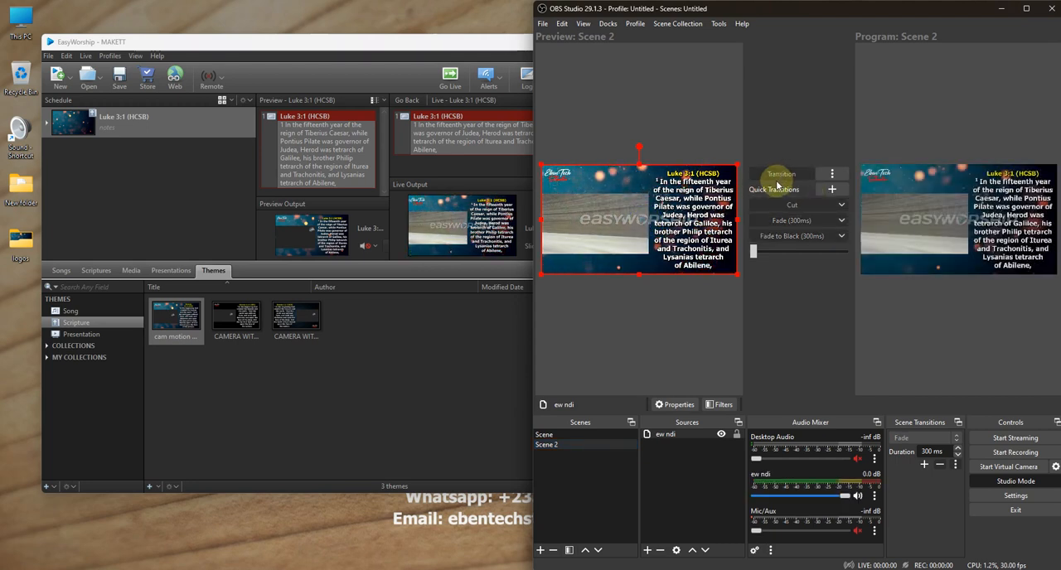
{"action": "left_click", "coordinate": [1019, 484]}
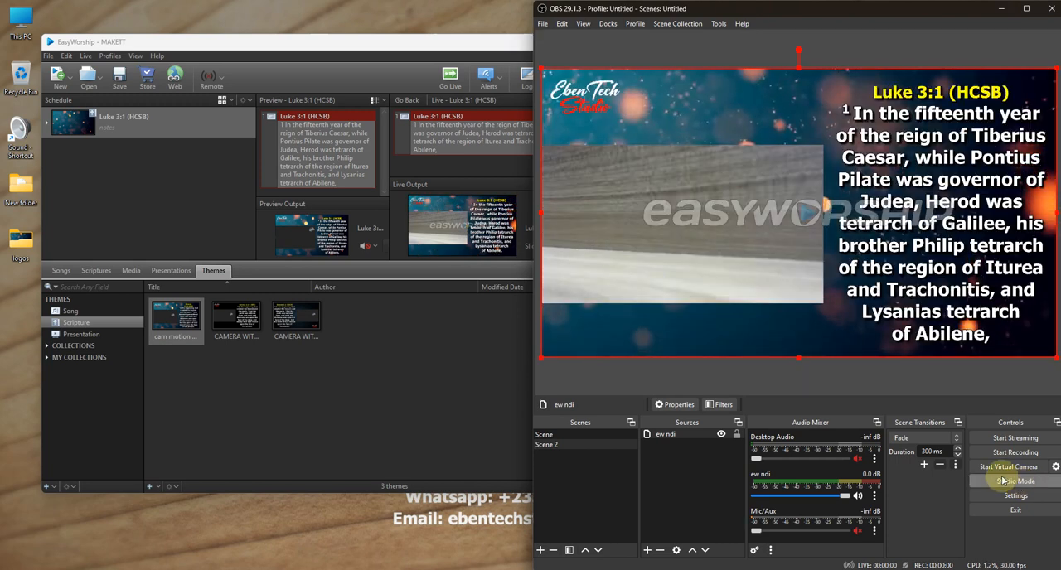
{"action": "left_click", "coordinate": [707, 378]}
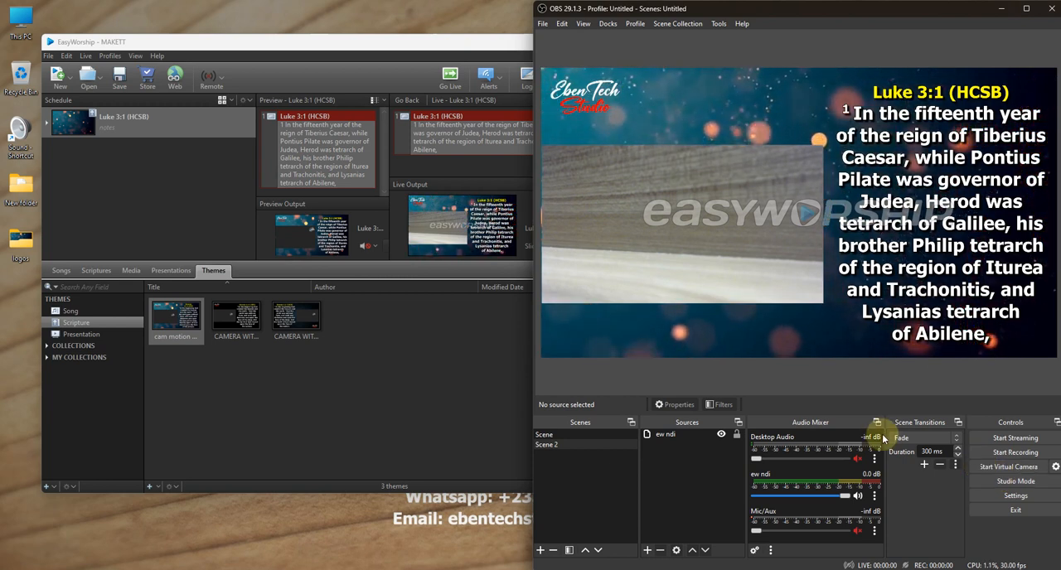
- Return to OBS Studio and create a new Audio Input Capture source in Scene 2 with the default name
{"action": "left_click_drag", "start_coordinate": [387, 39], "coordinate": [379, 42]}
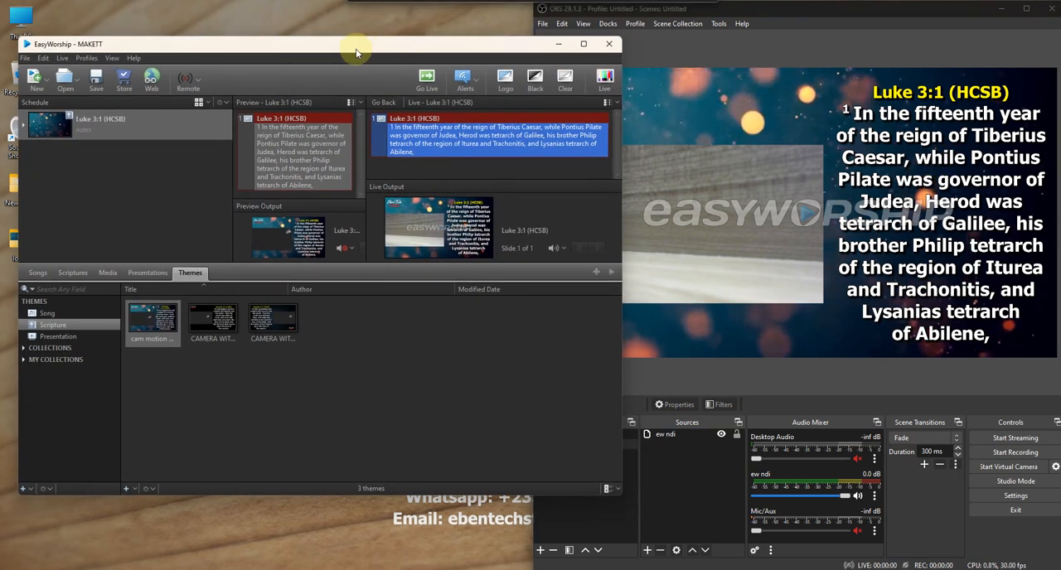
{"action": "left_click", "coordinate": [800, 11]}
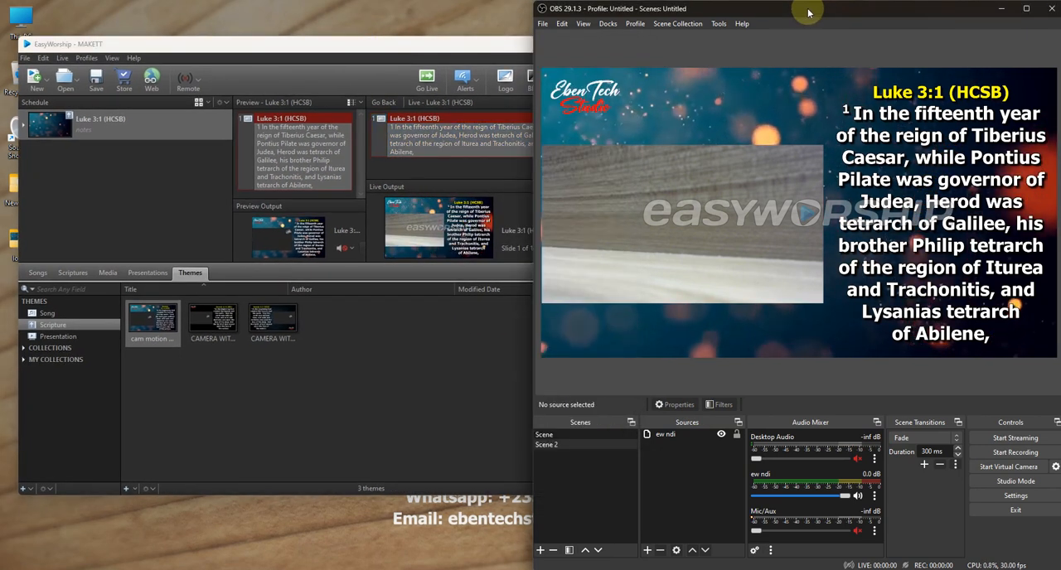
{"action": "left_click", "coordinate": [646, 551]}
{"action": "mouse_move", "coordinate": [648, 545]}
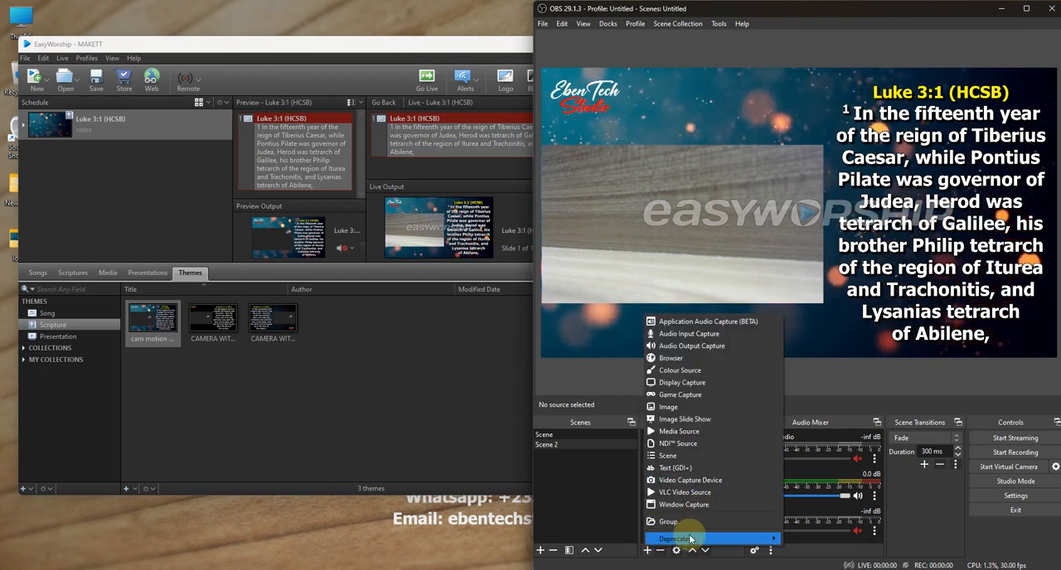
{"action": "left_click", "coordinate": [688, 333]}
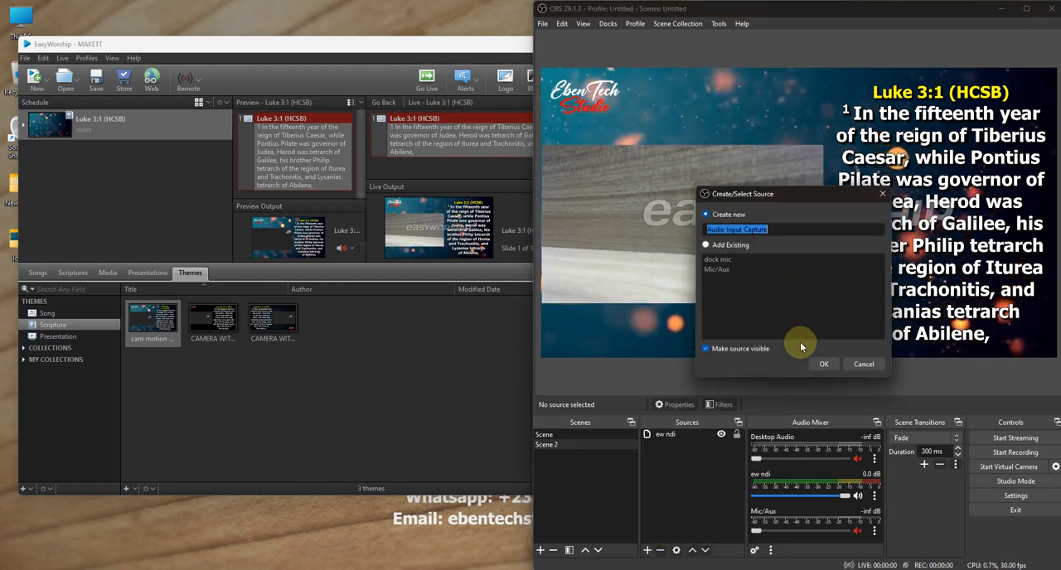
{"action": "left_click", "coordinate": [820, 365]}
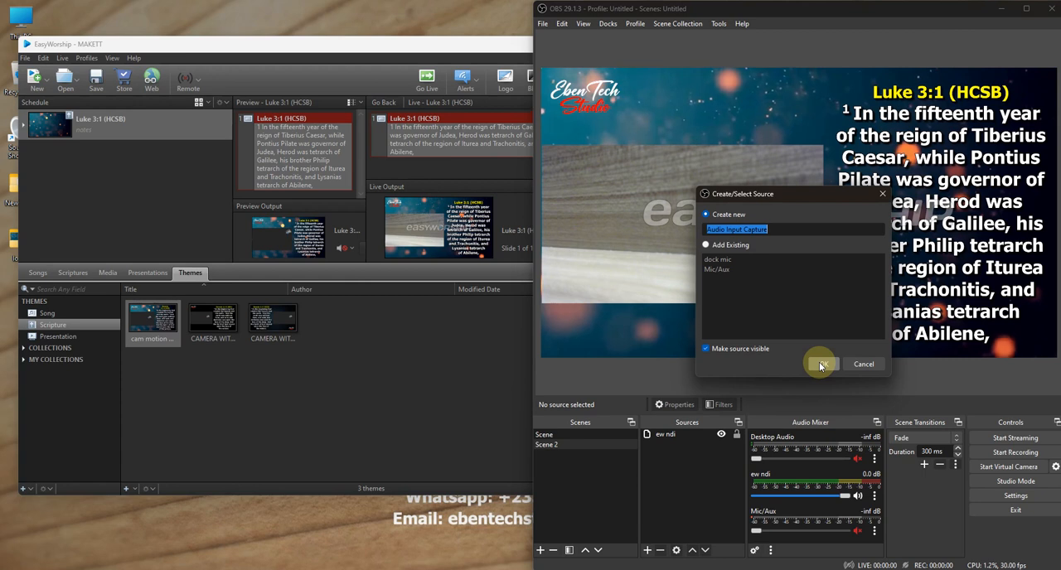
{"action": "left_click", "coordinate": [821, 365]}
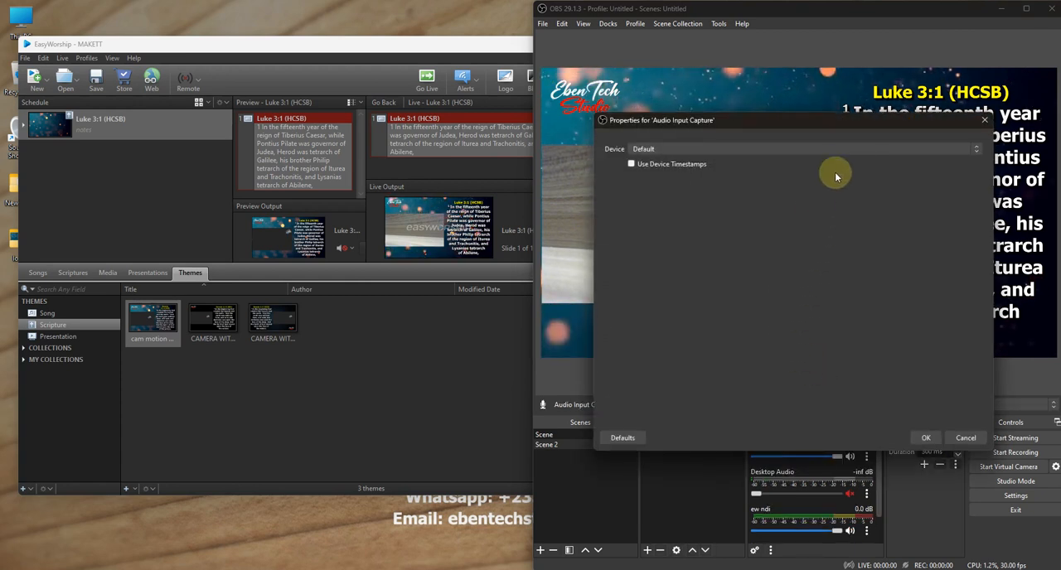
- Set the Audio Input Capture device to External Microphone (Conexant ISST Audio)
{"action": "left_click", "coordinate": [847, 148]}
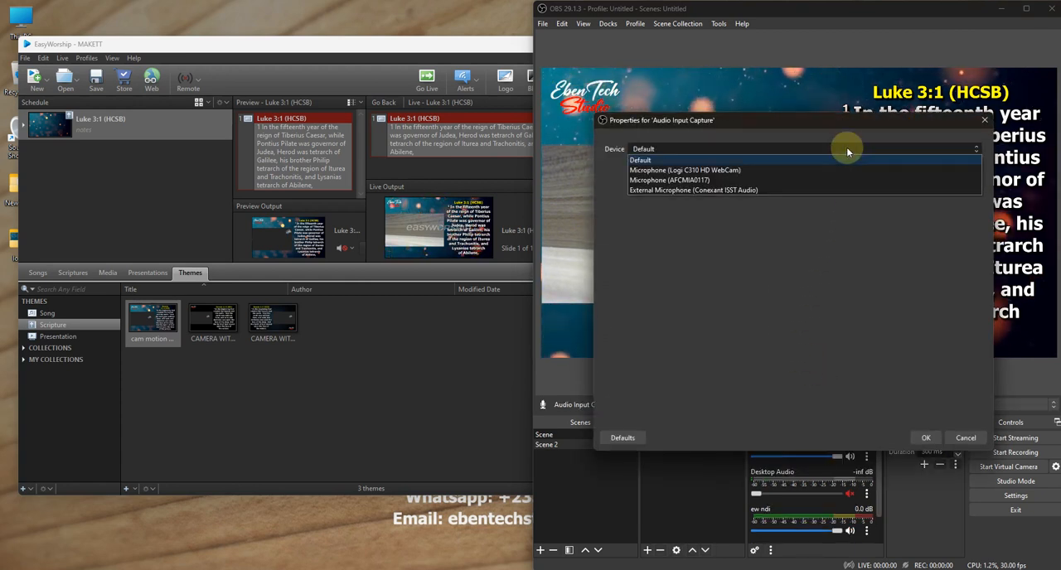
{"action": "left_click", "coordinate": [726, 191]}
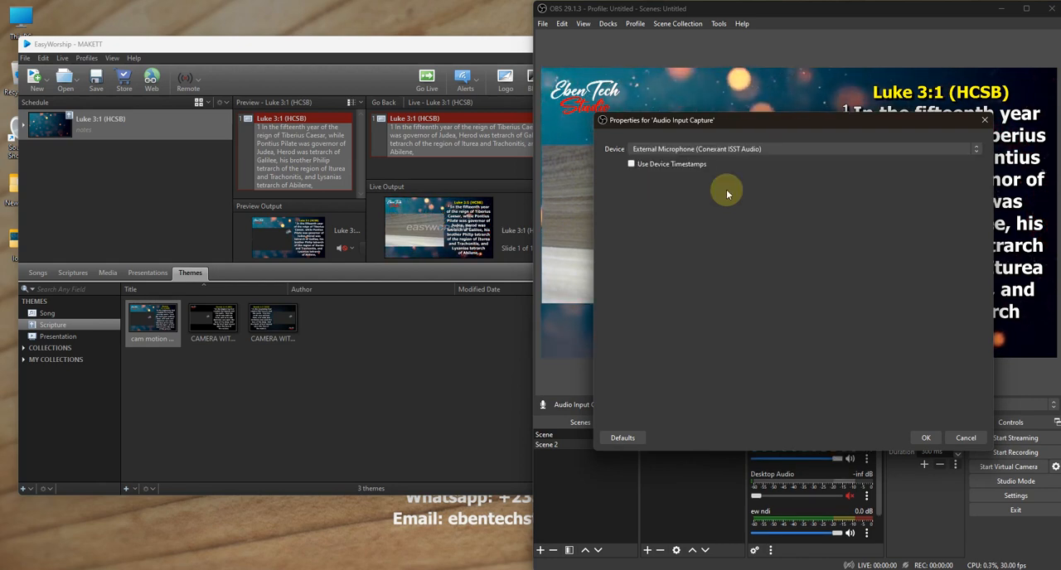
{"action": "left_click", "coordinate": [922, 439]}
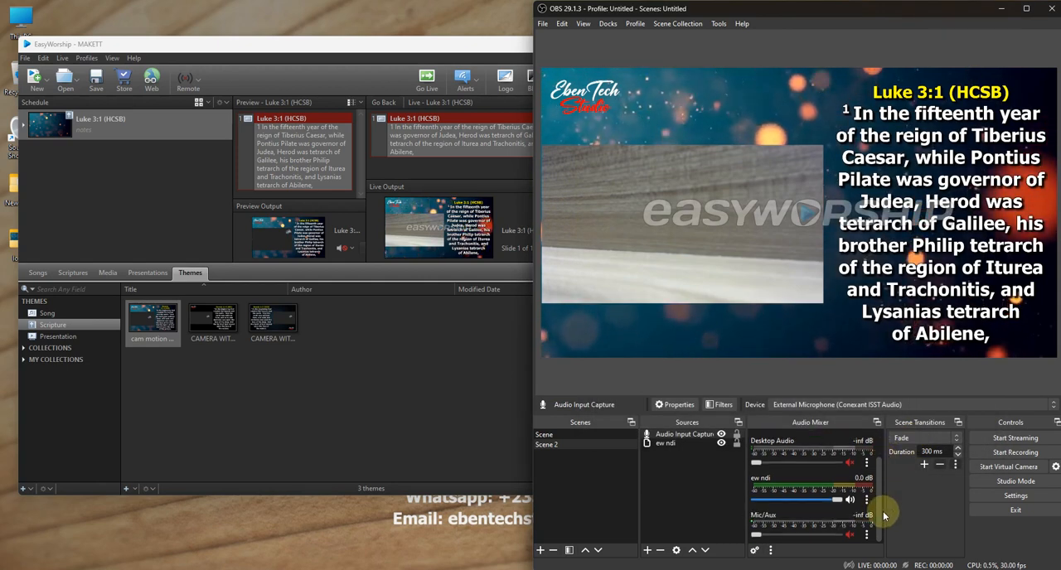
- Lower the ew ndi volume to -inf dB in the audio mixer and restart OBS Studio
{"action": "left_click_drag", "start_coordinate": [837, 500], "coordinate": [879, 461]}
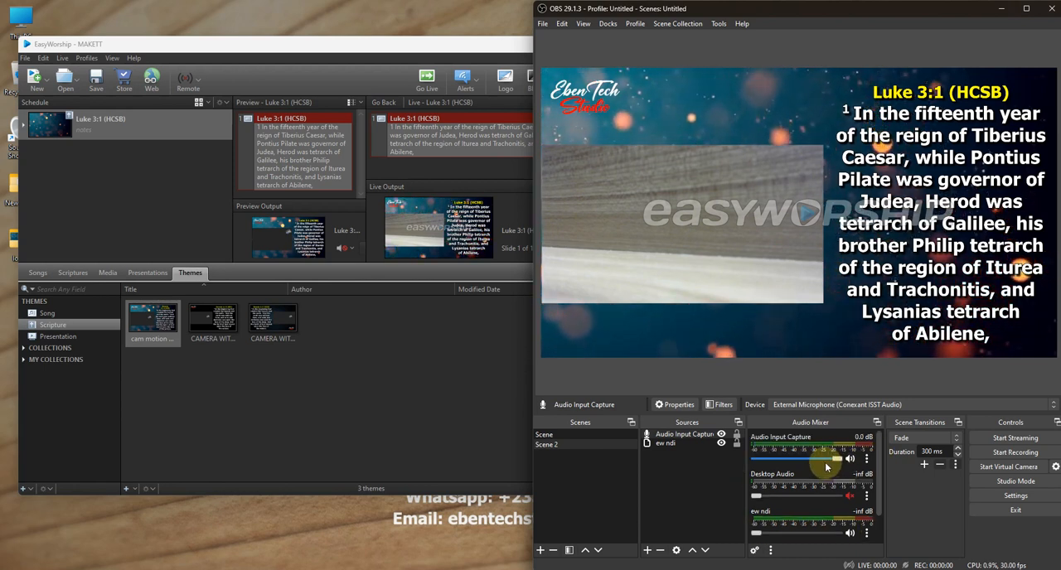
{"action": "left_click", "coordinate": [1052, 10]}
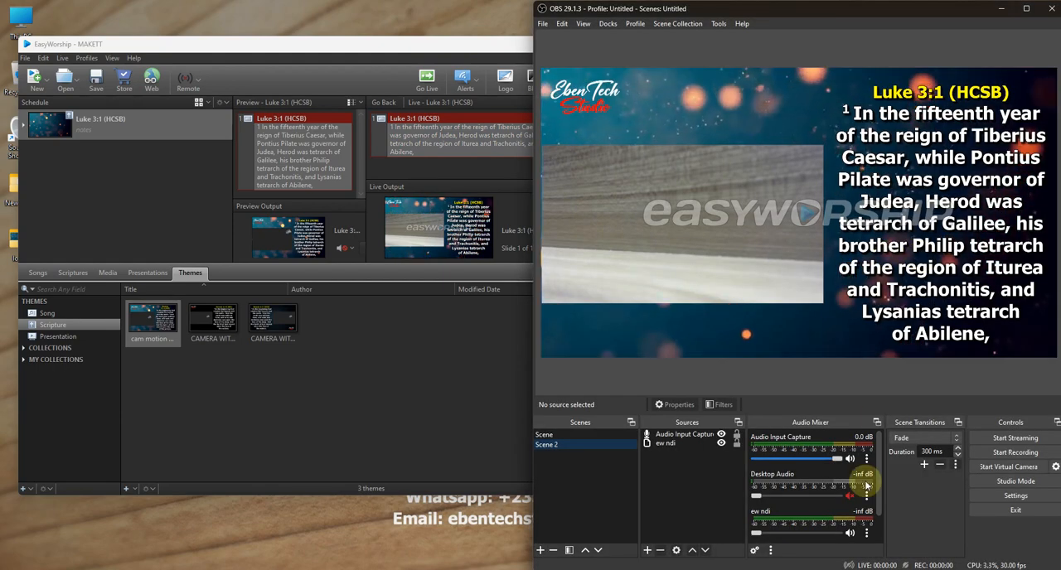
- Lower the Audio Input Capture volume to -inf dB in the audio mixer
{"action": "scroll", "coordinate": [871, 509], "scroll_direction": "down", "scroll_amount": 2}
{"action": "scroll", "coordinate": [877, 497], "scroll_direction": "up", "scroll_amount": 2}
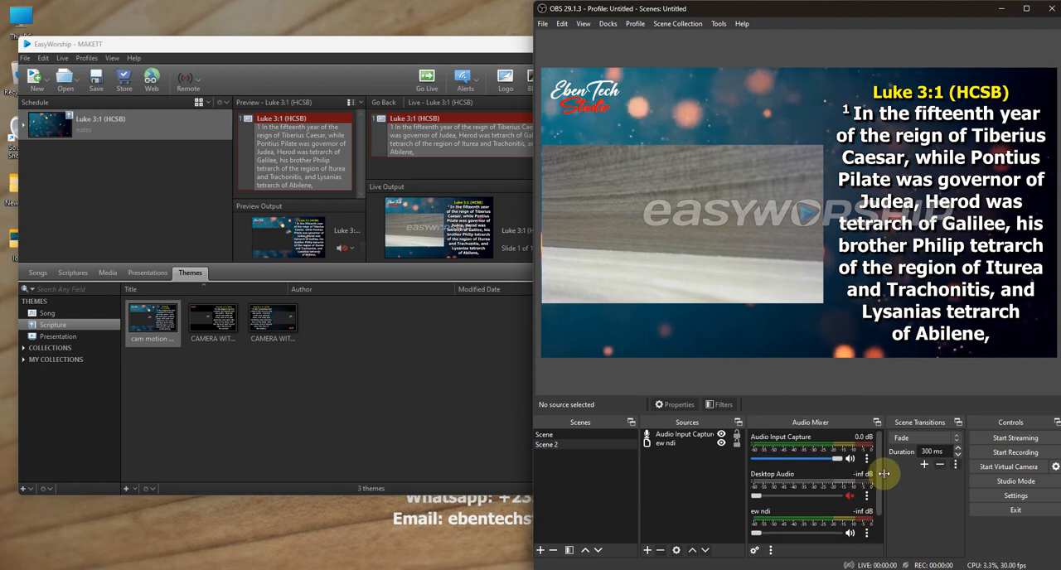
{"action": "left_click_drag", "start_coordinate": [839, 467], "coordinate": [749, 464]}
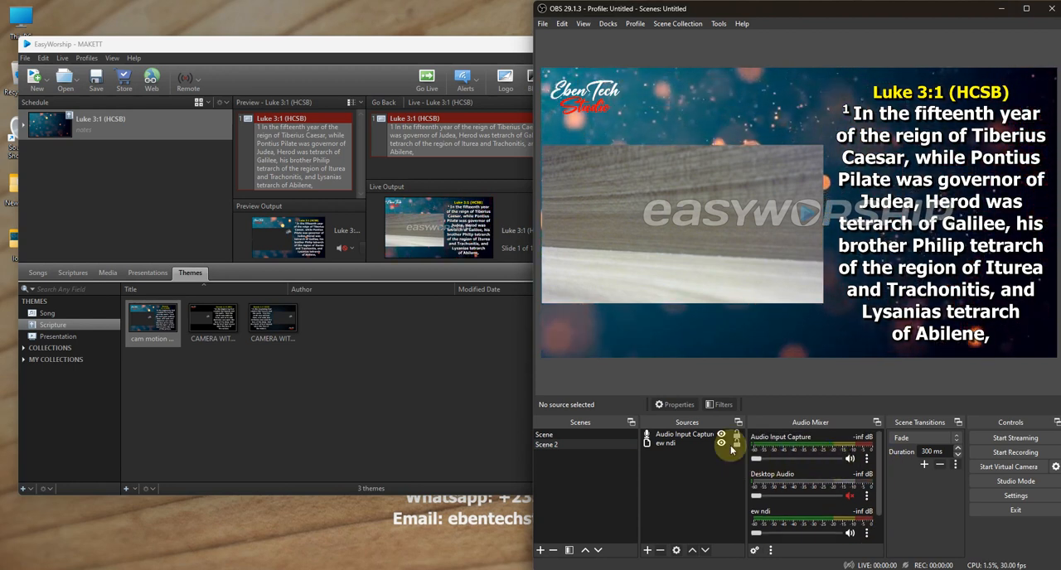
- Change the Audio Input Capture source's device to Microphone (AFCMIA0117)
{"action": "right_click", "coordinate": [702, 435]}
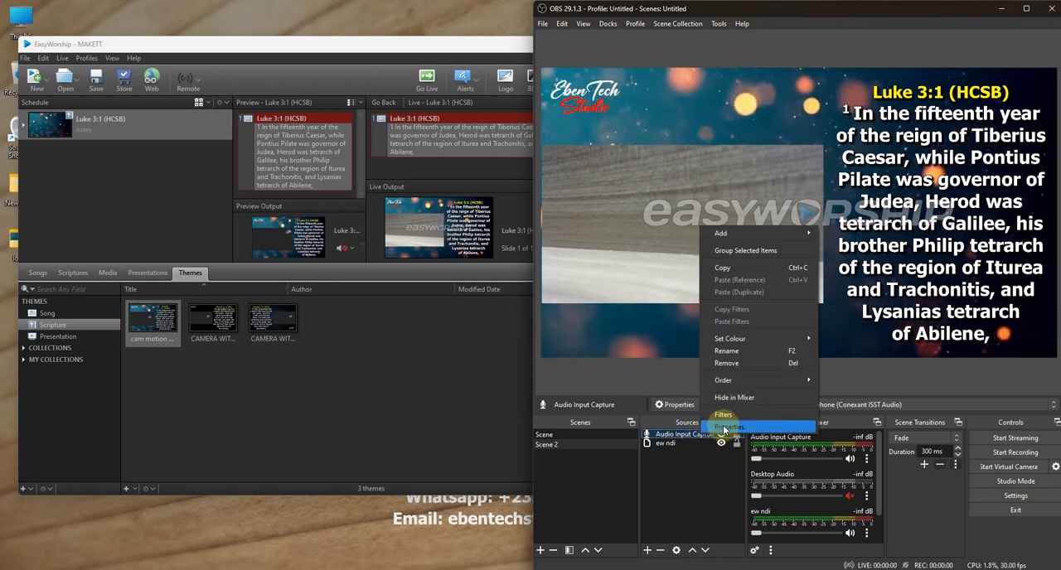
{"action": "left_click", "coordinate": [725, 428]}
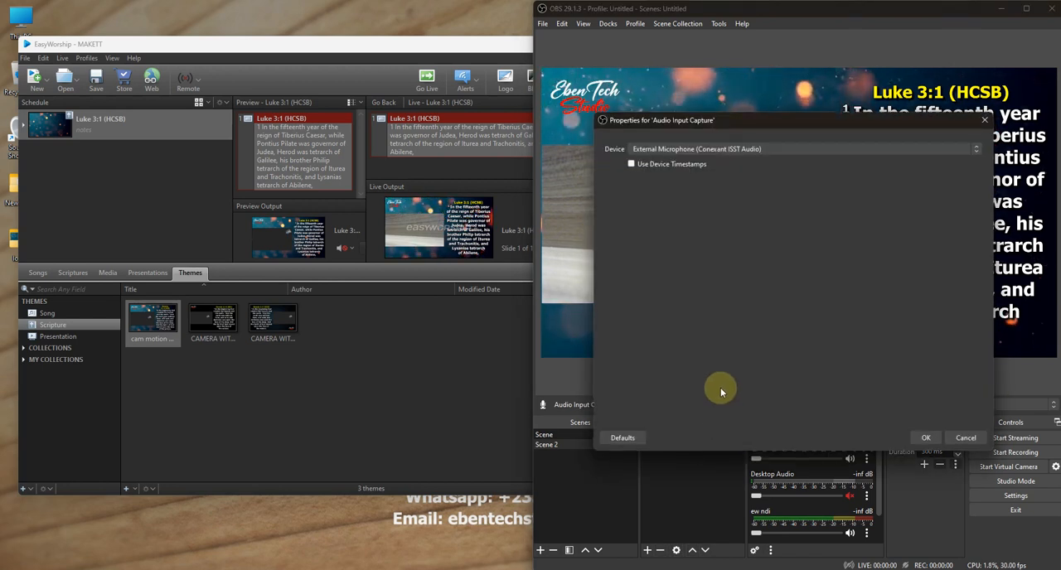
{"action": "left_click", "coordinate": [700, 149]}
{"action": "left_click", "coordinate": [690, 180]}
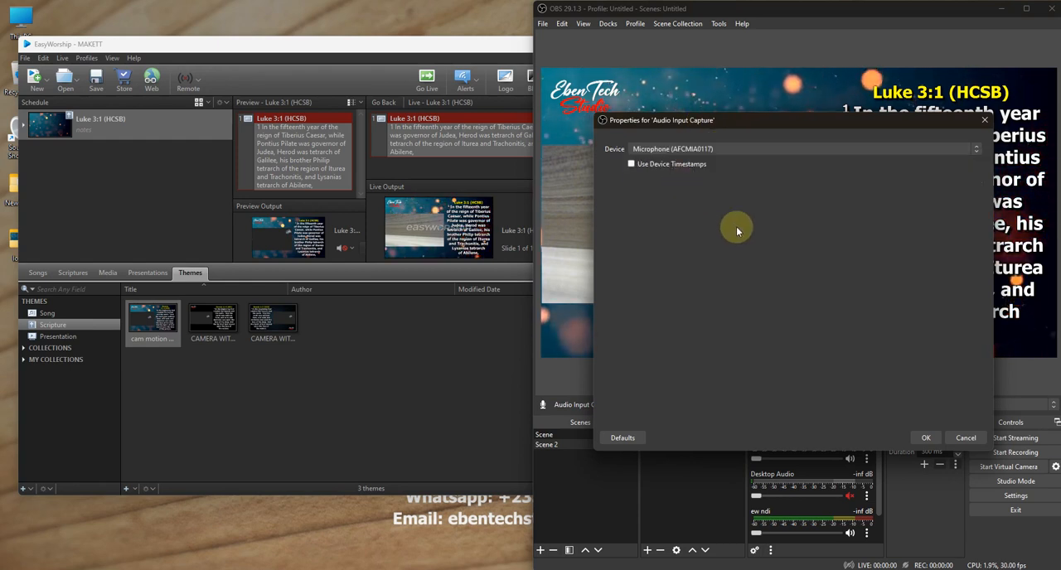
{"action": "left_click", "coordinate": [930, 440]}
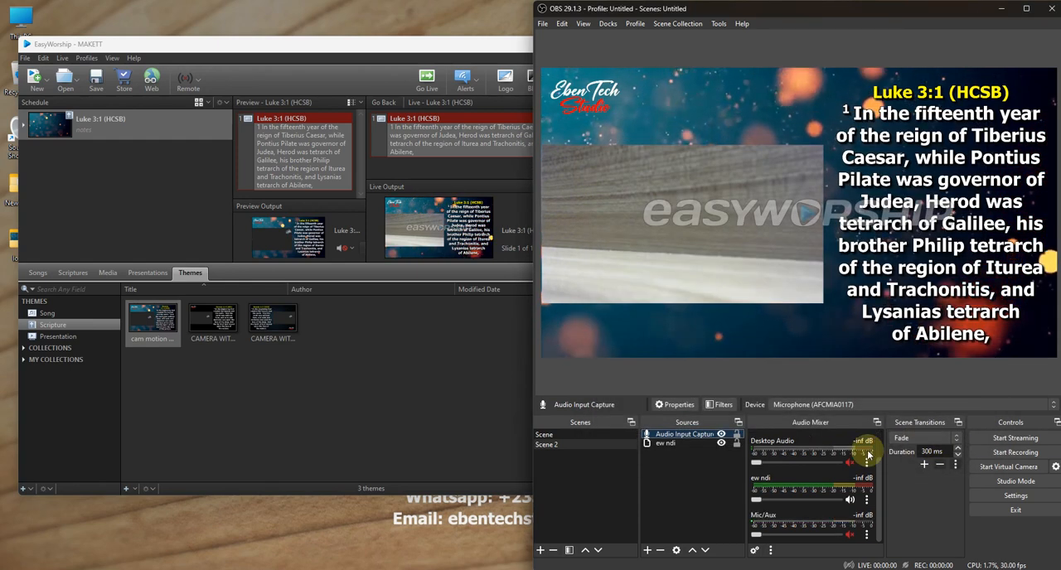
- Restart OBS Studio and raise the Audio Input Capture volume to -3.0 dB in the audio mixer
{"action": "left_click", "coordinate": [1052, 9]}
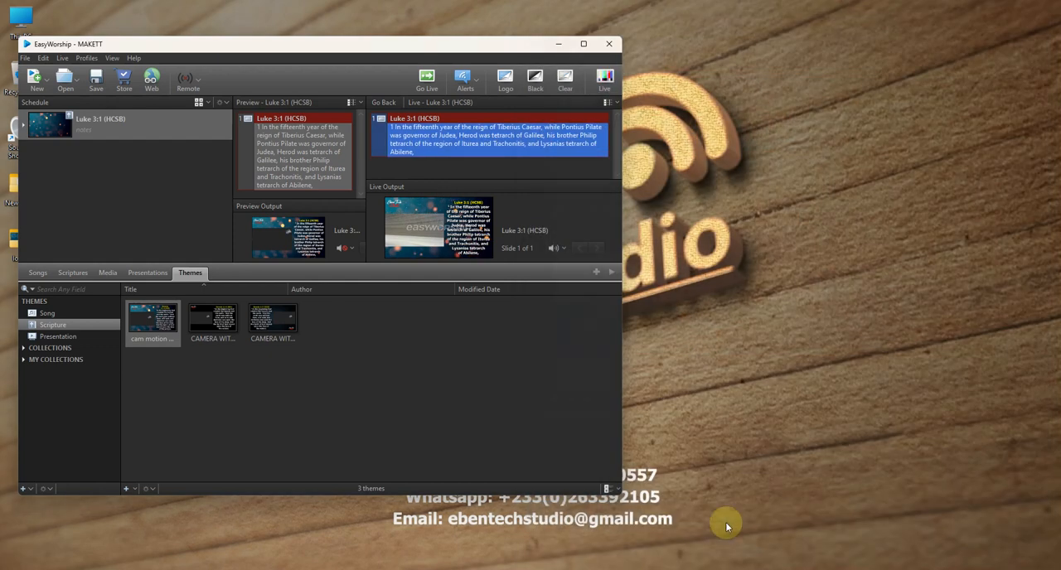
{"action": "left_click", "coordinate": [790, 456]}
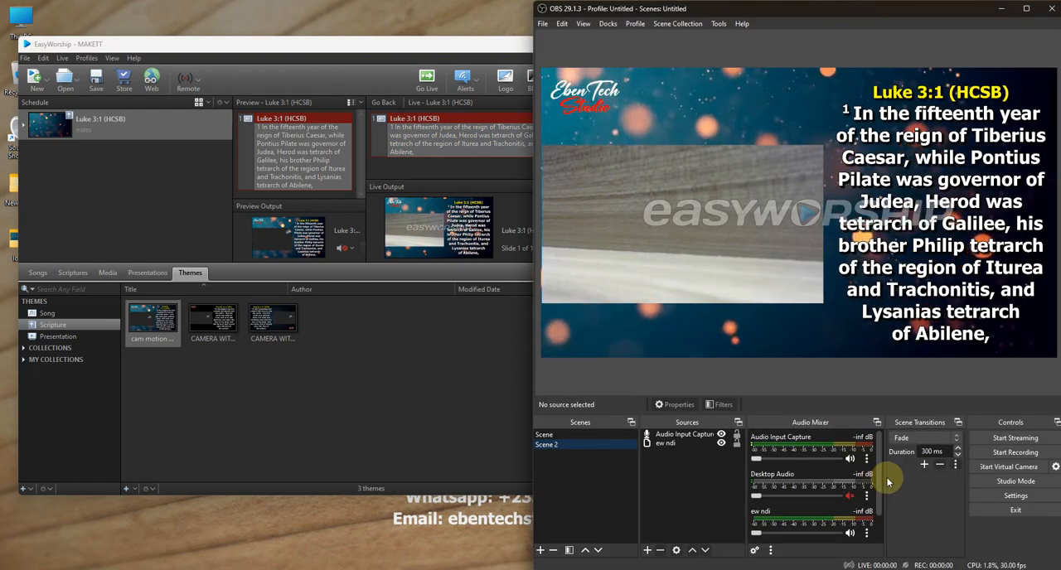
{"action": "scroll", "coordinate": [872, 489], "scroll_direction": "down", "scroll_amount": 1}
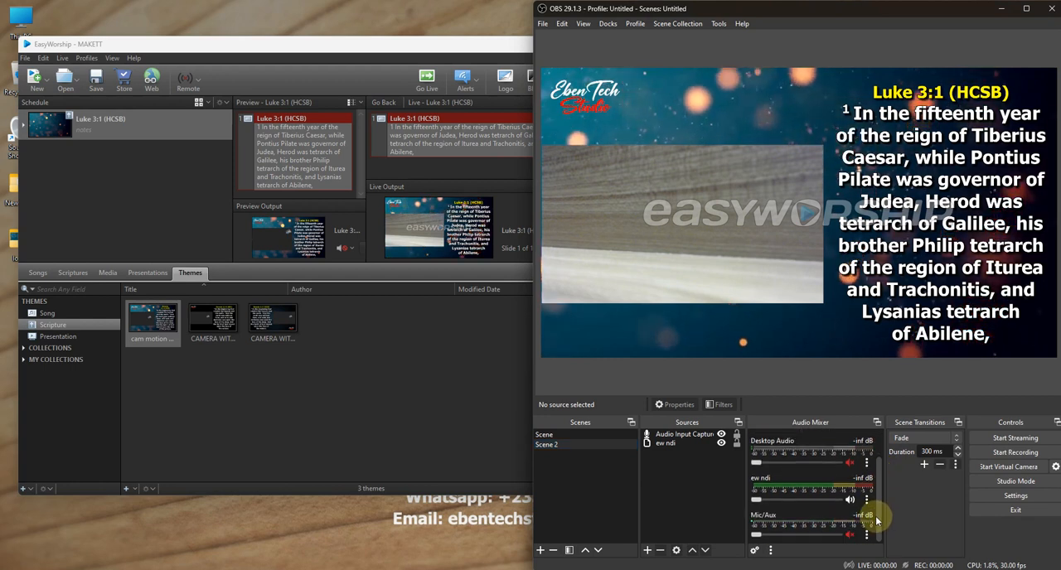
{"action": "scroll", "coordinate": [877, 498], "scroll_direction": "up", "scroll_amount": 2}
{"action": "mouse_move", "coordinate": [882, 466]}
{"action": "left_mouse_down"}
{"action": "mouse_move", "coordinate": [885, 481]}
{"action": "mouse_move", "coordinate": [883, 469]}
{"action": "left_mouse_up"}
{"action": "left_click_drag", "start_coordinate": [757, 463], "coordinate": [831, 464]}
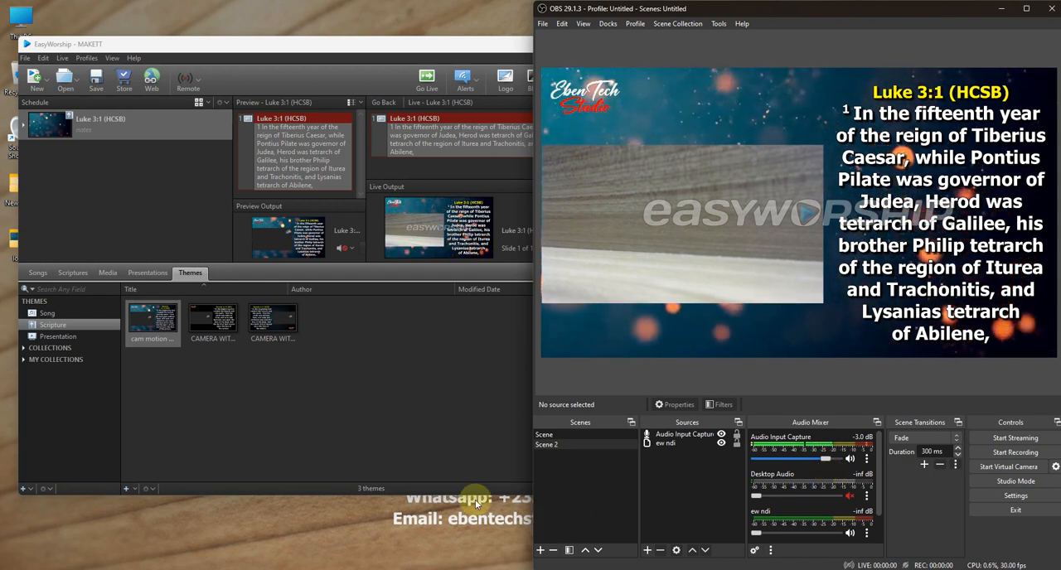
- Switch to EasyWorship, find the song AWESOME GOD MIGHTY GOD in the song library, and send its verse 1 live
{"action": "left_click", "coordinate": [38, 274]}
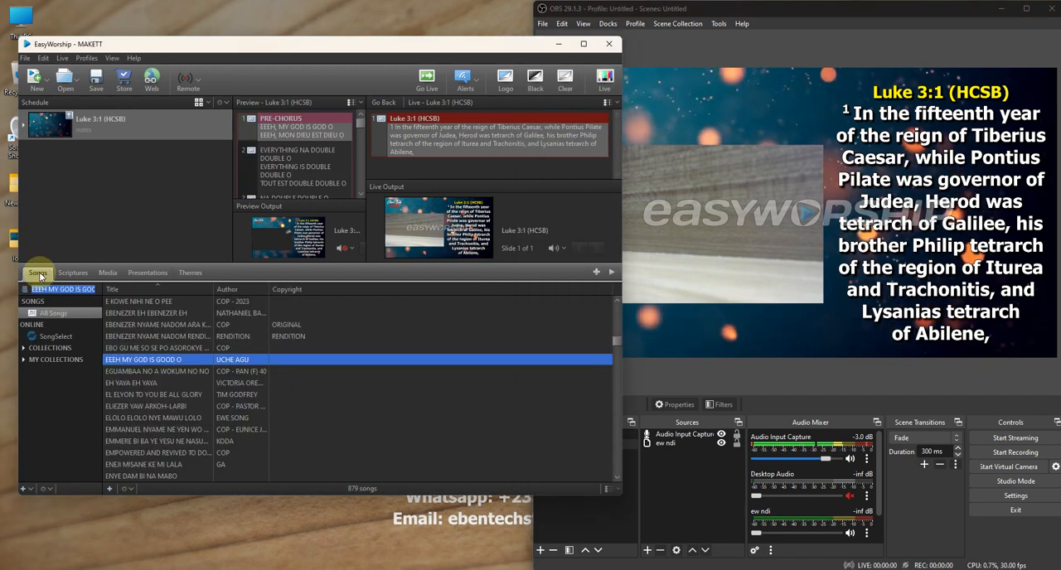
{"action": "left_click", "coordinate": [141, 384]}
{"action": "scroll", "coordinate": [153, 385], "scroll_direction": "down", "scroll_amount": 1}
{"action": "left_click", "coordinate": [140, 383]}
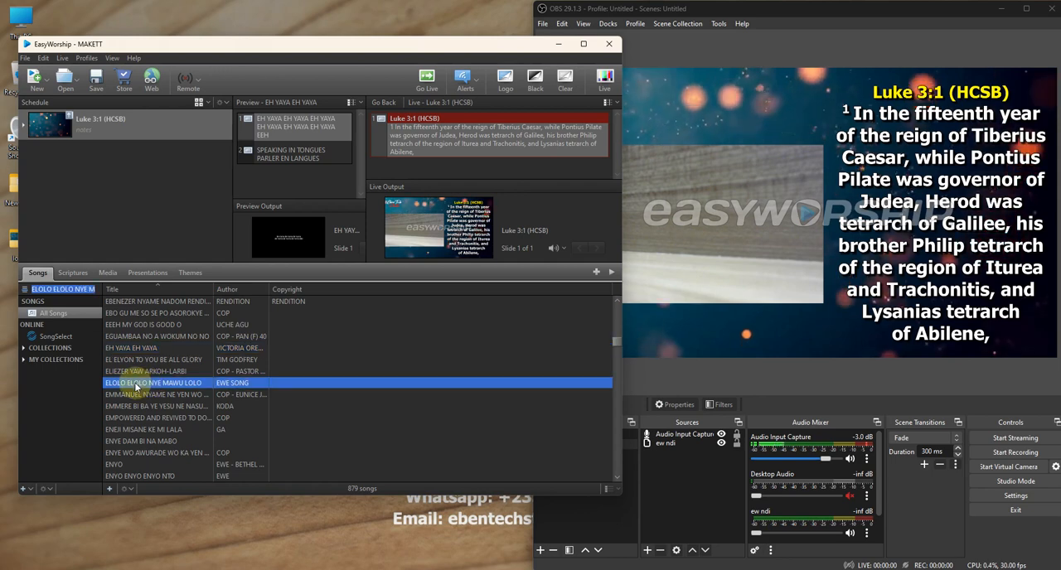
{"action": "scroll", "coordinate": [149, 377], "scroll_direction": "up", "scroll_amount": 5}
{"action": "scroll", "coordinate": [153, 371], "scroll_direction": "up", "scroll_amount": 5}
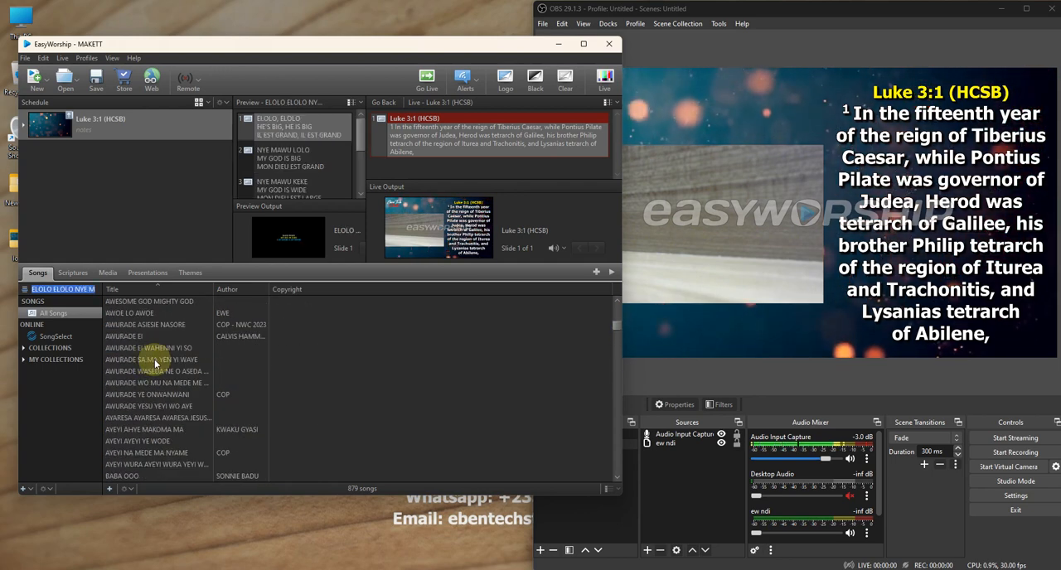
{"action": "left_click", "coordinate": [138, 302]}
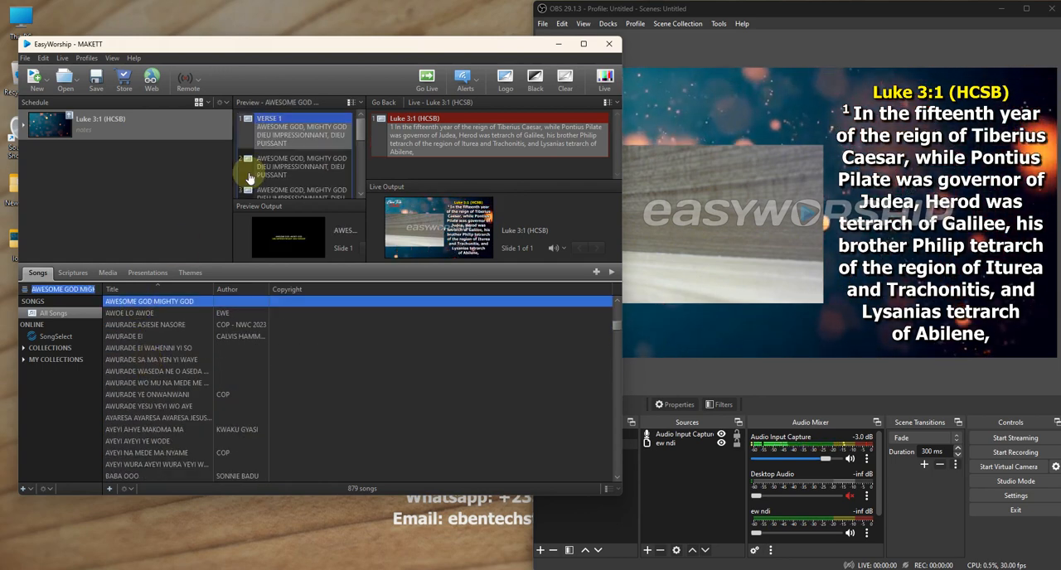
{"action": "double_click", "coordinate": [275, 139]}
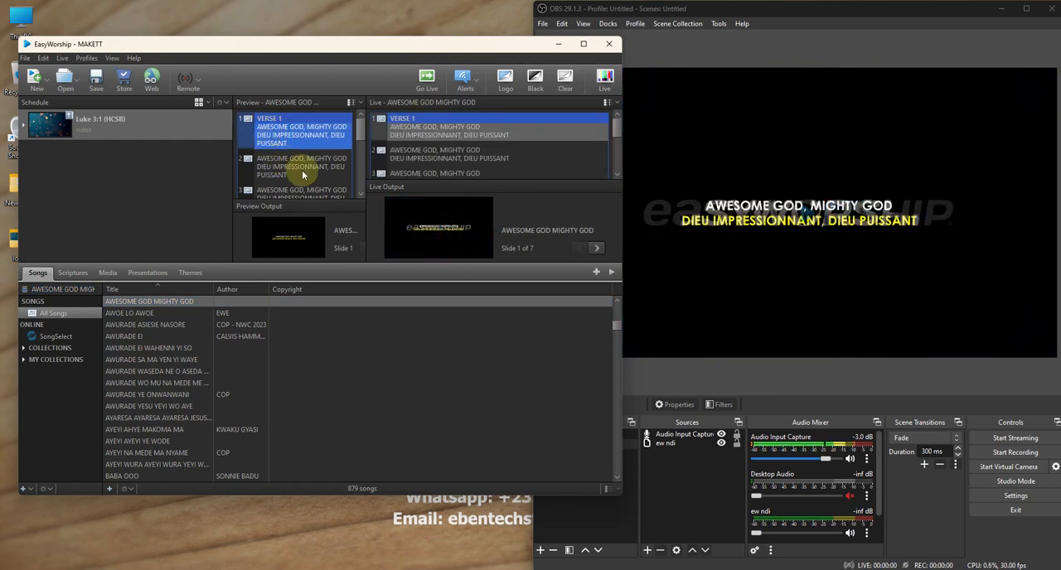
- Add the song AWESOME GOD MIGHTY GOD to the schedule below Luke 3:1
{"action": "left_click", "coordinate": [190, 273]}
{"action": "left_click", "coordinate": [39, 274]}
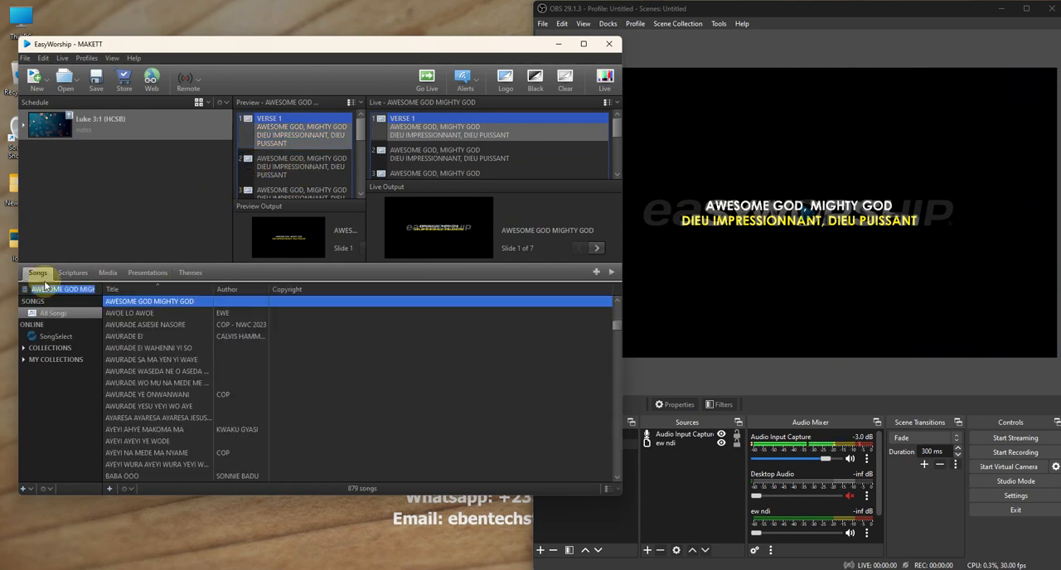
{"action": "left_click_drag", "start_coordinate": [170, 304], "coordinate": [100, 216]}
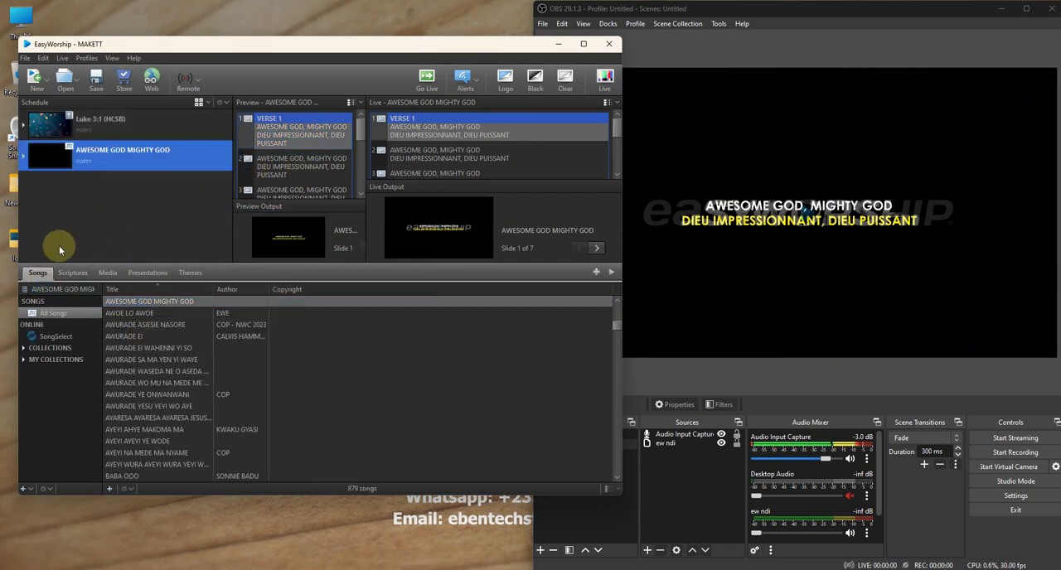
- Set the first camera song theme, "CAMERA LO...", as the default song theme
{"action": "left_click", "coordinate": [195, 272]}
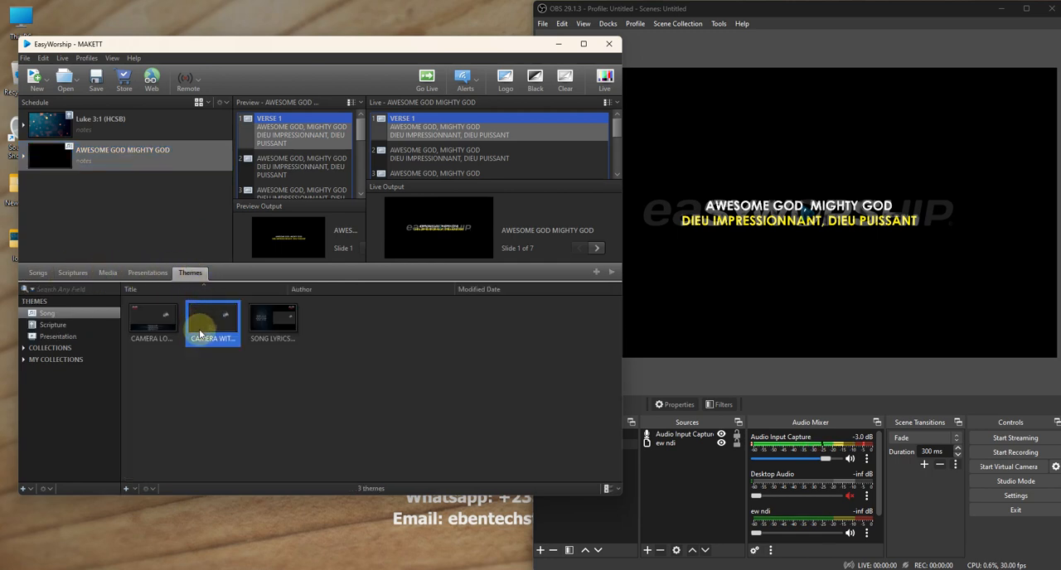
{"action": "right_click", "coordinate": [163, 326]}
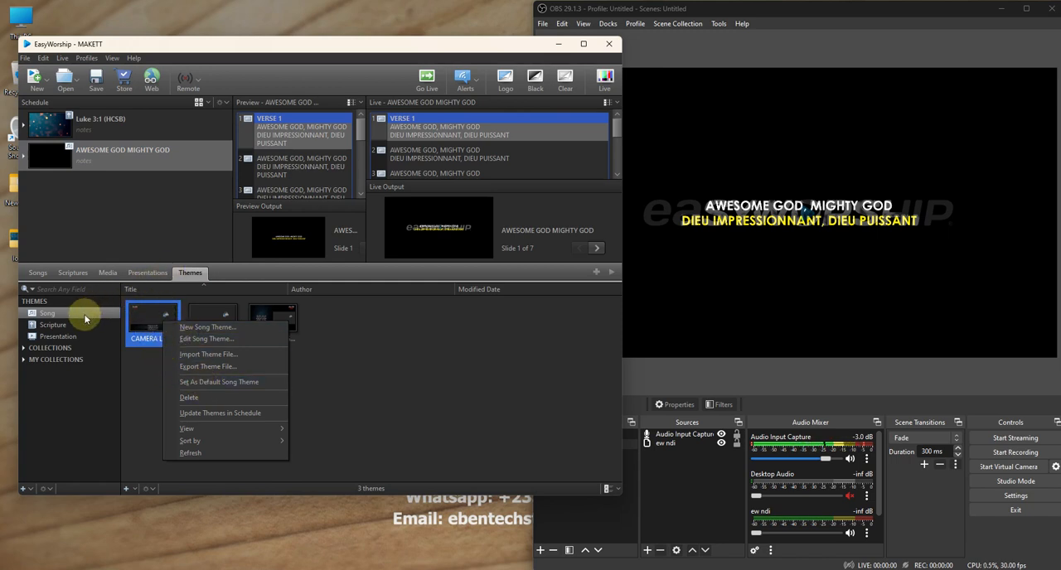
{"action": "left_click", "coordinate": [85, 318]}
{"action": "right_click", "coordinate": [147, 322]}
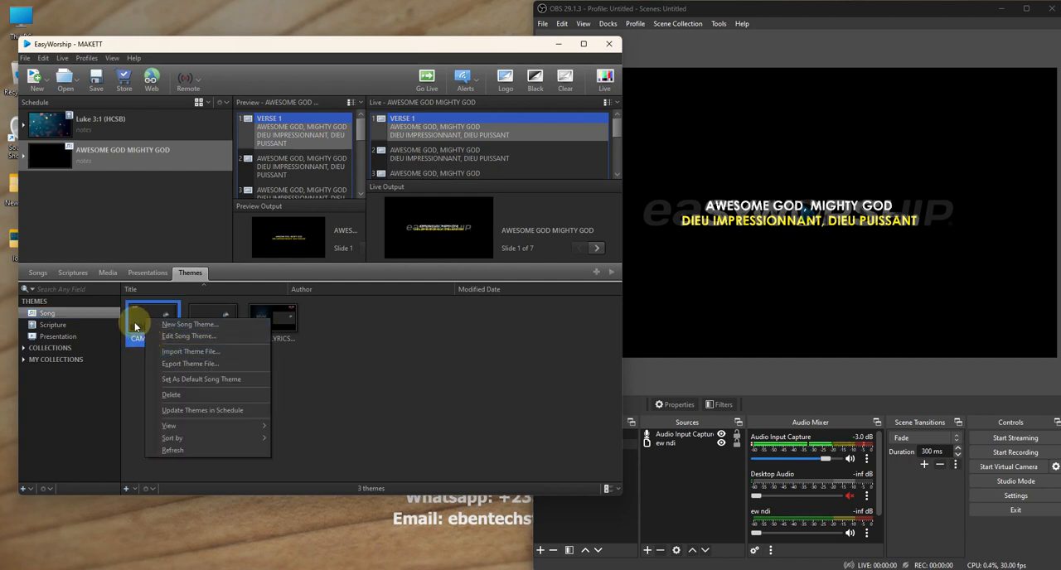
{"action": "left_click", "coordinate": [184, 379]}
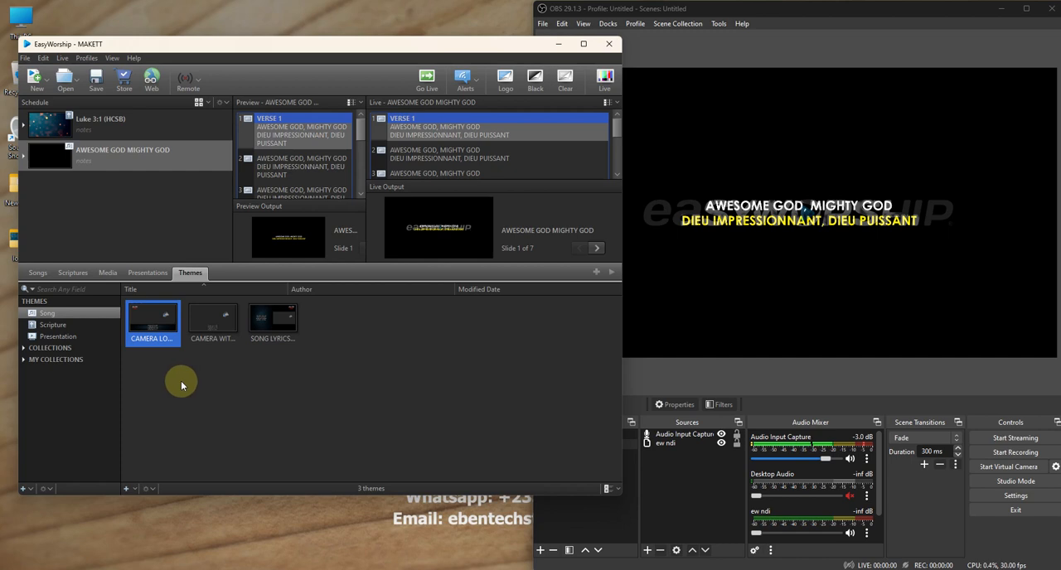
- Send verse 1 of AWESOME GOD MIGHTY GOD live with the new default theme and move the EasyWorship window clear of the OBS preview
{"action": "left_click", "coordinate": [38, 273]}
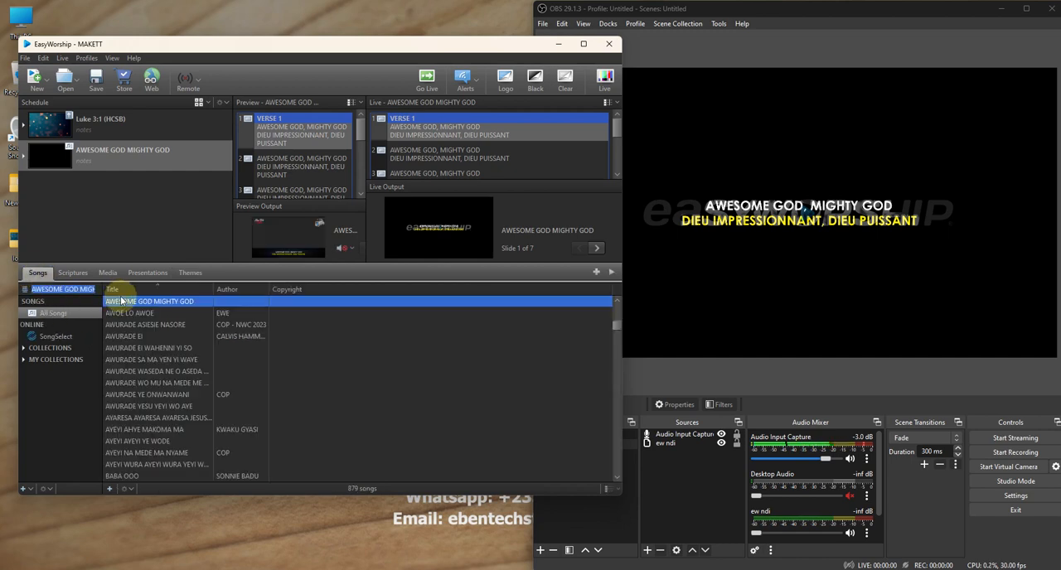
{"action": "left_click", "coordinate": [279, 137]}
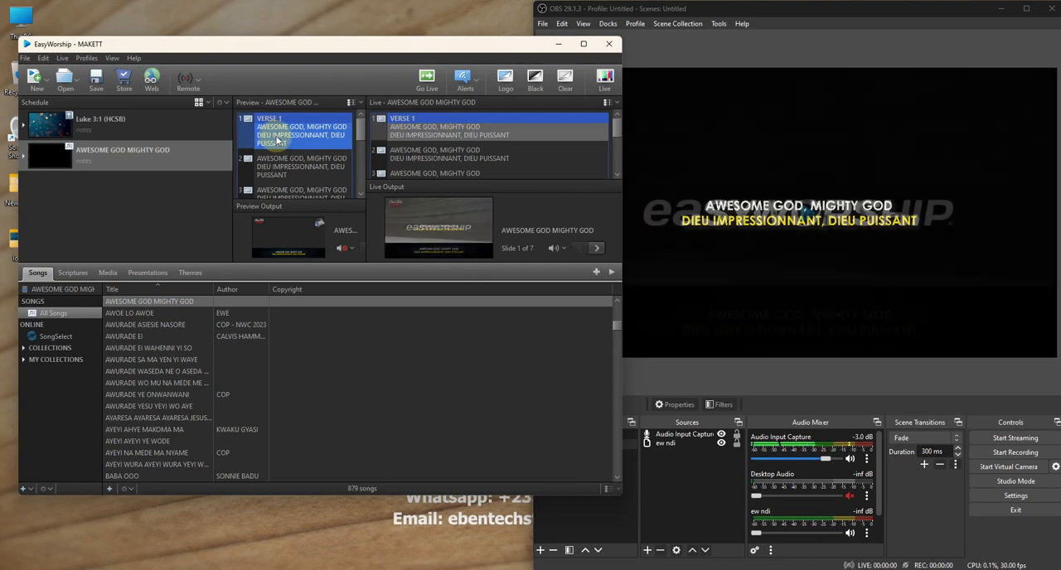
{"action": "left_click_drag", "start_coordinate": [358, 51], "coordinate": [279, 66]}
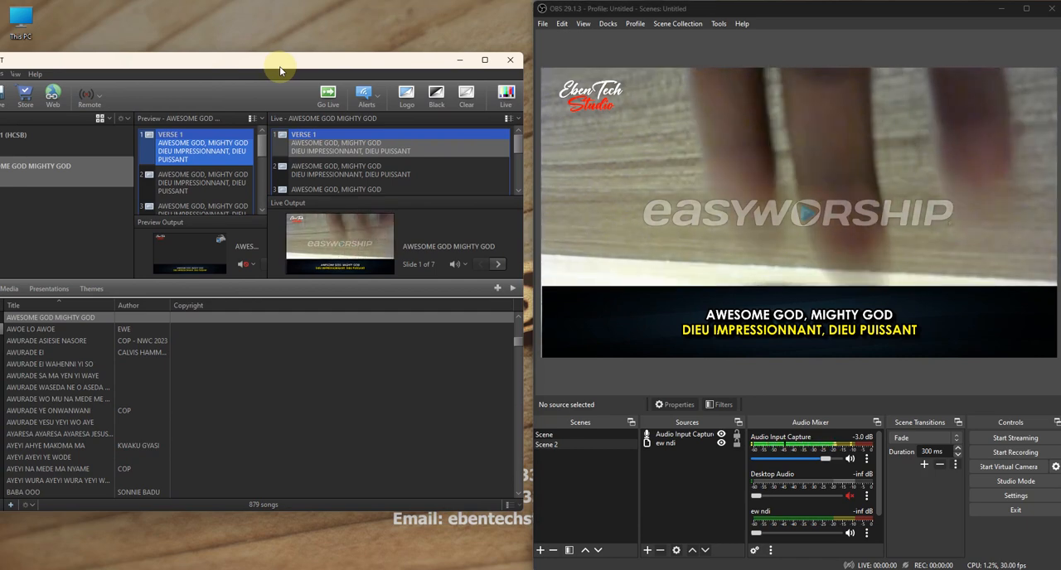
- Advance the live AWESOME GOD MIGHTY GOD song through slides 4, 5, 6 and 7, from verse 2 to the end of the chorus
{"action": "scroll", "coordinate": [389, 166], "scroll_direction": "down", "scroll_amount": 3}
{"action": "scroll", "coordinate": [348, 173], "scroll_direction": "up", "scroll_amount": 1}
{"action": "left_click", "coordinate": [349, 146]}
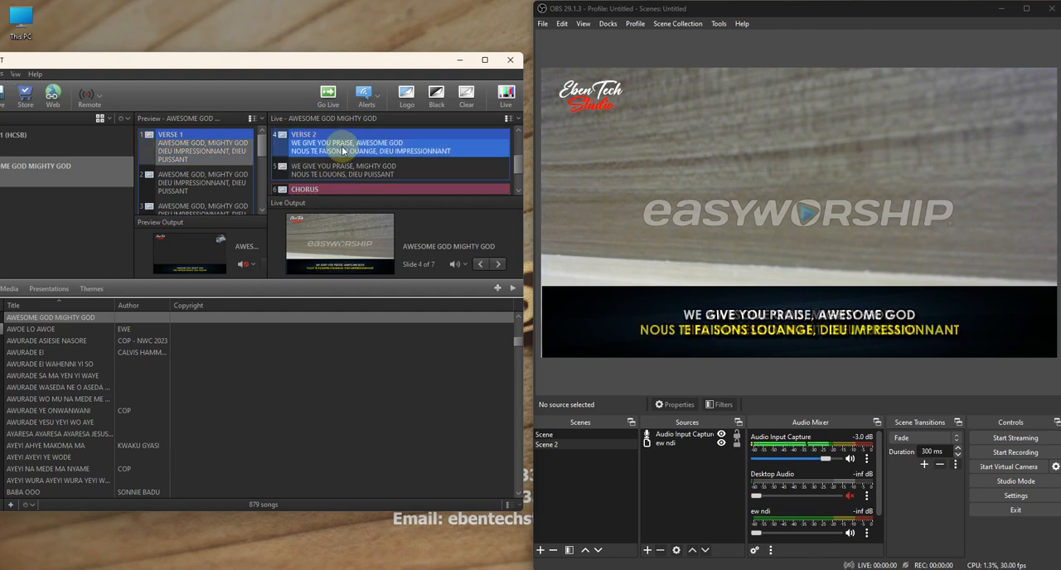
{"action": "left_click", "coordinate": [343, 171]}
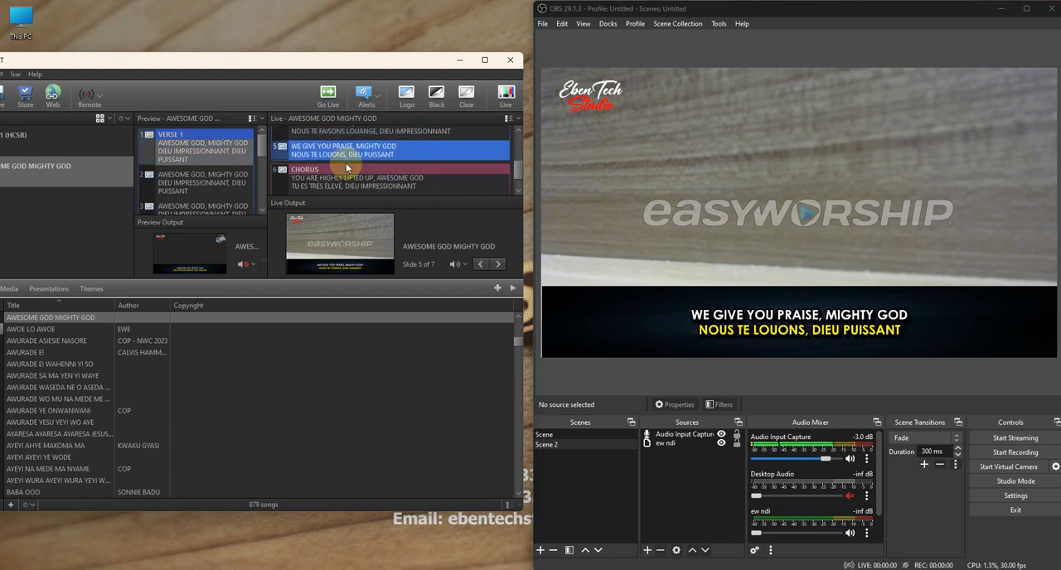
{"action": "left_click", "coordinate": [344, 180]}
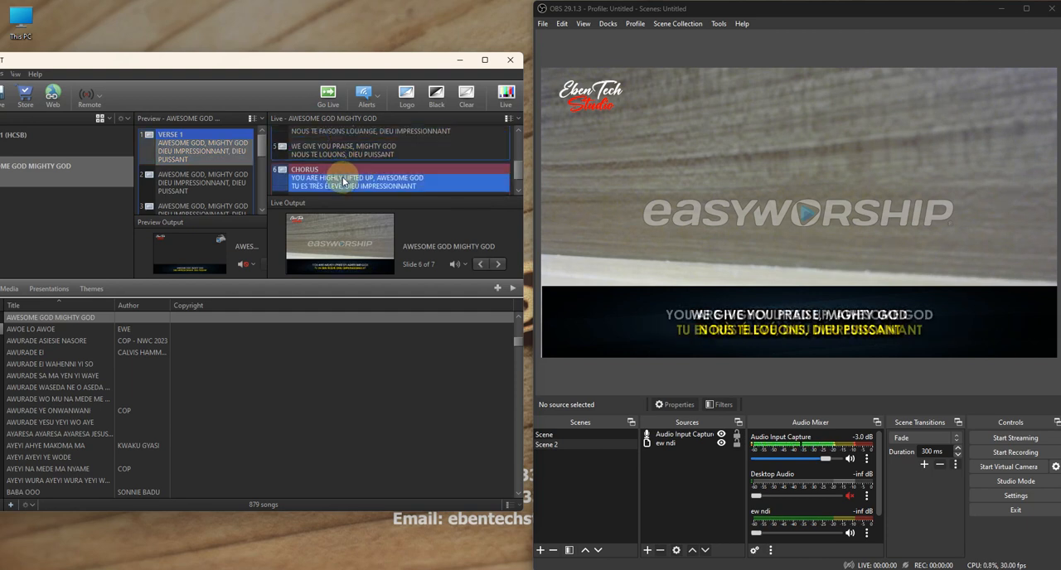
{"action": "left_click", "coordinate": [344, 179]}
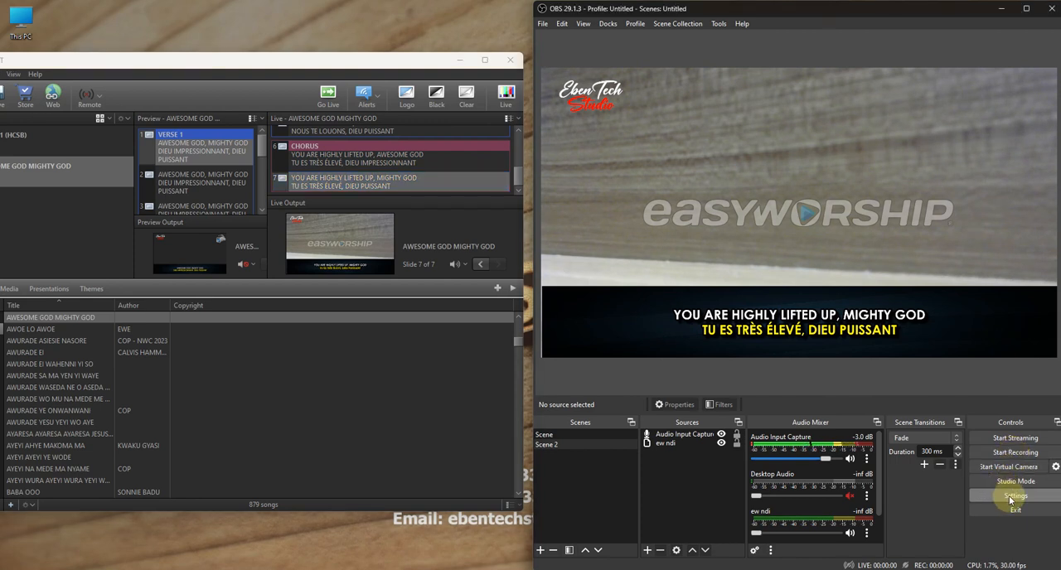
- Open the OBS stream settings and choose to use a stream key for the YouTube - RTMPS service
{"action": "left_click", "coordinate": [1009, 496]}
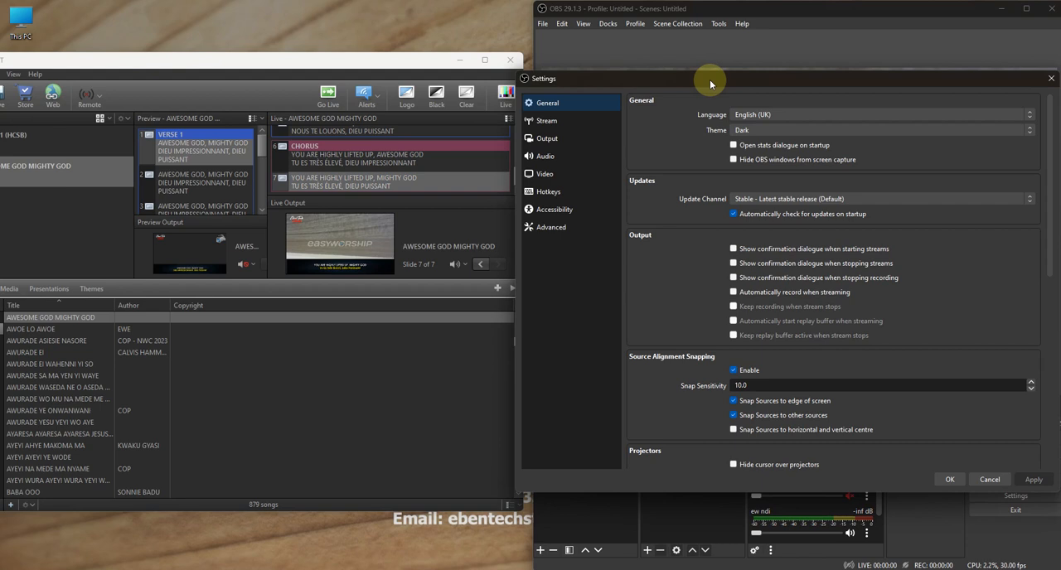
{"action": "left_click_drag", "start_coordinate": [706, 80], "coordinate": [681, 81]}
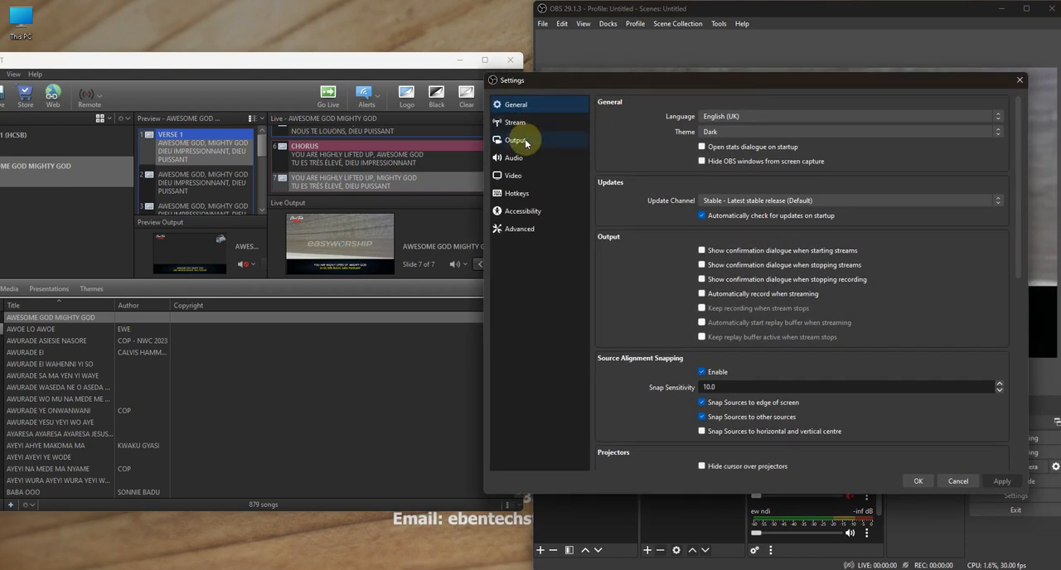
{"action": "left_click", "coordinate": [522, 125]}
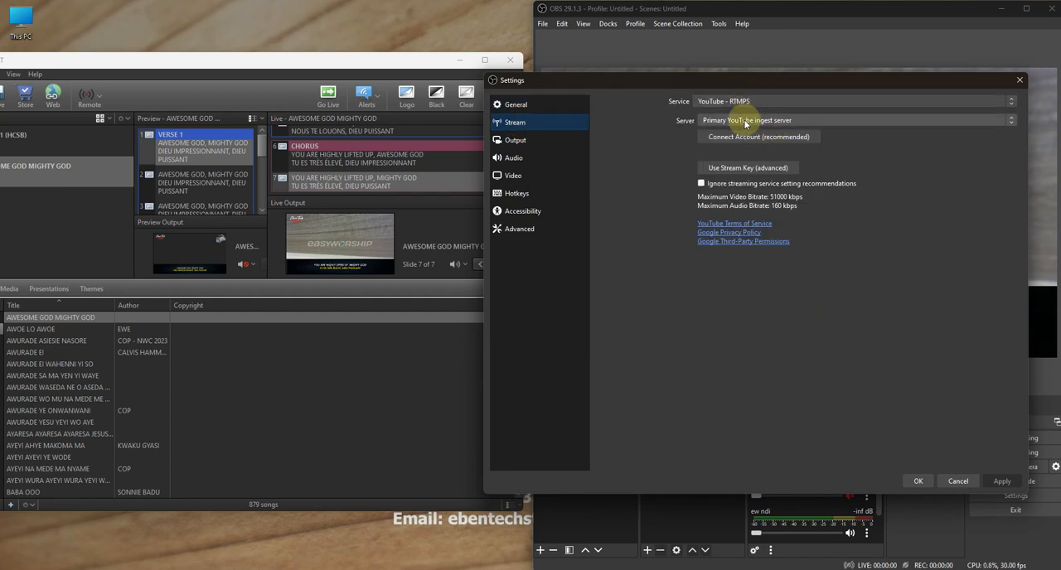
{"action": "left_click", "coordinate": [746, 170]}
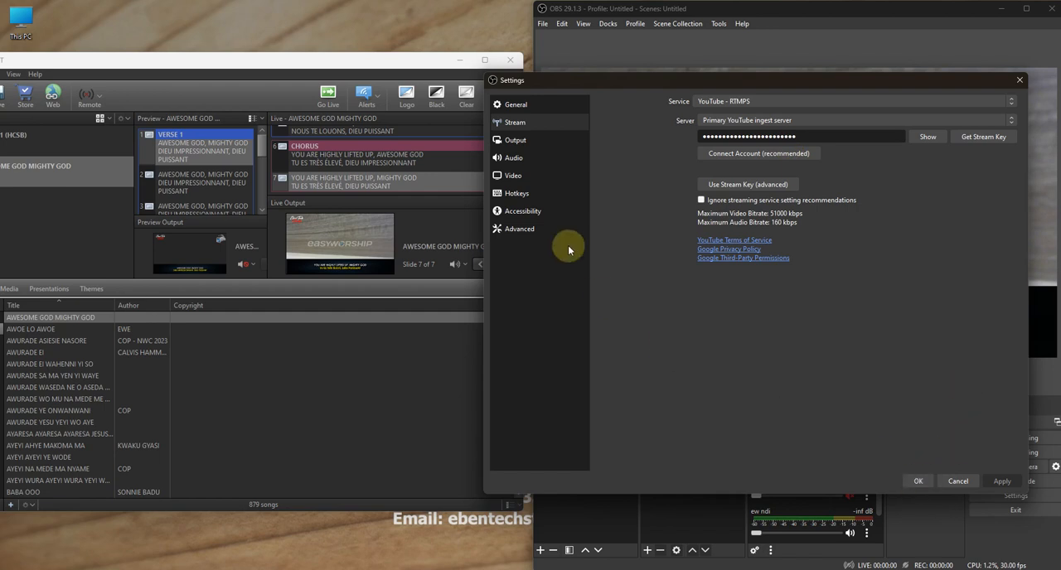
- Review the streaming and recording output settings and the available streaming services, and accept the settings
{"action": "left_click", "coordinate": [516, 140]}
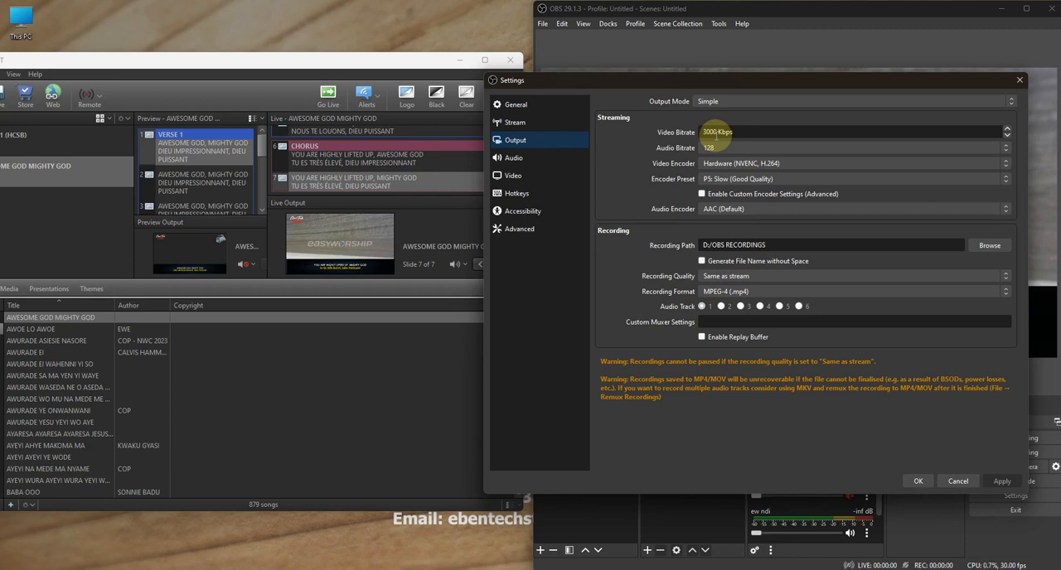
{"action": "left_click_drag", "start_coordinate": [698, 82], "coordinate": [719, 75]}
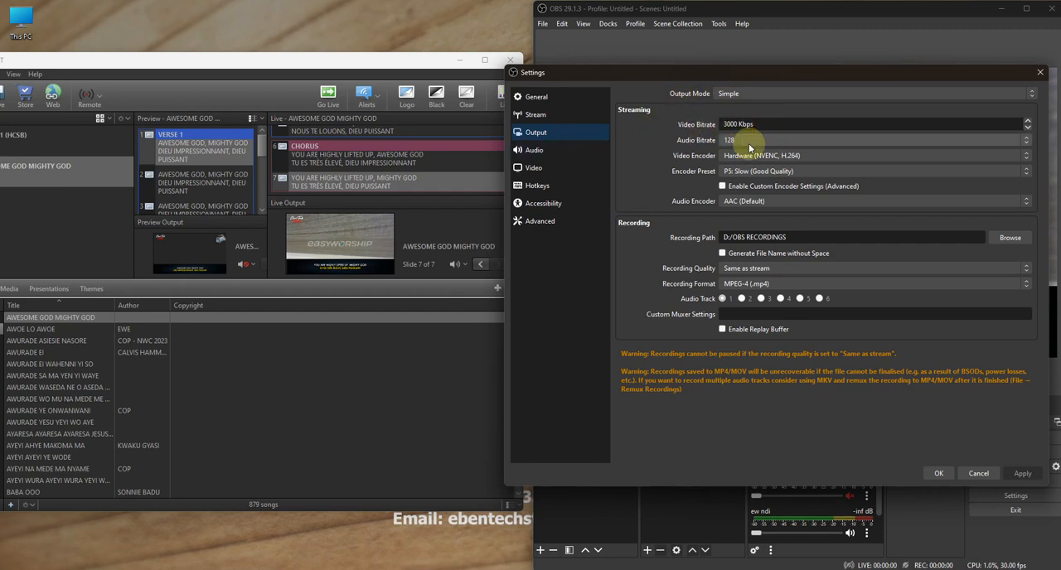
{"action": "left_click", "coordinate": [556, 112]}
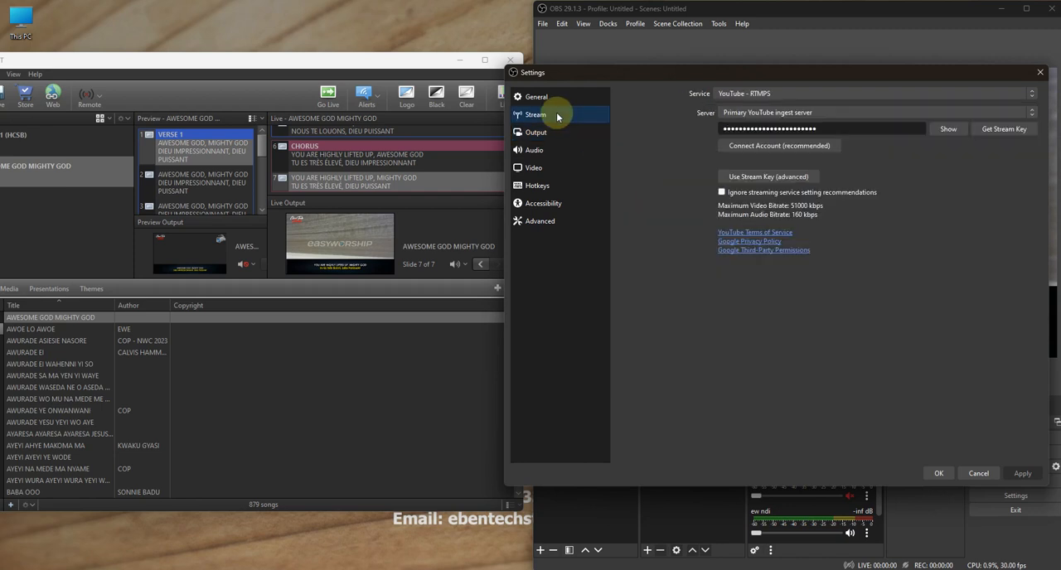
{"action": "left_click", "coordinate": [799, 95]}
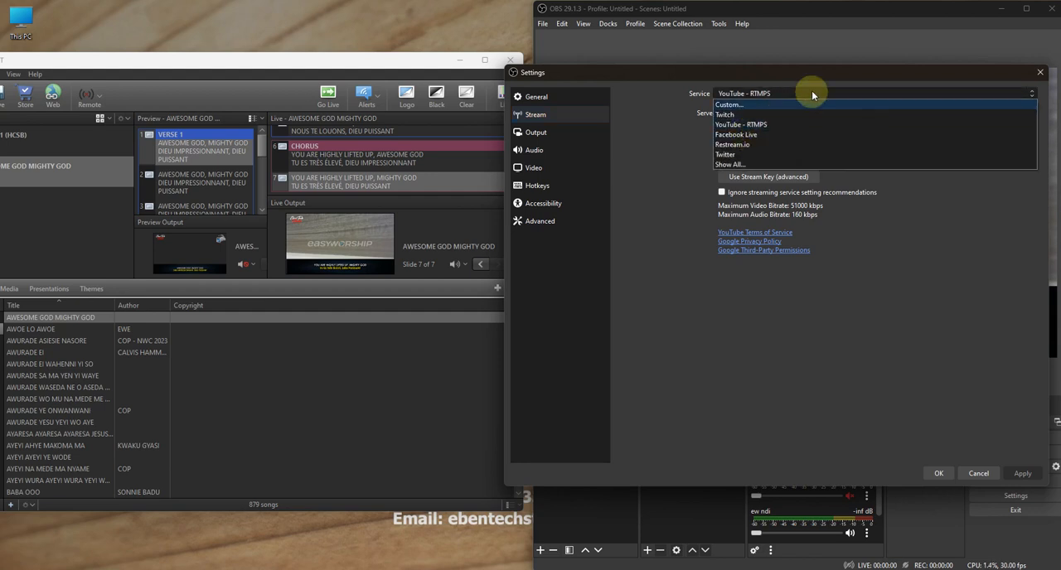
{"action": "left_click", "coordinate": [812, 94]}
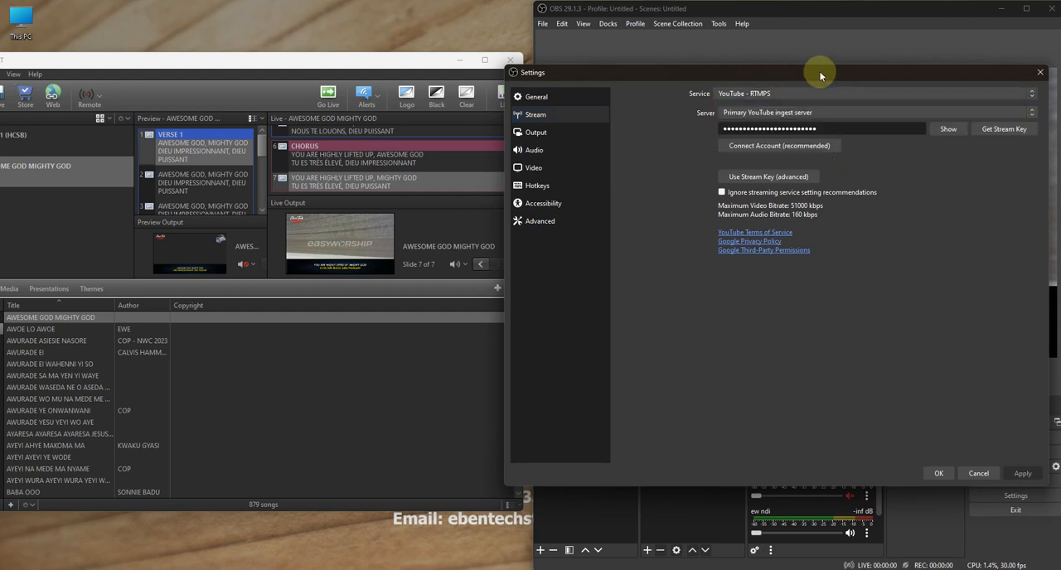
{"action": "left_click", "coordinate": [940, 473]}
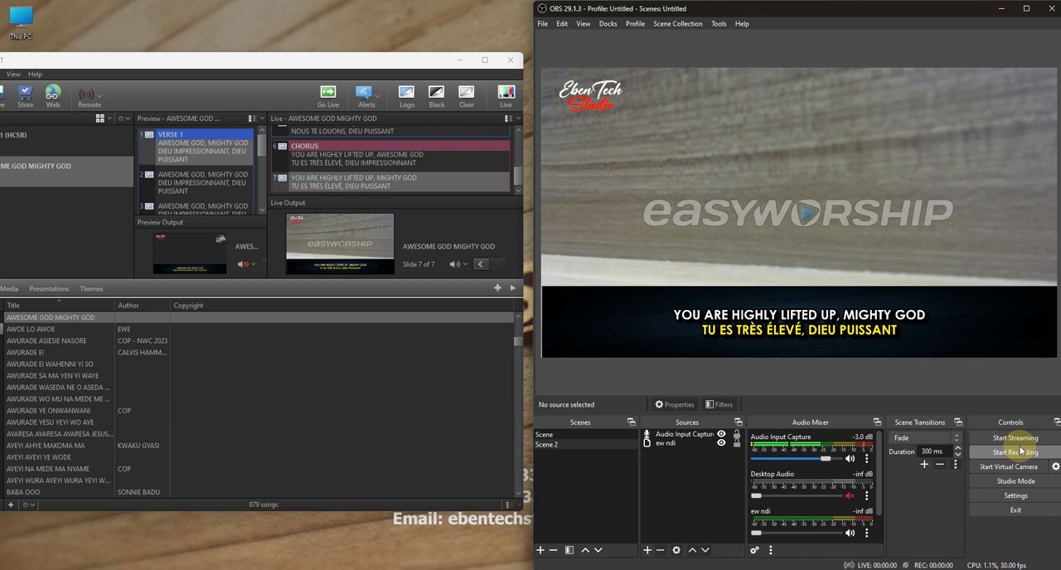
- Bring the whole EasyWorship window into view, close OBS and switch to vMix
{"action": "left_click_drag", "start_coordinate": [158, 59], "coordinate": [253, 75]}
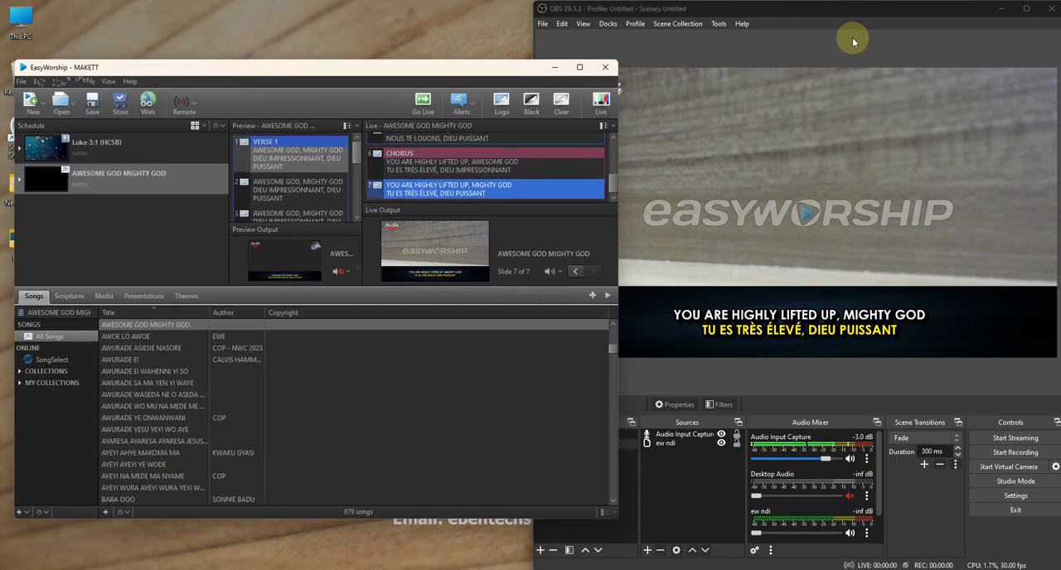
{"action": "left_click", "coordinate": [1051, 9]}
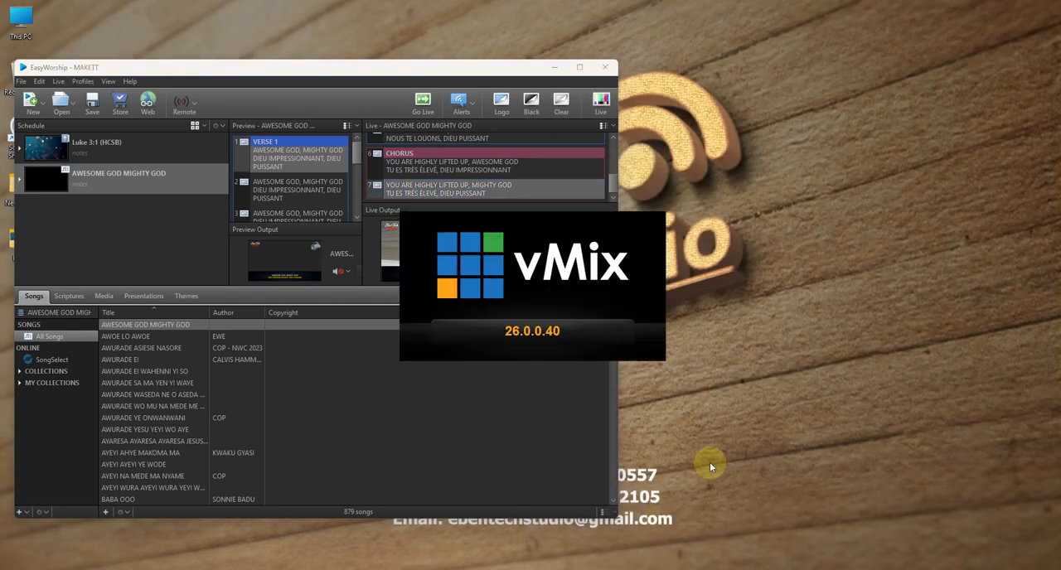
{"action": "left_click_drag", "start_coordinate": [325, 74], "coordinate": [331, 83]}
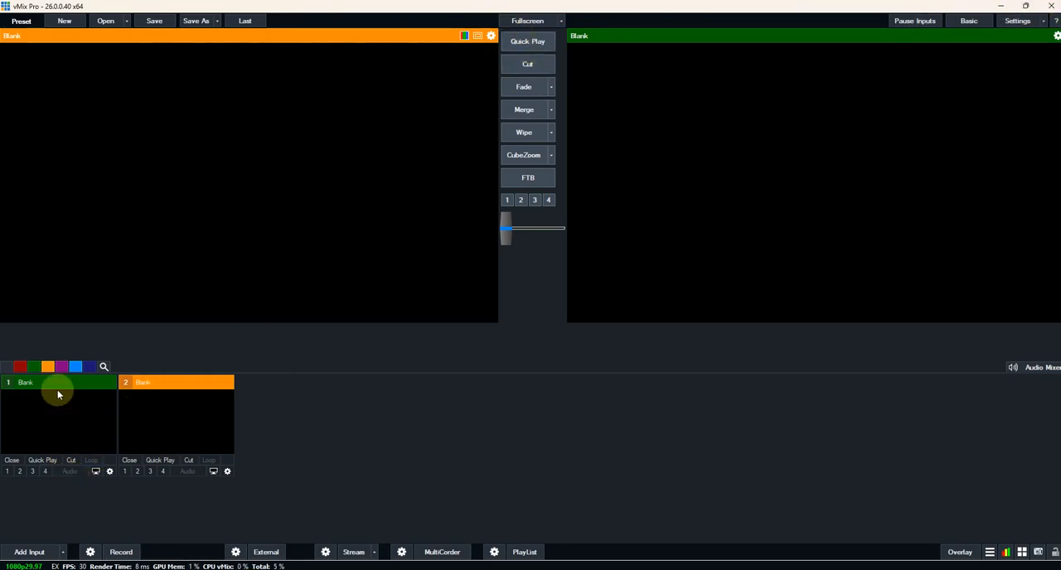
- Add the EasyWorship Live NDI source as input number 1 in vMix
{"action": "left_click", "coordinate": [25, 551]}
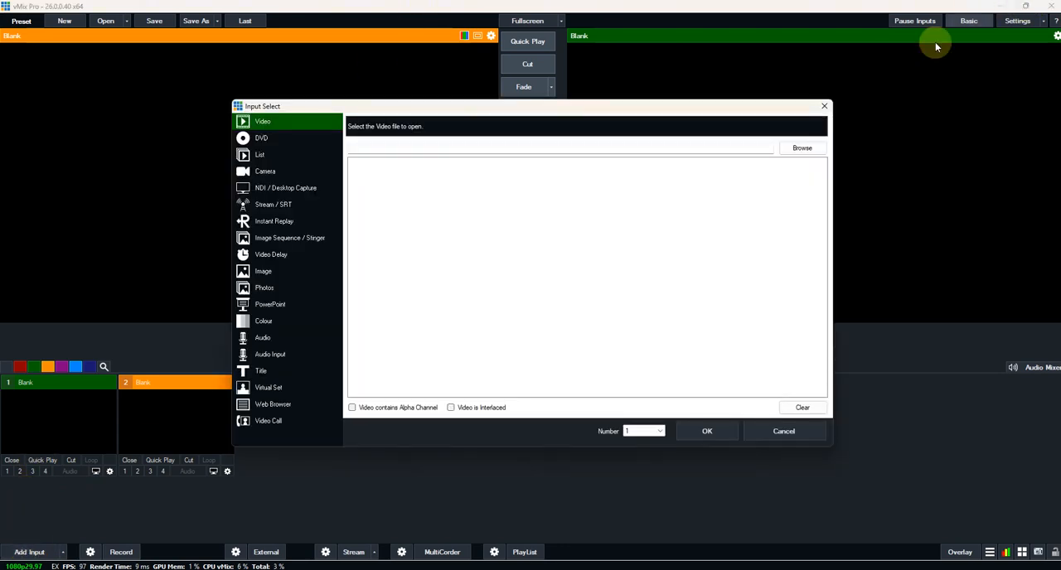
{"action": "key", "text": "Escape"}
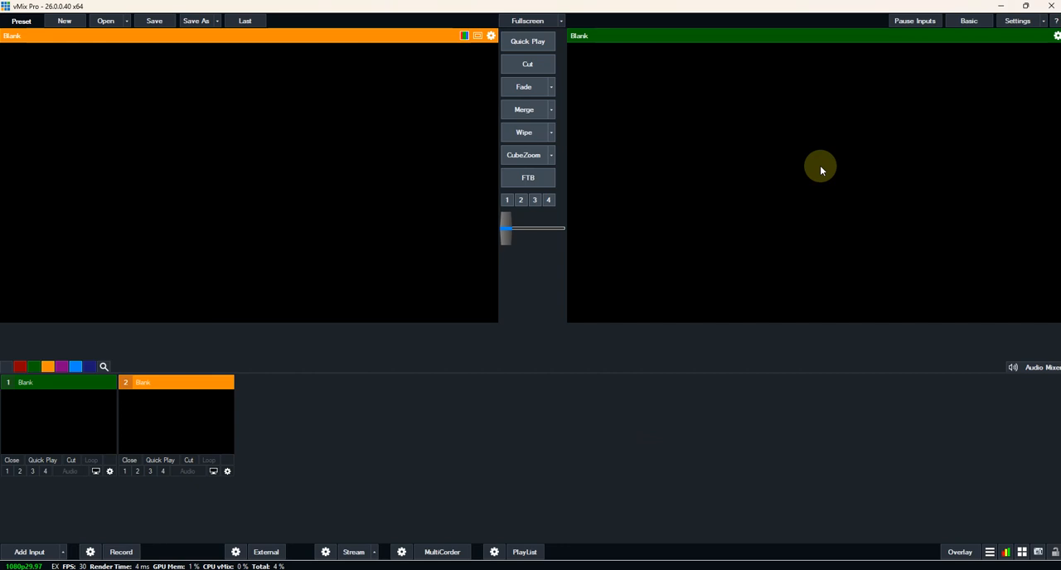
{"action": "left_click", "coordinate": [27, 553]}
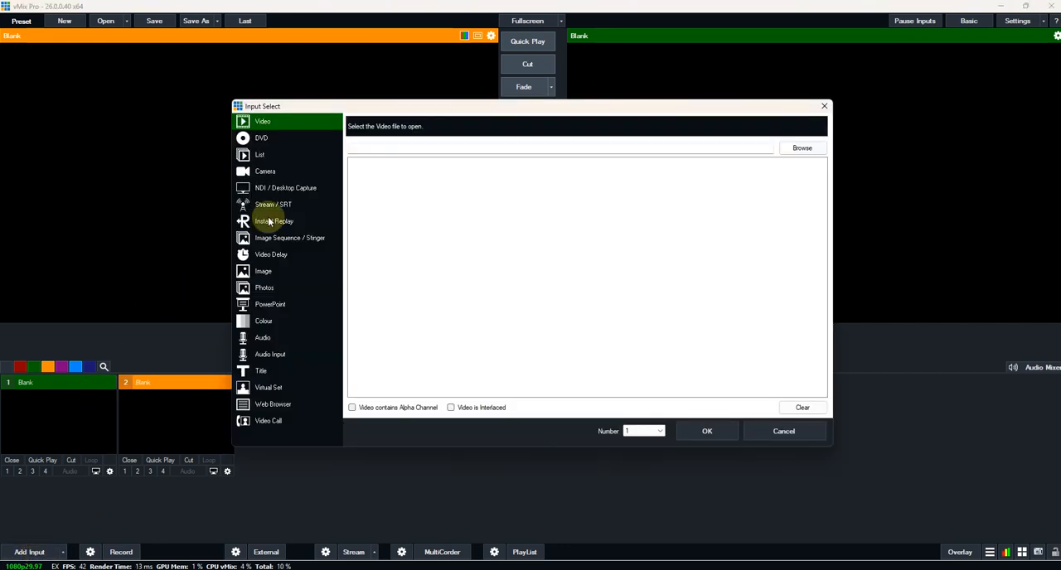
{"action": "left_click_drag", "start_coordinate": [308, 108], "coordinate": [77, 11]}
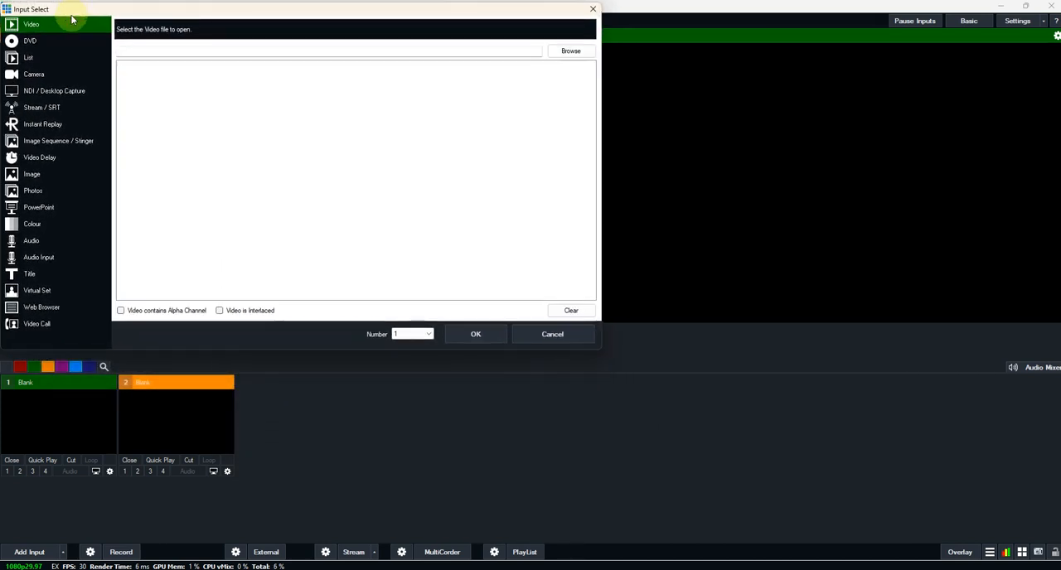
{"action": "left_click", "coordinate": [38, 90]}
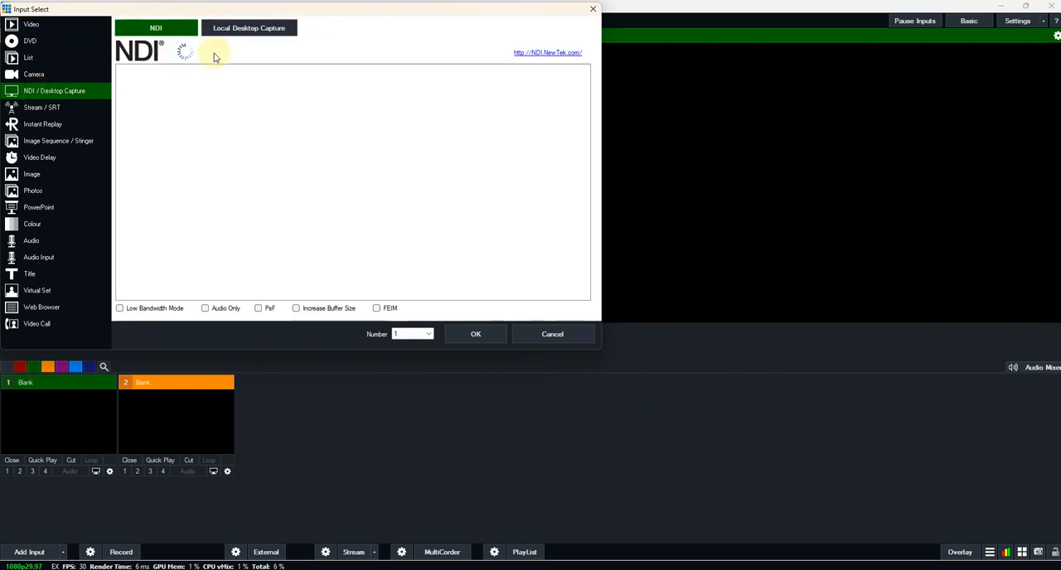
{"action": "left_click", "coordinate": [179, 101]}
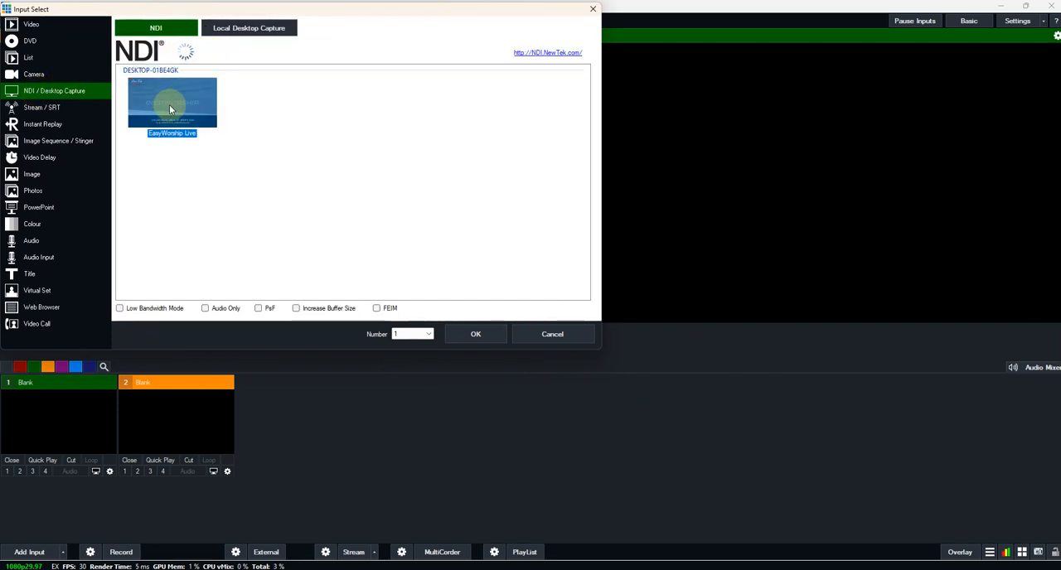
{"action": "left_click", "coordinate": [478, 334]}
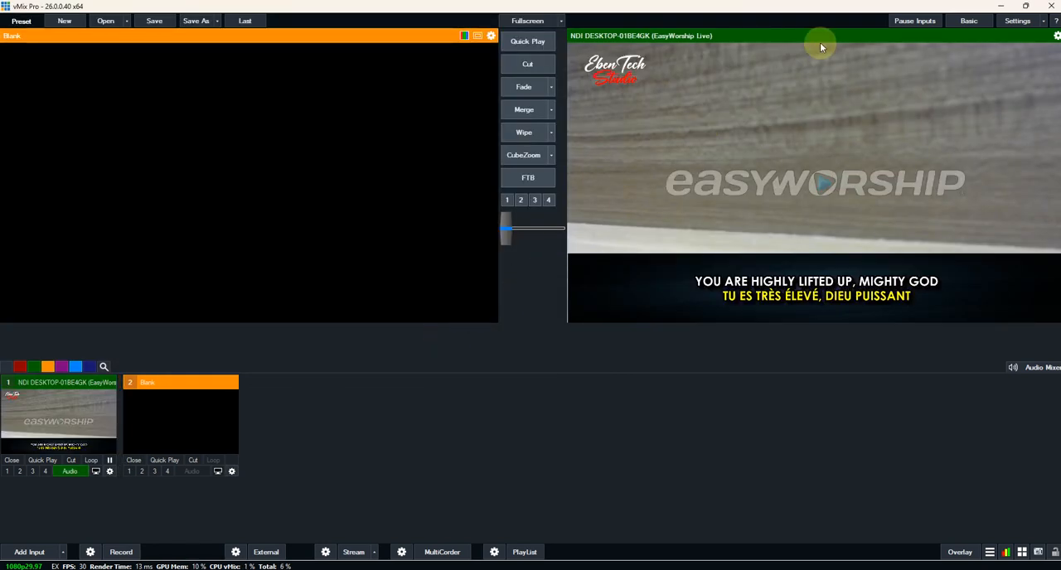
- Load the EasyWorship Live input into the vMix preview and shrink the vMix window, placing it to the right so the EasyWorship schedule is visible
{"action": "left_click", "coordinate": [52, 419]}
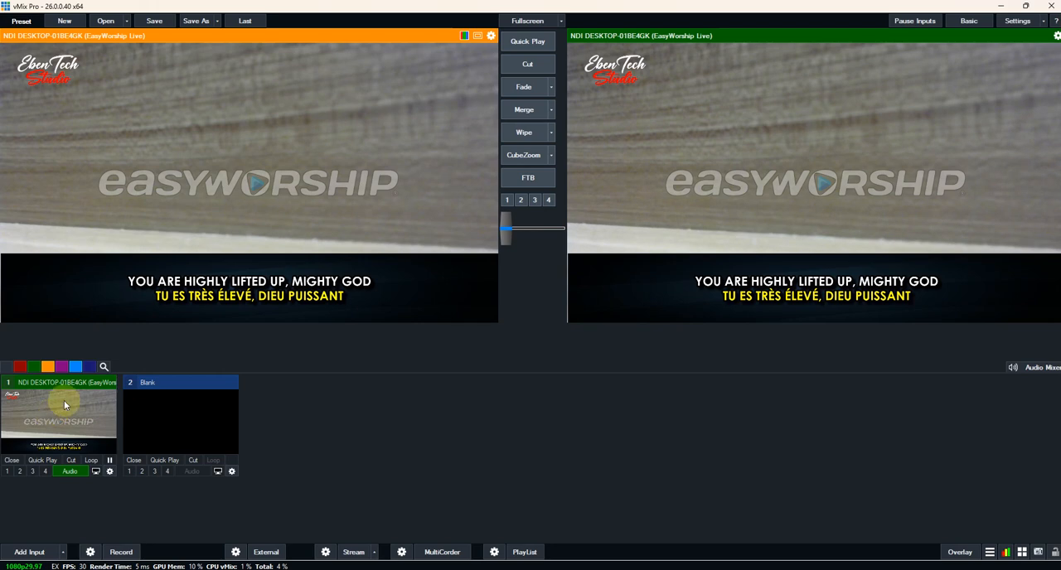
{"action": "left_click", "coordinate": [1024, 6]}
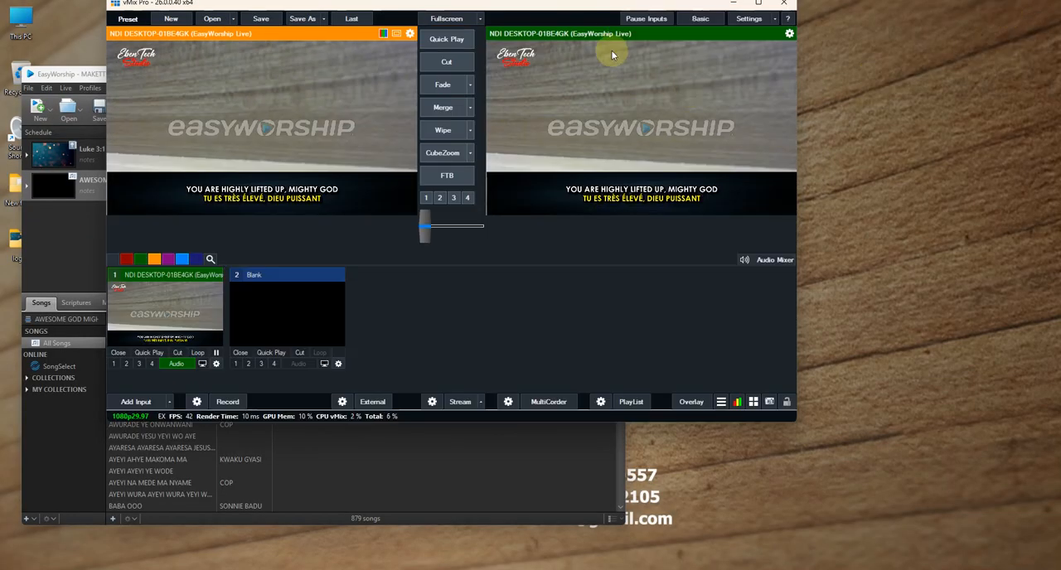
{"action": "left_click_drag", "start_coordinate": [589, 9], "coordinate": [808, 12]}
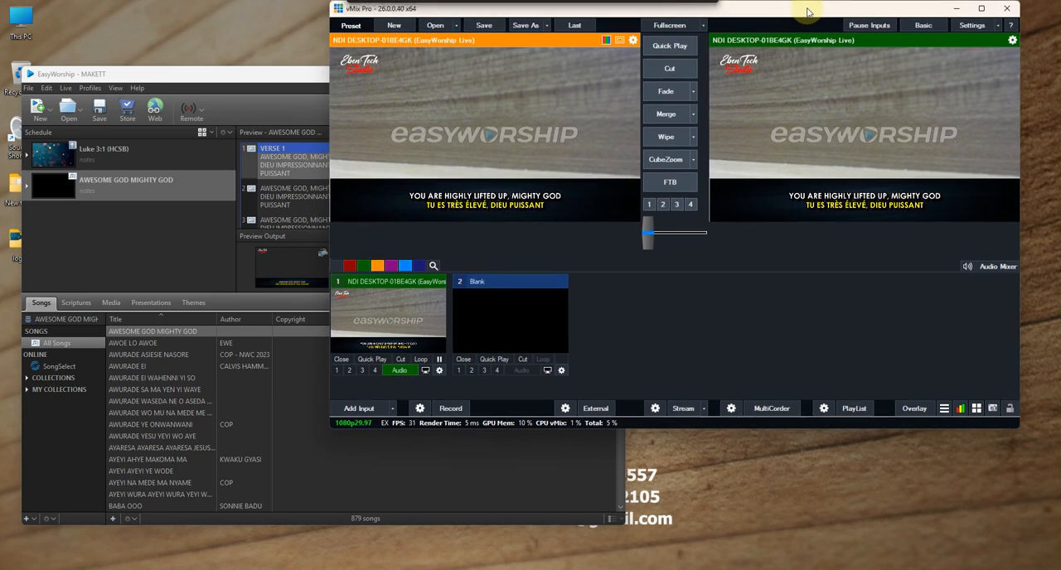
- Switch to EasyWorship and send the first slide of the song AWURADE EI WAHENNI YI SO live
{"action": "left_click", "coordinate": [263, 77]}
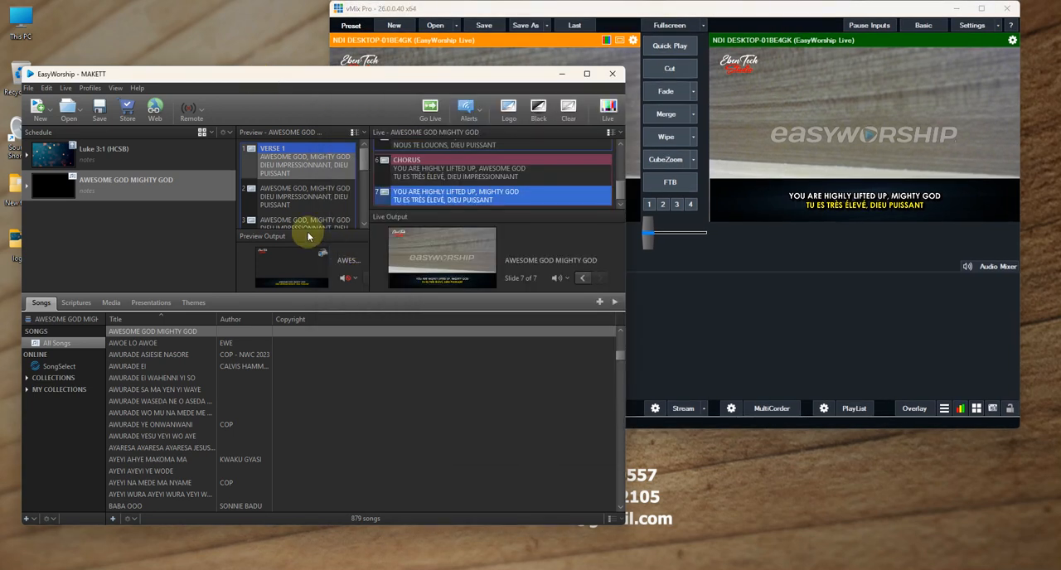
{"action": "left_click", "coordinate": [135, 366]}
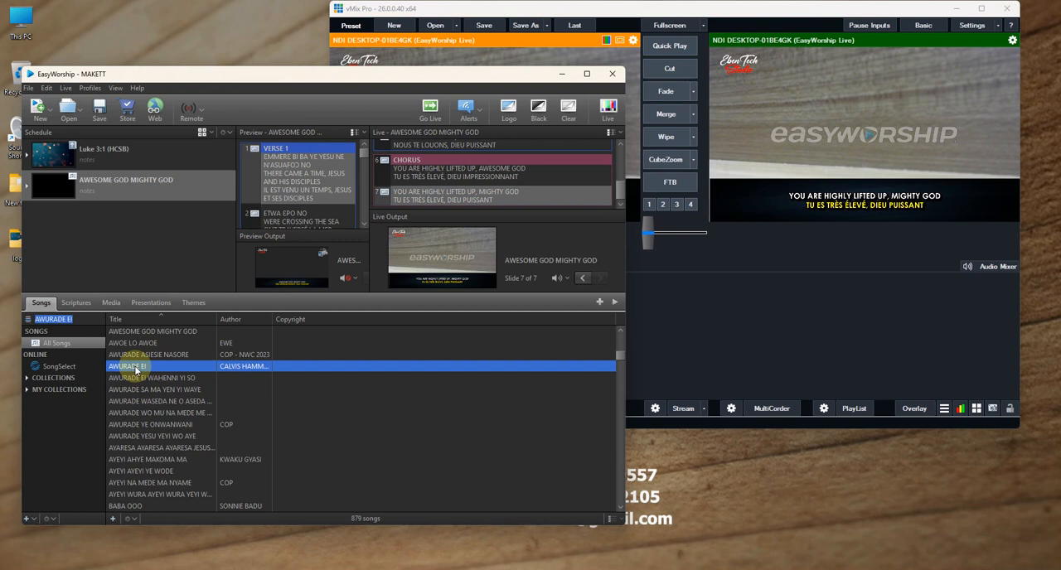
{"action": "left_click", "coordinate": [142, 378]}
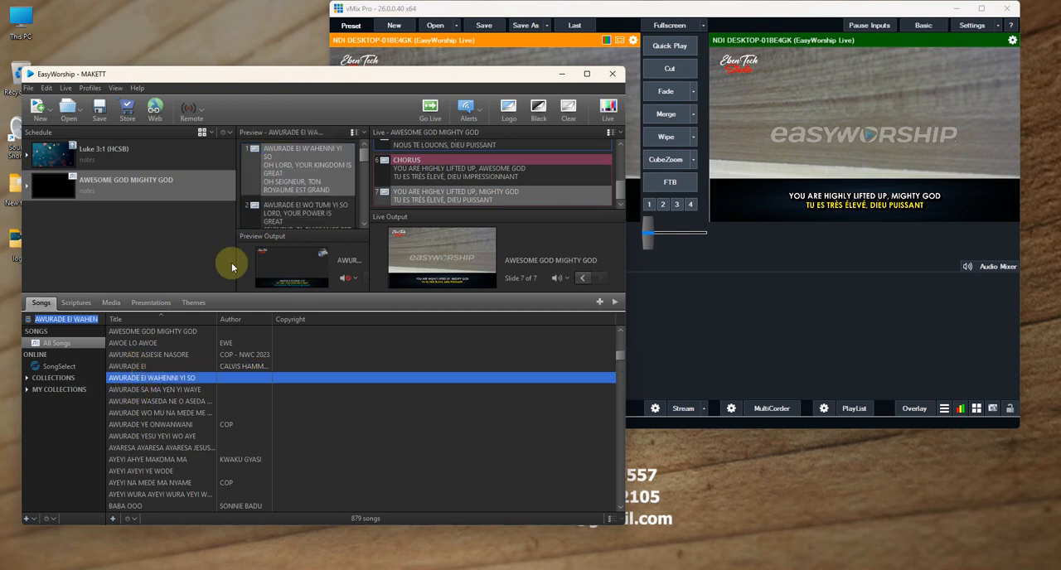
{"action": "double_click", "coordinate": [303, 162]}
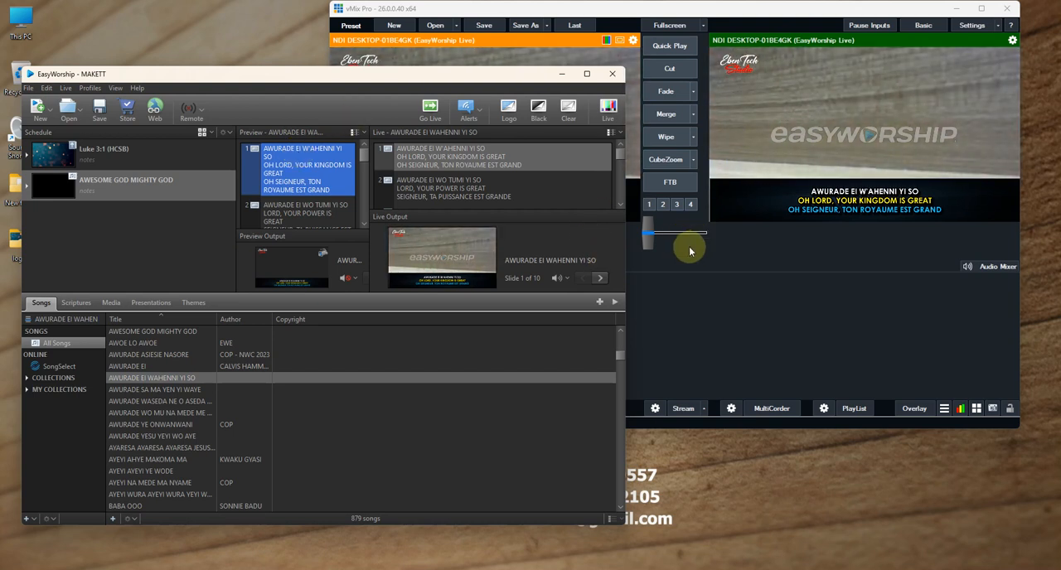
- Return to vMix to check the song on the NDI input and arrange the two windows with vMix in front
{"action": "left_click", "coordinate": [684, 316]}
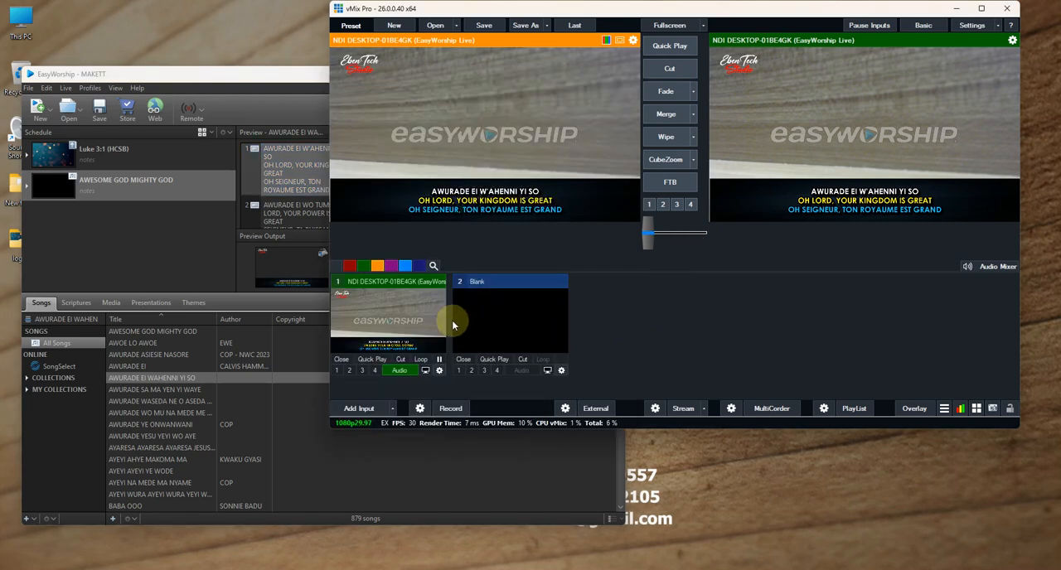
{"action": "left_click_drag", "start_coordinate": [259, 78], "coordinate": [265, 73]}
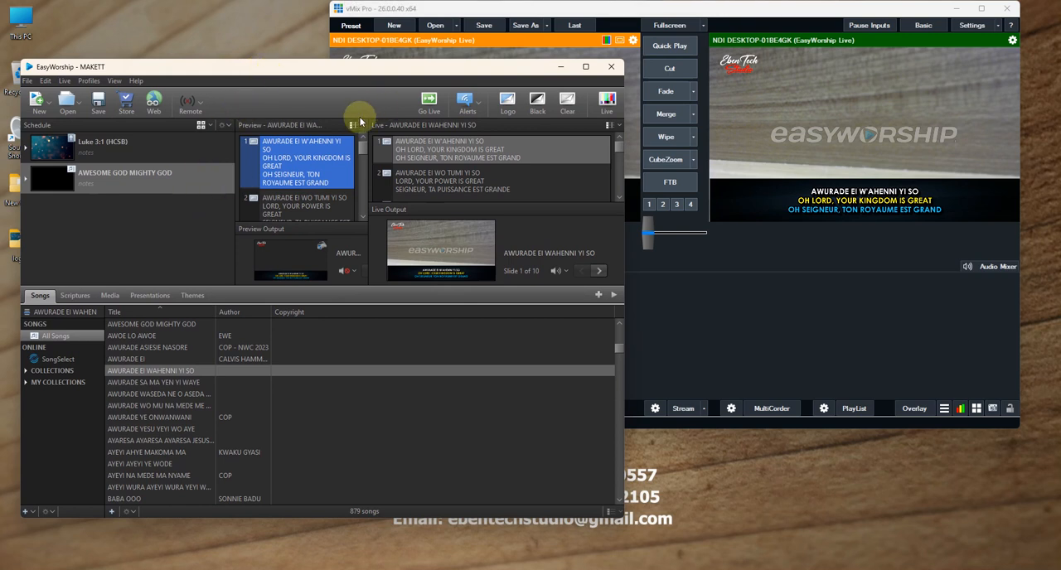
{"action": "left_click", "coordinate": [694, 17]}
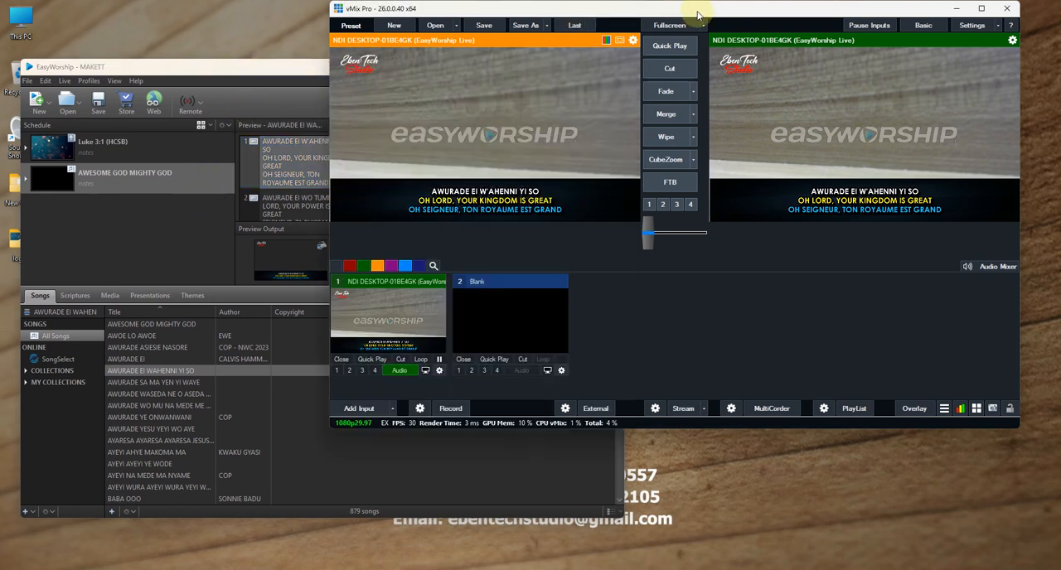
{"action": "left_click_drag", "start_coordinate": [694, 17], "coordinate": [706, 26]}
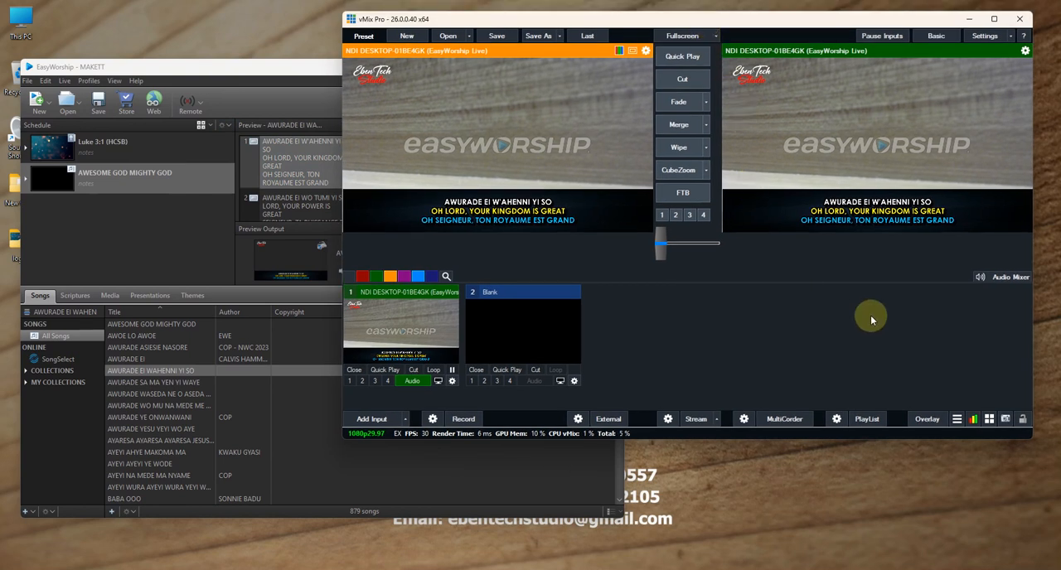
- Check the vMix streaming settings, close them without changes, and shift the vMix window slightly over the desktop
{"action": "left_click", "coordinate": [668, 419]}
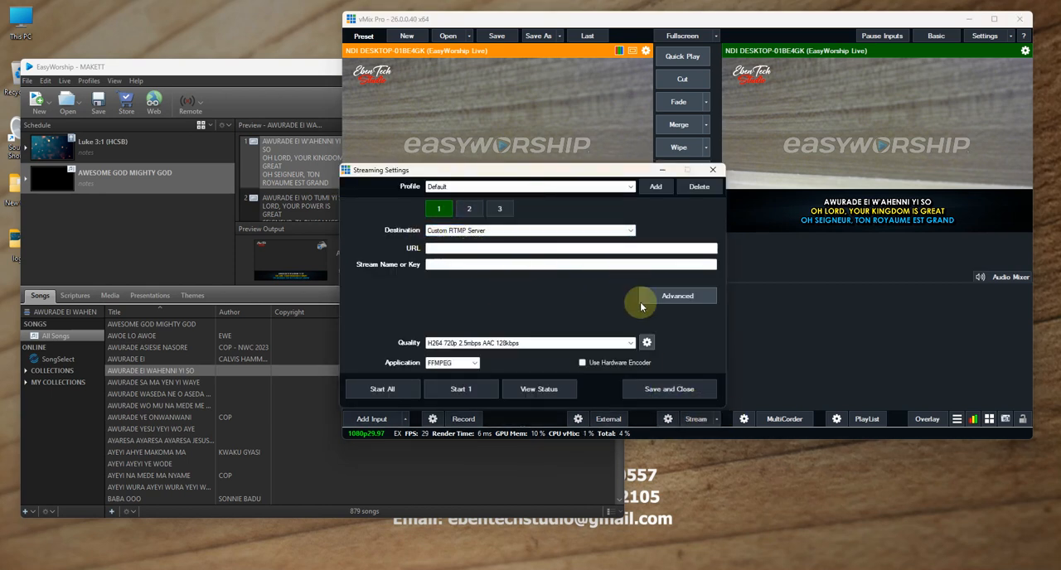
{"action": "left_click", "coordinate": [715, 173]}
{"action": "left_click_drag", "start_coordinate": [721, 25], "coordinate": [739, 35]}
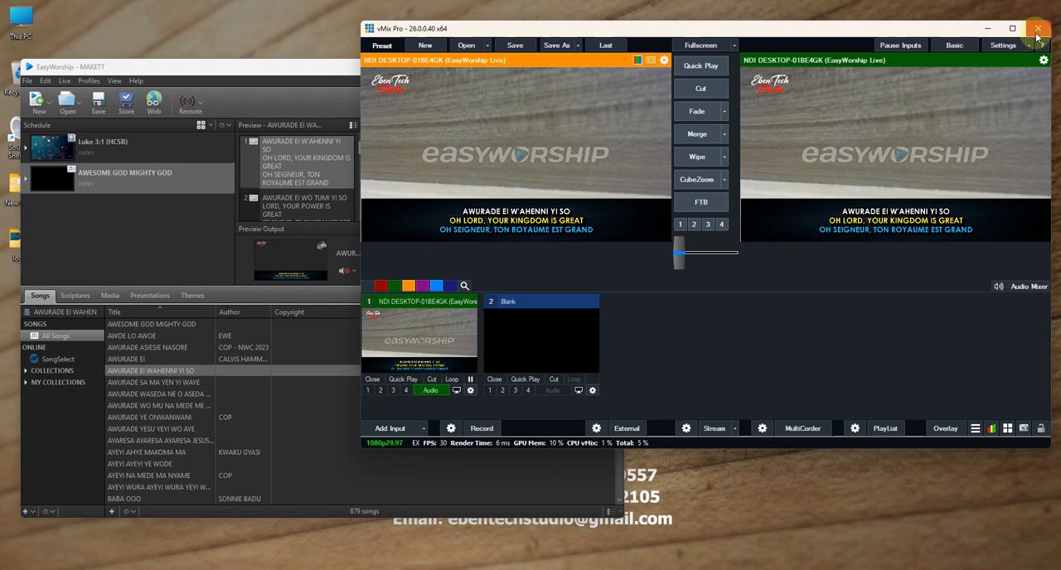
- Close vMix and move the EasyWorship window toward the middle of the desktop
{"action": "left_click", "coordinate": [1033, 29]}
{"action": "left_click", "coordinate": [537, 320]}
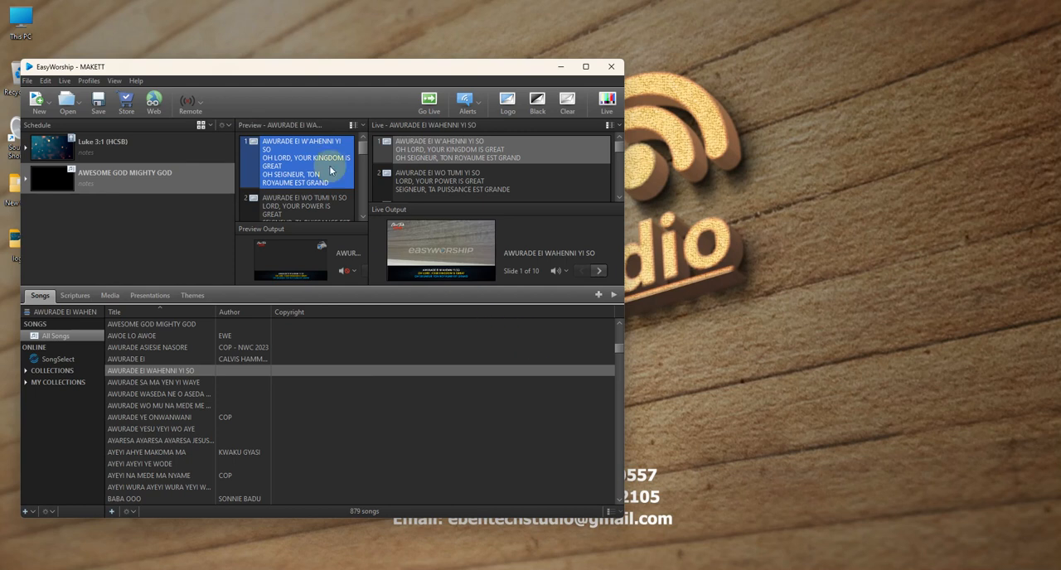
{"action": "left_click_drag", "start_coordinate": [305, 73], "coordinate": [370, 73]}
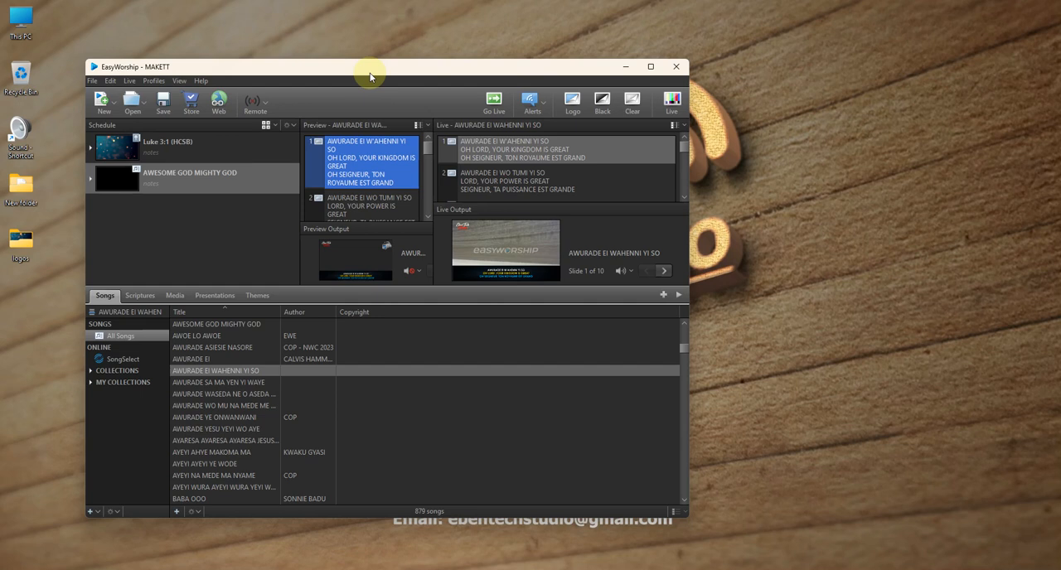
{"action": "left_click_drag", "start_coordinate": [338, 73], "coordinate": [404, 71]}
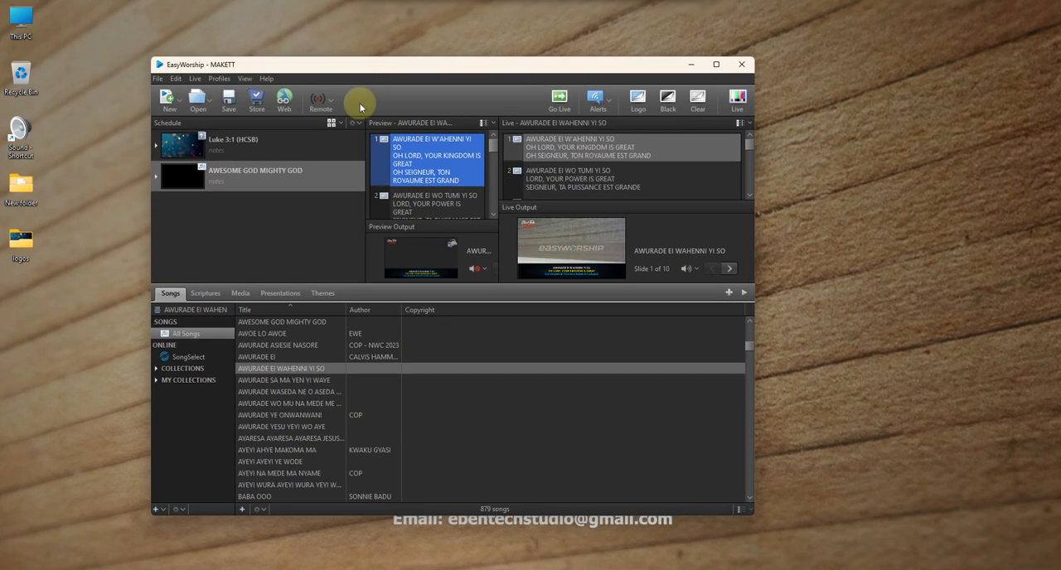
- Look at the Audio section of the EasyWorship media library and its audio import dialog, then cancel the import
{"action": "left_click", "coordinate": [242, 293]}
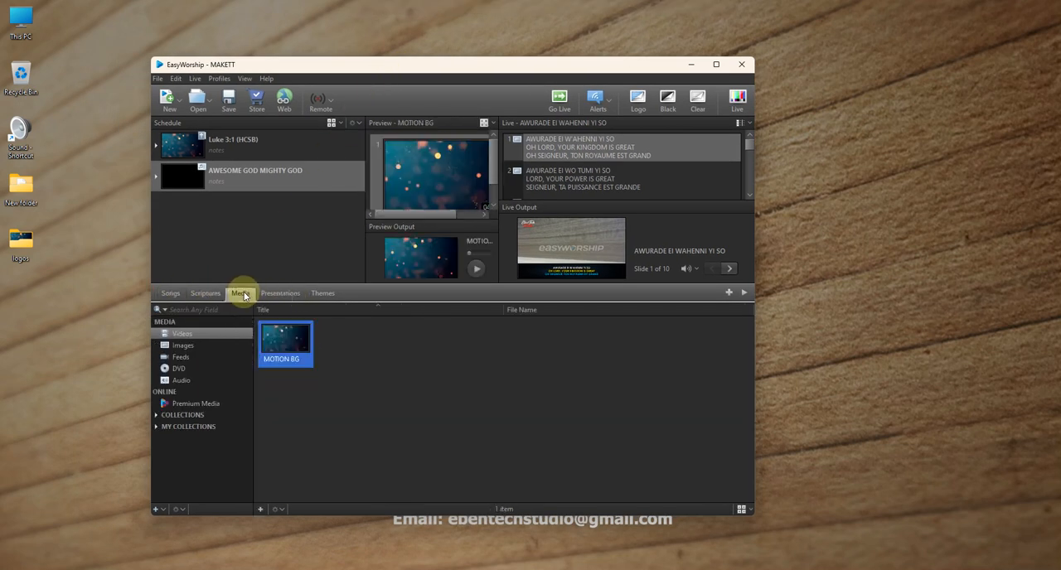
{"action": "left_click", "coordinate": [191, 381]}
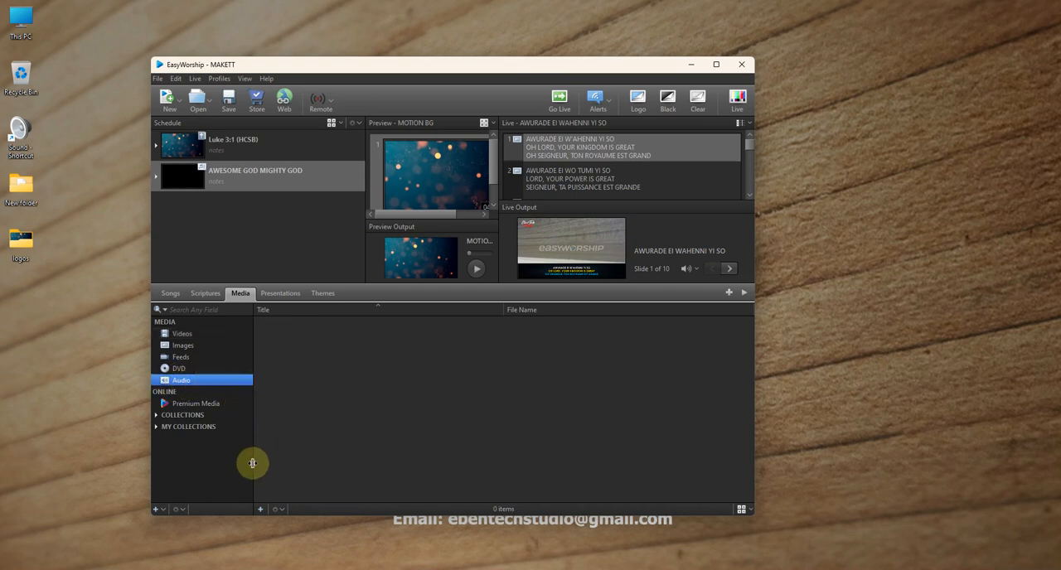
{"action": "left_click", "coordinate": [262, 509]}
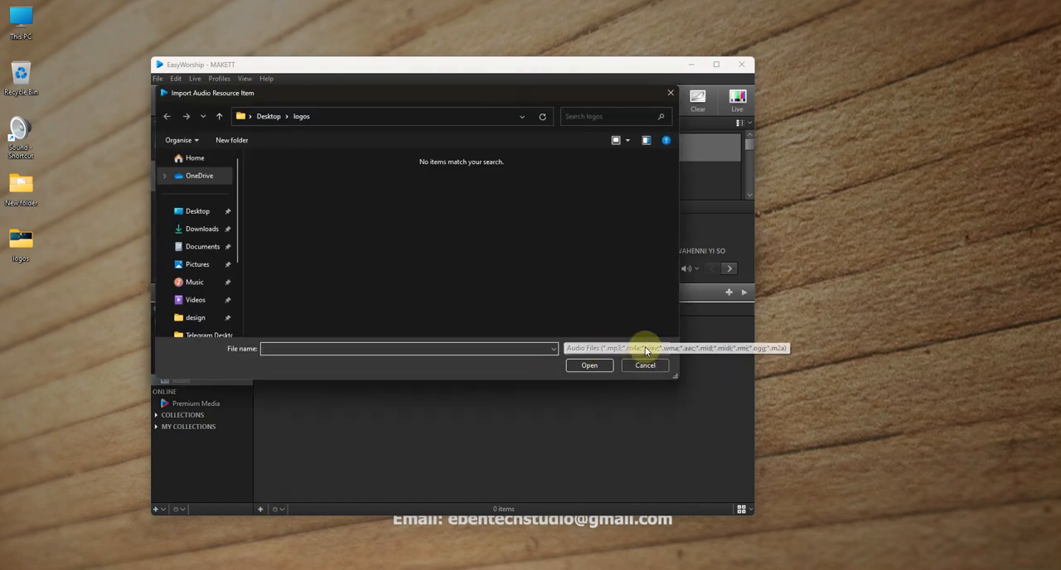
{"action": "left_click", "coordinate": [635, 373]}
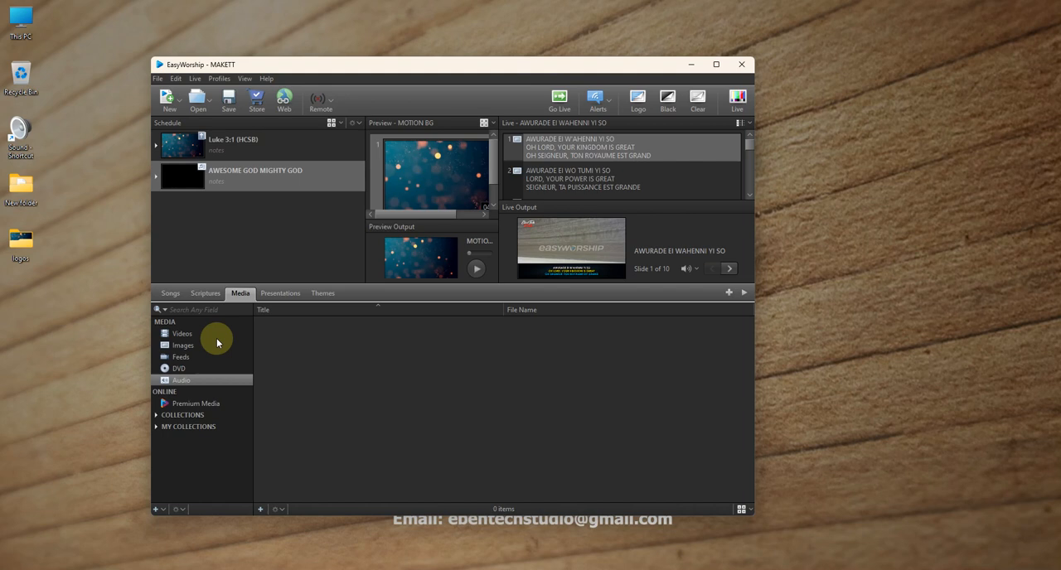
- Look through the EasyWorship song, presentation and theme libraries, and browse the song list
{"action": "left_click", "coordinate": [172, 293]}
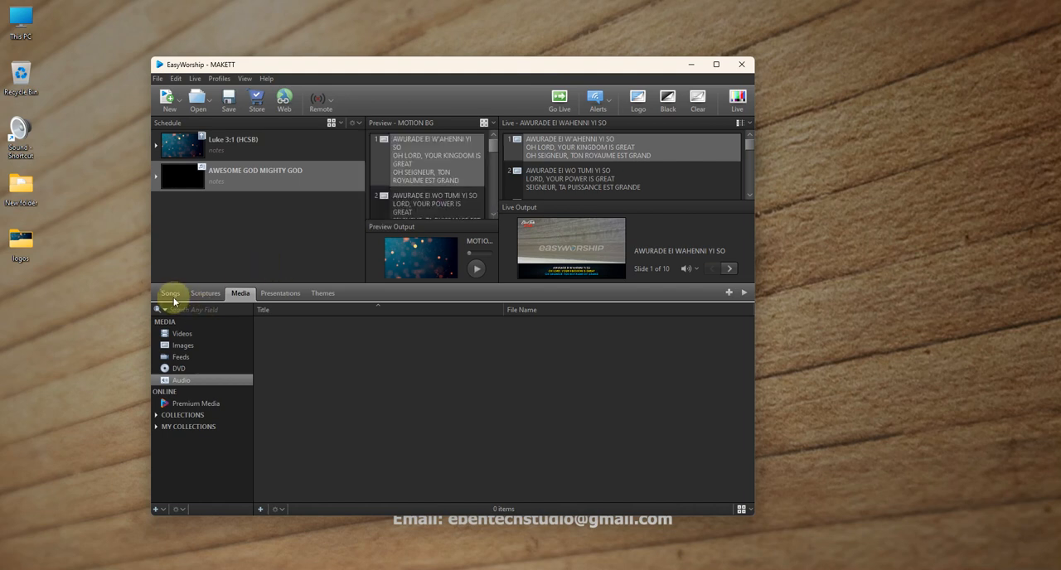
{"action": "left_click", "coordinate": [297, 294]}
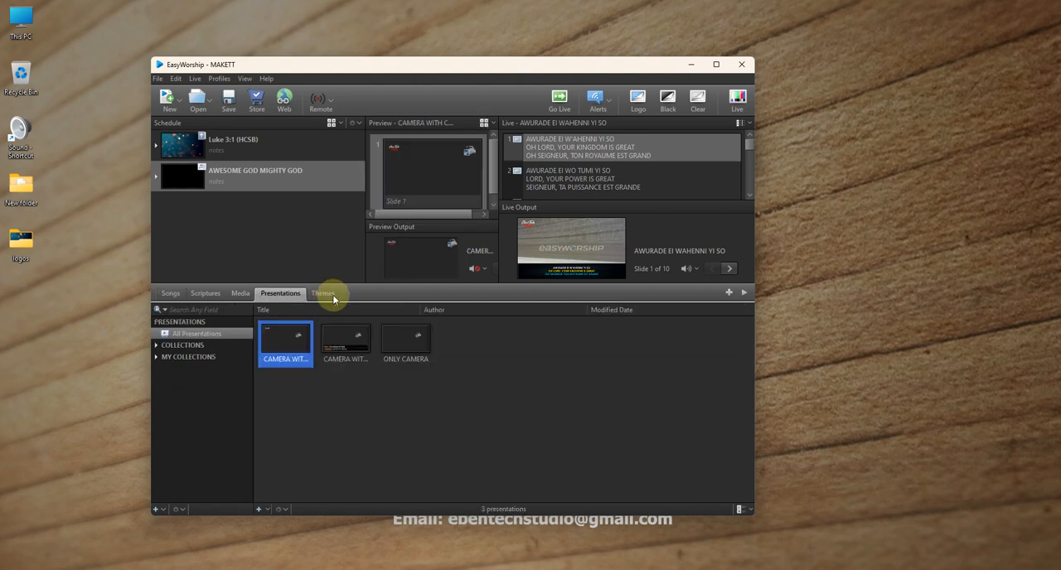
{"action": "left_click", "coordinate": [324, 295]}
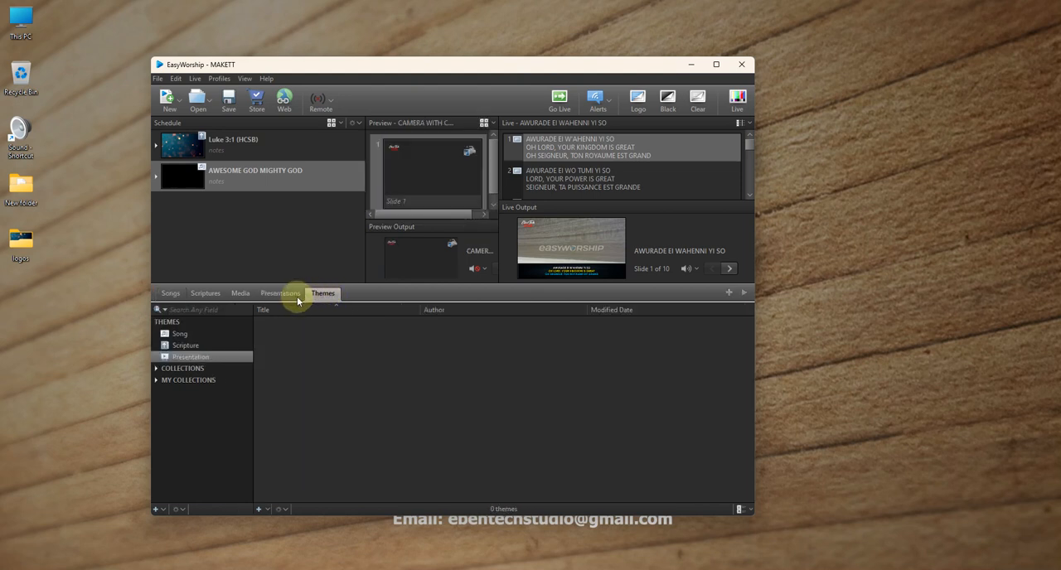
{"action": "left_click", "coordinate": [170, 294]}
{"action": "scroll", "coordinate": [272, 419], "scroll_direction": "down", "scroll_amount": 1}
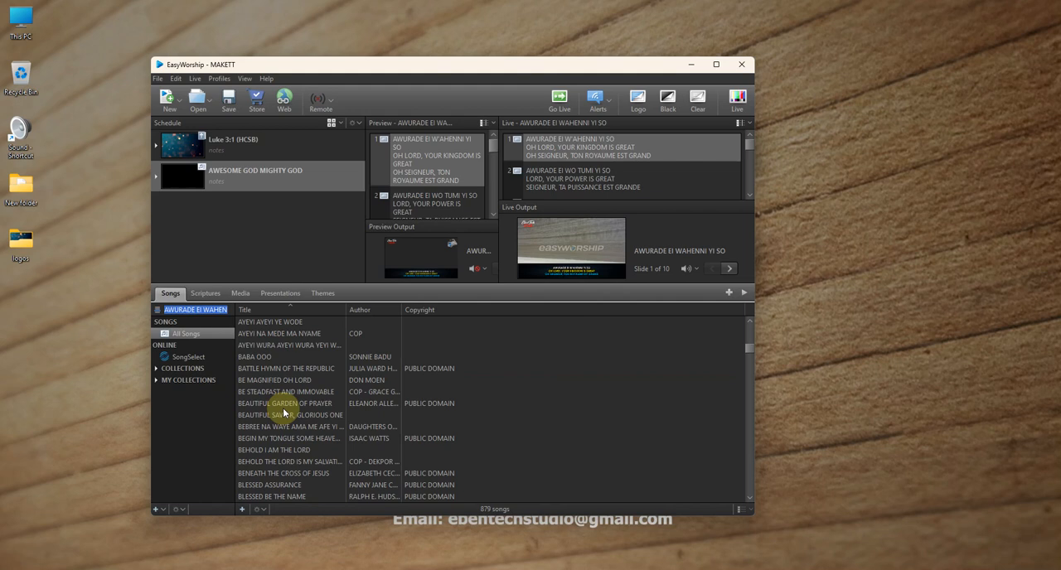
{"action": "scroll", "coordinate": [284, 412], "scroll_direction": "up", "scroll_amount": 4}
{"action": "scroll", "coordinate": [306, 364], "scroll_direction": "up", "scroll_amount": 15}
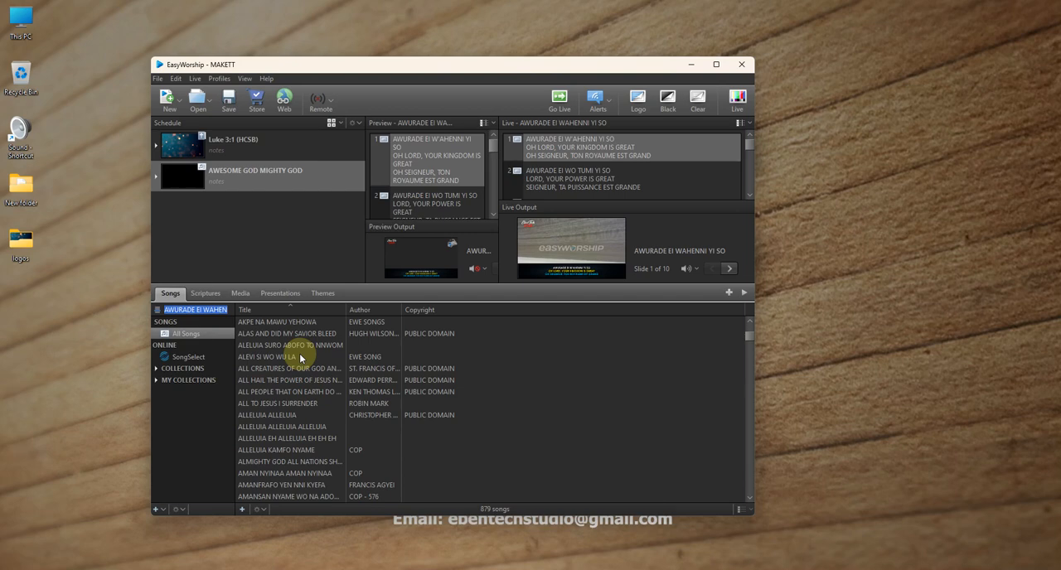
- Minimize EasyWorship and launch Notepad with a blank document
{"action": "left_click", "coordinate": [698, 98]}
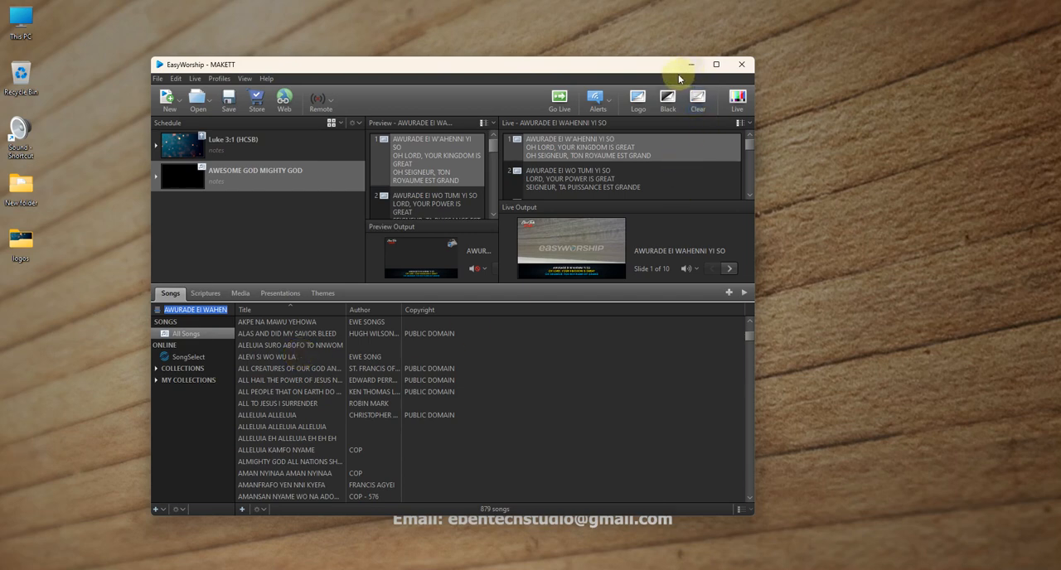
{"action": "left_click", "coordinate": [690, 64]}
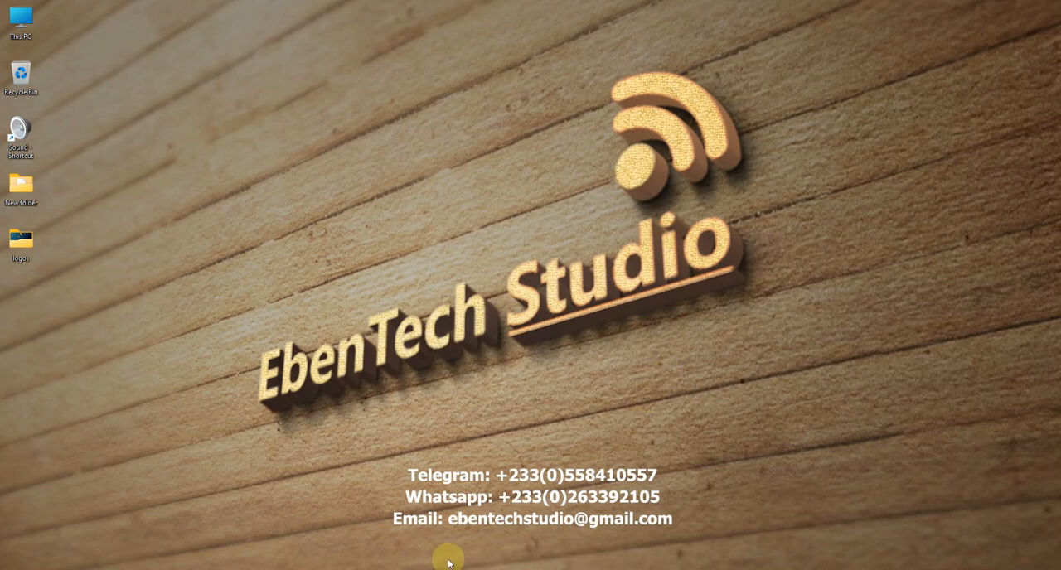
{"action": "key", "text": "super"}
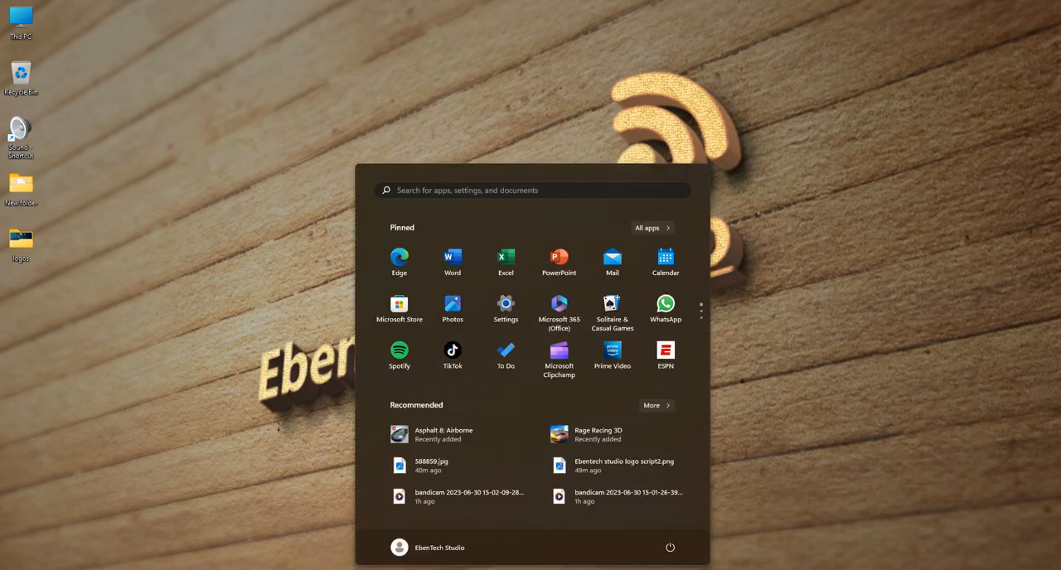
{"action": "type", "text": "noti"}
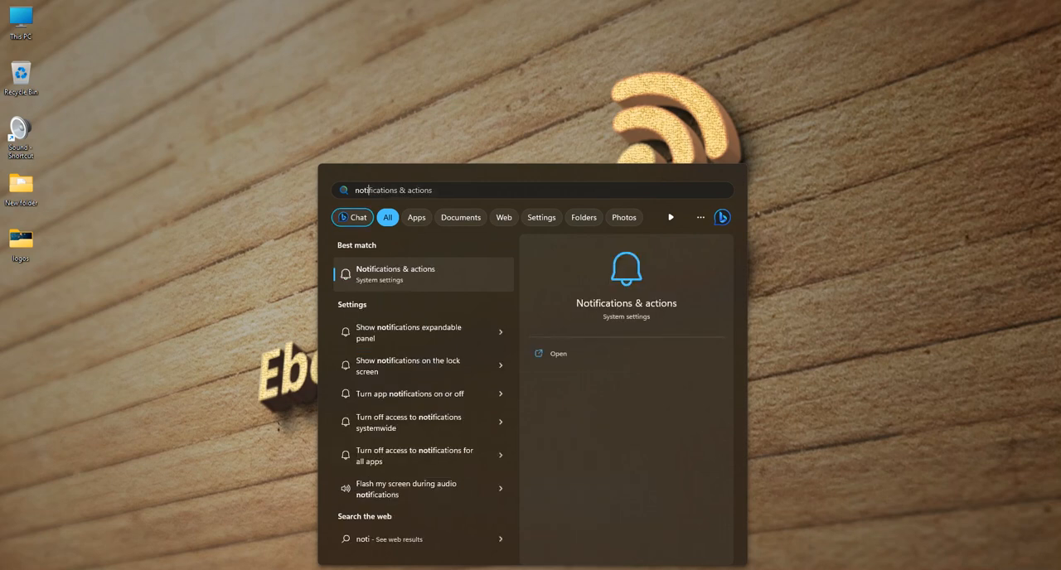
{"action": "key", "text": "BackSpace"}
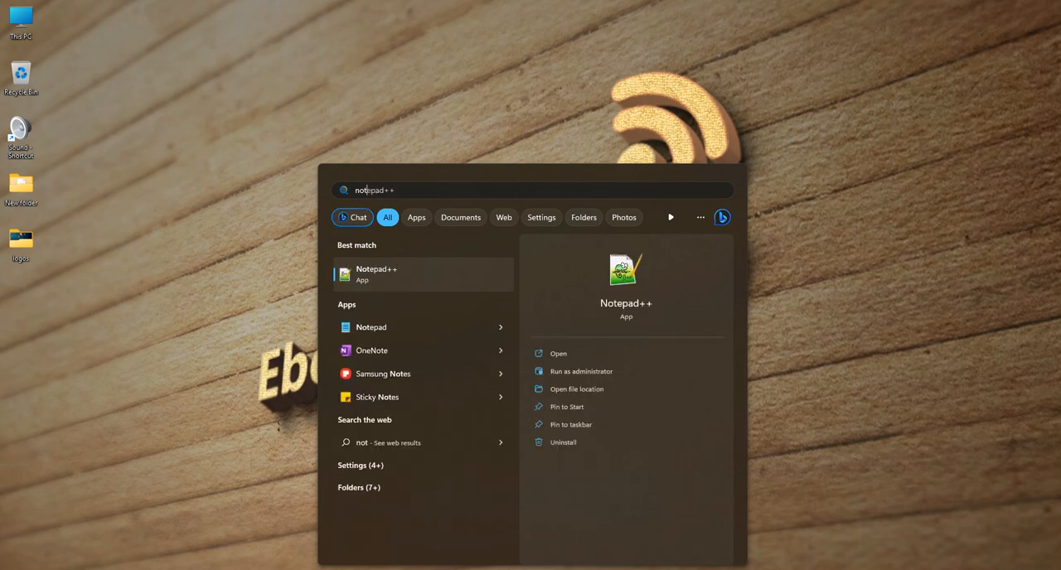
{"action": "key", "text": "Down"}
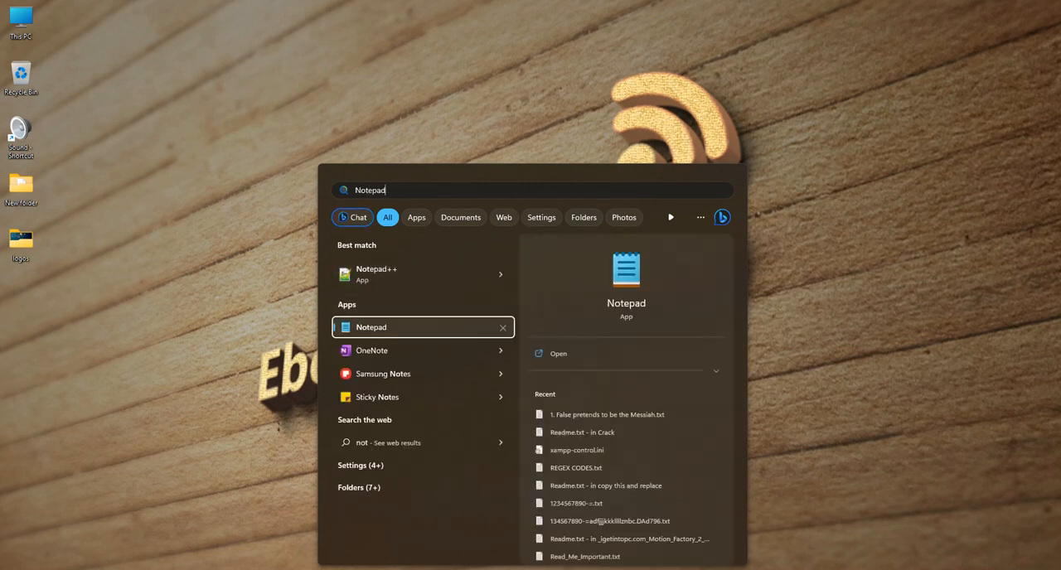
{"action": "key", "text": "Return"}
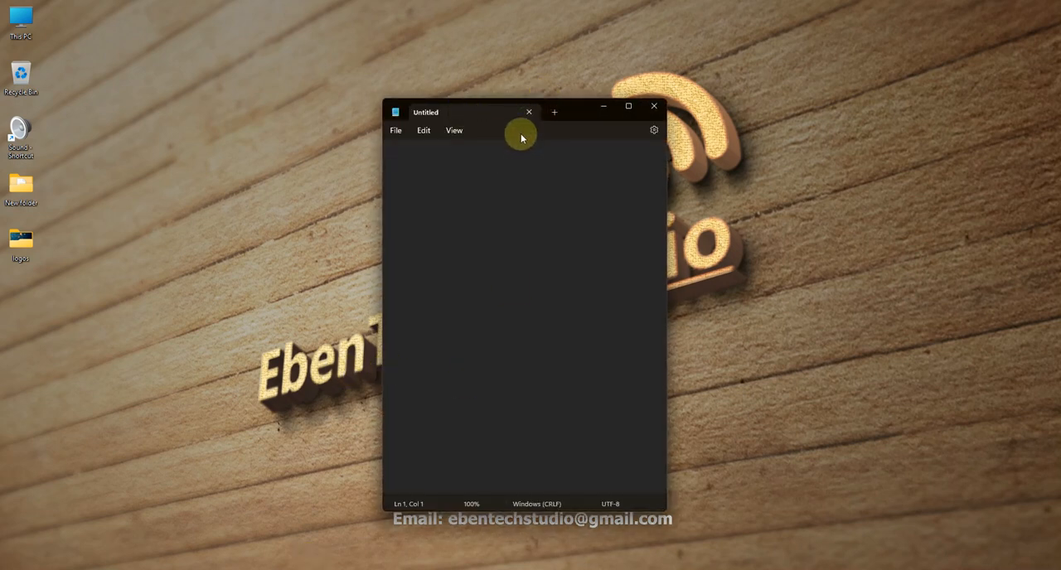
- Zoom the text to 210%, write the heading "notice" with "1. easyworship is not for free" below it, and maximize the window
{"action": "scroll", "coordinate": [527, 155], "scroll_direction": "up", "scroll_amount": 11}
{"action": "type", "text": "note"}
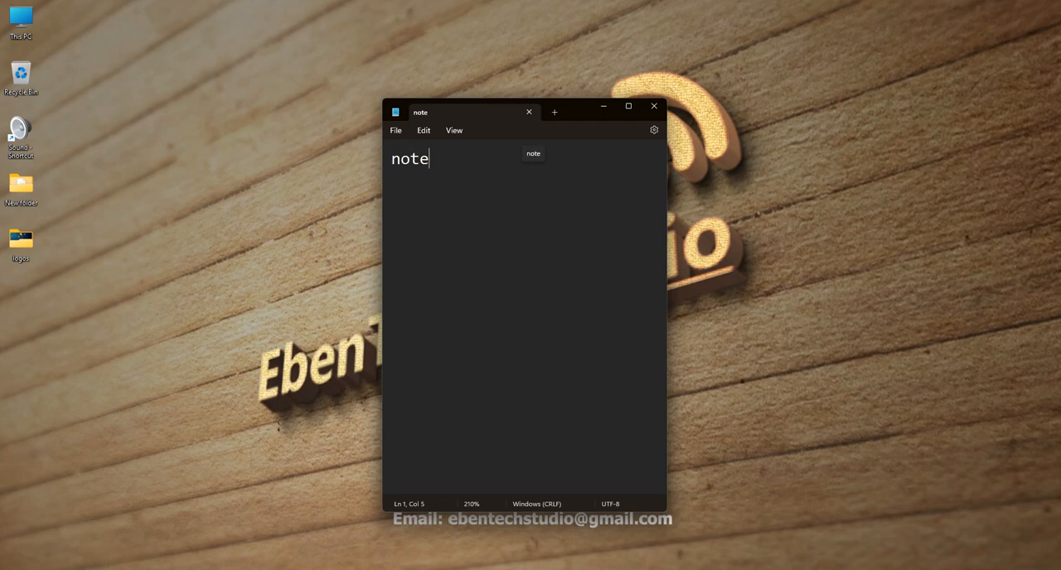
{"action": "key", "text": "BackSpace"}
{"action": "type", "text": "ice"}
{"action": "key", "text": "Return"}
{"action": "type", "text": "1. easywors"}
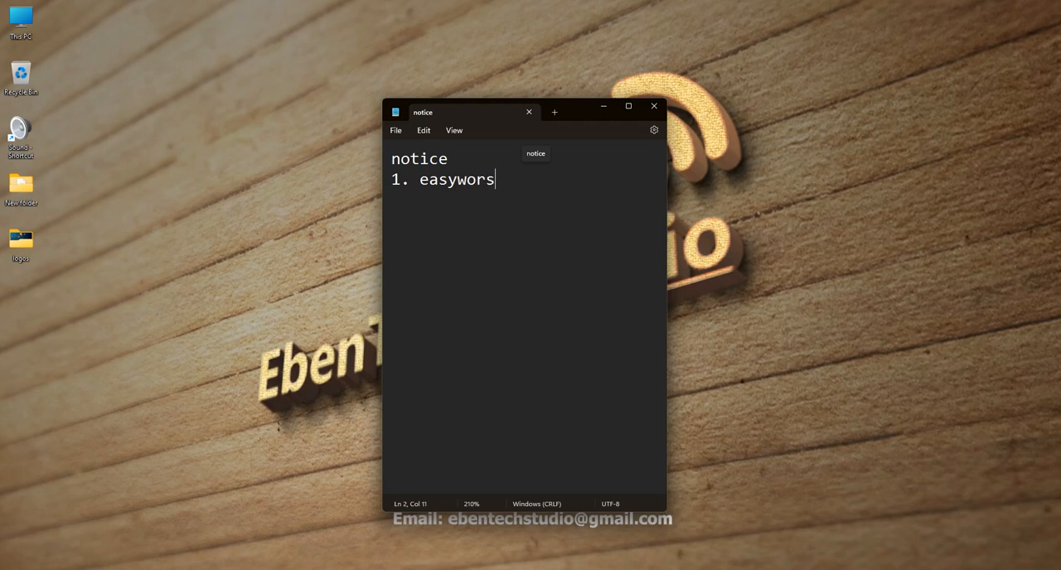
{"action": "type", "text": "hip is not f"}
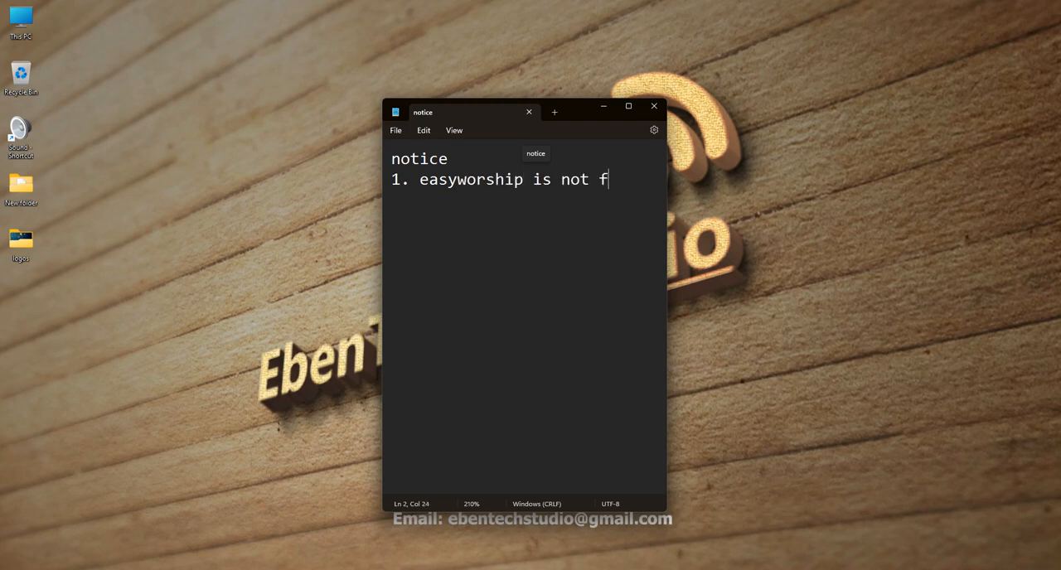
{"action": "type", "text": "or free"}
{"action": "left_click", "coordinate": [628, 106]}
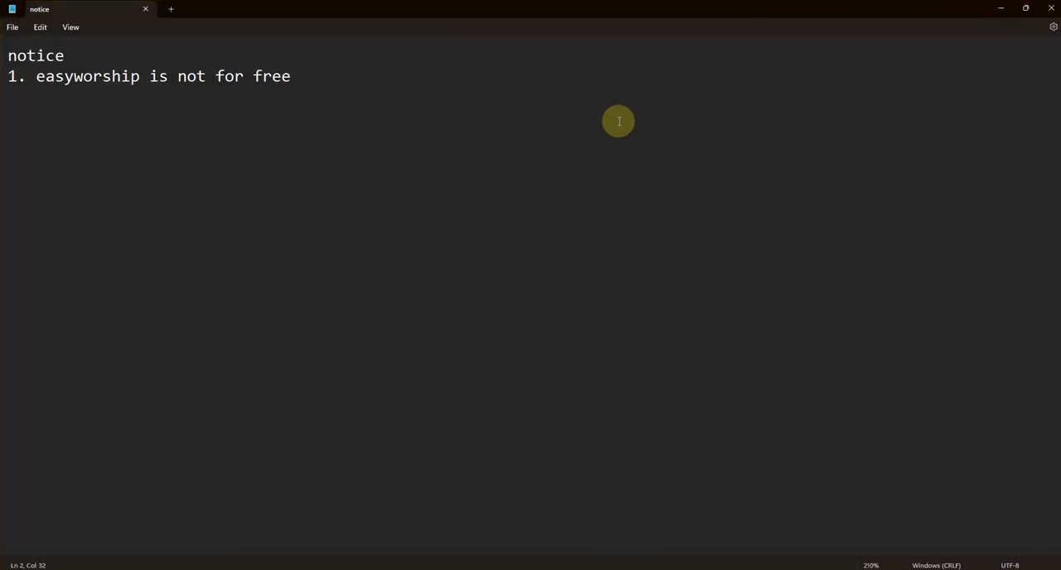
- Continue item 1 with ". the free version has watermark in it output"
{"action": "key", "text": "BackSpace"}
{"action": "key", "text": "BackSpace"}
{"action": "key", "text": "BackSpace"}
{"action": "key", "text": "BackSpace"}
{"action": "type", "text": "ree"}
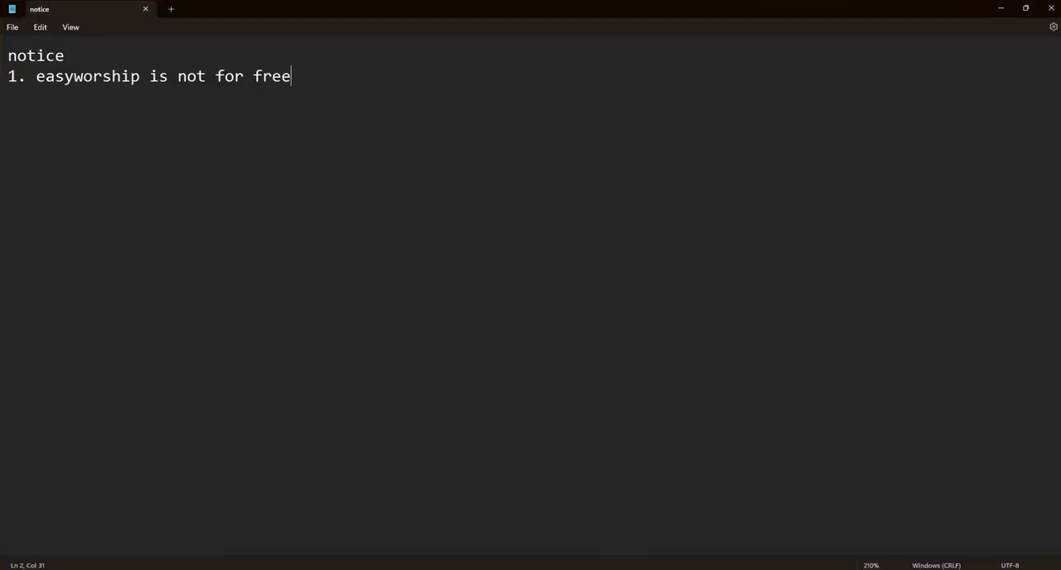
{"action": "key", "text": "BackSpace"}
{"action": "type", "text": ". the d"}
{"action": "key", "text": "BackSpace"}
{"action": "type", "text": "free version ha"}
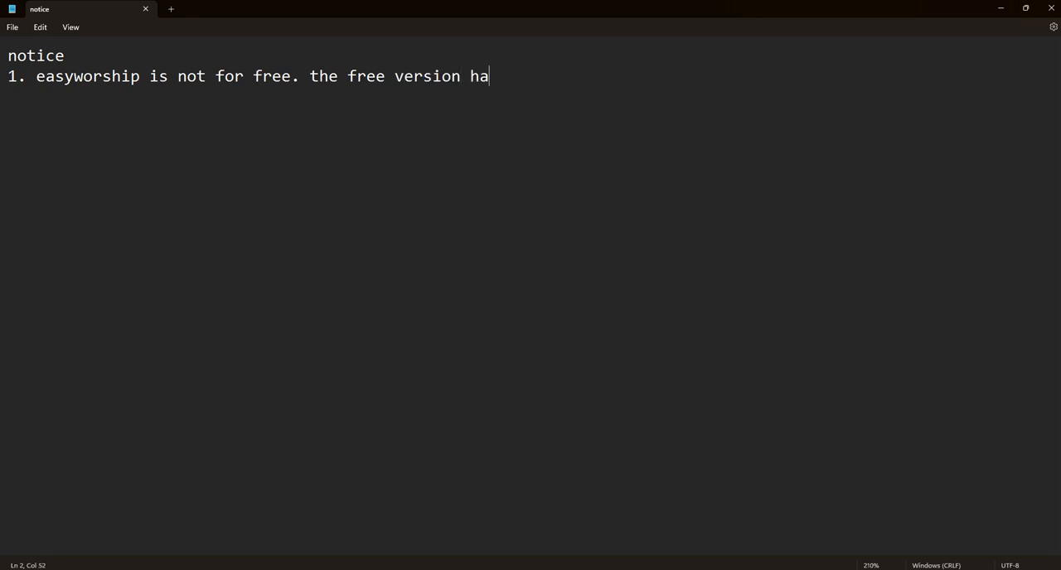
{"action": "type", "text": "s watermark i"}
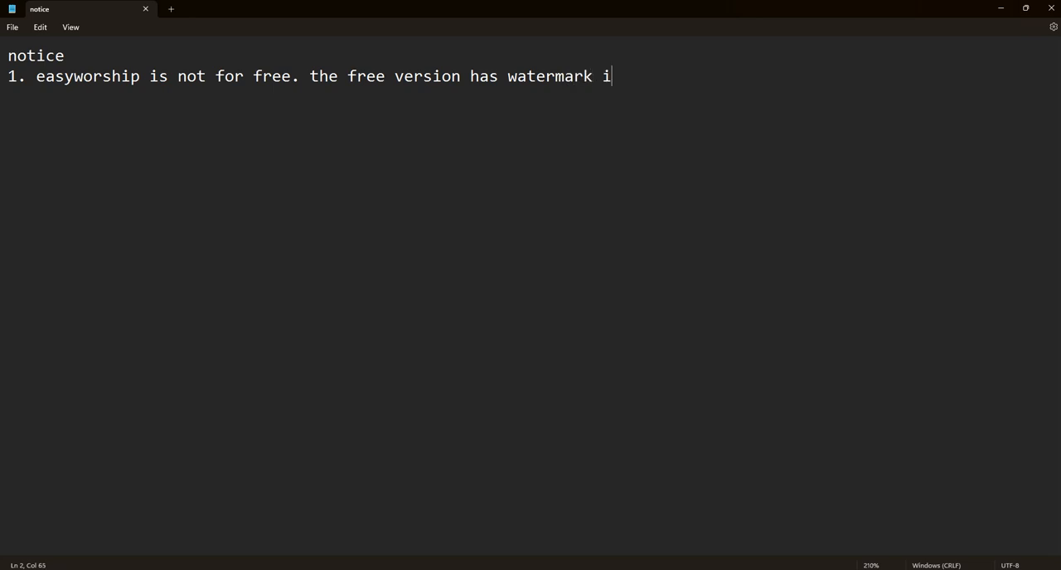
{"action": "type", "text": "n it output. purchase to f"}
- Finish item 1 with the sentence "purchase to remove it."
{"action": "key", "text": "BackSpace"}
{"action": "type", "text": "r"}
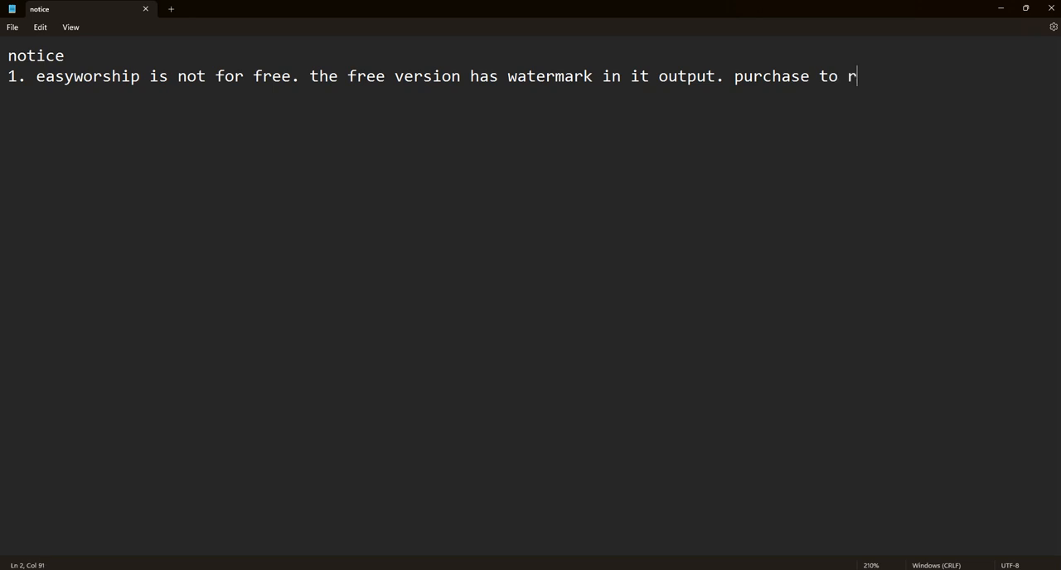
{"action": "type", "text": "emove it."}
- Add a new line below item 1 reading "i am not paid for teaching their software online."
{"action": "key", "text": "Return"}
{"action": "type", "text": "i am n"}
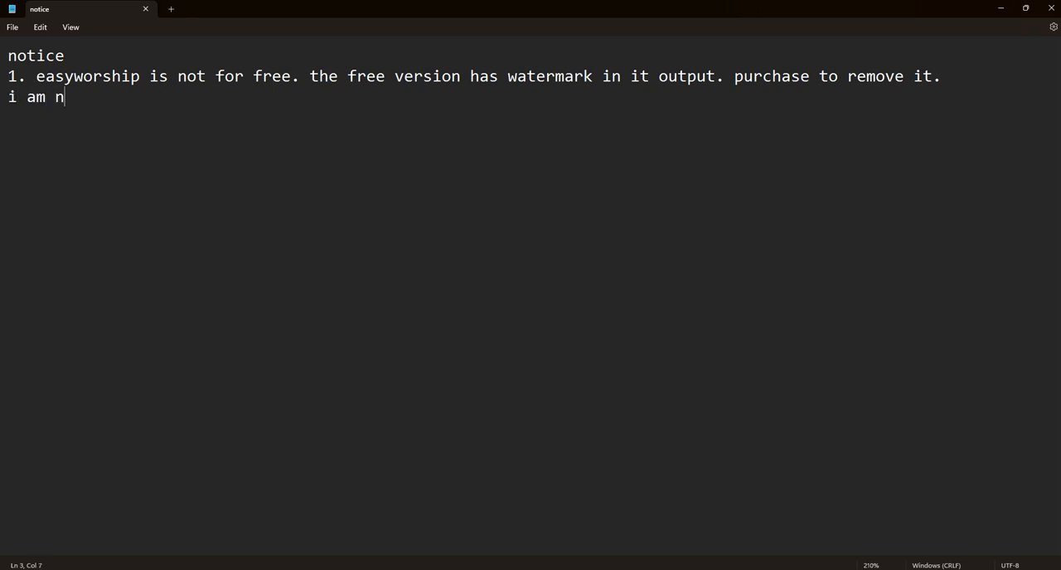
{"action": "type", "text": "ot paid for "}
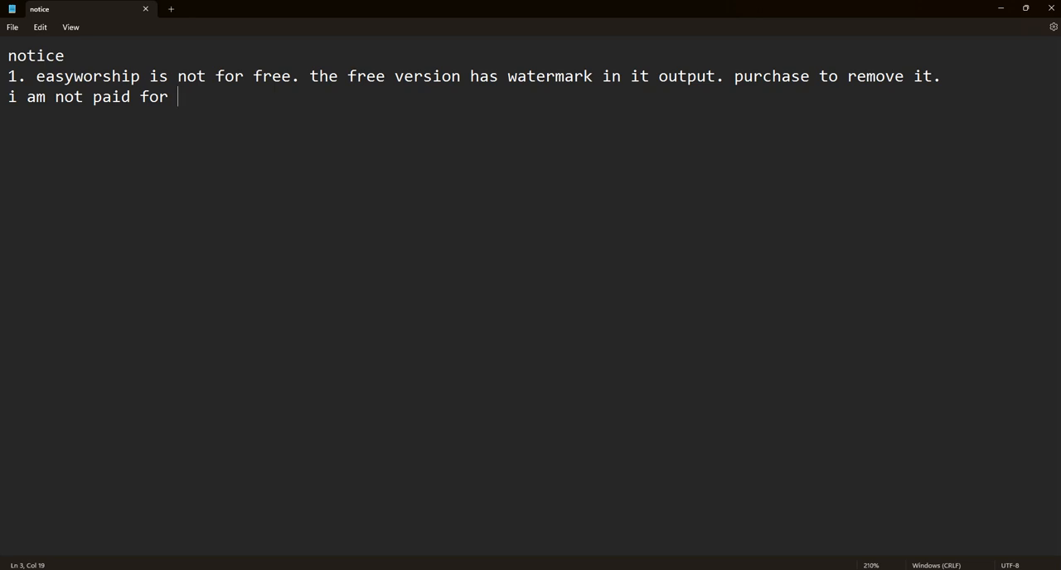
{"action": "type", "text": "teaching "}
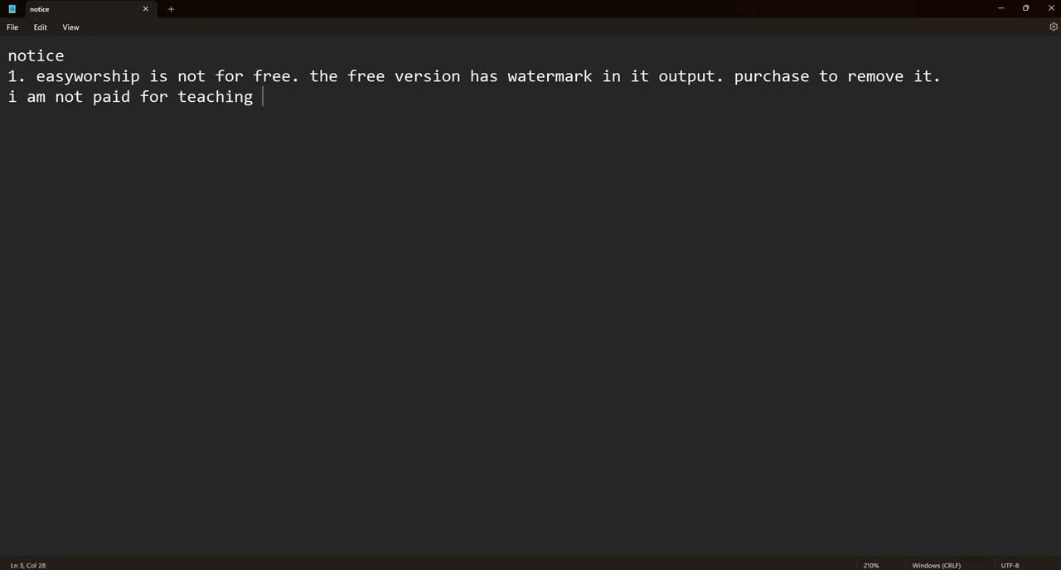
{"action": "type", "text": "their soft"}
{"action": "type", "text": "aw"}
{"action": "key", "text": "BackSpace"}
{"action": "key", "text": "BackSpace"}
{"action": "type", "text": "ware "}
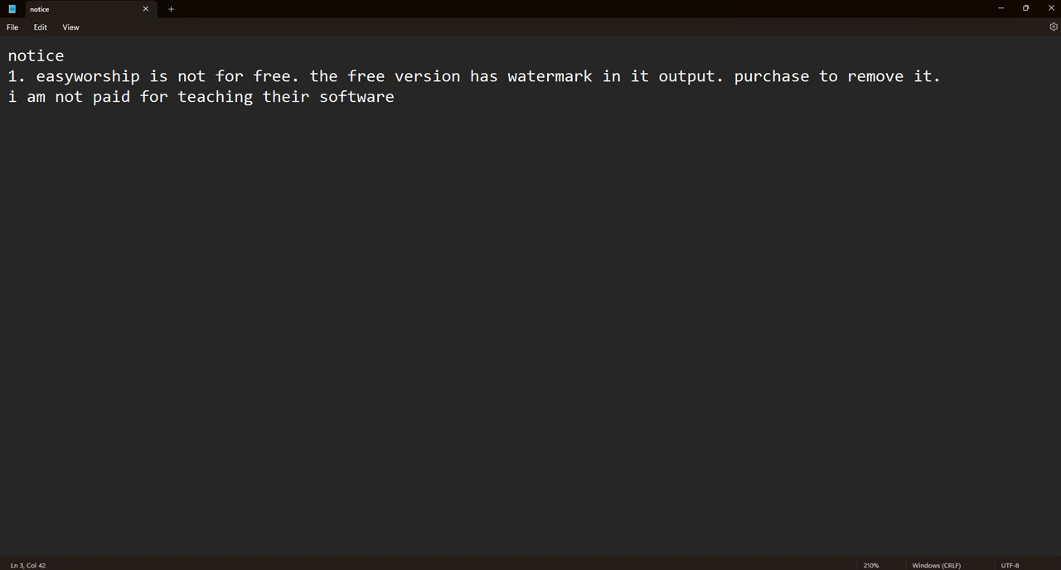
{"action": "type", "text": "online."}
- Add an empty line at the end and number the line about not being paid as "2."
{"action": "key", "text": "Return"}
{"action": "key", "text": "Up"}
{"action": "type", "text": "2."}
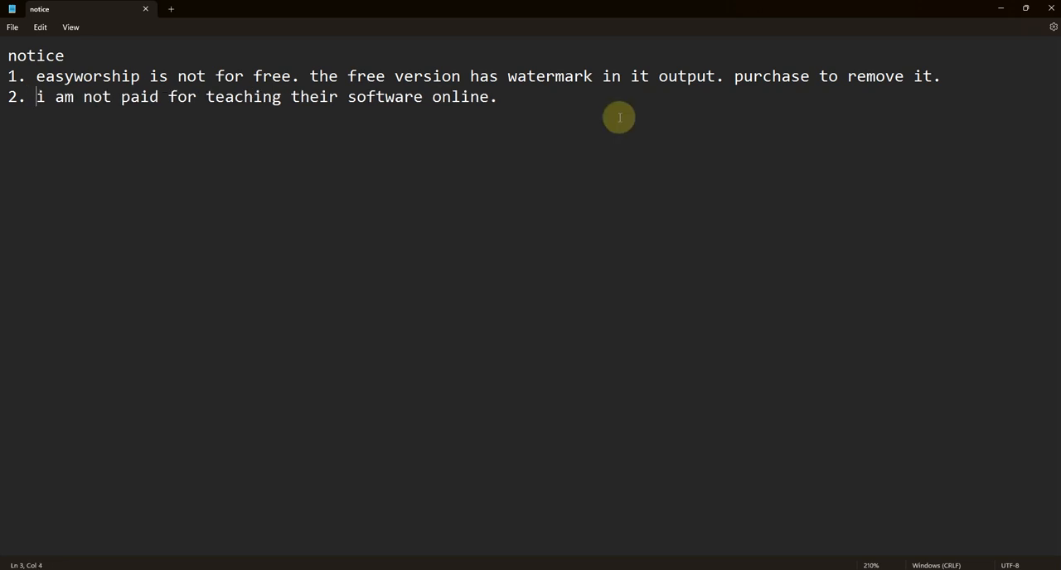
- Add item 3 below item 2 of the notice, reading "3. this video is for education purpose only."
{"action": "left_click", "coordinate": [559, 95]}
{"action": "key", "text": "Down"}
{"action": "type", "text": "2."}
{"action": "key", "text": "BackSpace"}
{"action": "key", "text": "BackSpace"}
{"action": "type", "text": "3. "}
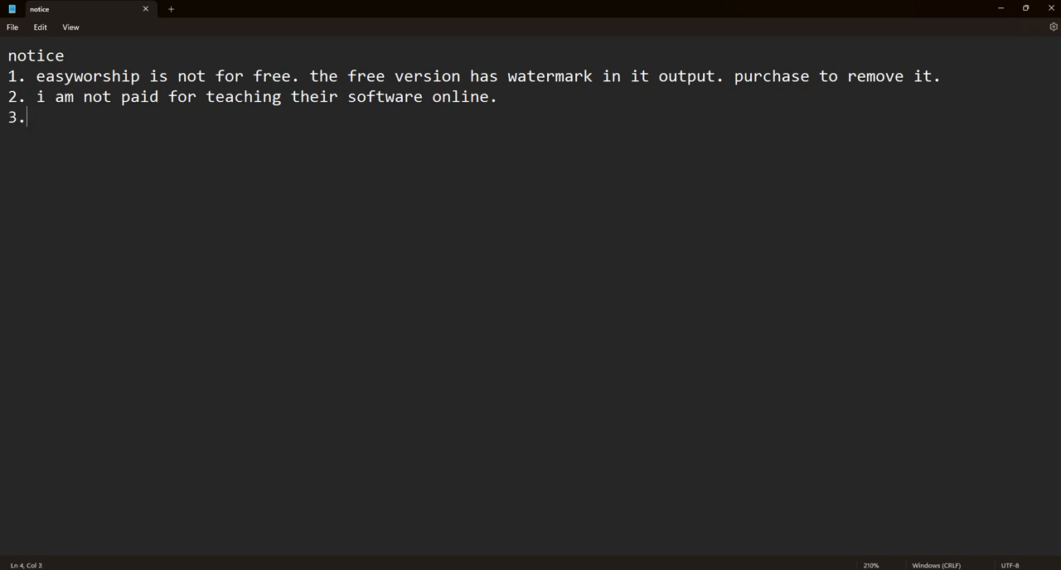
{"action": "type", "text": "this video is for "}
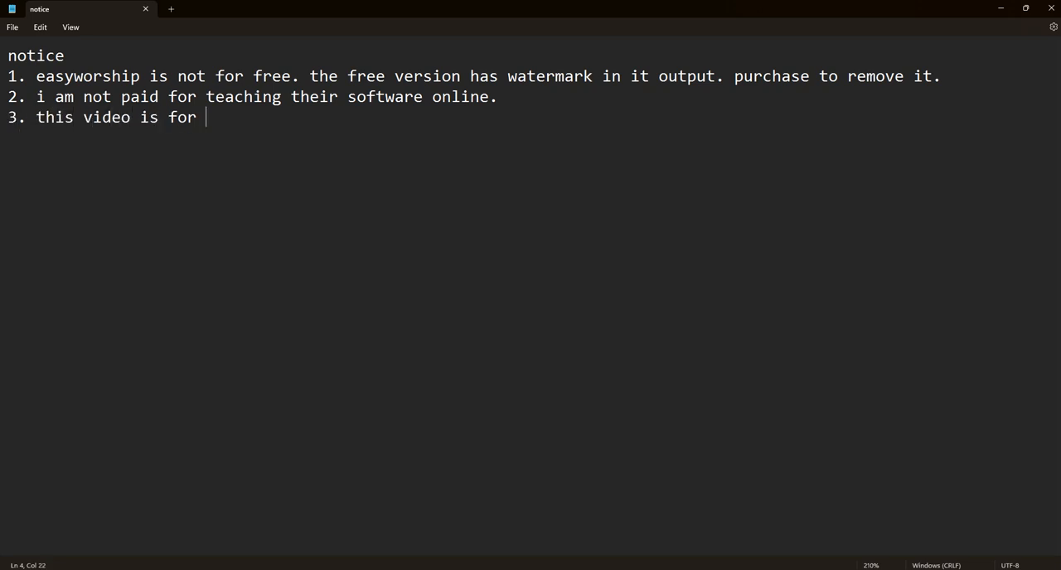
{"action": "type", "text": "education pur"}
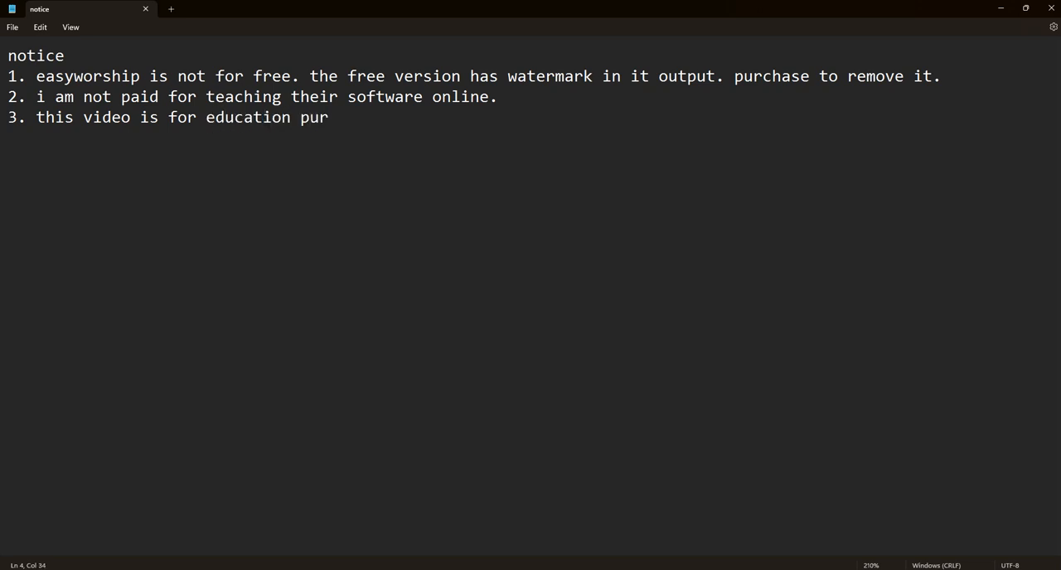
{"action": "type", "text": "pose only."}
- Leave an empty line below item 3 and write "subscribe | like | click on the bell icon to get notified of new contents."
{"action": "key", "text": "Return"}
{"action": "key", "text": "Return"}
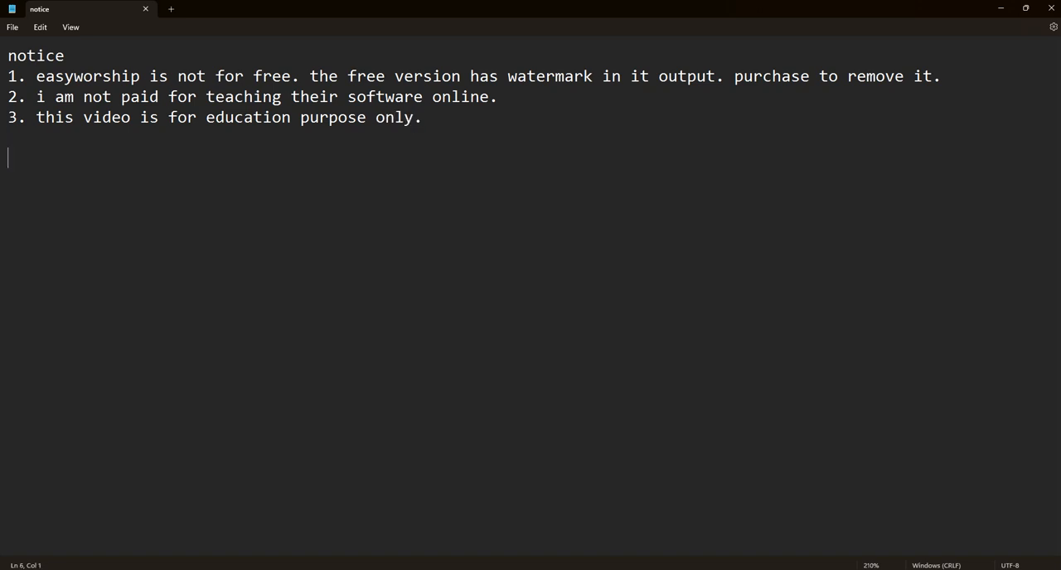
{"action": "type", "text": "subscribe | like | click on the bell icon to get notified of new contents."}
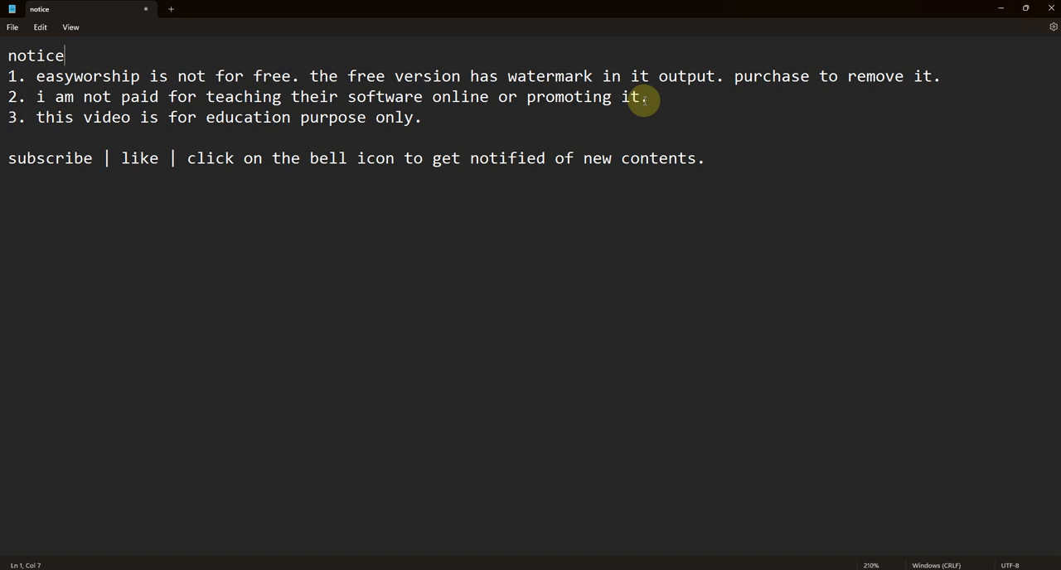
- Write "contact me for the song database." on the last line of the note, below the subscribe line
{"action": "left_click", "coordinate": [236, 230]}
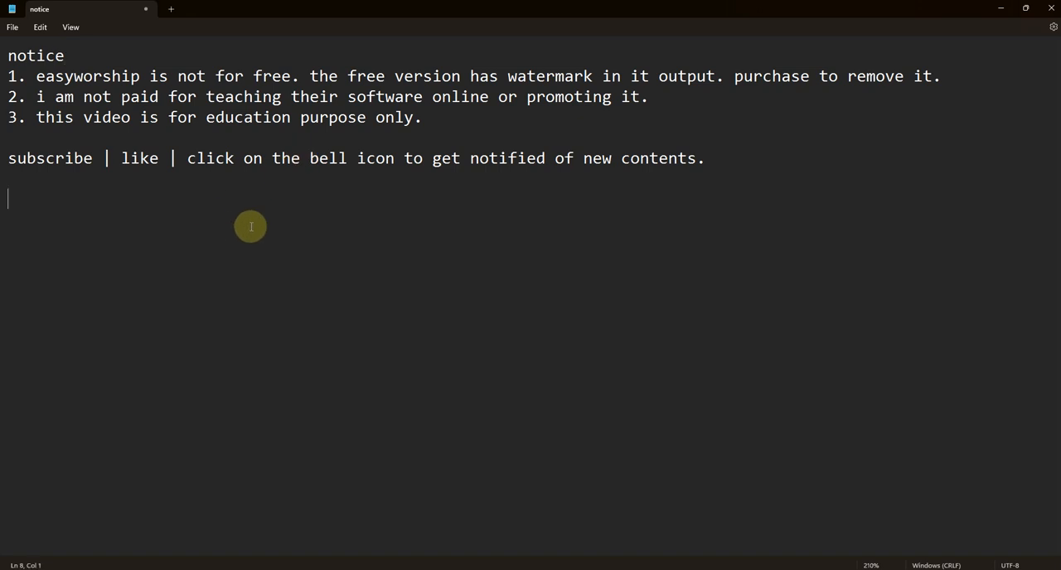
{"action": "type", "text": "contact "}
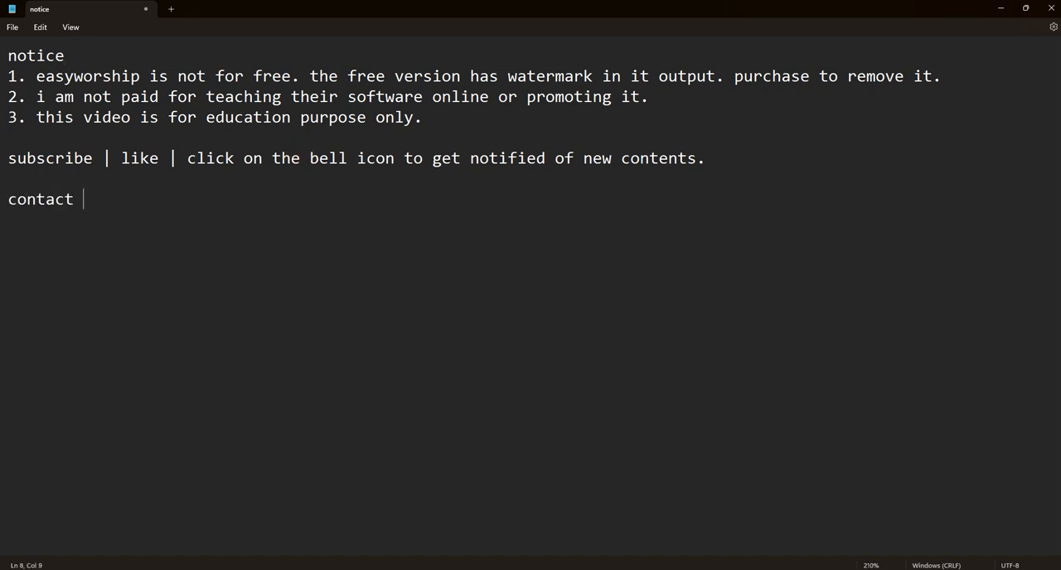
{"action": "type", "text": "me for the song data"}
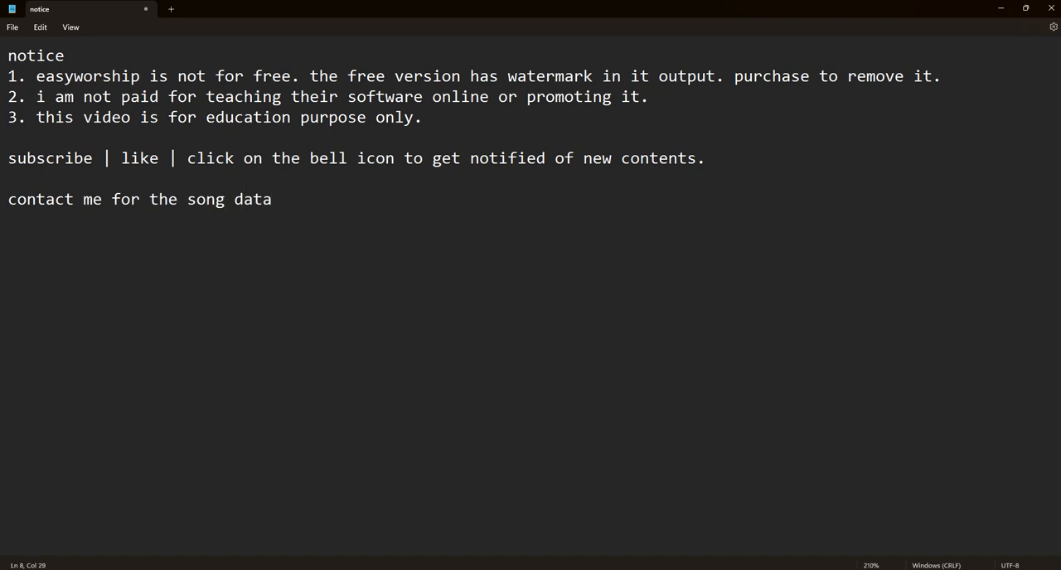
{"action": "type", "text": "base."}
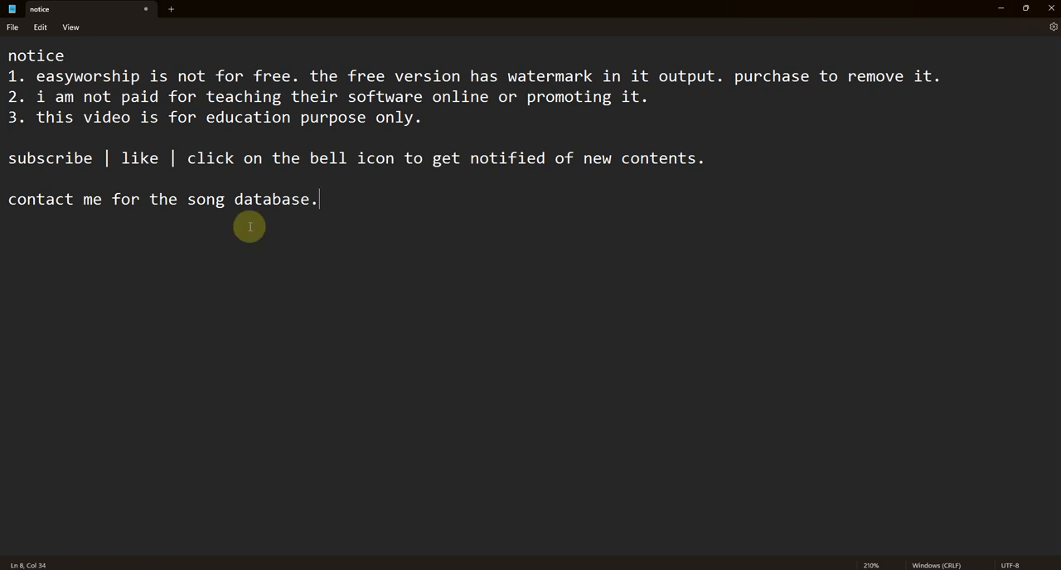